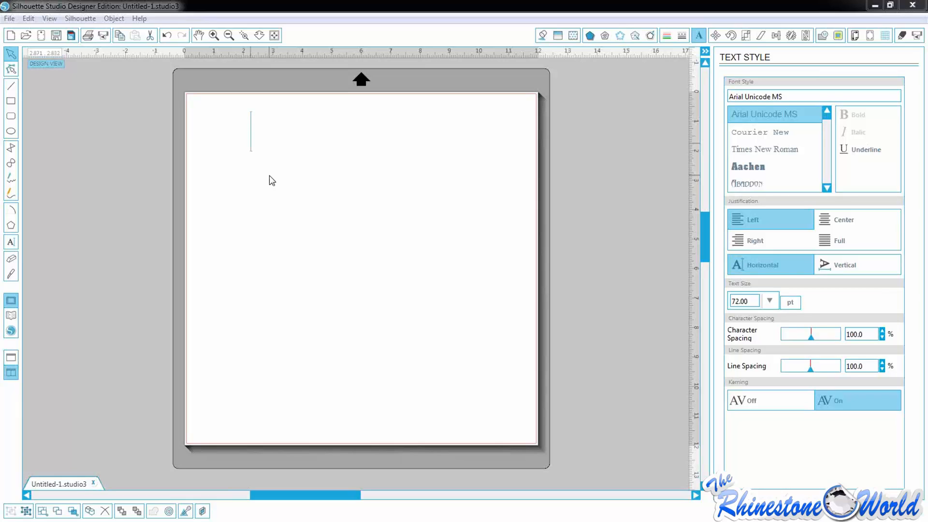
Leave text editing on the page and open the cut settings
click(208, 131)
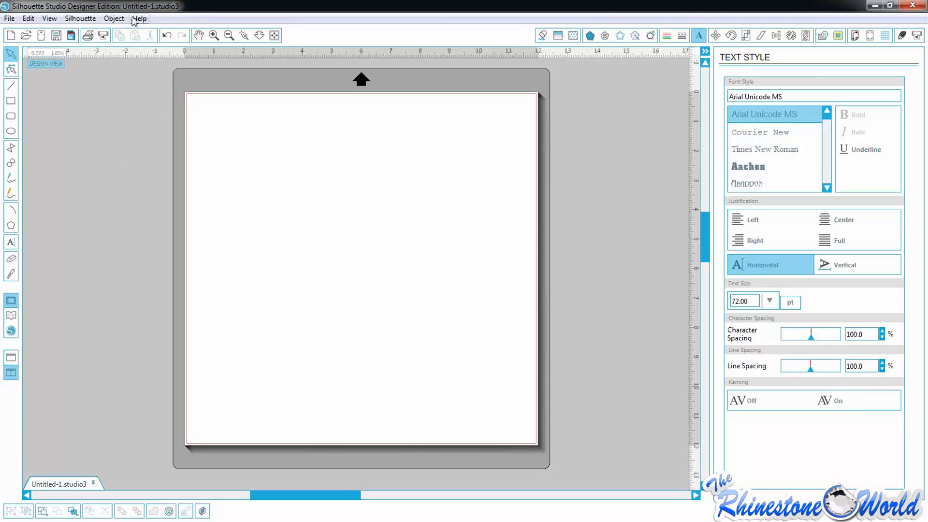
click(10, 19)
mouse_move(69, 23)
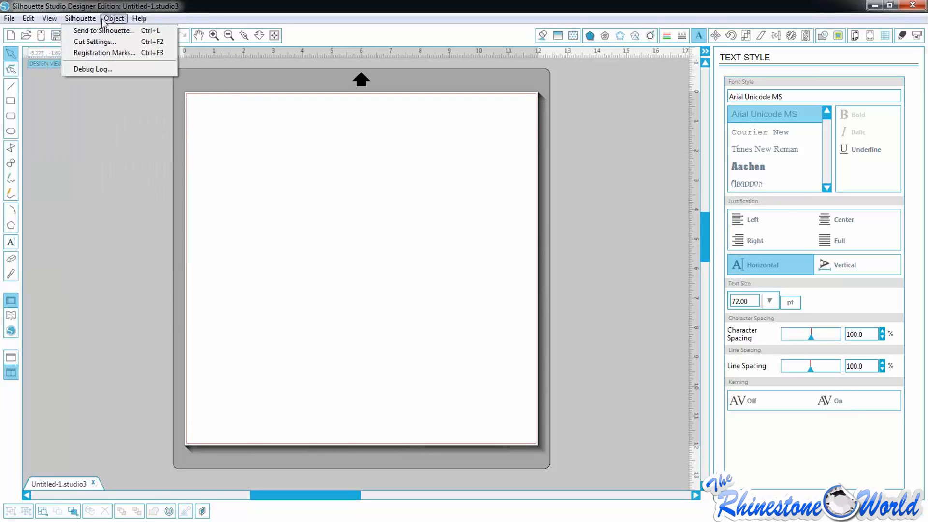
mouse_move(132, 22)
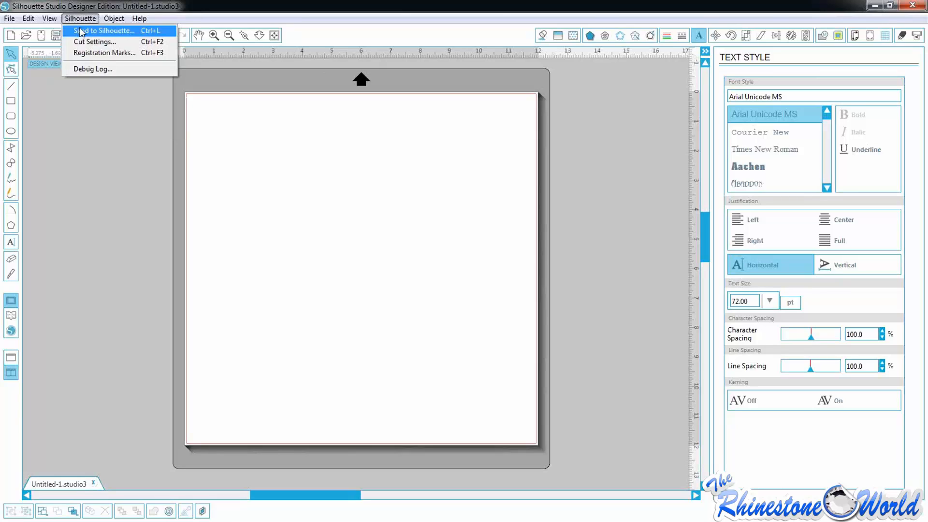
click(112, 41)
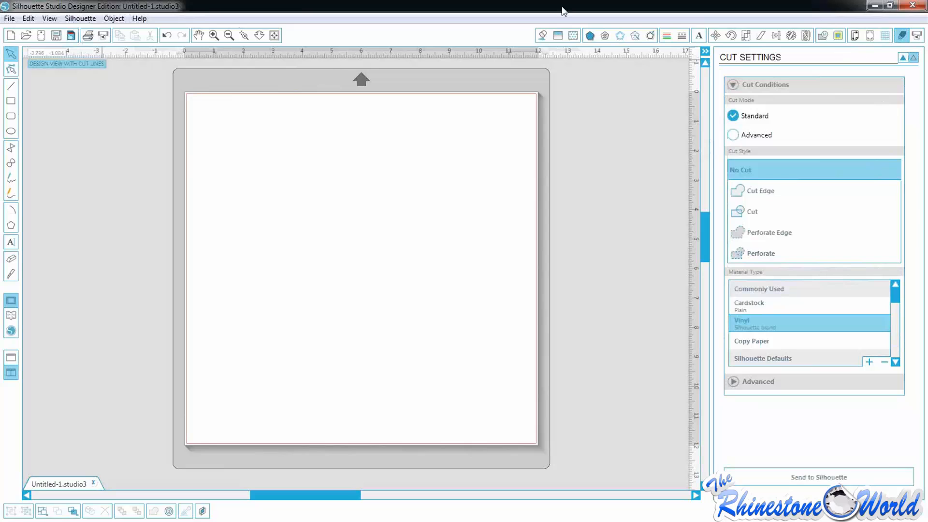
click(83, 19)
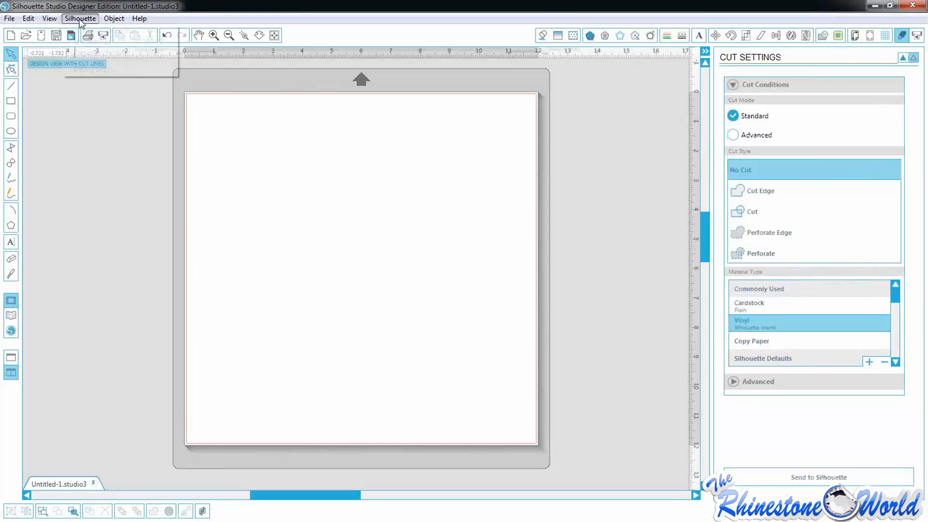
click(741, 7)
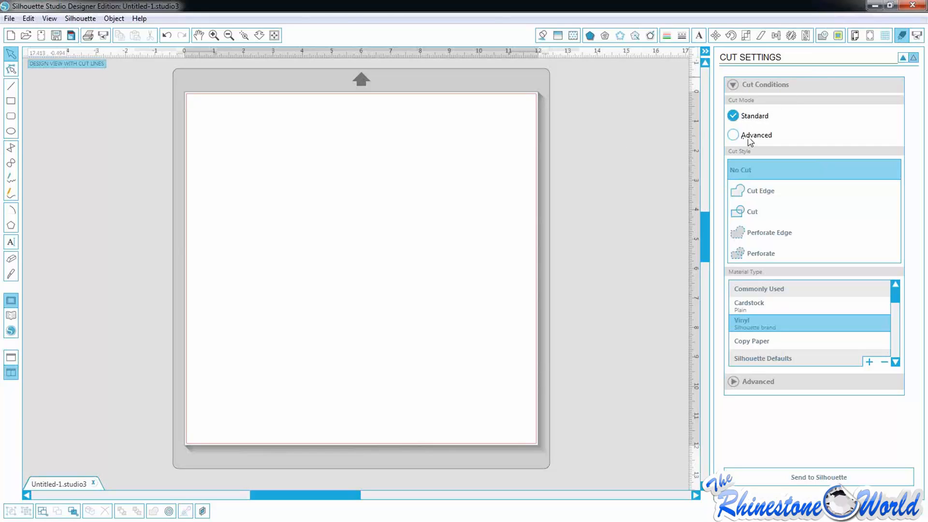
Draw a rounded rectangle about 5.8 by 3.8 in in the page's upper half and set its cut style to Cut Edge
click(11, 116)
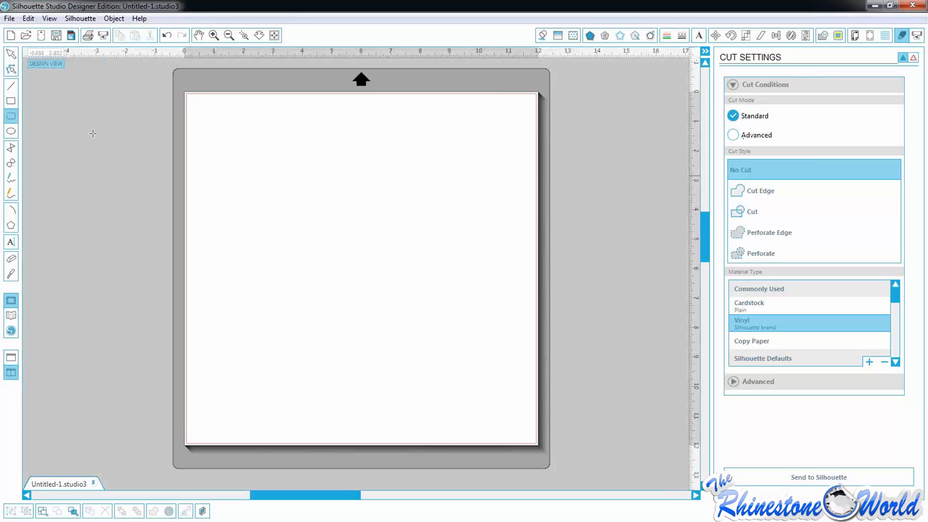
drag(264, 136, 436, 249)
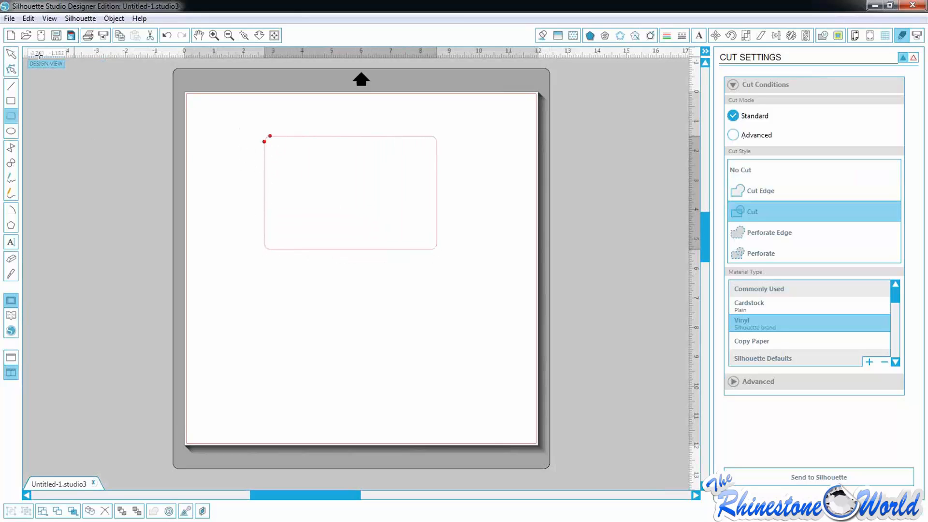
click(10, 53)
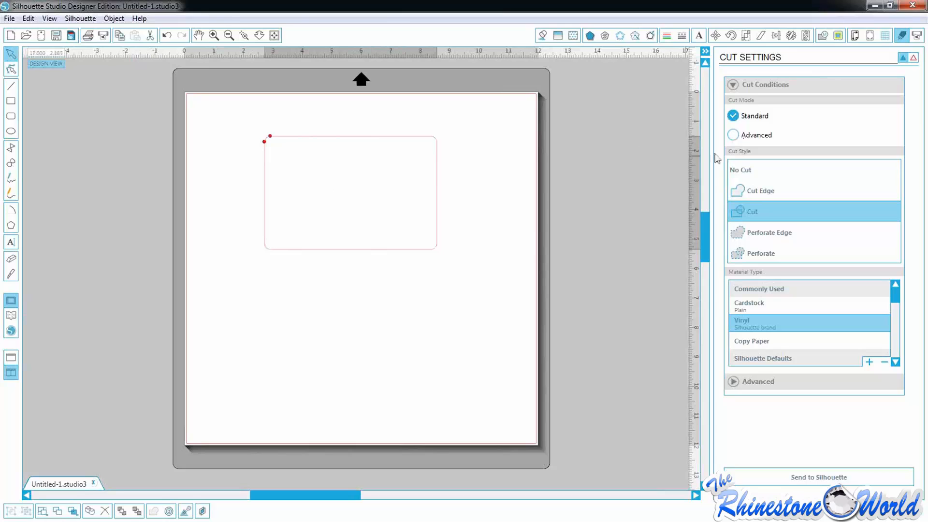
click(736, 195)
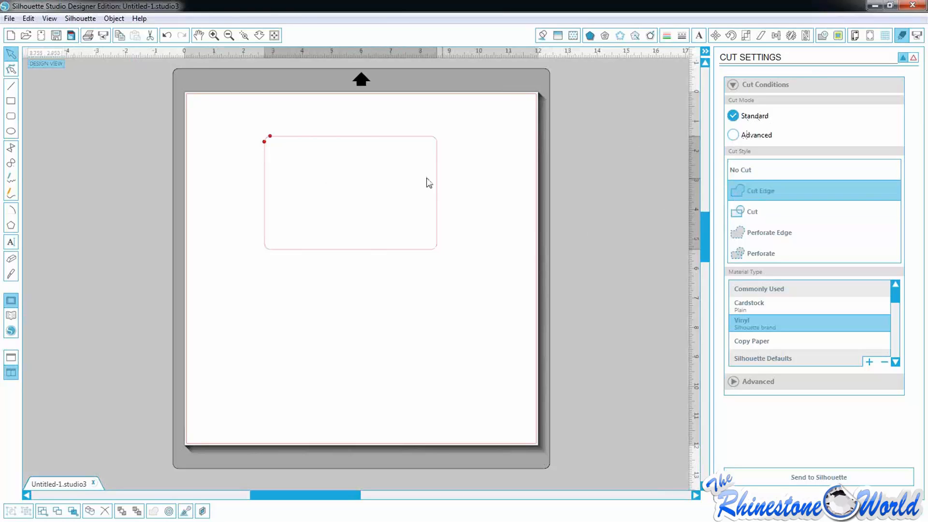
Stretch the rounded rectangle's corner rounding horizontally until it reaches the middle of the top edge
click(254, 138)
click(266, 147)
drag(277, 140, 357, 140)
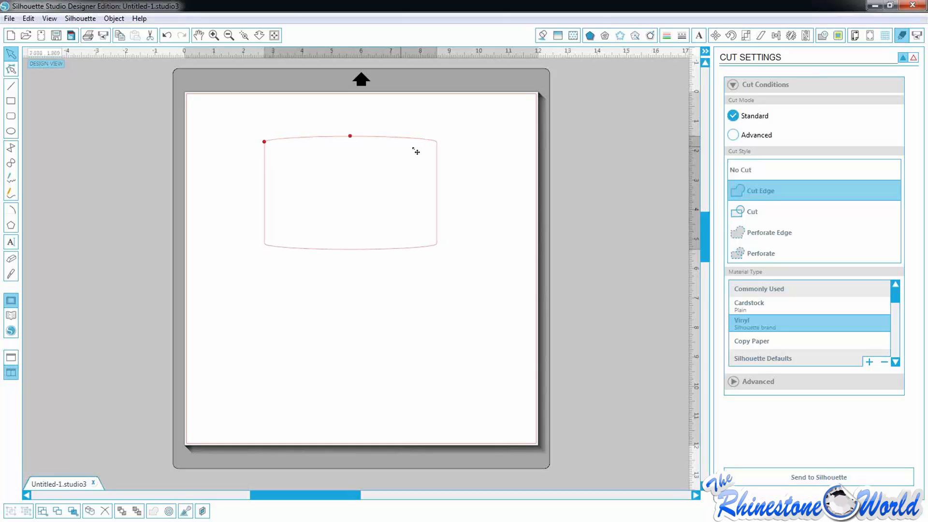
Keep the Standard cut mode and choose the Fabric material for thick fabric like canvas
click(748, 136)
click(743, 116)
click(742, 324)
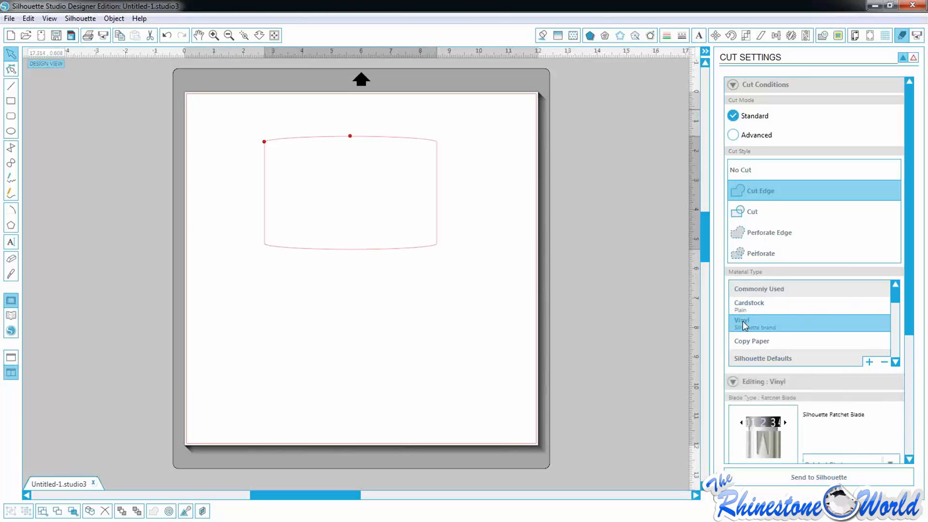
drag(896, 300, 896, 313)
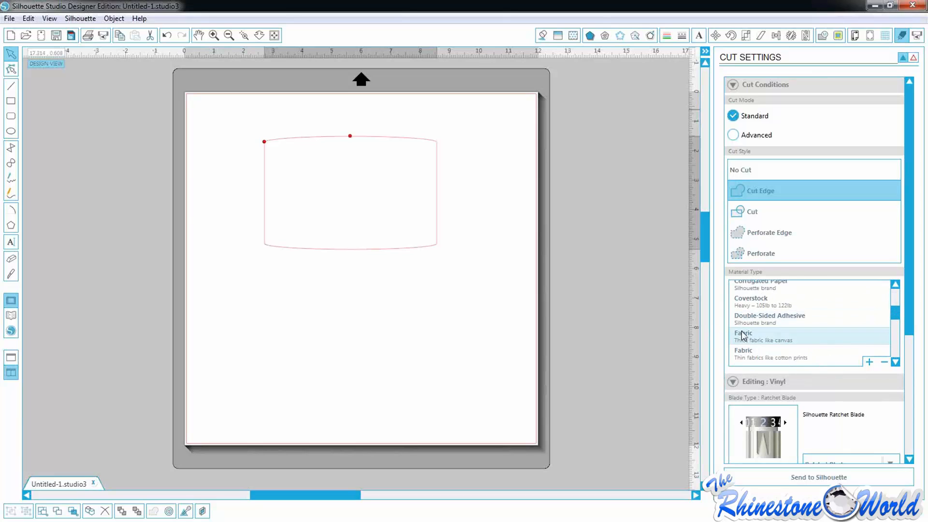
click(761, 336)
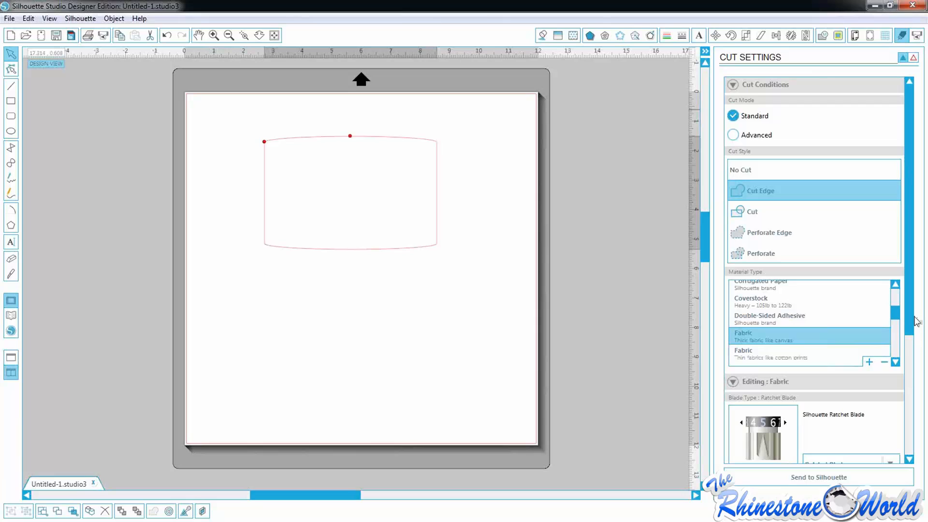
Set the fabric's cutting speed to 7 cm/s and thickness to 31, keeping the Ratchet Blade
drag(913, 321, 884, 408)
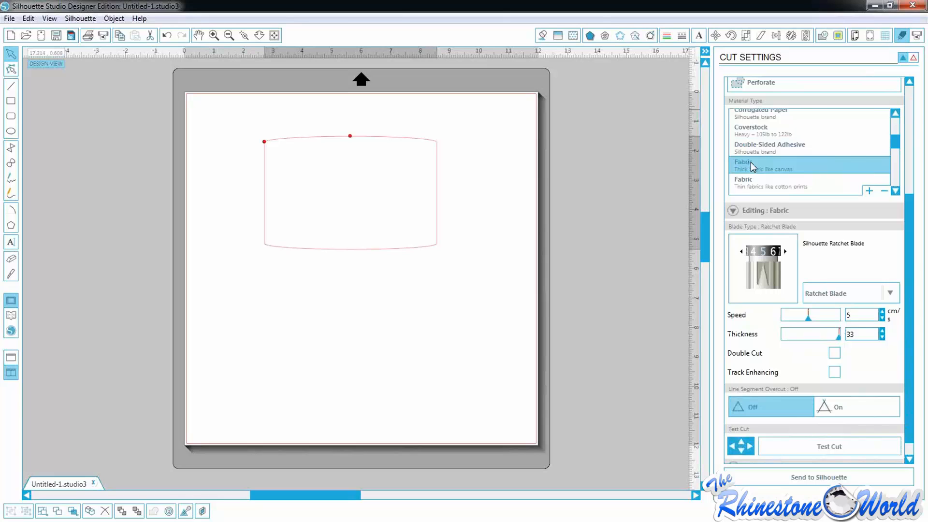
click(882, 312)
click(882, 312)
click(882, 312)
click(882, 312)
click(882, 312)
click(883, 319)
click(882, 318)
click(882, 318)
click(882, 337)
click(882, 337)
click(886, 296)
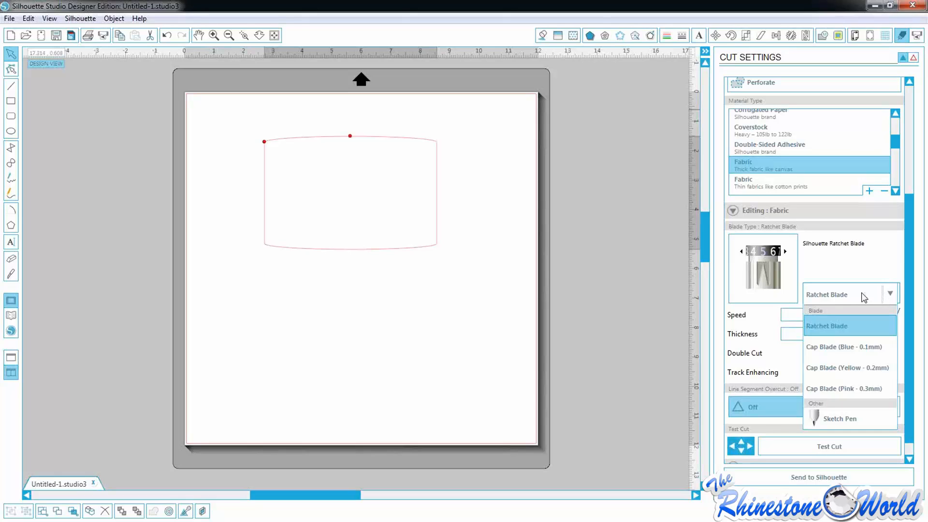
click(860, 273)
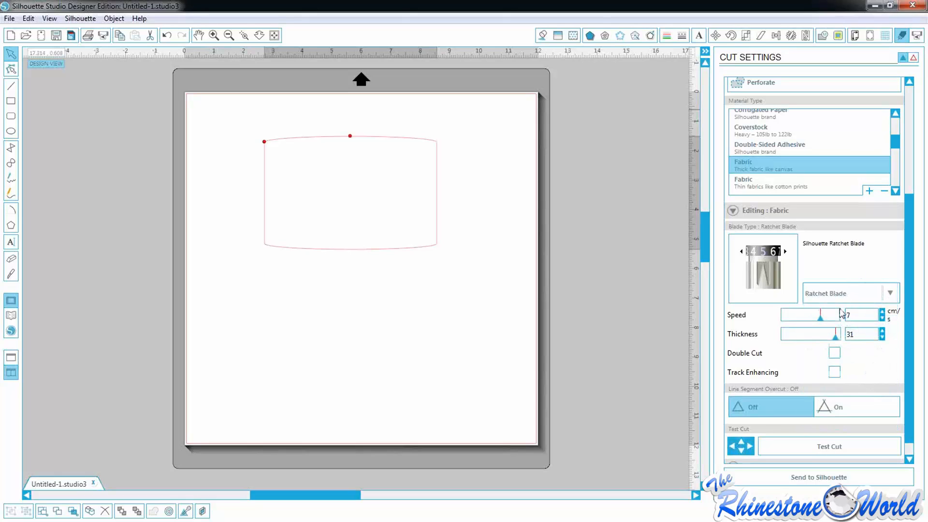
Turn on line segment overcut for the fabric and switch the cut mode to Advanced
scroll(828, 319, down, 1)
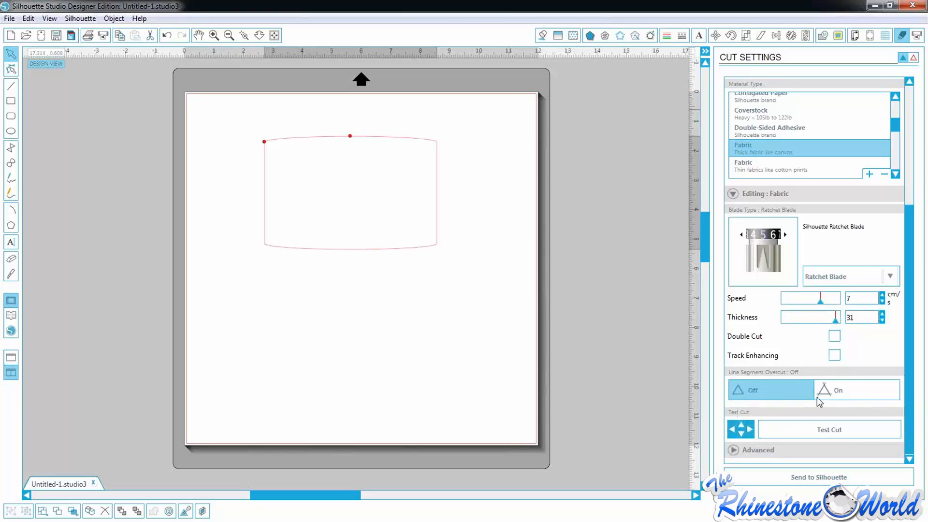
click(857, 393)
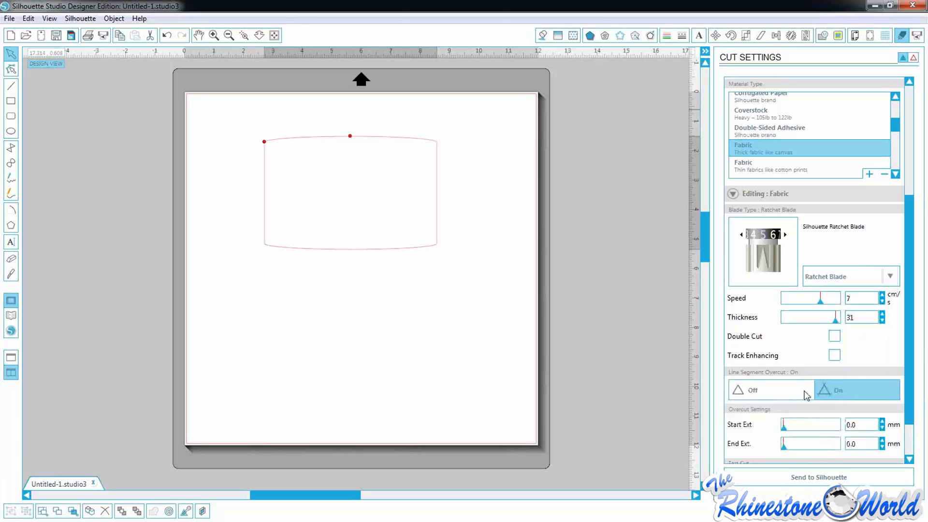
click(756, 397)
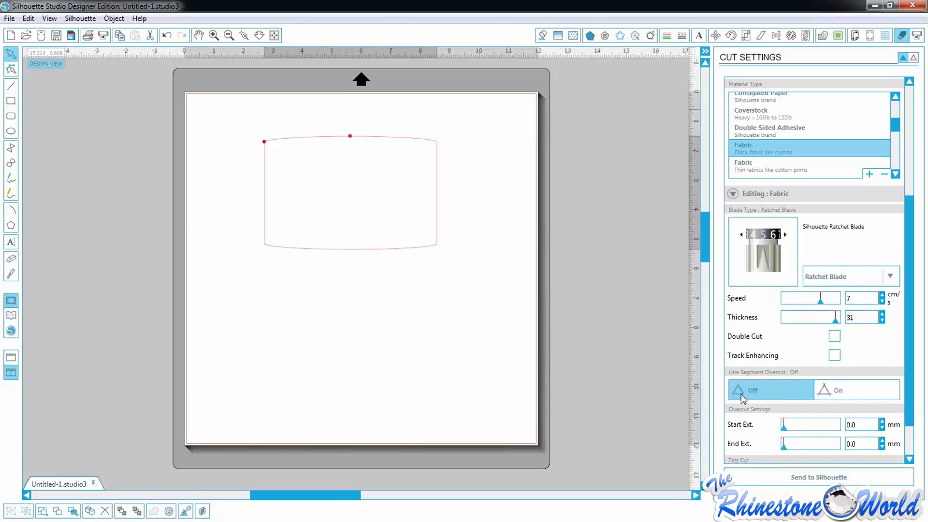
click(846, 393)
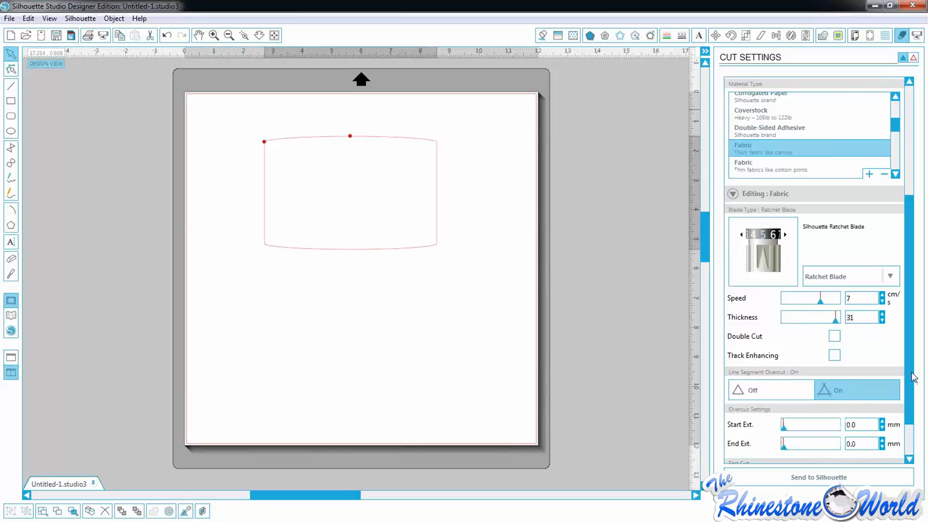
scroll(915, 379, down, 1)
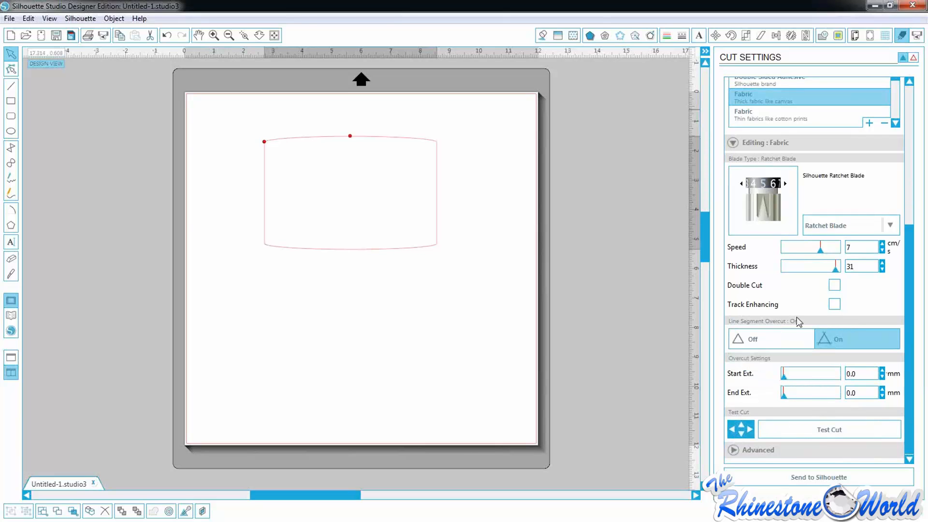
click(733, 142)
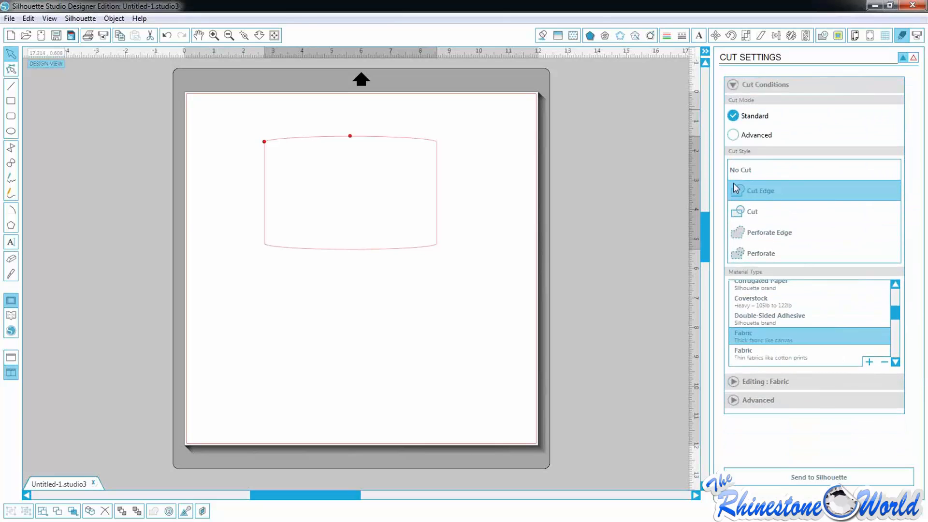
click(734, 135)
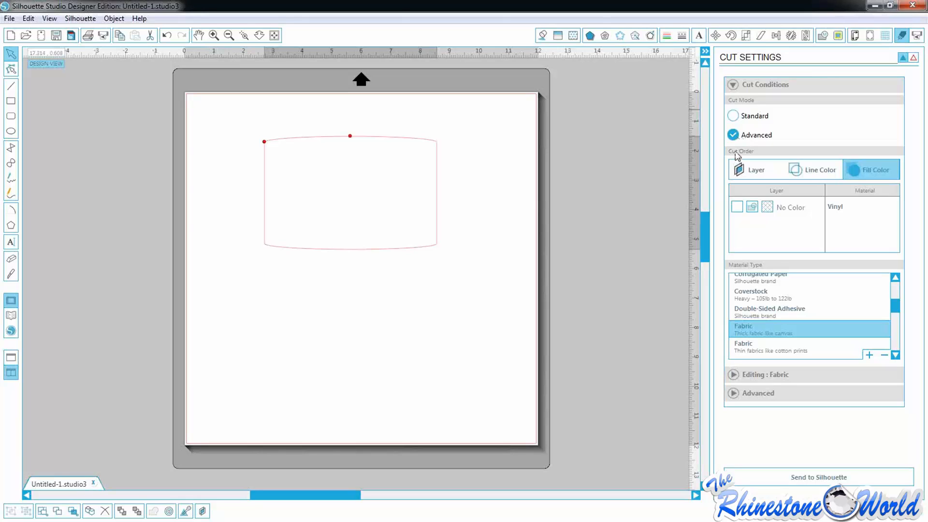
Draw a second rounded rectangle about 5.6 by 3.7 in, overlapping the first shape's lower left
click(228, 157)
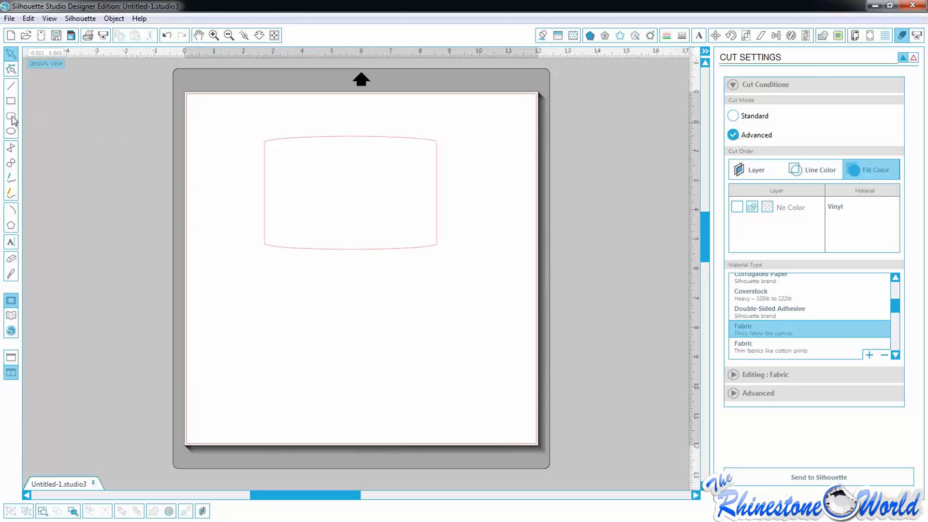
click(11, 116)
click(209, 212)
click(375, 320)
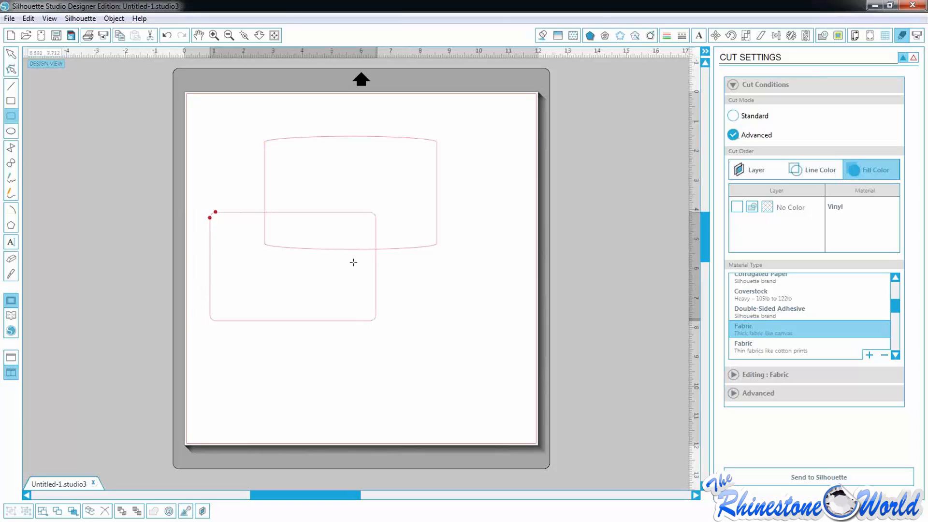
click(11, 53)
Fill the upper shape with blue and the lower rounded rectangle with red
click(257, 188)
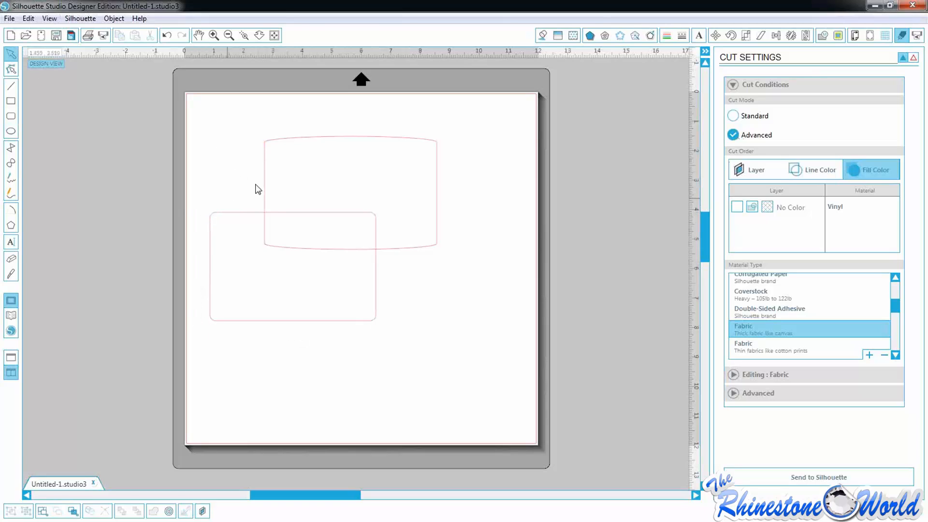
click(264, 178)
click(542, 36)
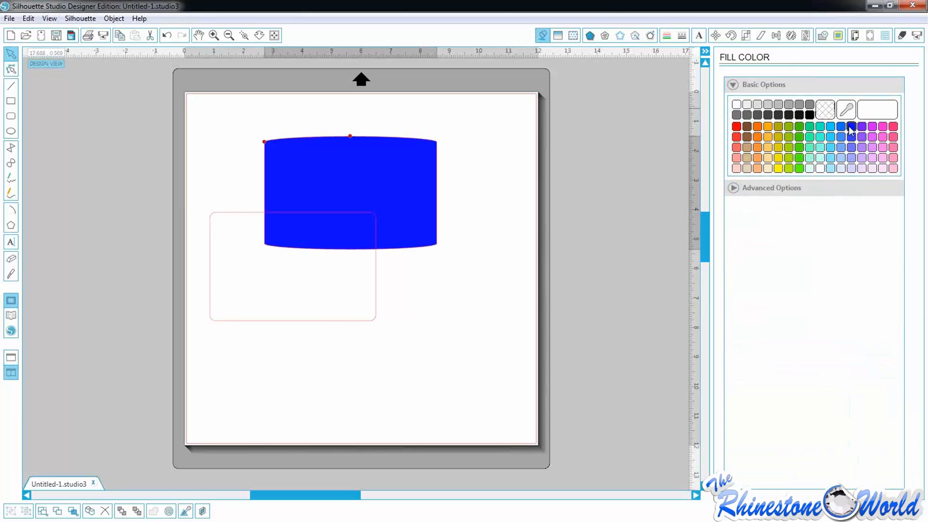
click(851, 126)
click(373, 285)
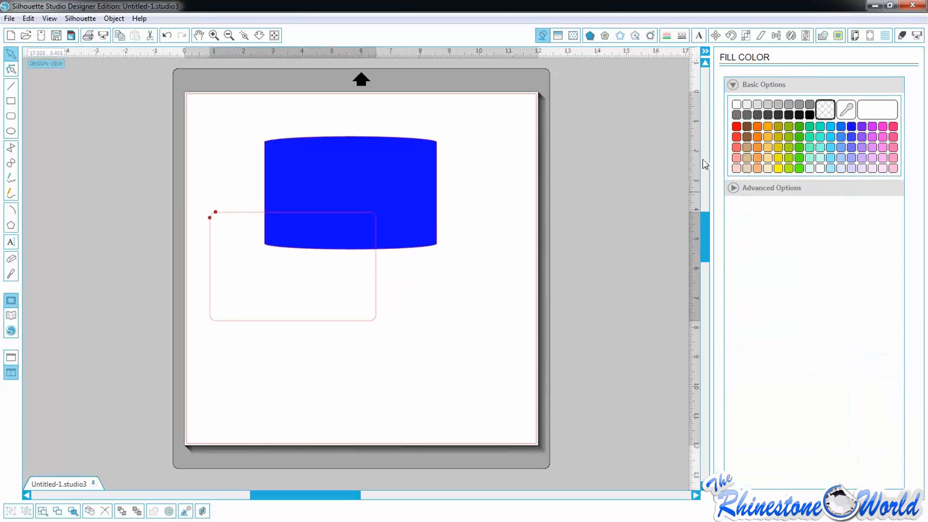
click(736, 137)
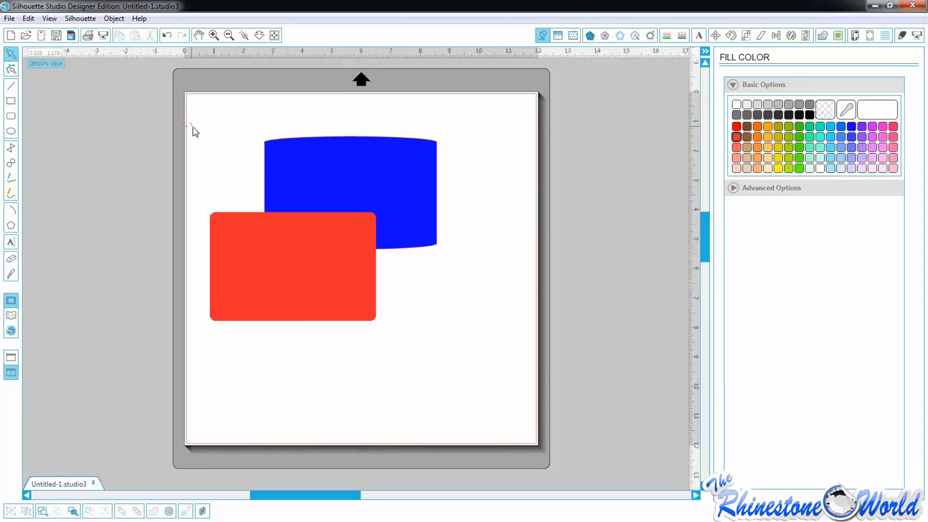
With both shapes selected, set the cut settings to cut only the blue fill colour, and switch them to cut only the red one
drag(185, 122, 537, 395)
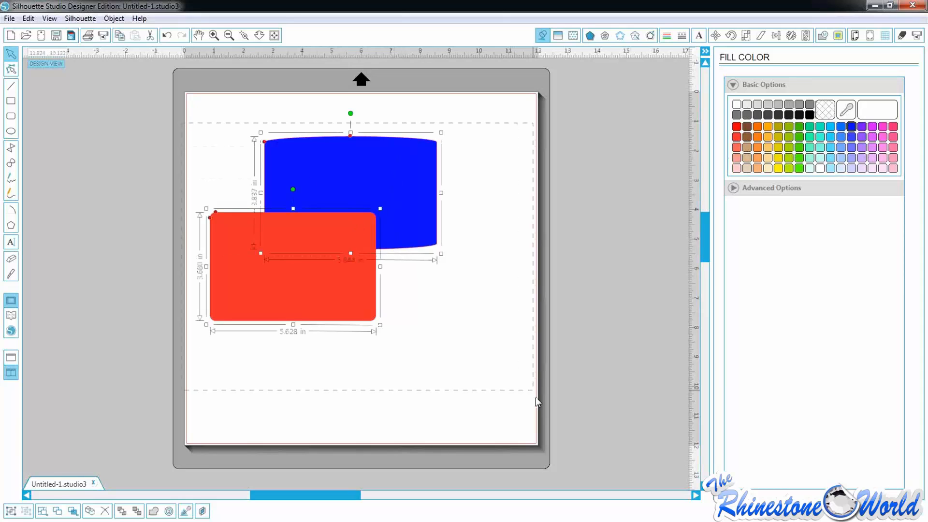
click(901, 35)
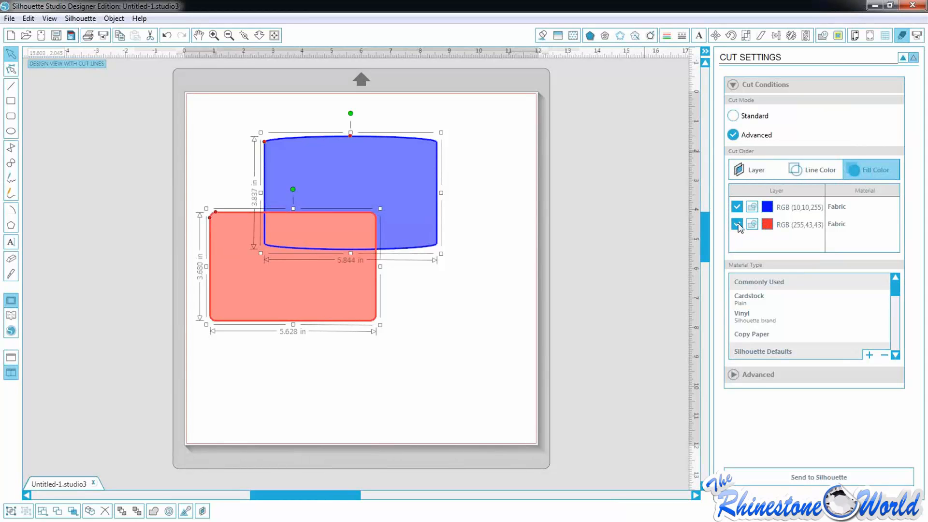
click(737, 225)
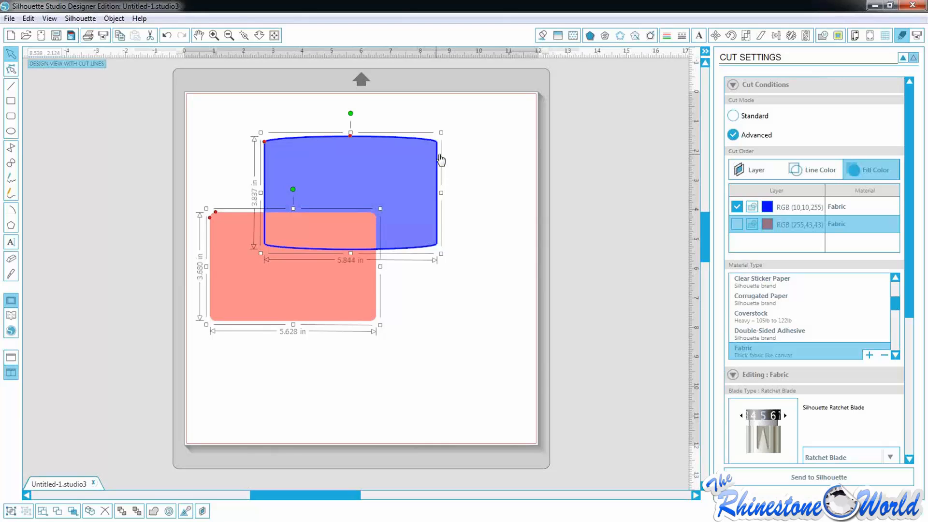
click(736, 206)
click(736, 224)
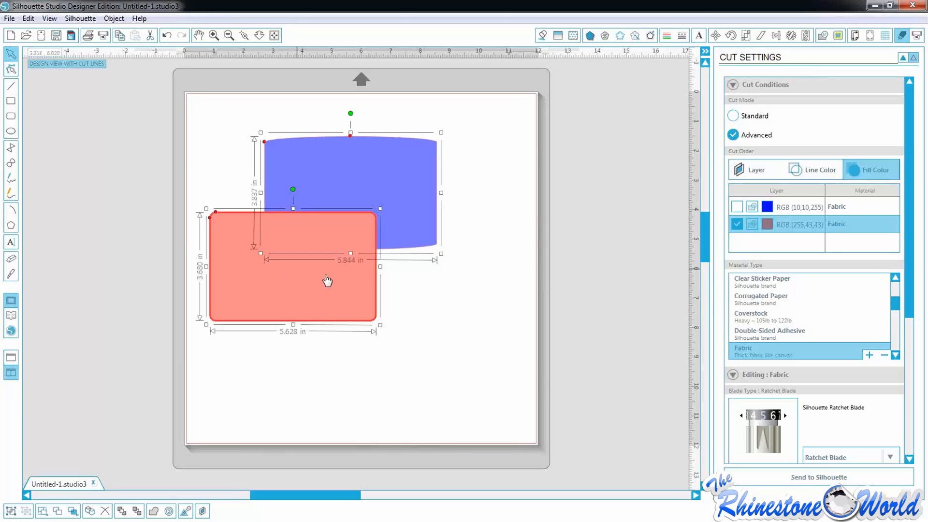
Select both filled shapes and delete them from the page
click(189, 124)
drag(147, 110, 513, 347)
key(Delete)
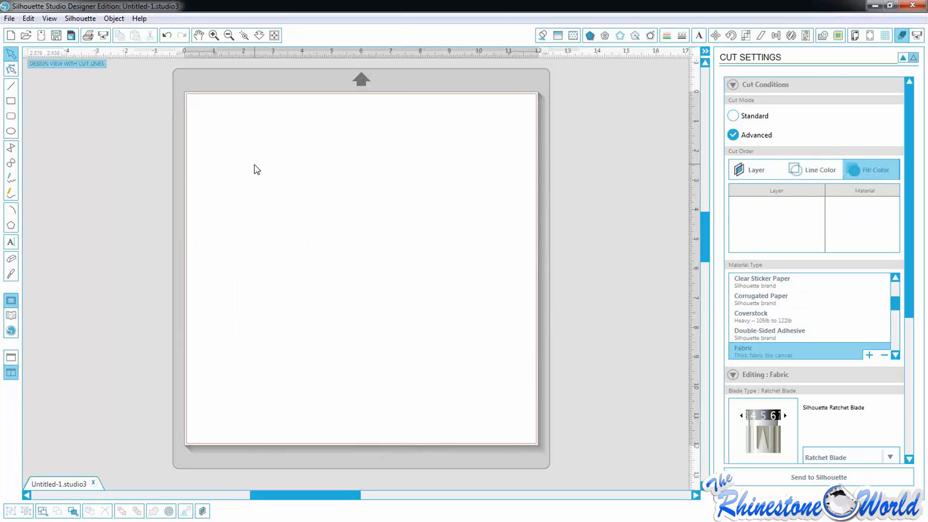
Draw a rounded rectangle about 6.4 by 4.1 in on the upper part of the page and set the cut order to line colour
click(10, 116)
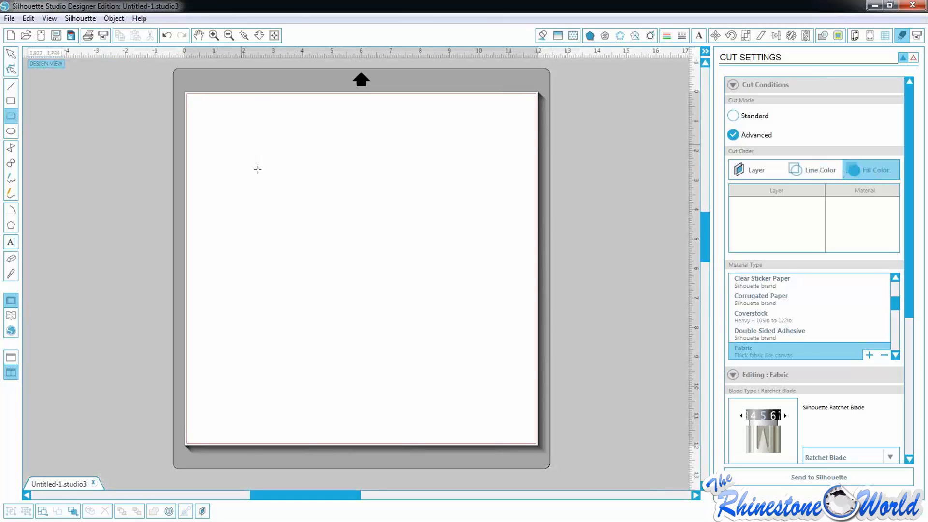
drag(240, 140, 429, 259)
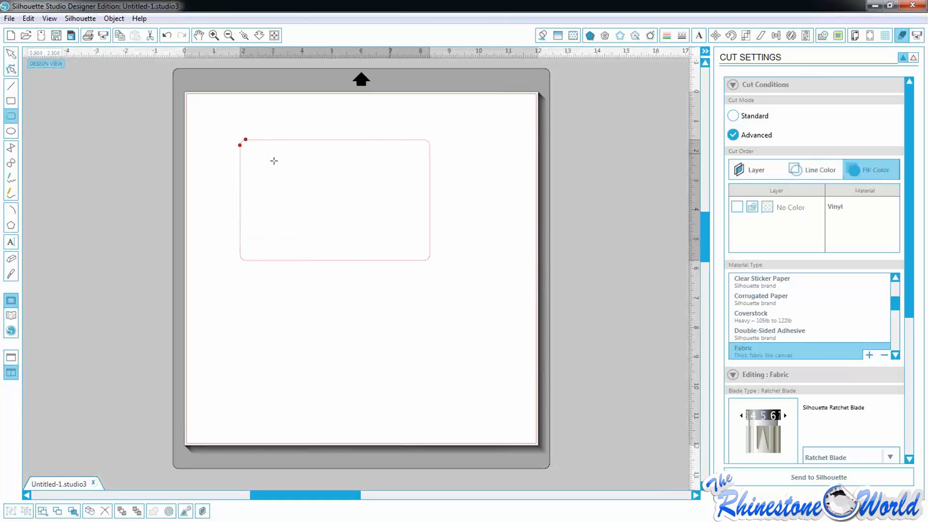
click(801, 172)
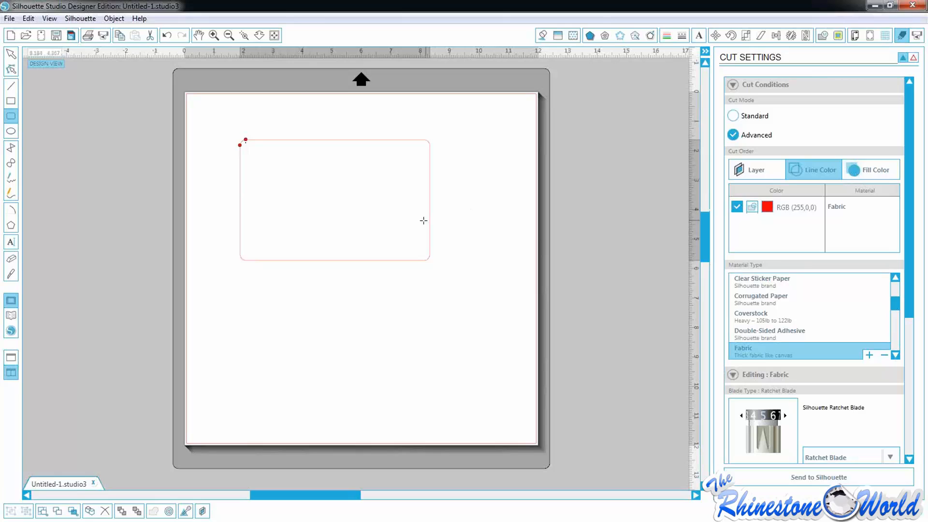
Set the cut order to layer, and with the shape deselected show the Fabric material's blade, speed and overcut settings
click(755, 176)
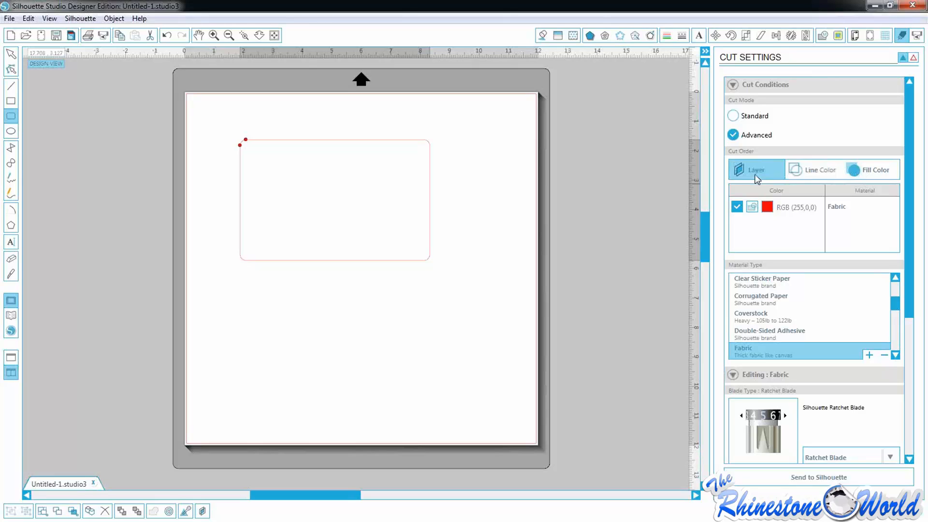
click(755, 179)
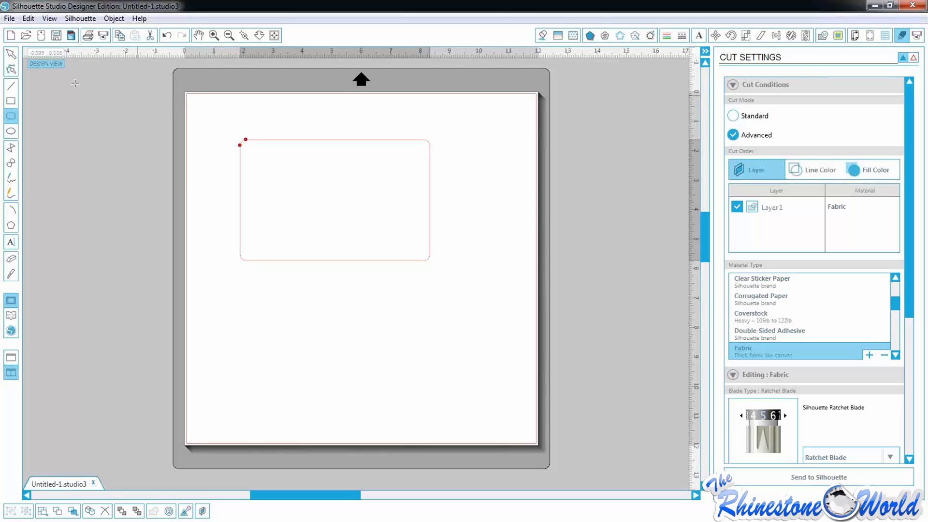
click(11, 54)
click(209, 116)
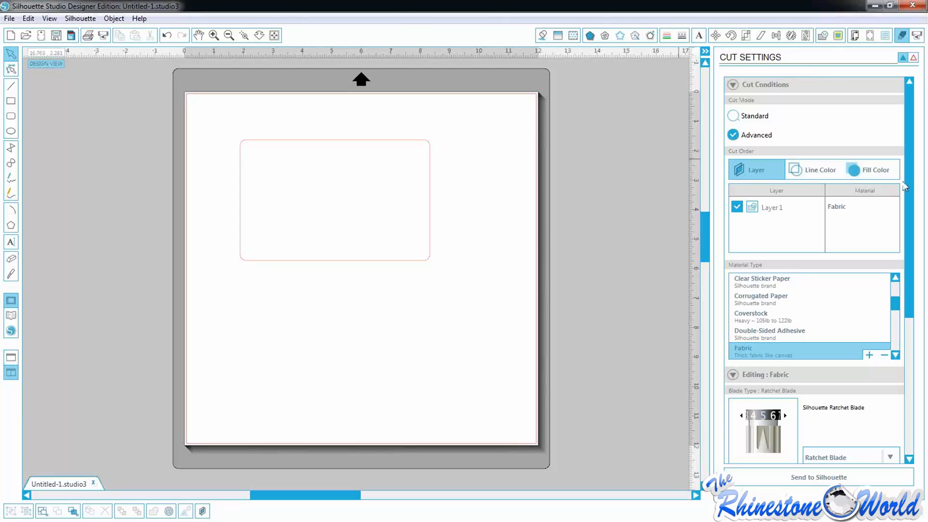
drag(909, 187, 922, 368)
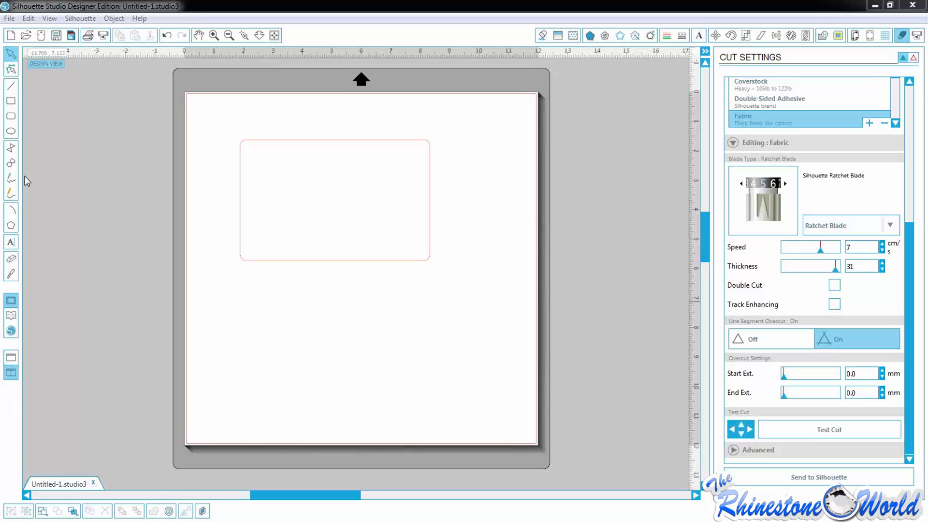
Select the rounded rectangle and delete it from the page
drag(220, 120, 457, 300)
key(Delete)
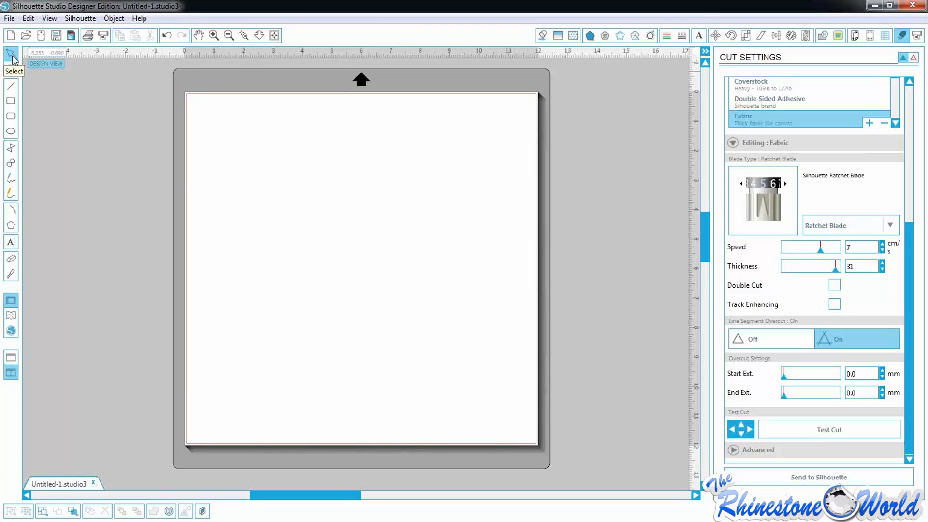
drag(228, 122, 492, 294)
Add the text "TEXT" on the upper middle part of the page
click(11, 242)
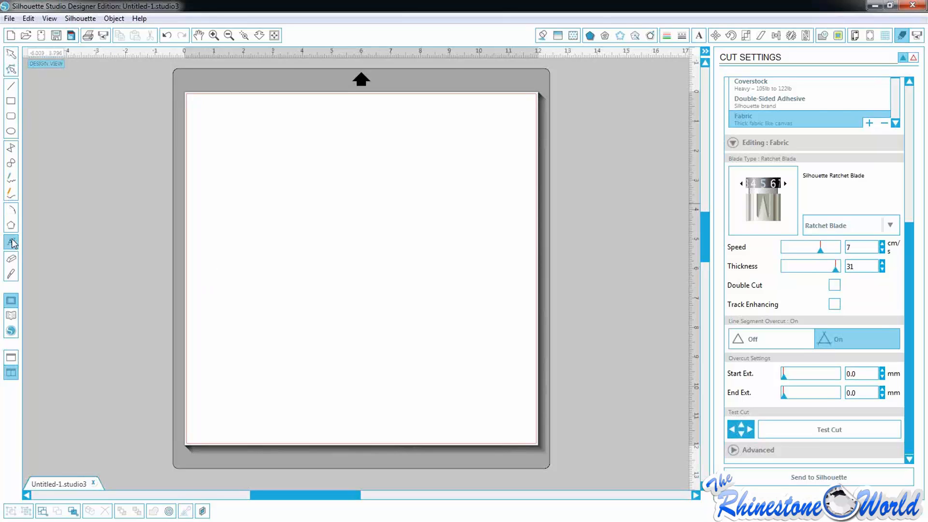
click(298, 190)
text(TEXT)
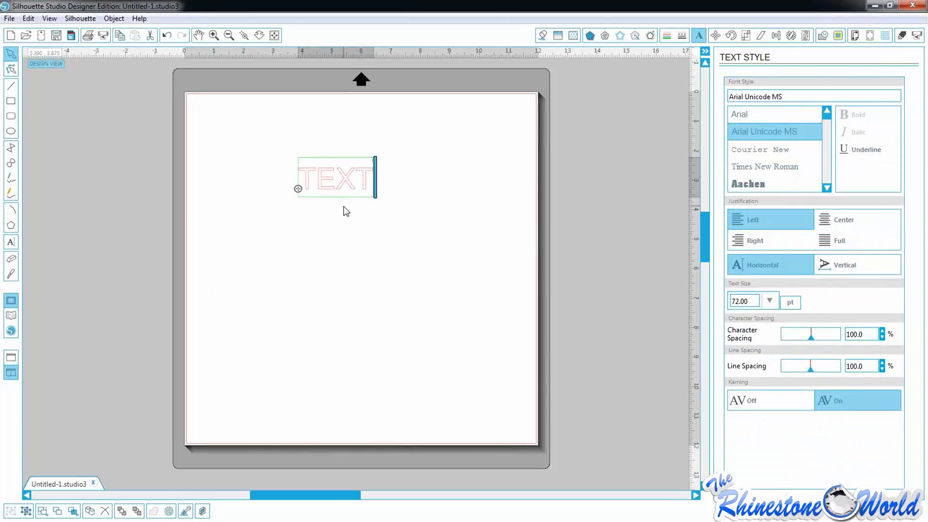
Enlarge the text to about 3.9 in wide and reposition it in the upper middle of the page
click(10, 53)
drag(270, 137, 512, 332)
drag(461, 261, 428, 232)
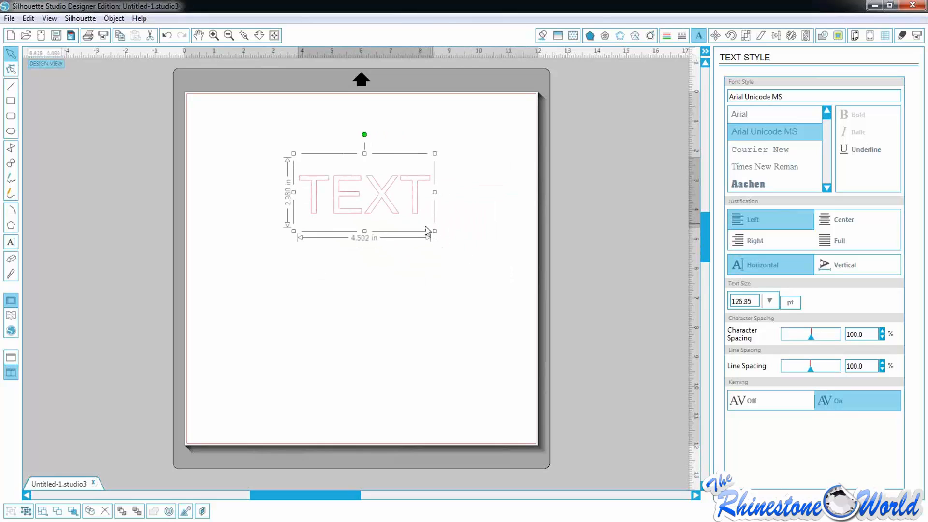
drag(292, 235, 312, 217)
drag(356, 197, 323, 232)
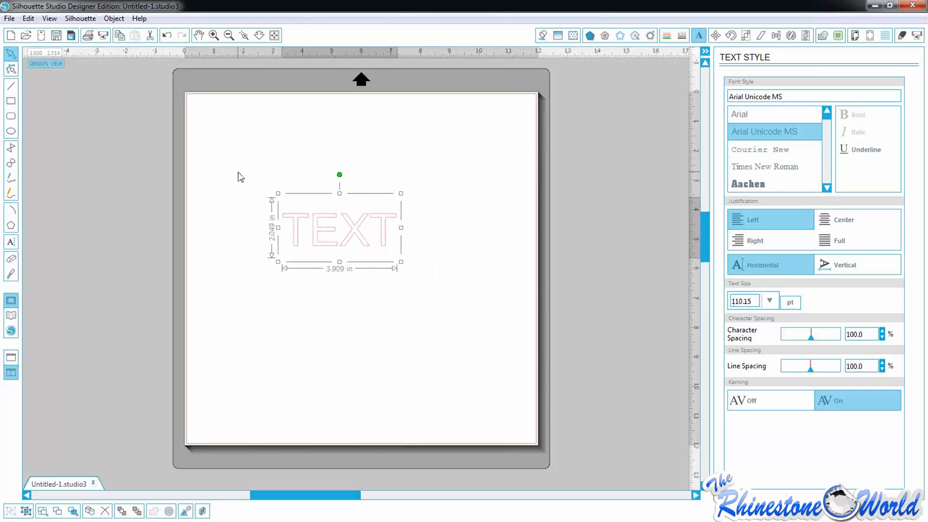
drag(238, 172, 420, 273)
drag(354, 243, 356, 211)
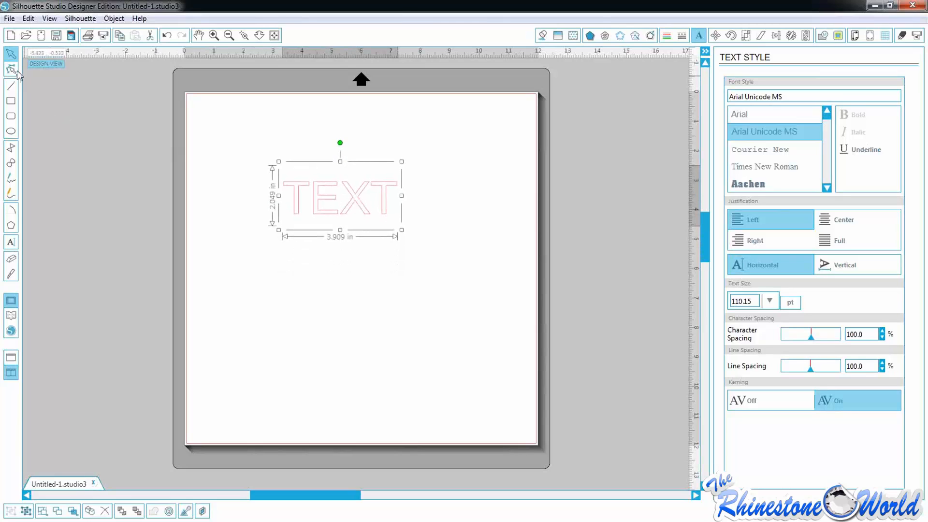
Try to open the text object for point editing
click(36, 100)
click(11, 69)
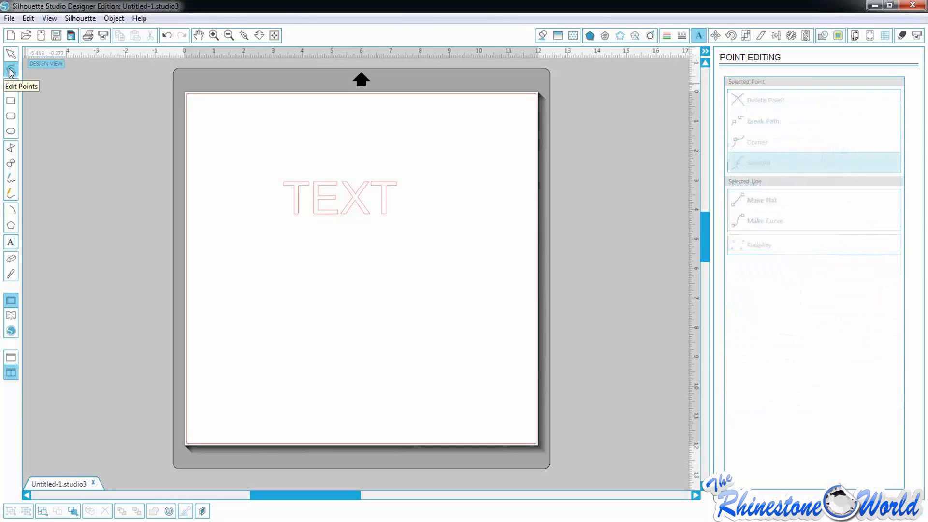
double_click(293, 190)
Select all characters of the text and delete them
key(shift+Left)
key(shift+Left)
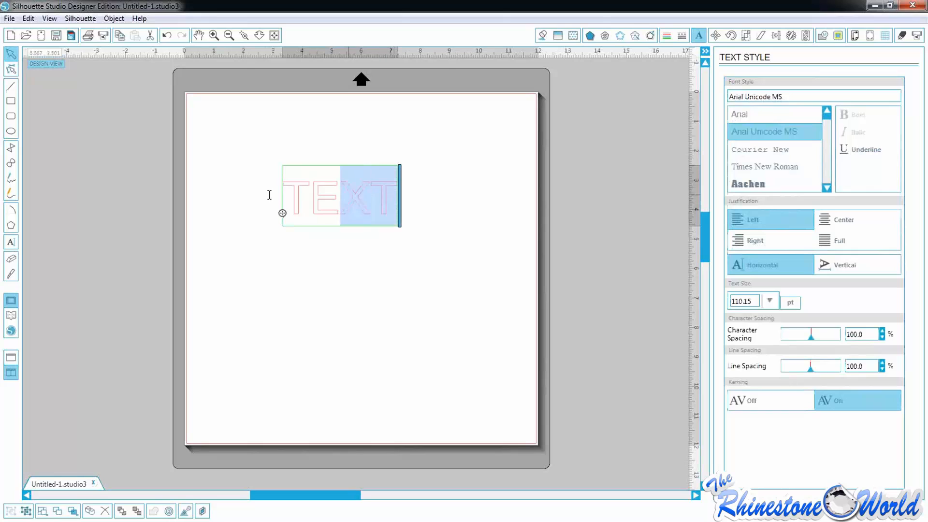
key(shift+Left)
key(shift+Left)
key(BackSpace)
Draw a rectangle about 6.3 by 3.9 in and move its two lower corner points down and outward
click(11, 100)
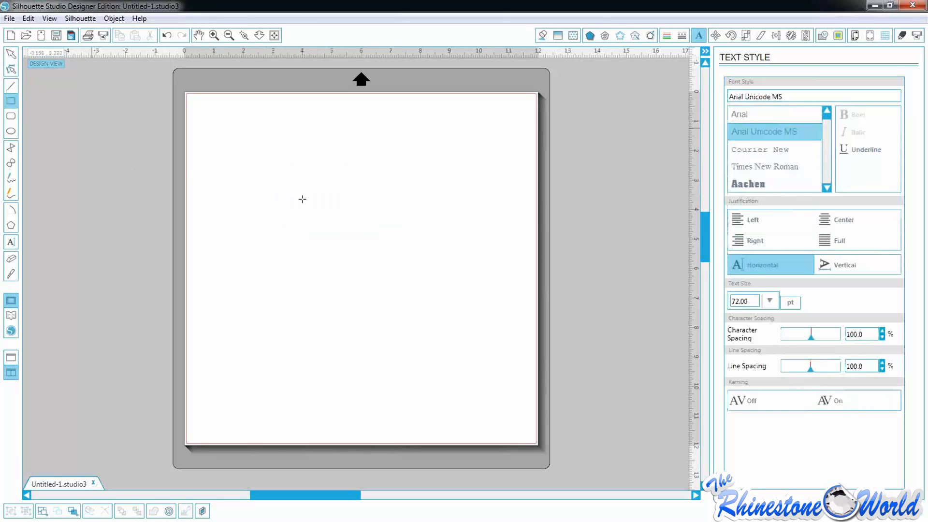
drag(245, 156, 430, 271)
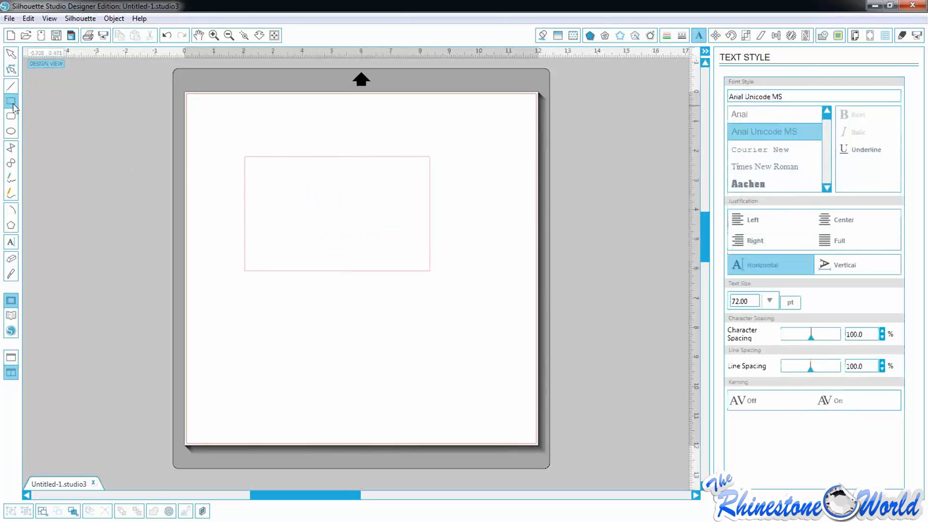
click(10, 69)
click(246, 169)
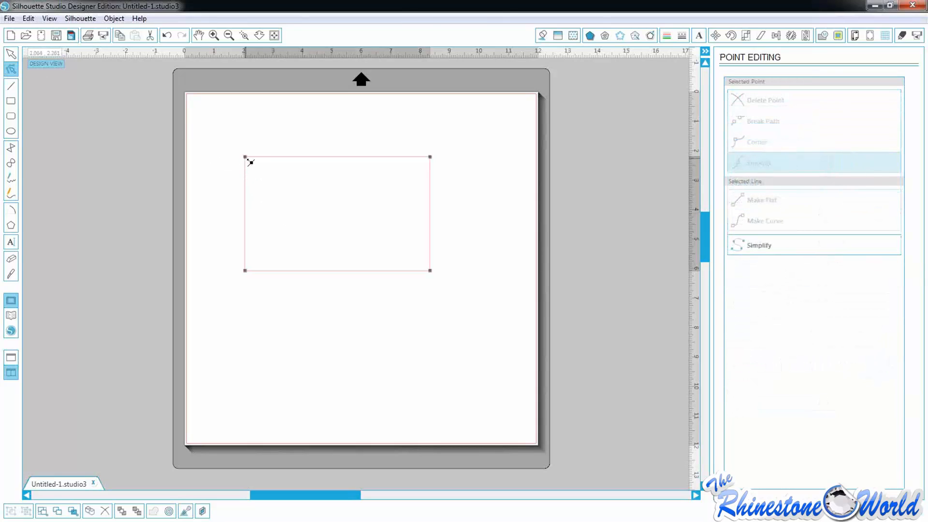
click(245, 271)
drag(246, 271, 222, 362)
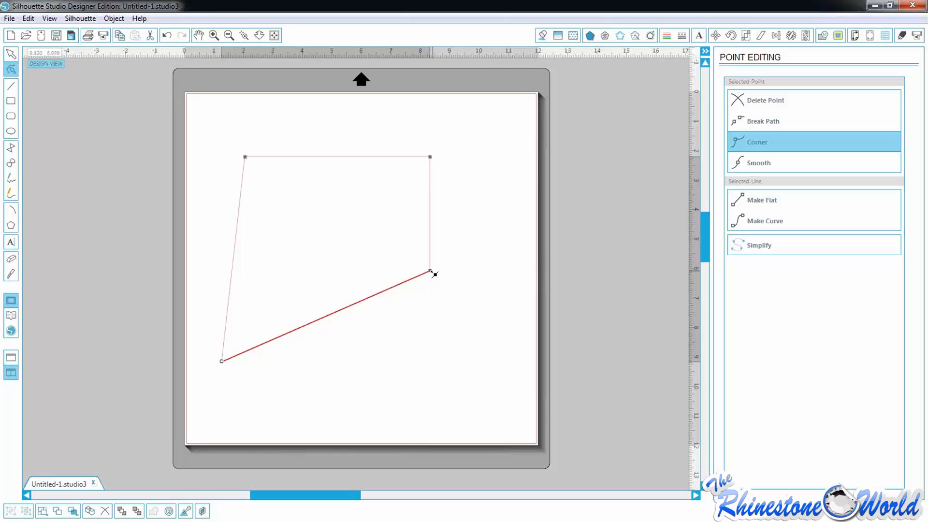
drag(432, 271, 466, 353)
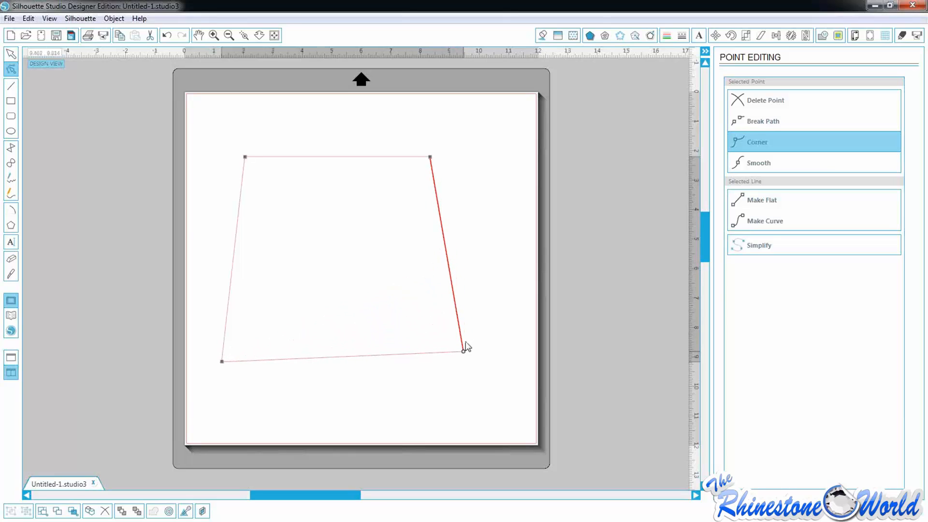
Add a point on each of the shape's two side edges and pull both inward to form a narrow waist
double_click(438, 201)
drag(437, 203, 350, 259)
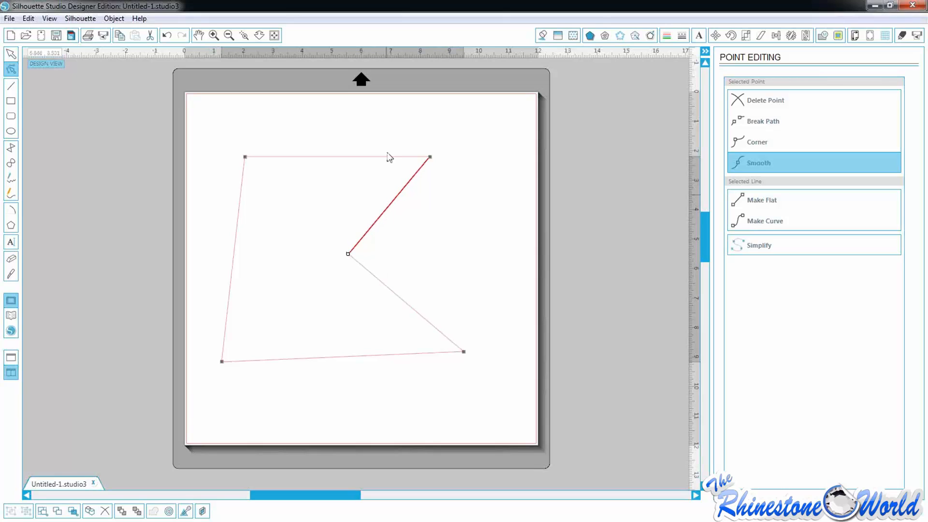
double_click(234, 253)
drag(234, 252, 310, 271)
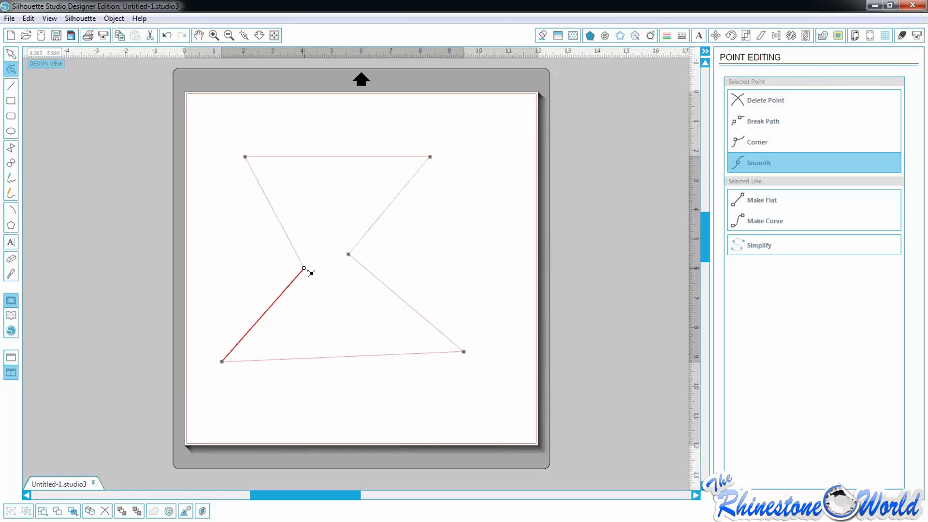
Add a point on the shape's upper and lower edges and pull them outward into peaks
double_click(343, 156)
drag(344, 158, 336, 108)
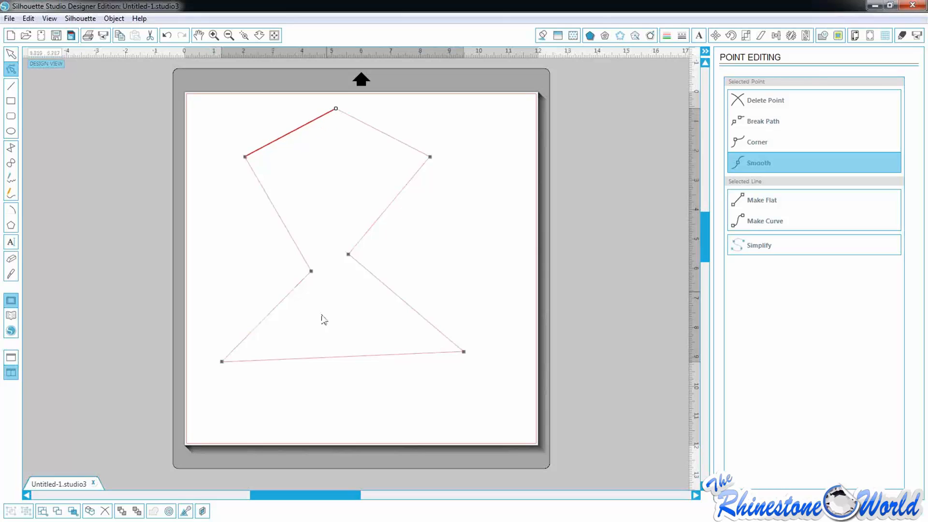
double_click(336, 359)
drag(336, 358, 323, 407)
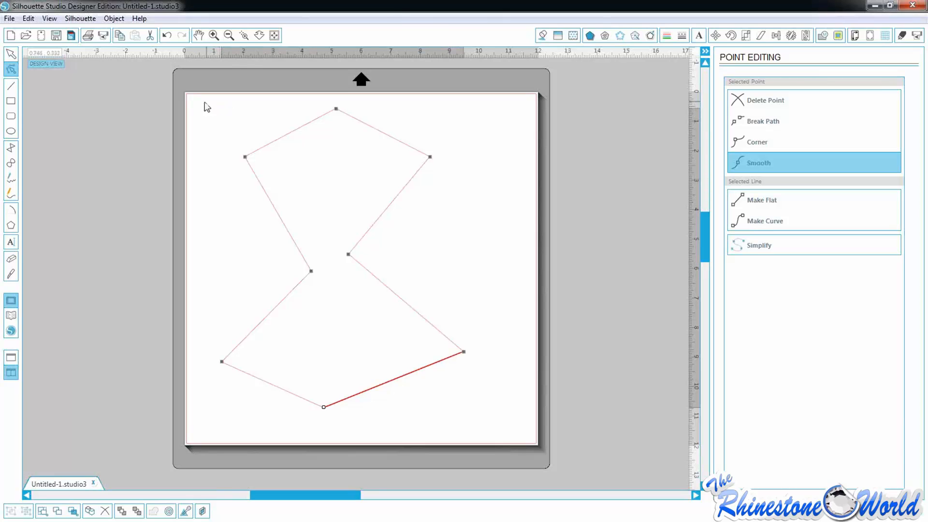
Select the whole point-edited shape and delete it from the page
drag(203, 103, 494, 425)
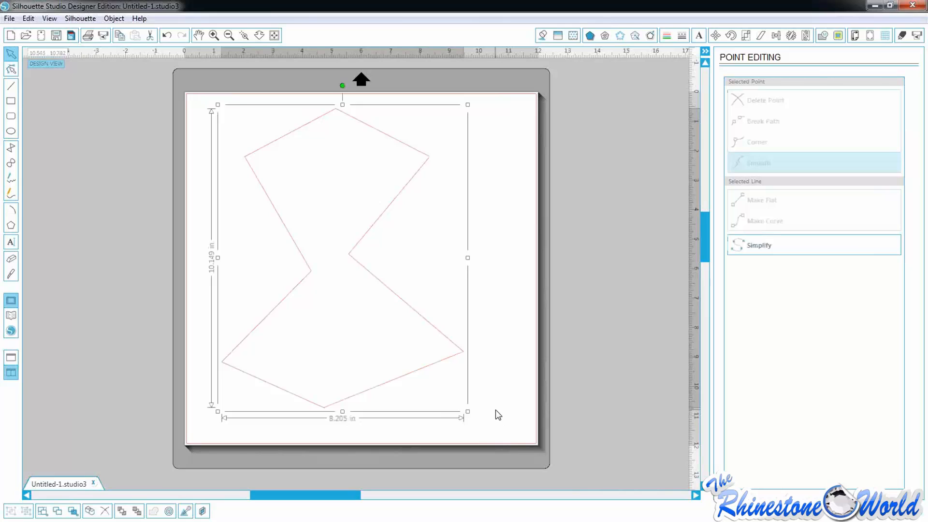
key(Delete)
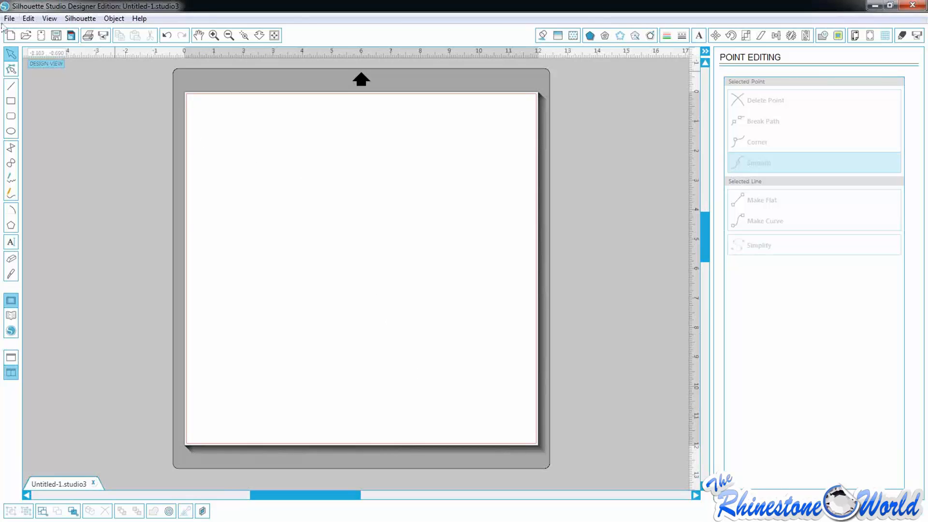
Open the SVG file TRWBaseballMom7 from the Sil Video folder
click(9, 20)
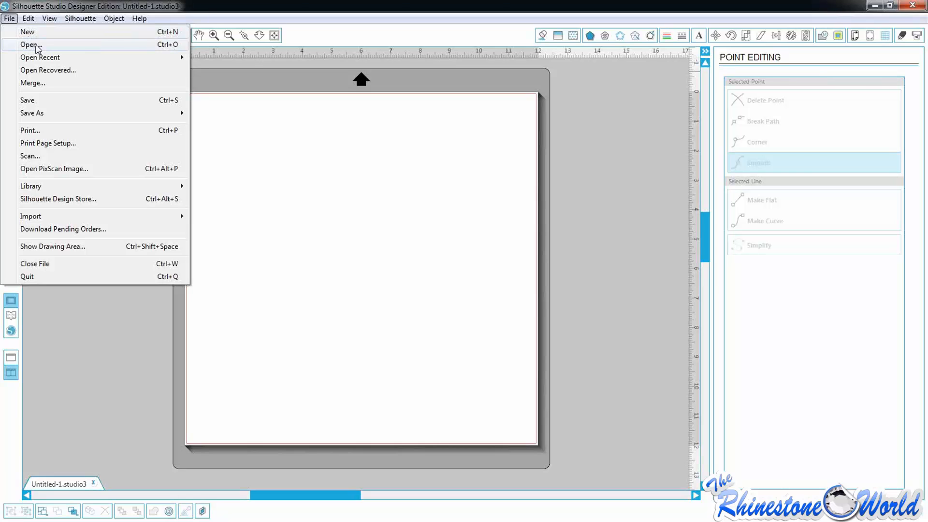
click(36, 46)
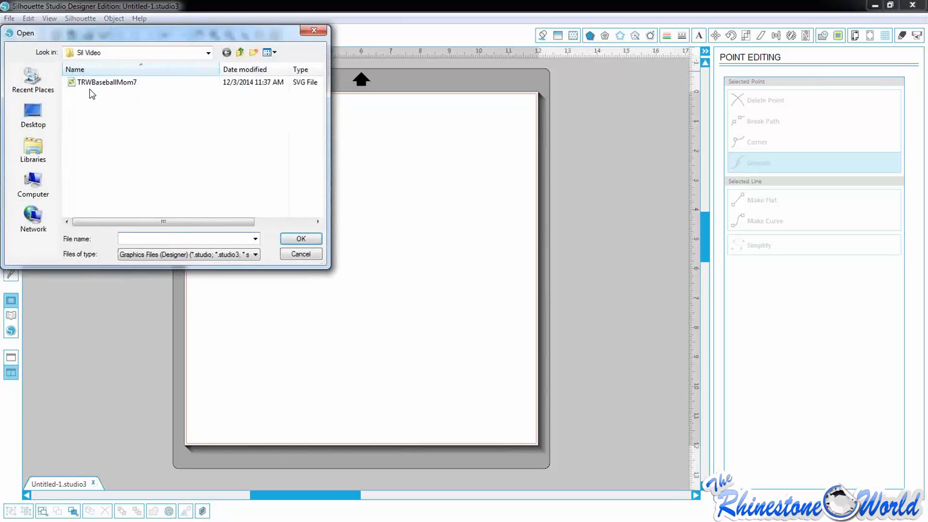
click(133, 86)
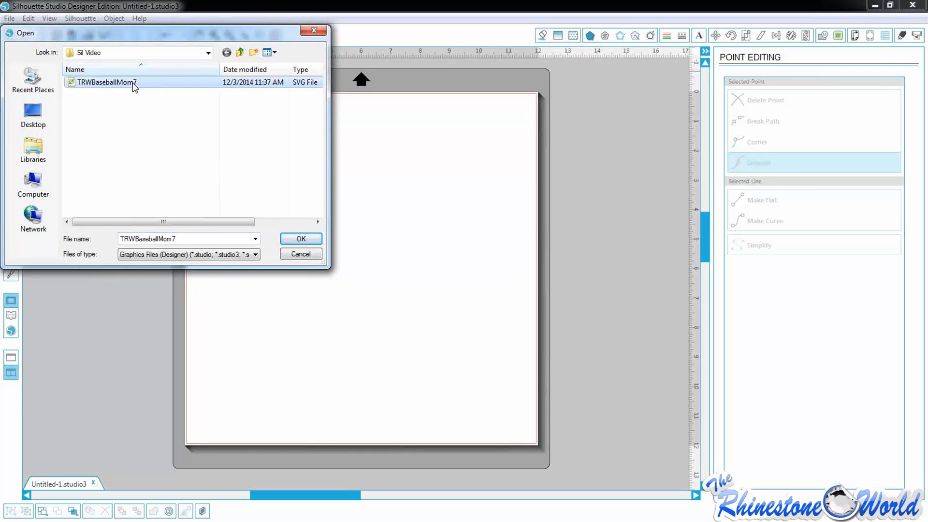
double_click(134, 83)
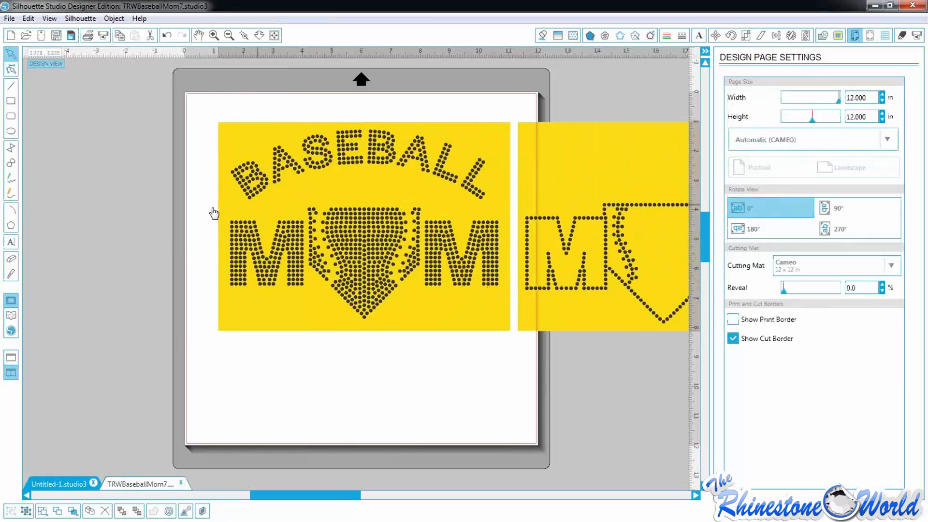
Shift the whole rhinestone design left so its two yellow templates straddle the page, undoing any stray move
drag(214, 213, 43, 228)
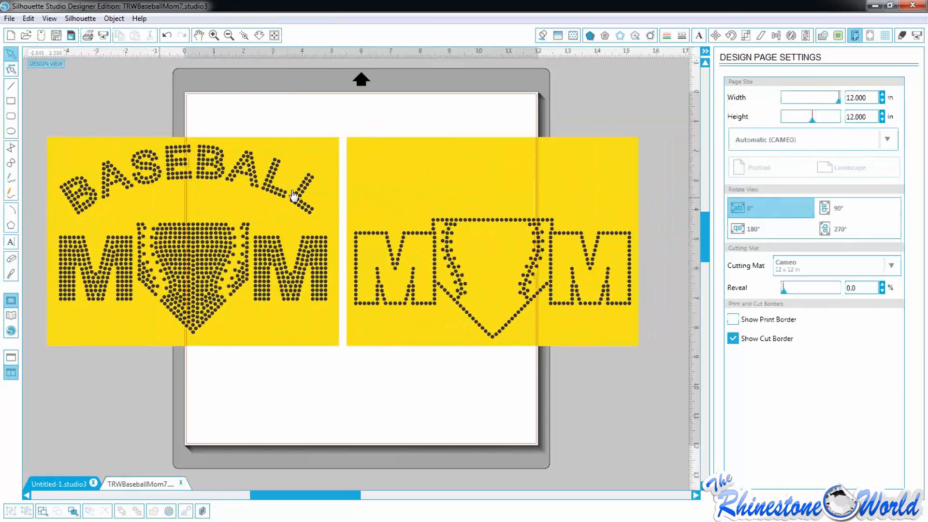
key(ctrl+z)
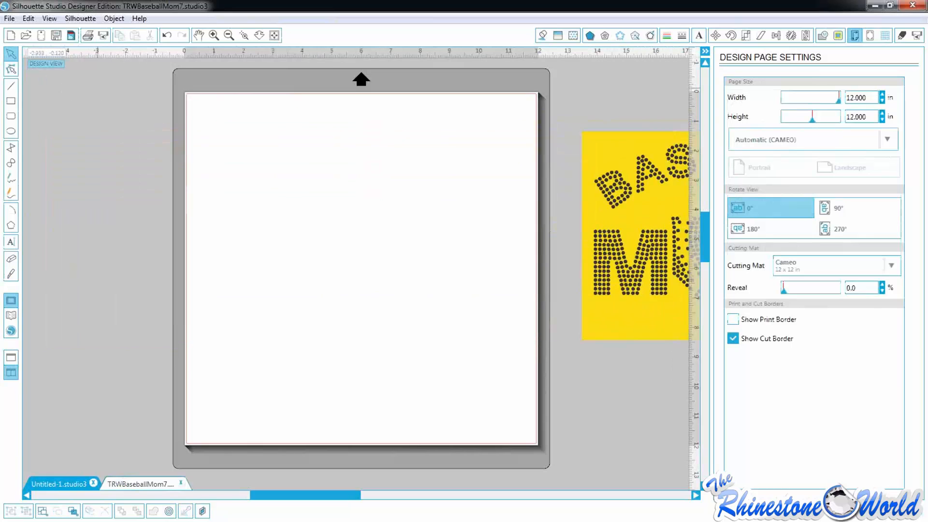
key(ctrl+z)
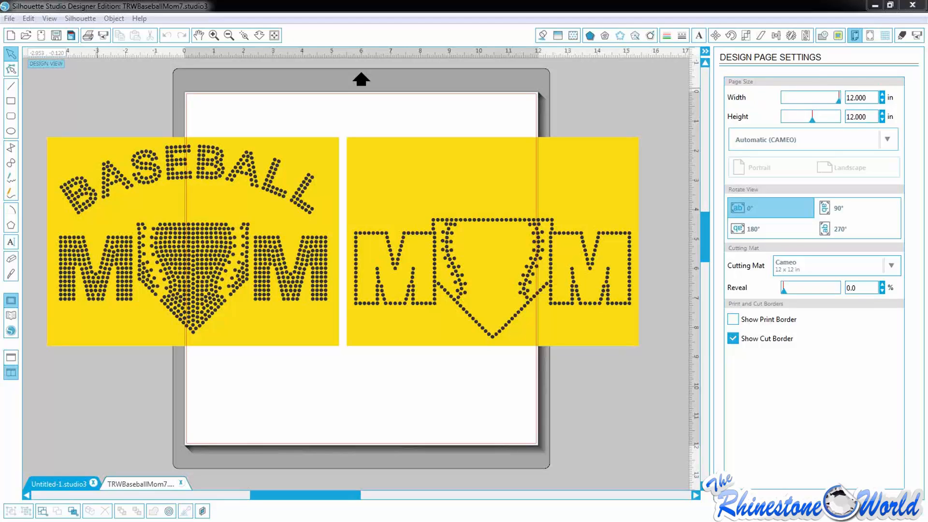
Ungroup the whole rhinestone design and check that single stones in the M and BASEBALL lettering can be selected individually
click(223, 279)
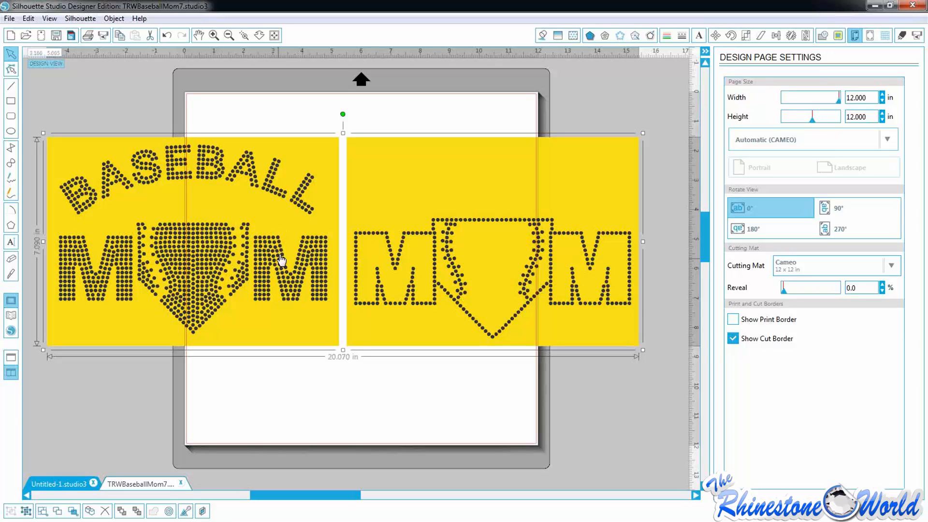
right_click(231, 199)
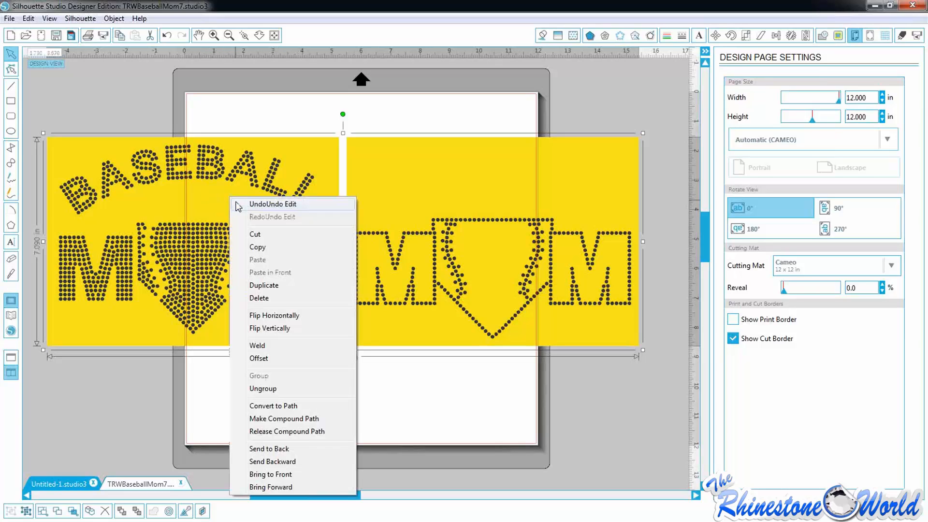
click(270, 389)
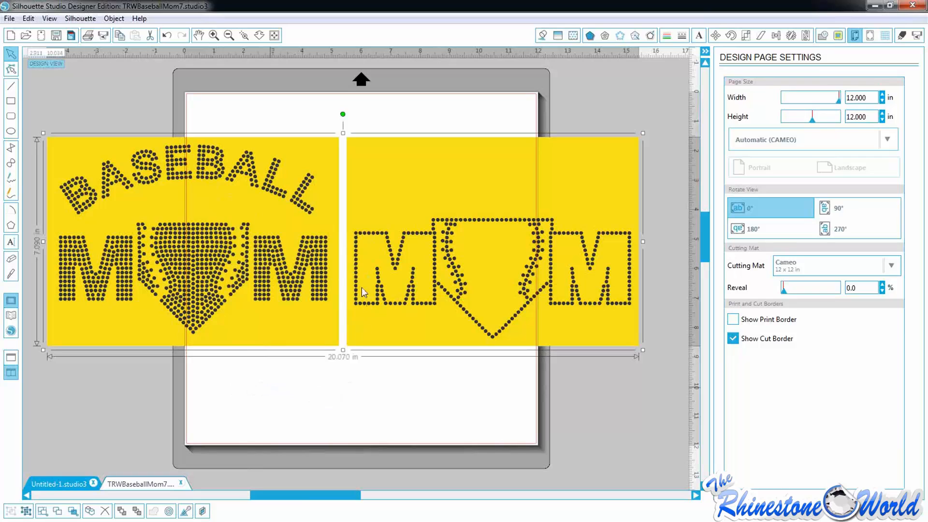
click(296, 98)
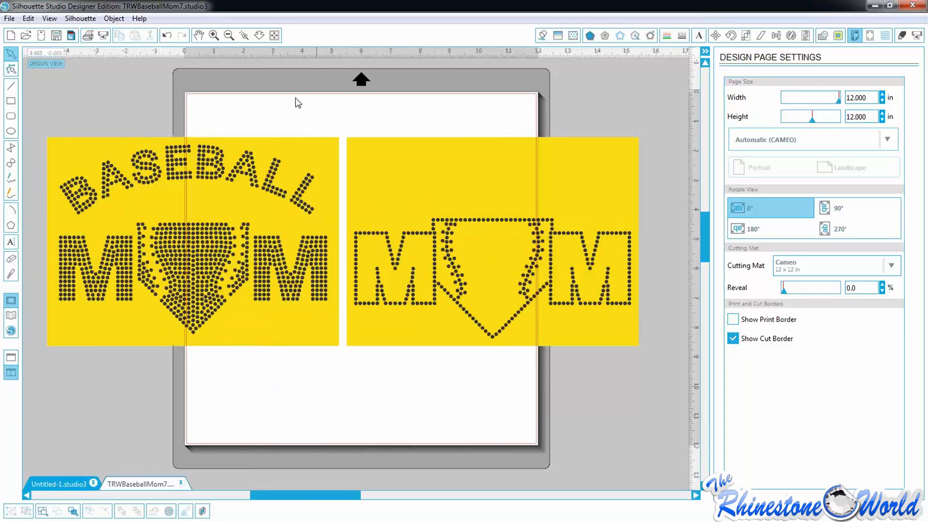
click(277, 248)
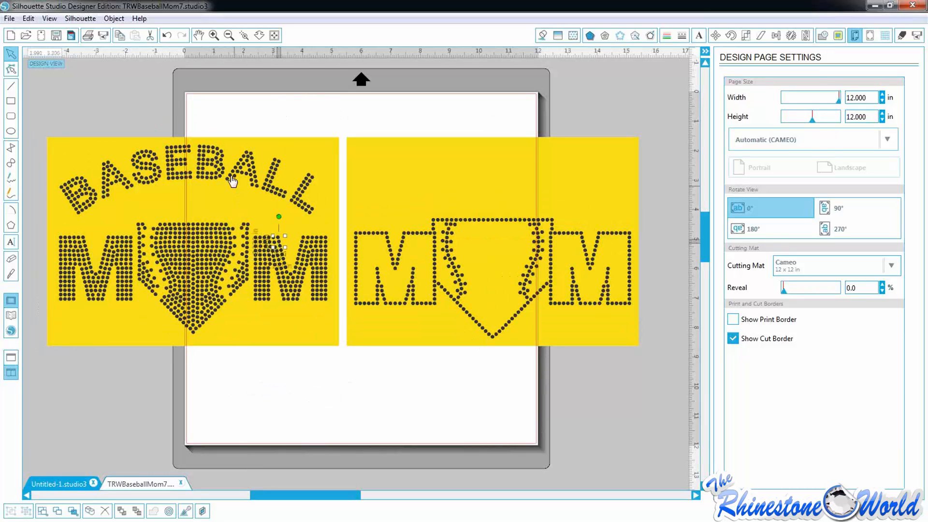
click(203, 172)
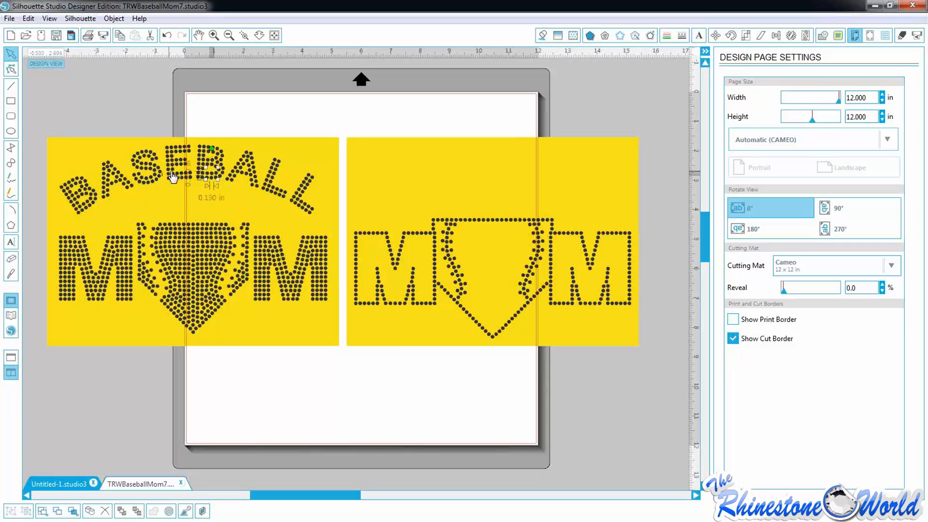
Select every piece of the ungrouped rhinestone design and delete it all from the page
click(119, 110)
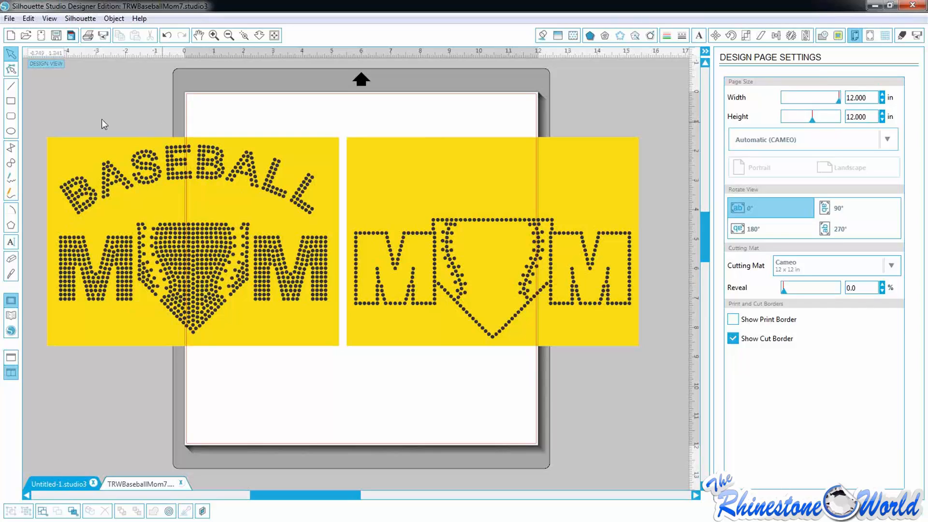
key(ctrl+a)
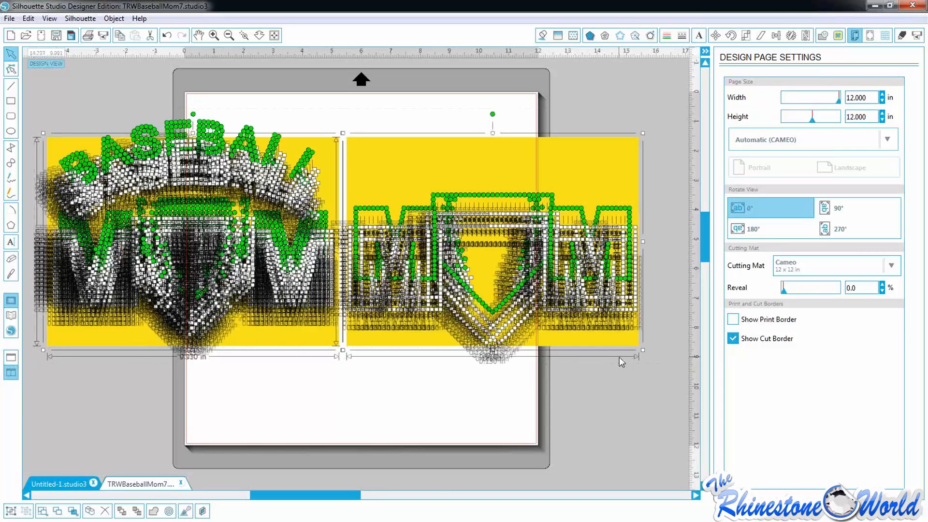
key(Delete)
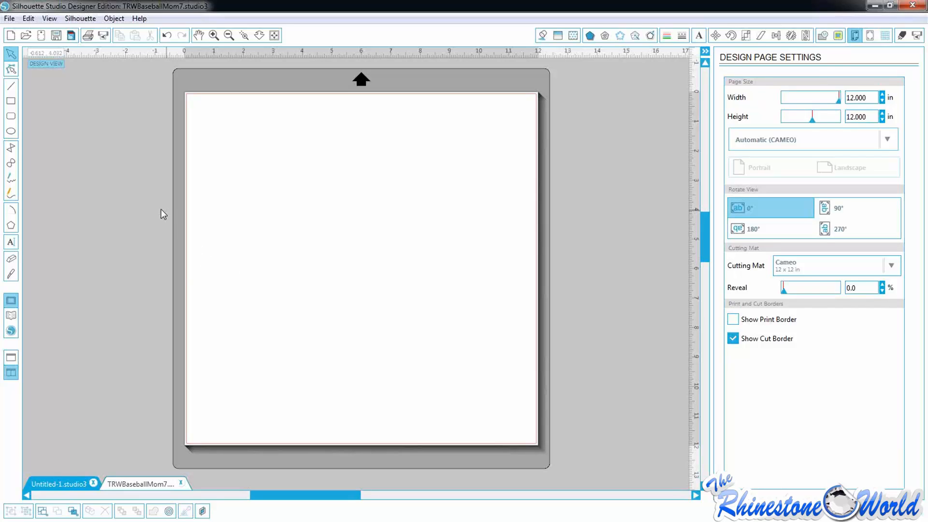
Open the design library to view the Recent Downloads folder
click(9, 18)
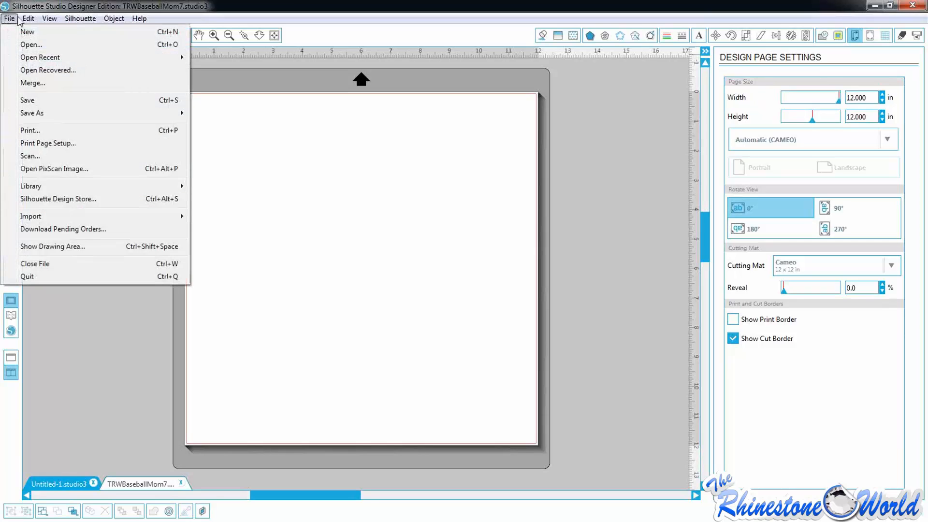
mouse_move(39, 187)
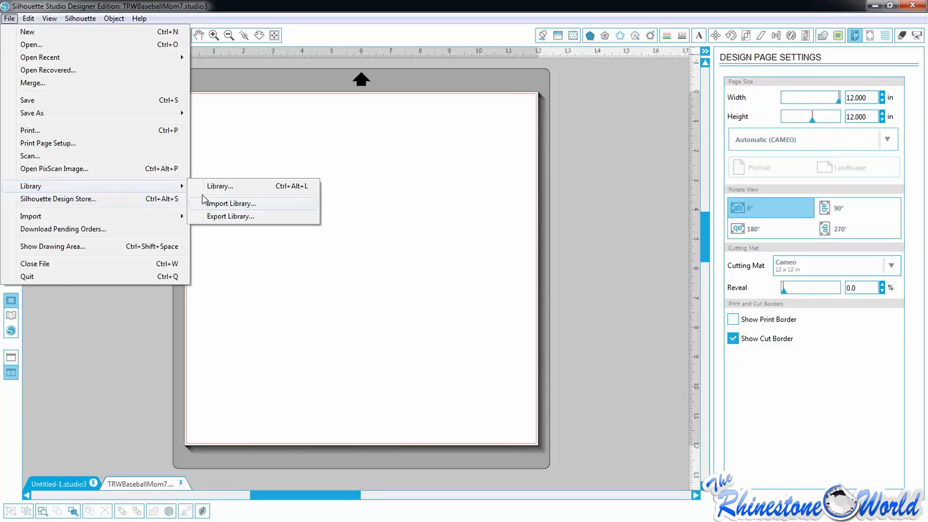
click(216, 188)
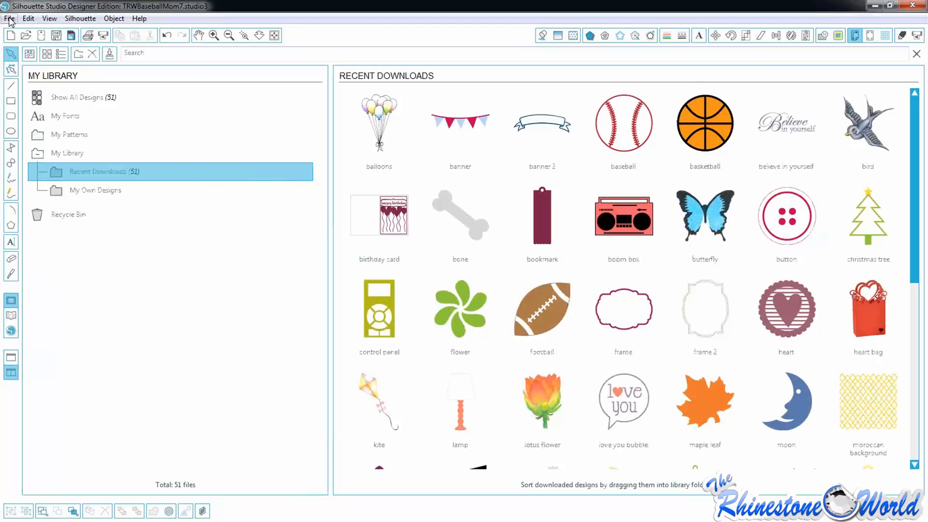
click(9, 18)
click(235, 188)
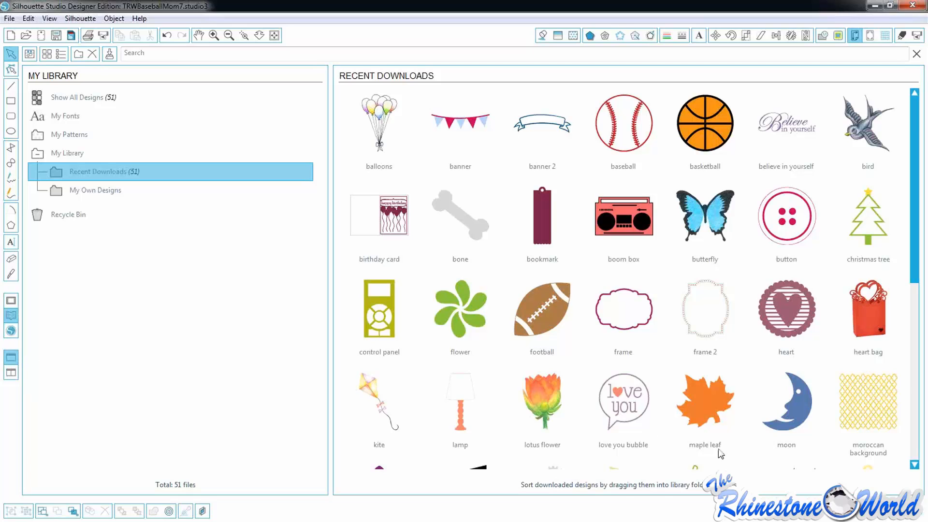
Add the baseball design from Recent Downloads to the page and move it toward the page's upper-left corner
drag(914, 282, 899, 248)
double_click(613, 126)
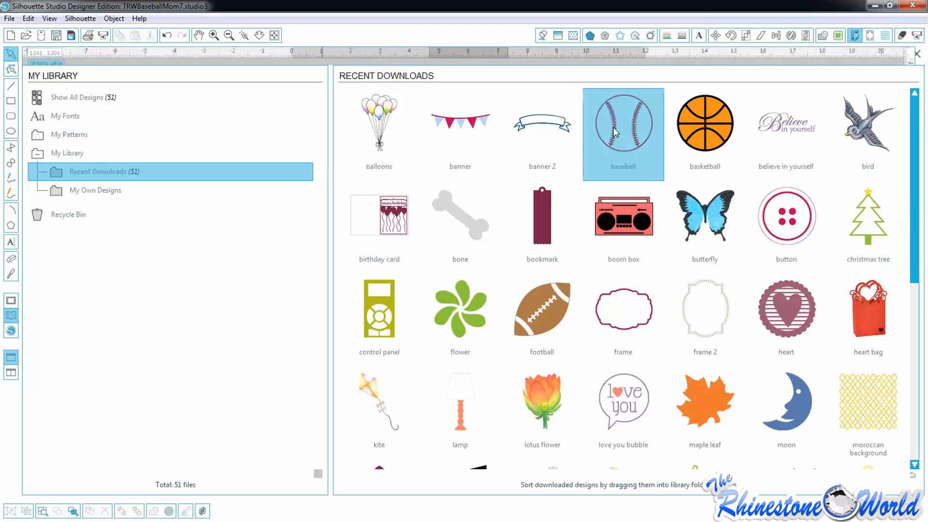
drag(425, 226, 302, 140)
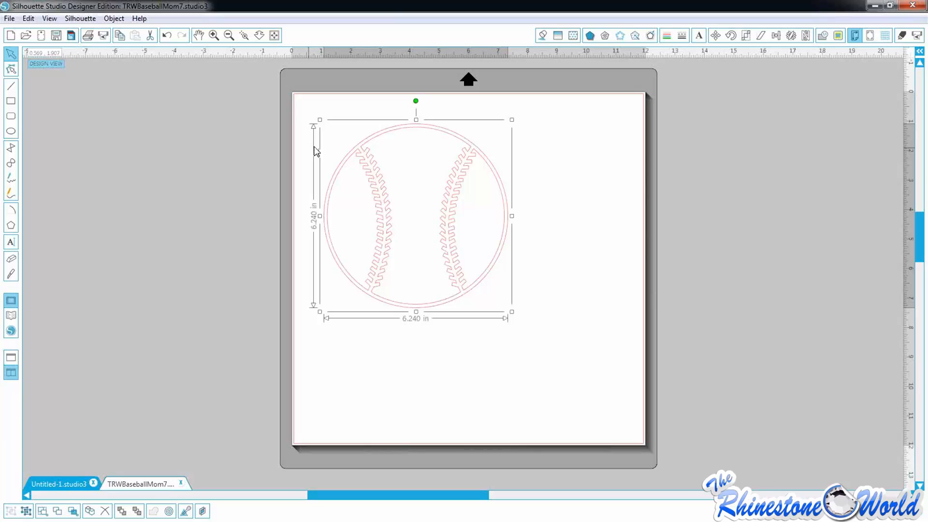
Select the baseball design and delete it from the page
click(568, 237)
click(509, 212)
key(Delete)
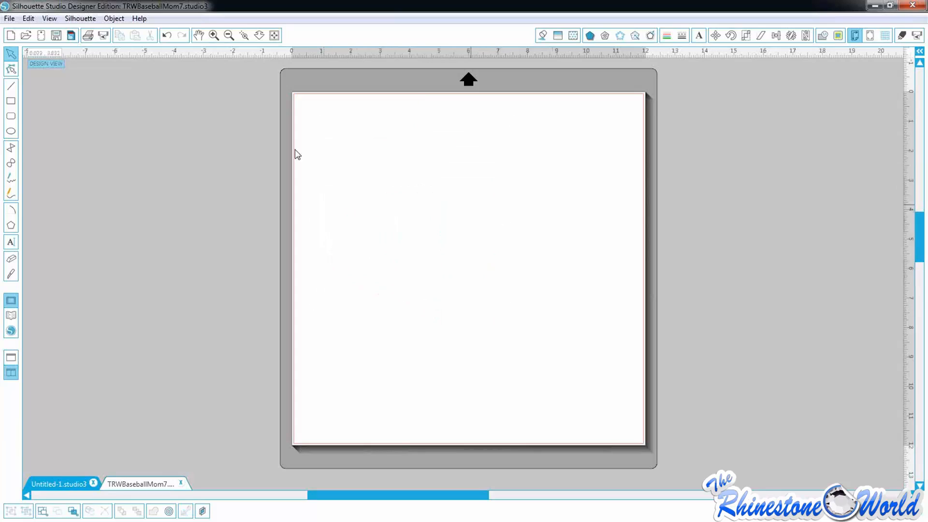
Draw two separate straight diagonal lines on the page, both sloping down to the right
click(12, 89)
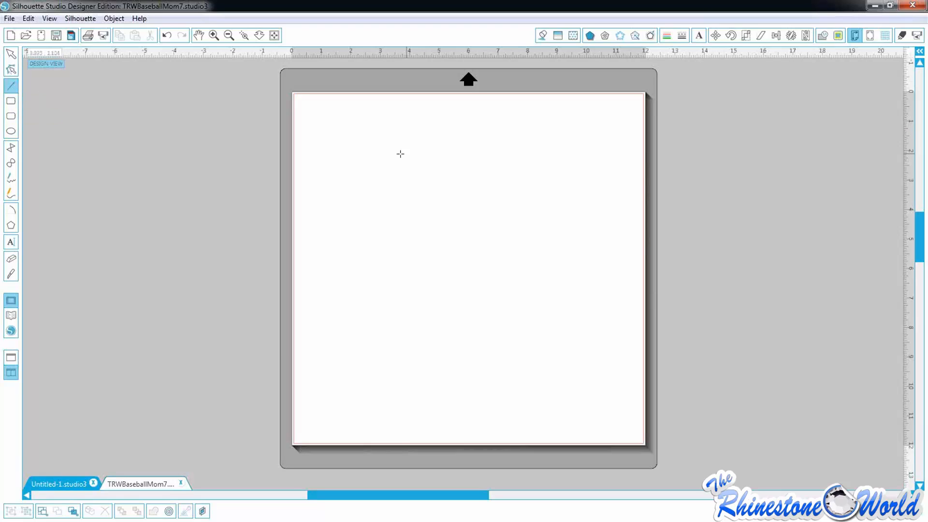
drag(327, 140, 421, 306)
drag(459, 155, 546, 370)
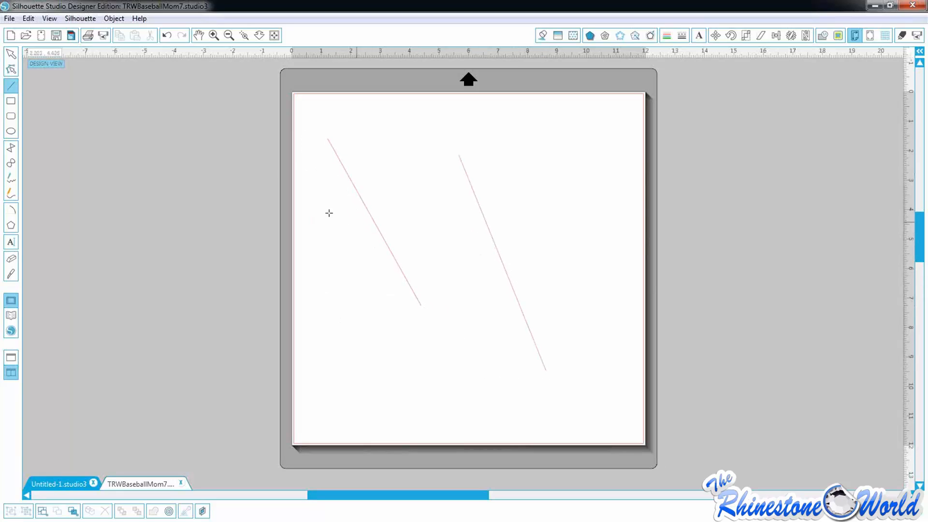
Select both diagonal lines together and delete them
click(10, 53)
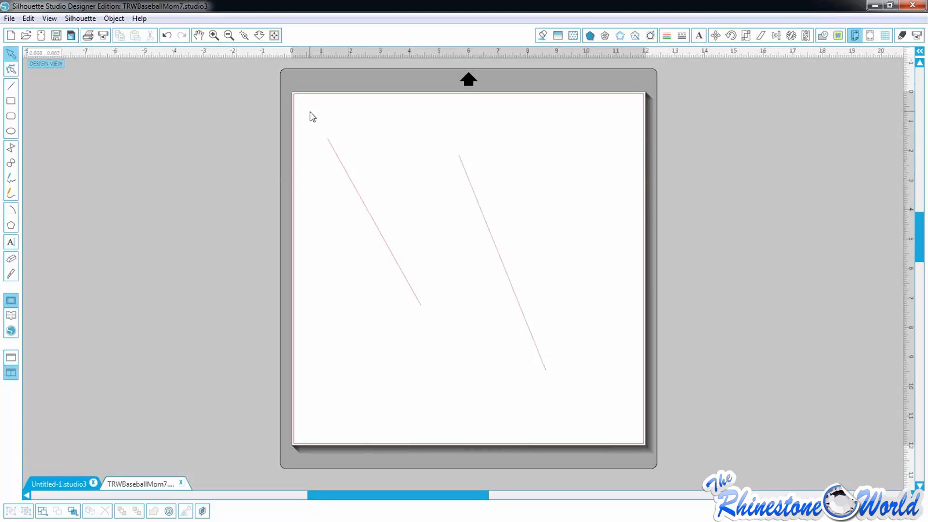
drag(297, 108, 565, 424)
key(Delete)
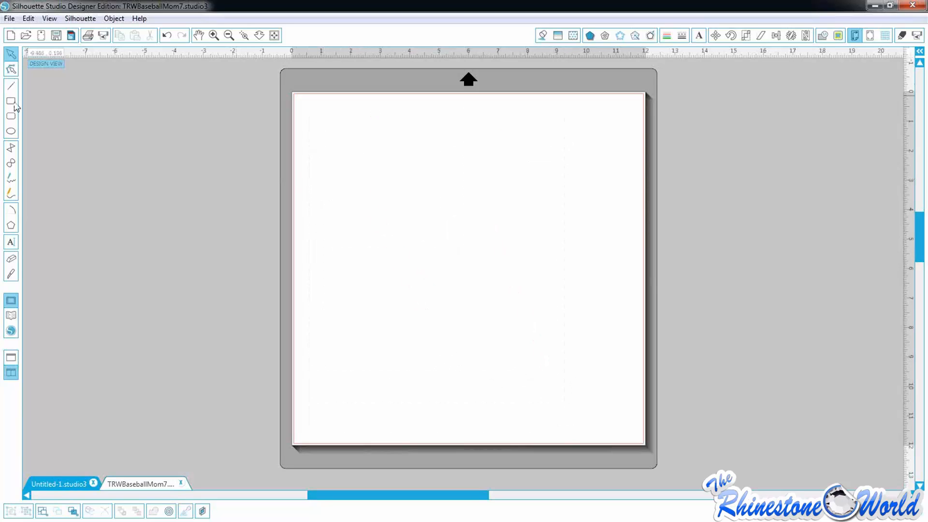
Draw a rectangle about 8.1 by 5 in, one about 5.3 by 3.4 in below it, and a small near-square one to its right
click(11, 102)
mouse_move(347, 152)
mouse_down()
mouse_move(549, 297)
mouse_move(587, 300)
mouse_up()
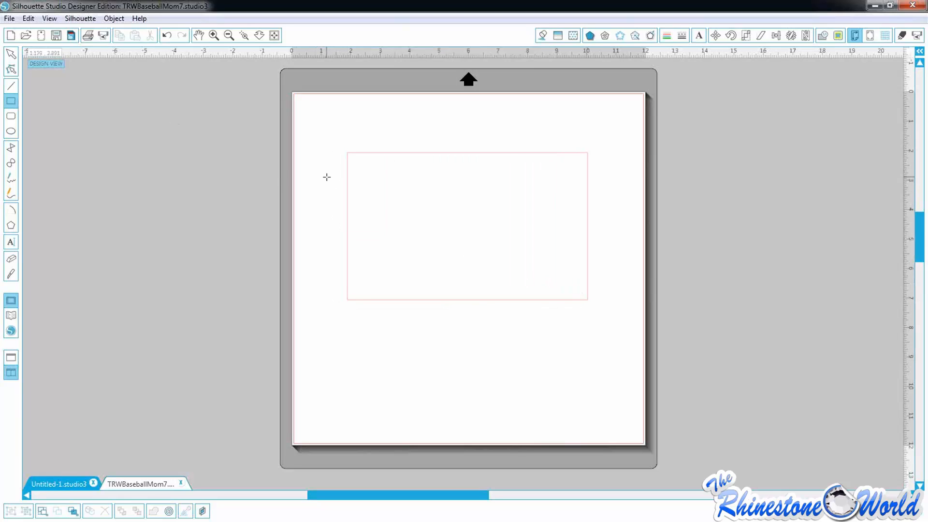
mouse_move(318, 299)
mouse_down()
mouse_move(407, 369)
mouse_move(473, 399)
mouse_up()
mouse_move(521, 326)
mouse_down()
mouse_move(541, 376)
mouse_move(588, 390)
mouse_up()
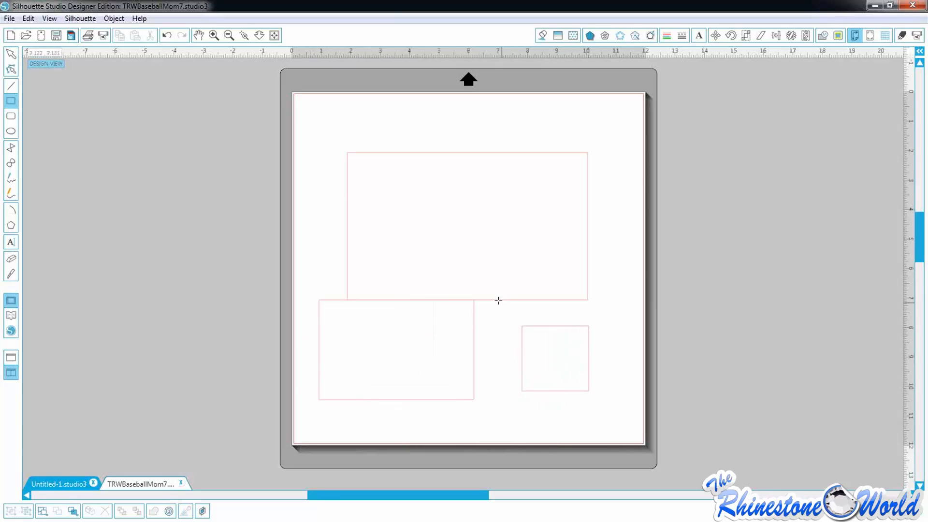
Move the largest rectangle up and left, clear of the rectangle below it, and deselect it
click(11, 54)
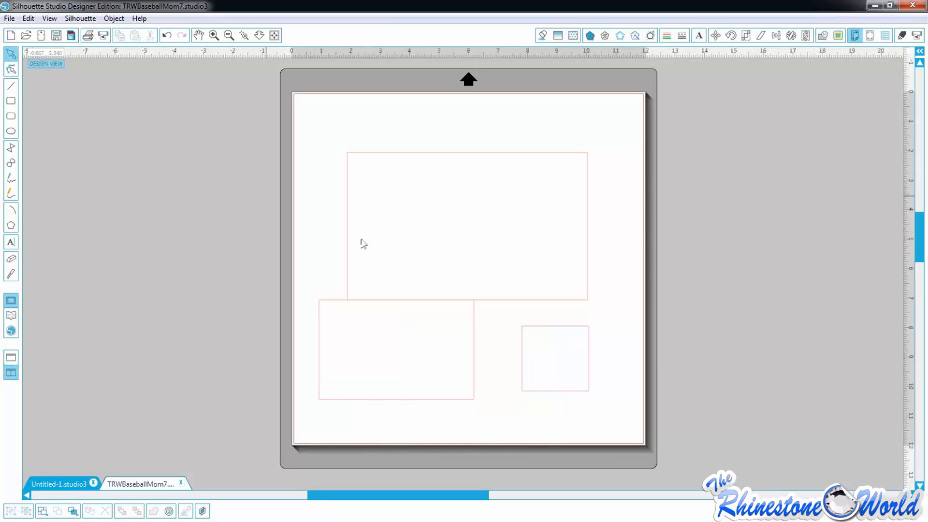
drag(346, 191, 323, 150)
click(652, 180)
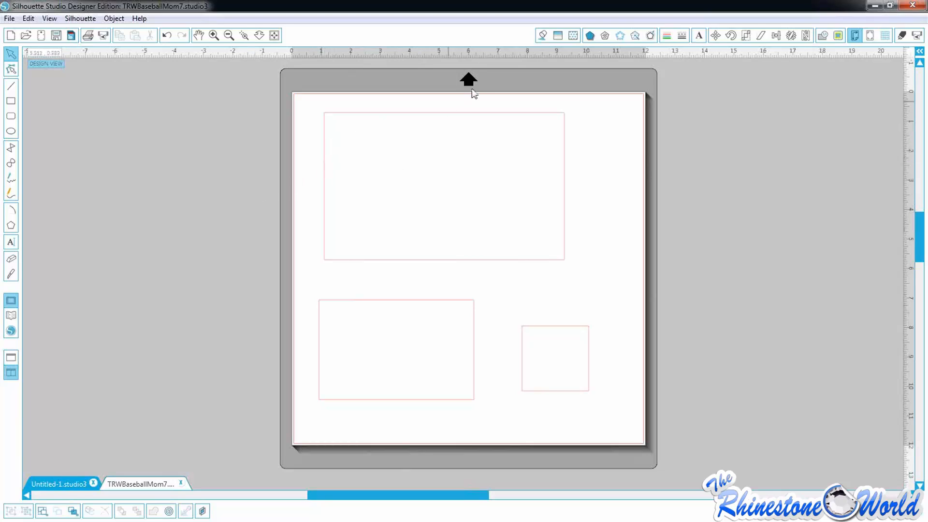
Show the fill color settings, try the color slider in the advanced options, and collapse those options
click(543, 37)
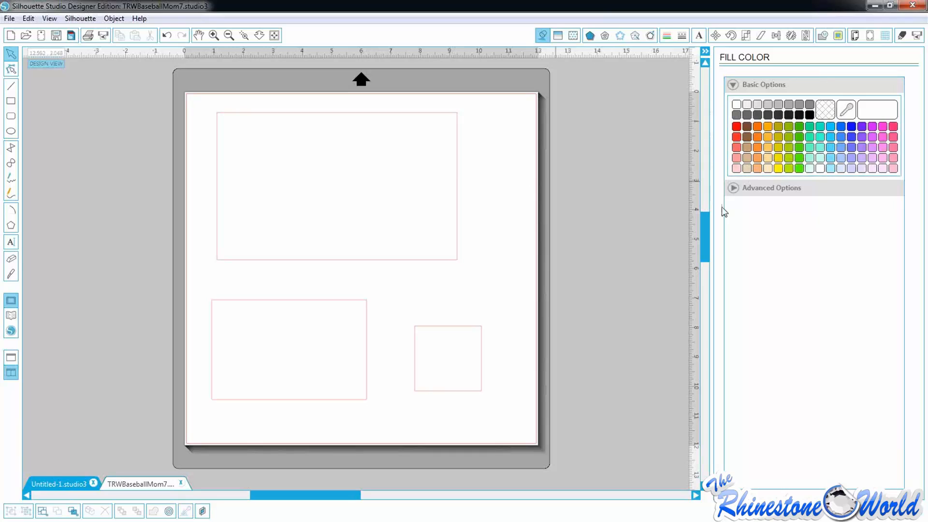
click(734, 188)
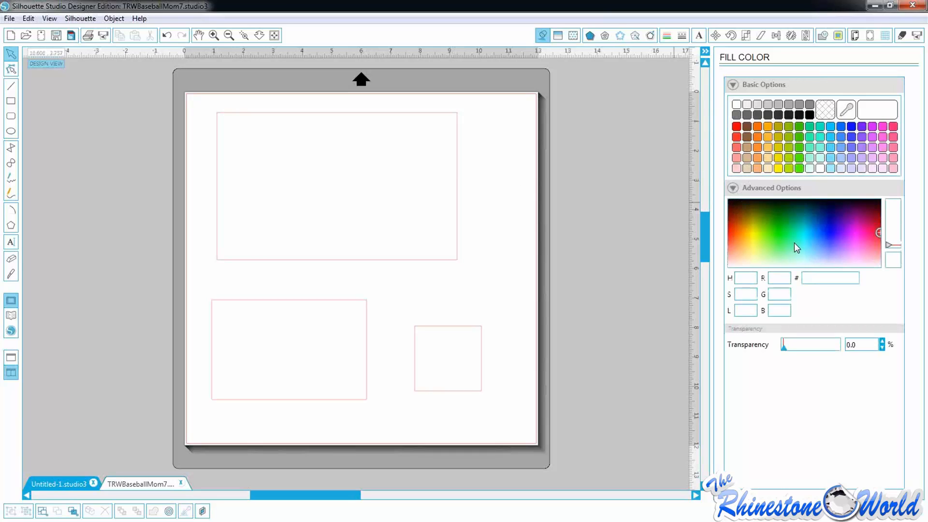
click(891, 242)
drag(891, 235, 890, 203)
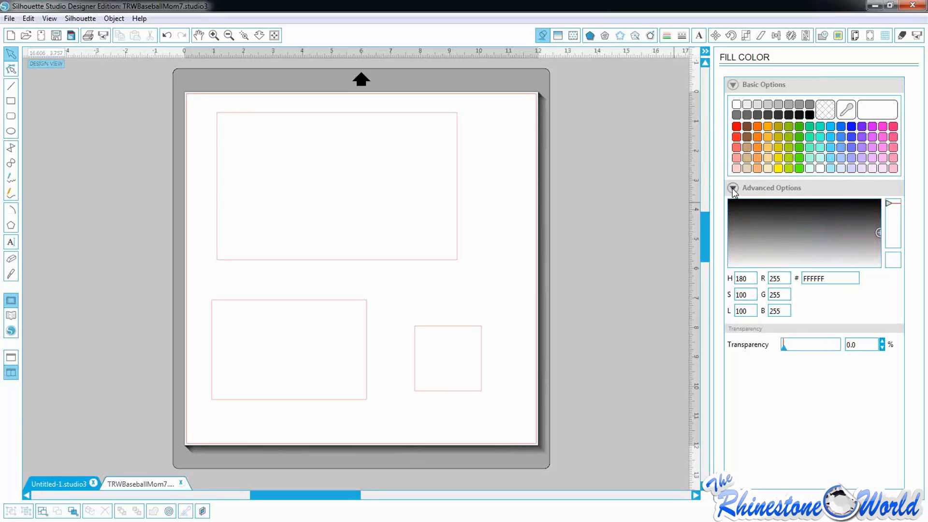
click(733, 189)
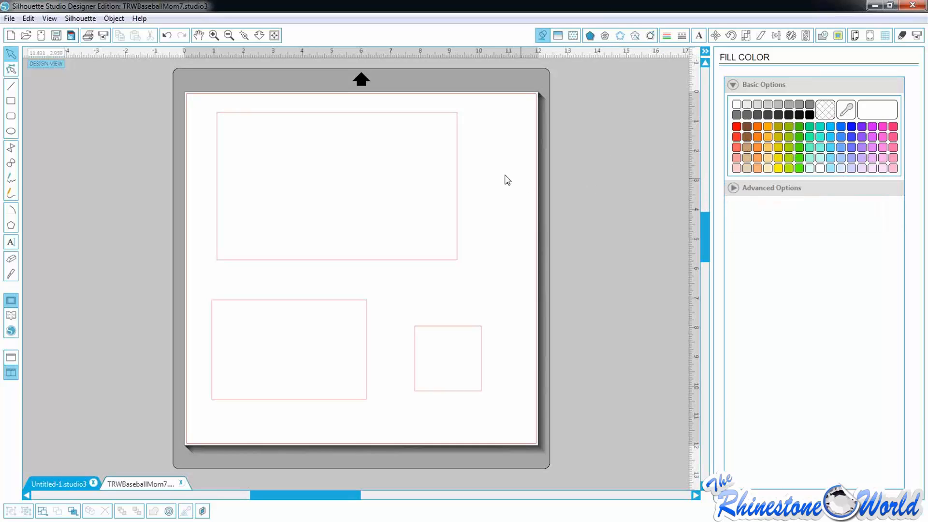
Fill the large upper rectangle with yellow after trying red and lime green
click(457, 181)
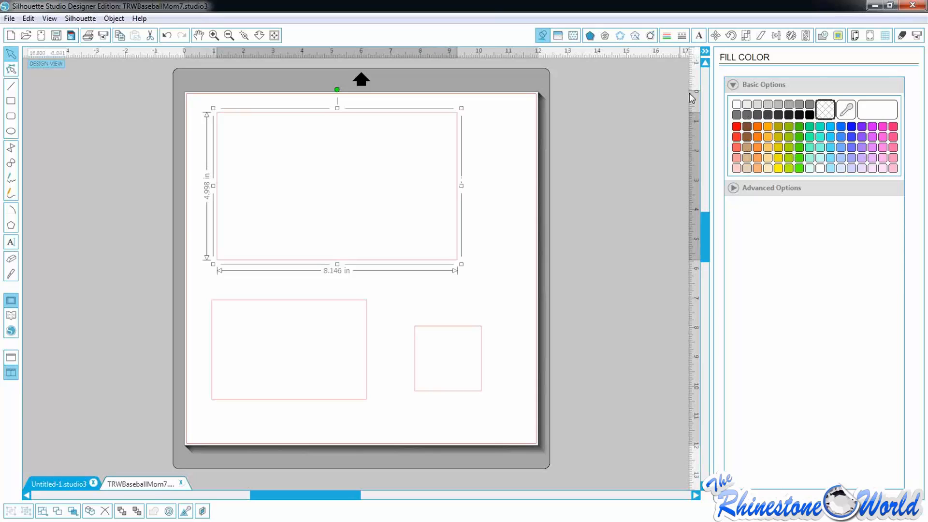
click(737, 137)
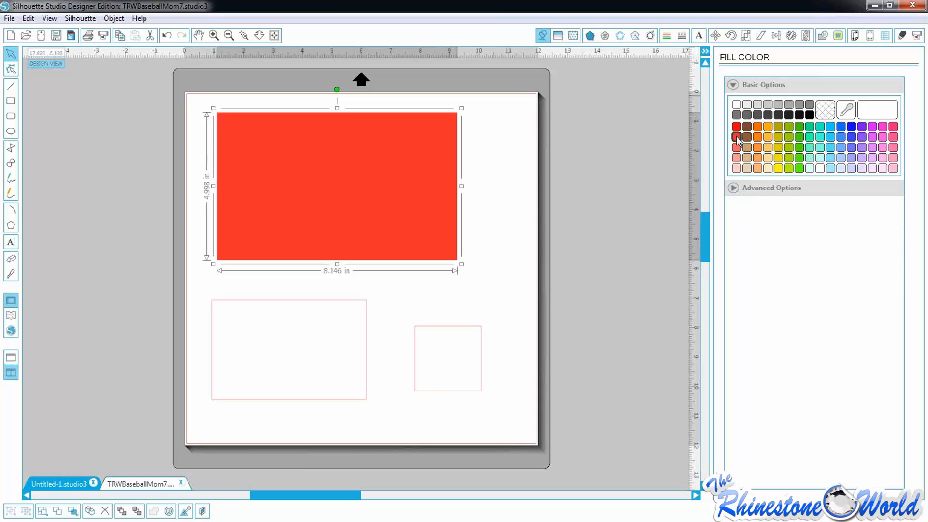
click(798, 147)
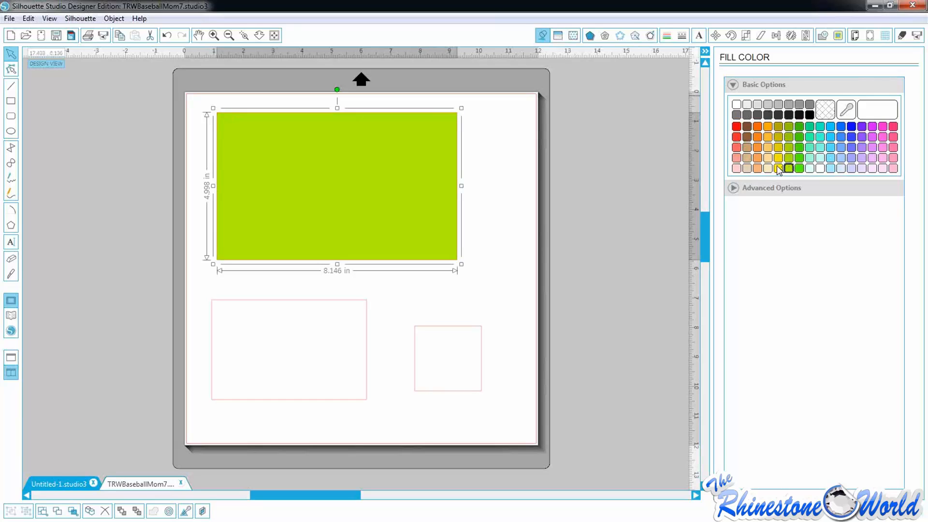
click(778, 168)
Try selecting the unfilled lower-left rectangle from its interior, and select it by its outline instead
click(324, 323)
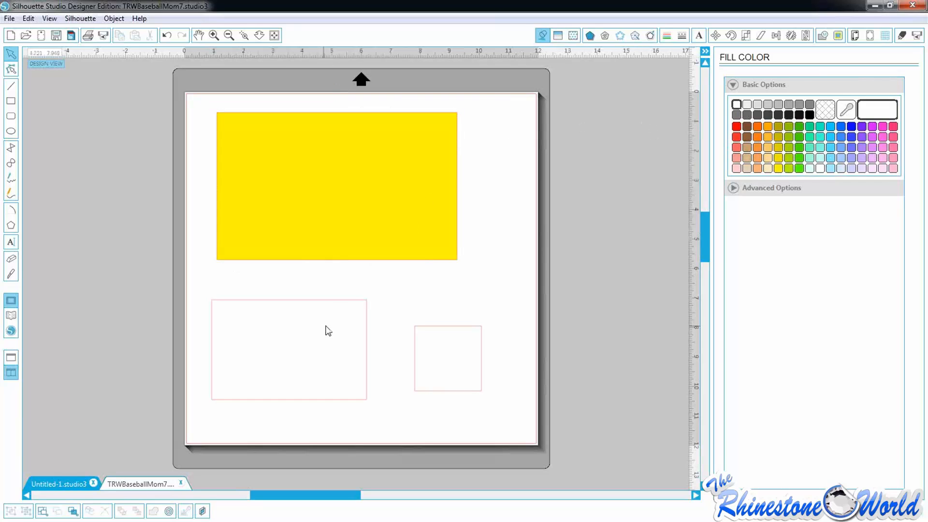
click(367, 303)
click(381, 302)
click(370, 323)
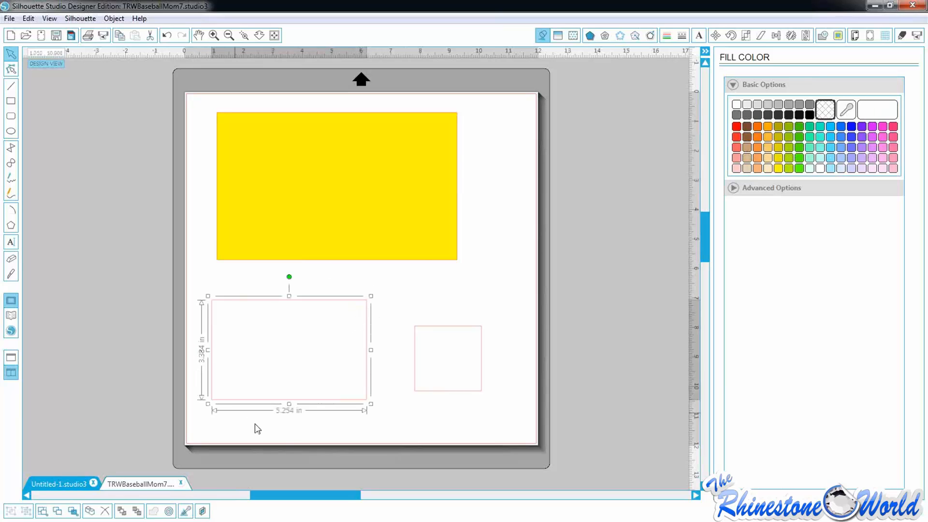
click(406, 303)
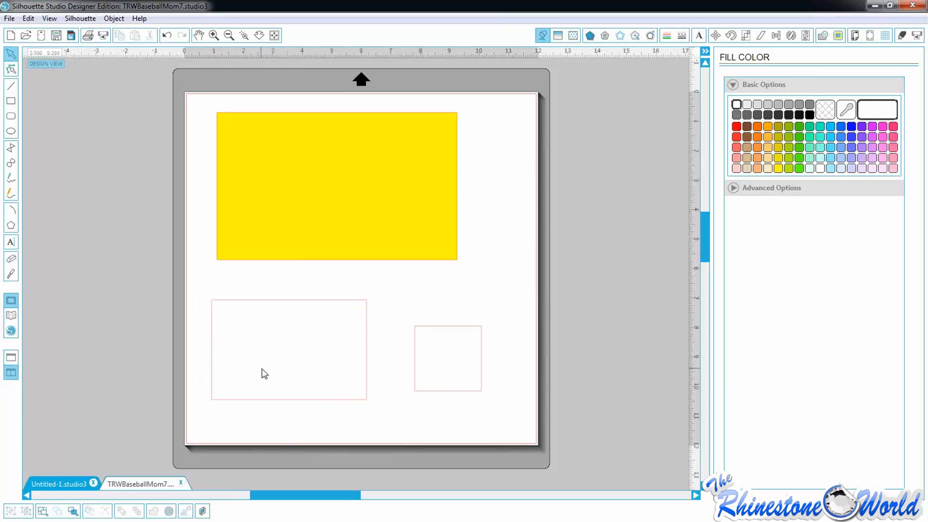
drag(278, 343, 375, 383)
click(366, 329)
click(359, 342)
drag(306, 338, 256, 351)
click(287, 300)
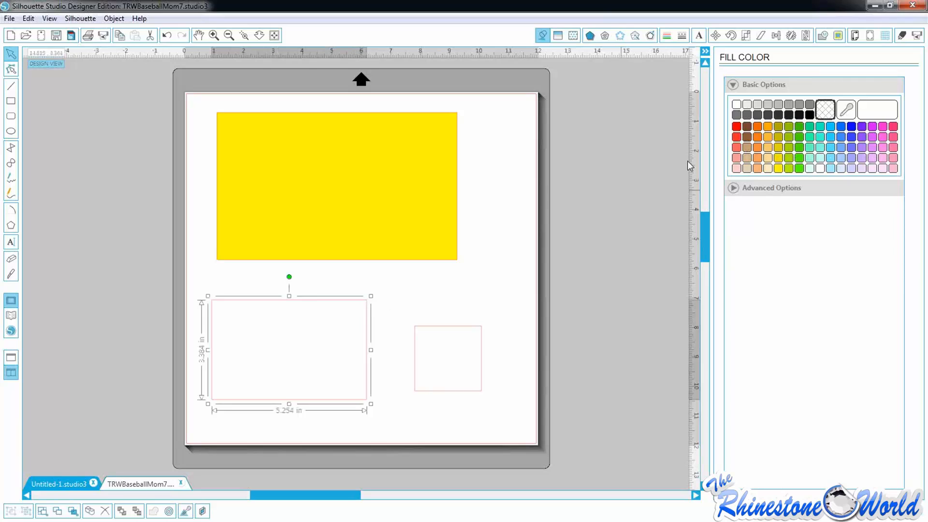
Fill the lower-left rectangle with yellow and the small square with light violet, and clear the selection
click(778, 167)
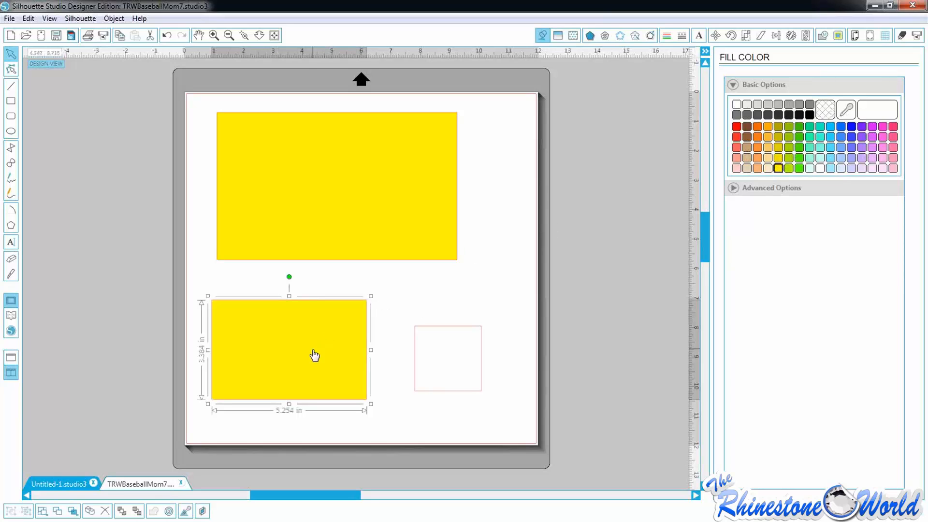
click(448, 364)
click(482, 361)
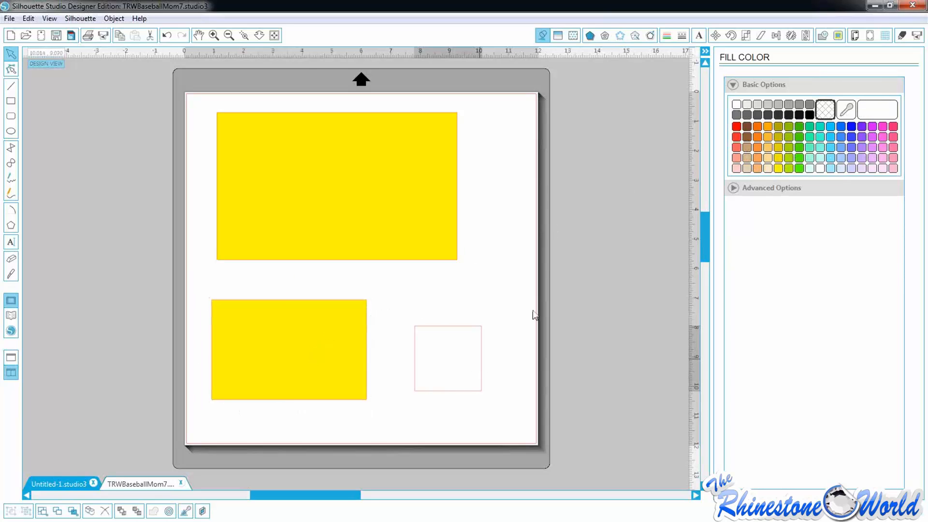
click(882, 140)
click(872, 156)
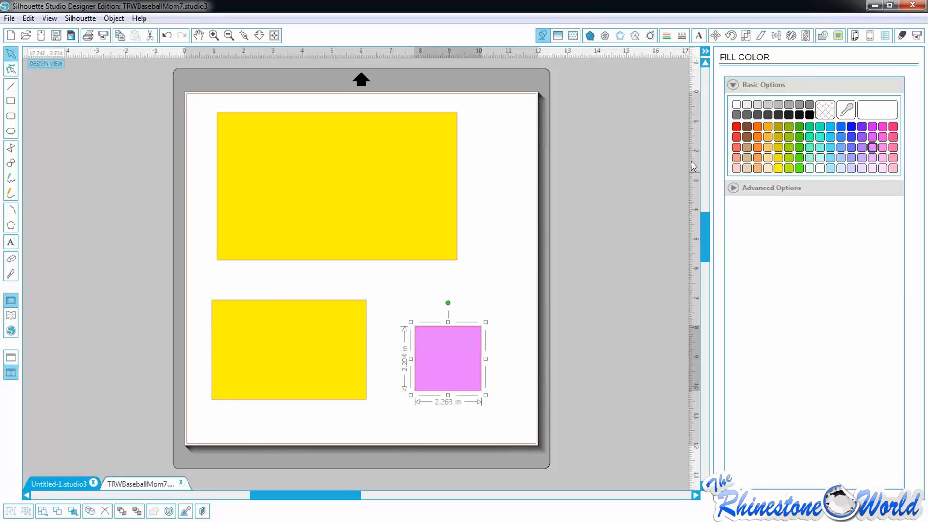
click(481, 228)
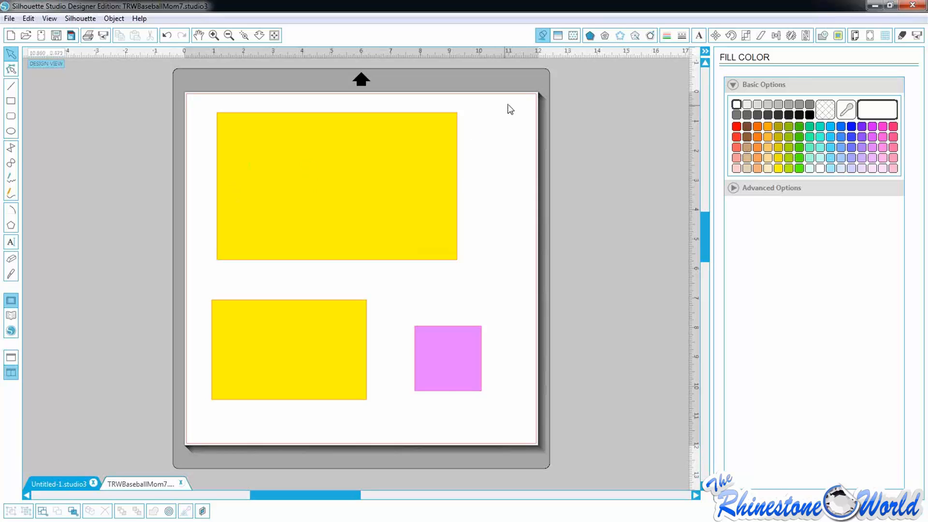
Delete all three filled shapes and draw a wide ellipse across the upper half of the page
drag(504, 102, 165, 431)
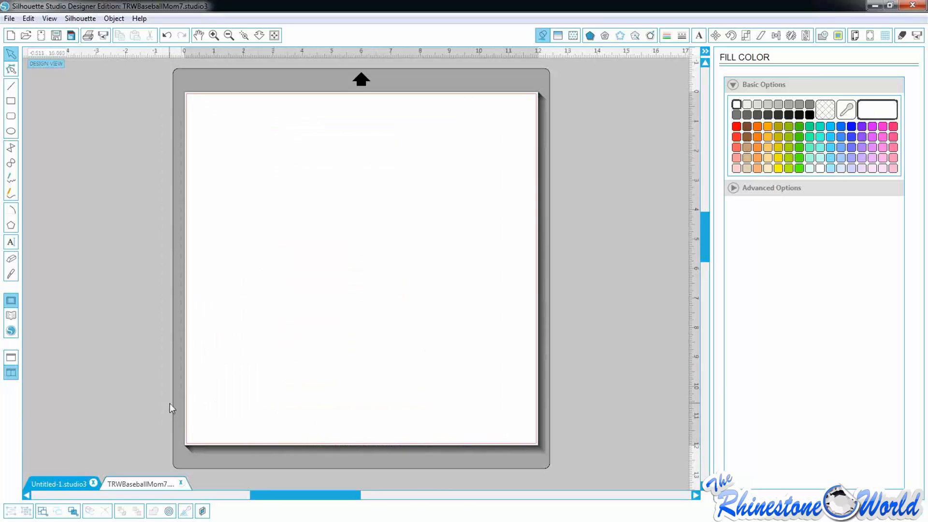
key(Delete)
click(11, 131)
drag(215, 133, 502, 283)
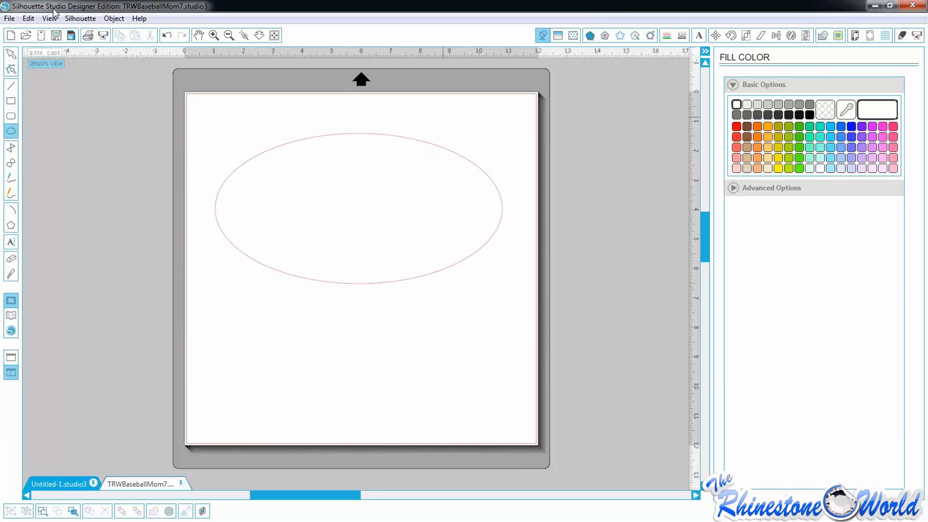
Select the whole ellipse and delete it
click(11, 55)
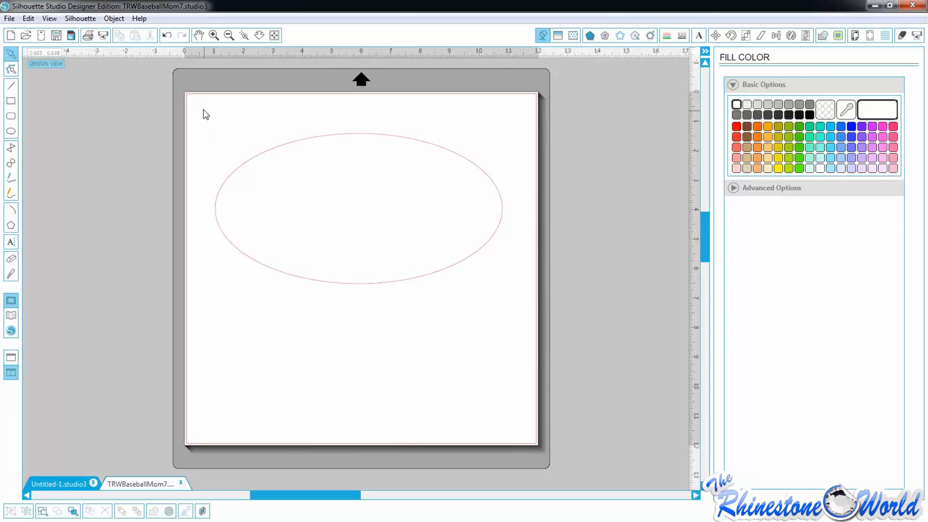
drag(206, 114, 510, 303)
key(Delete)
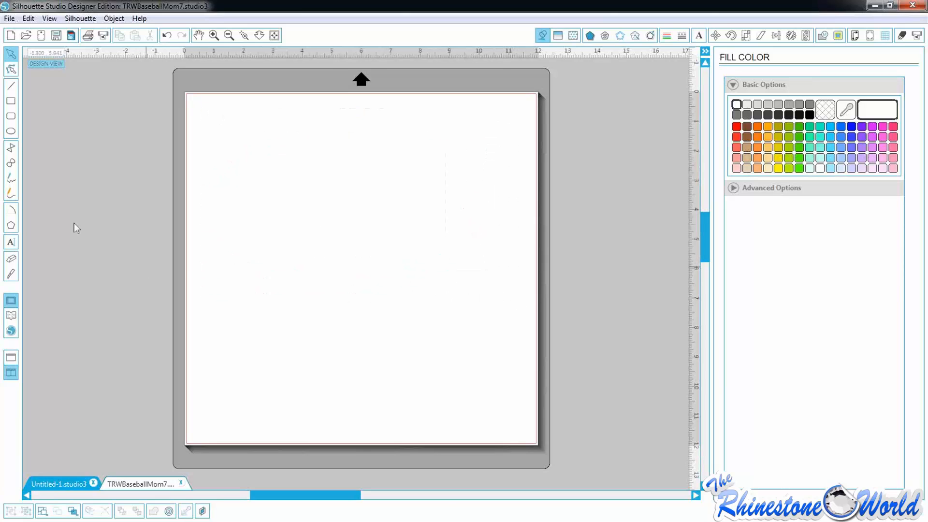
Draw an open zigzag shape of straight segments with the Polygon tool, about 6.4 in wide and 6.4 in high
click(12, 151)
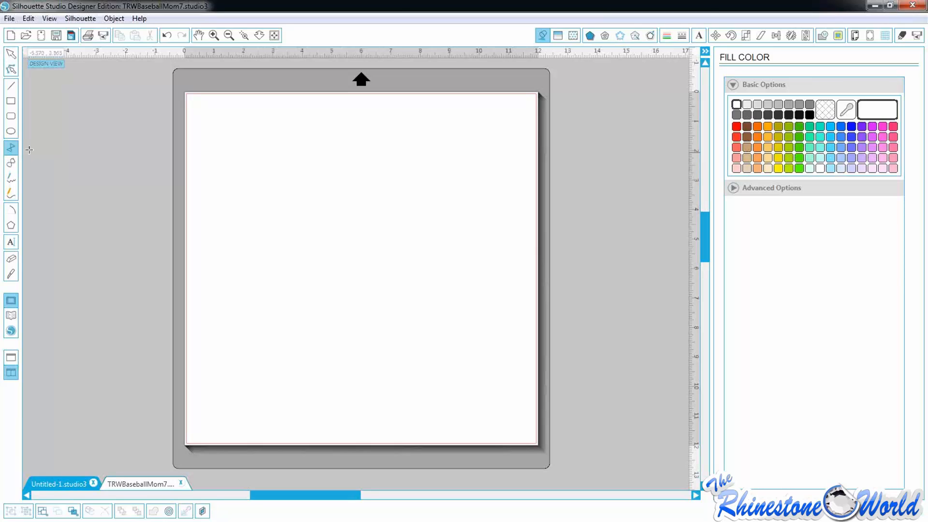
click(242, 133)
click(361, 261)
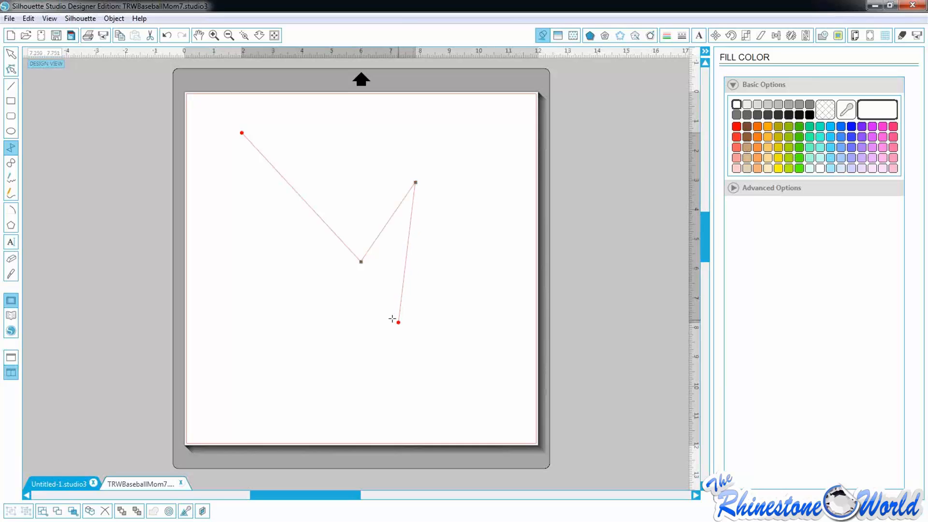
click(399, 322)
double_click(399, 323)
click(228, 302)
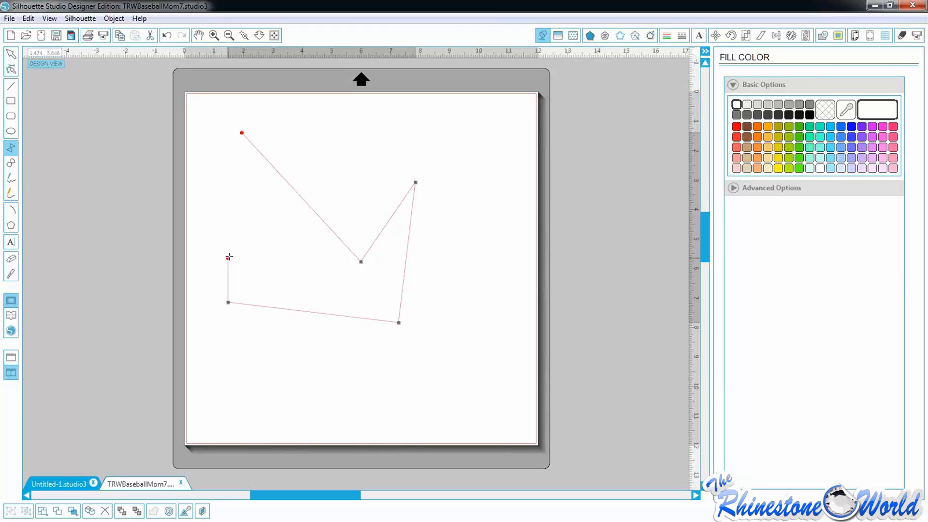
click(261, 242)
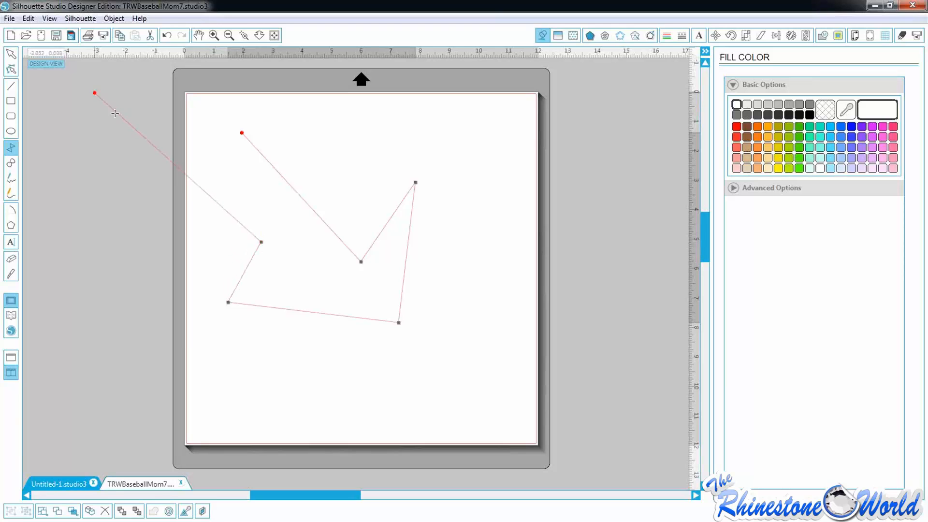
double_click(278, 236)
Select the open zigzag polygon and delete it
key(v)
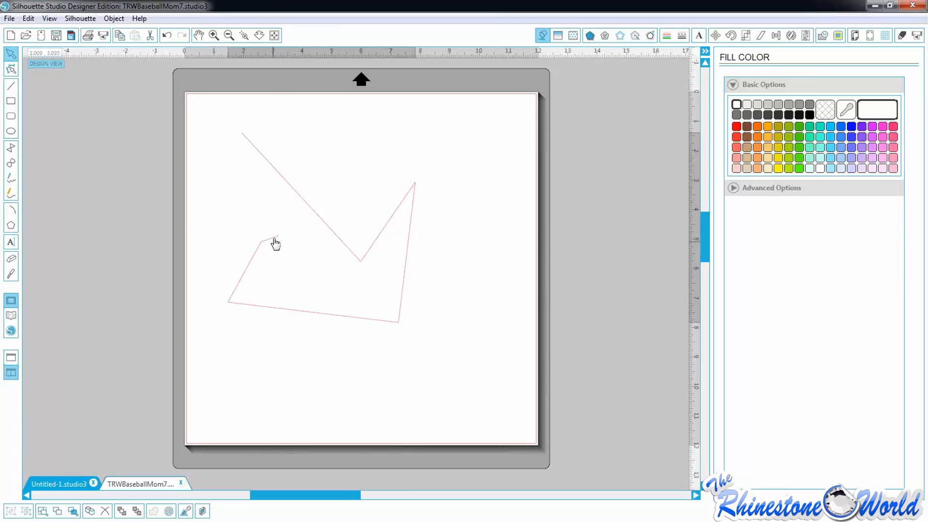
drag(210, 116, 419, 331)
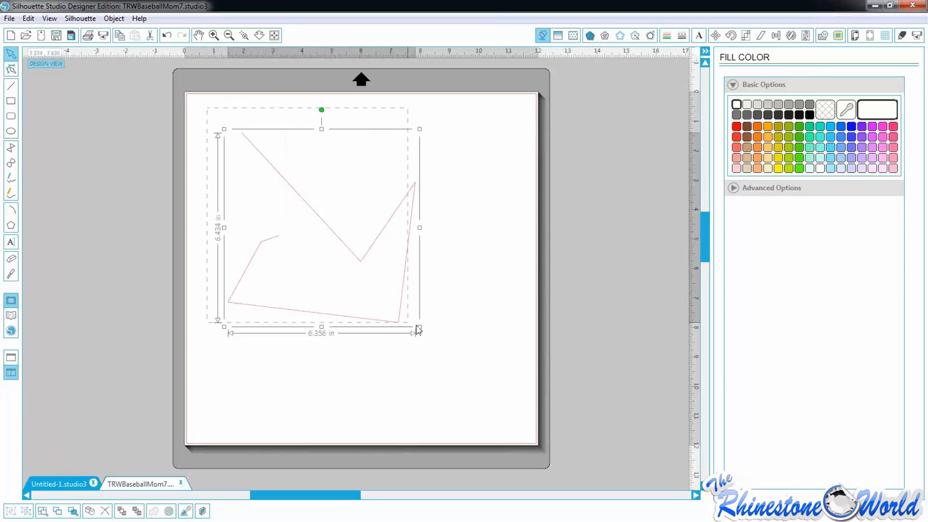
key(Delete)
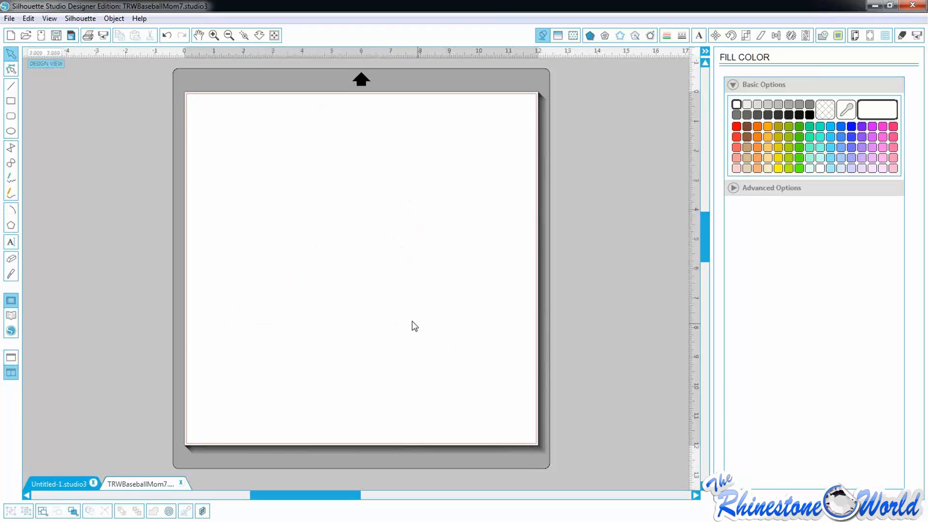
click(11, 160)
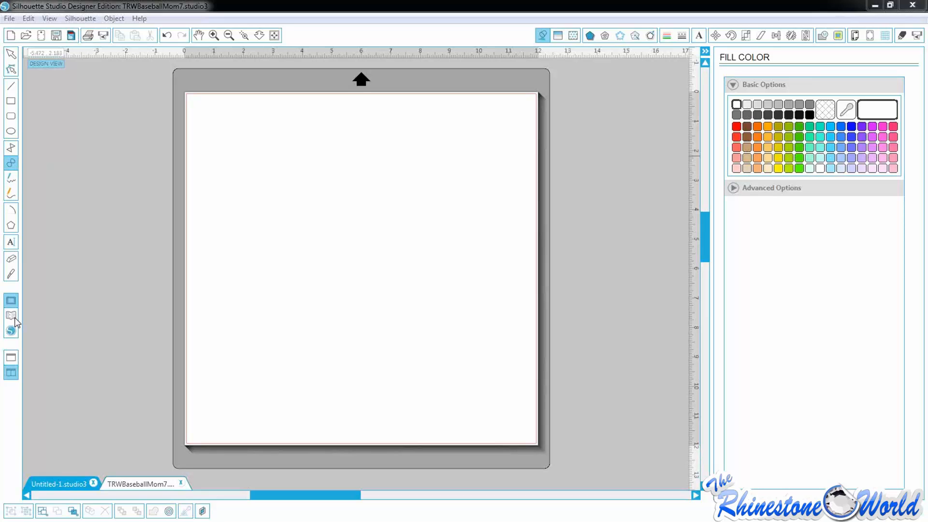
click(339, 308)
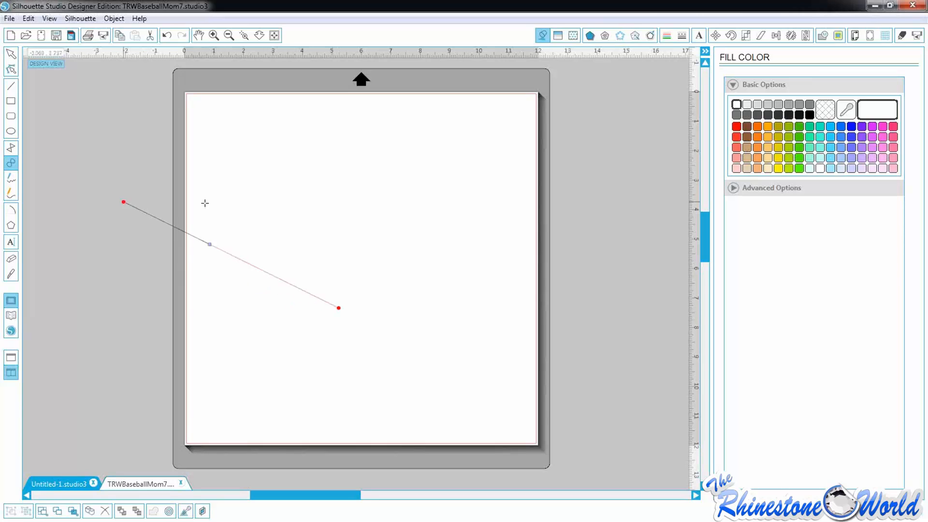
click(265, 235)
key(Escape)
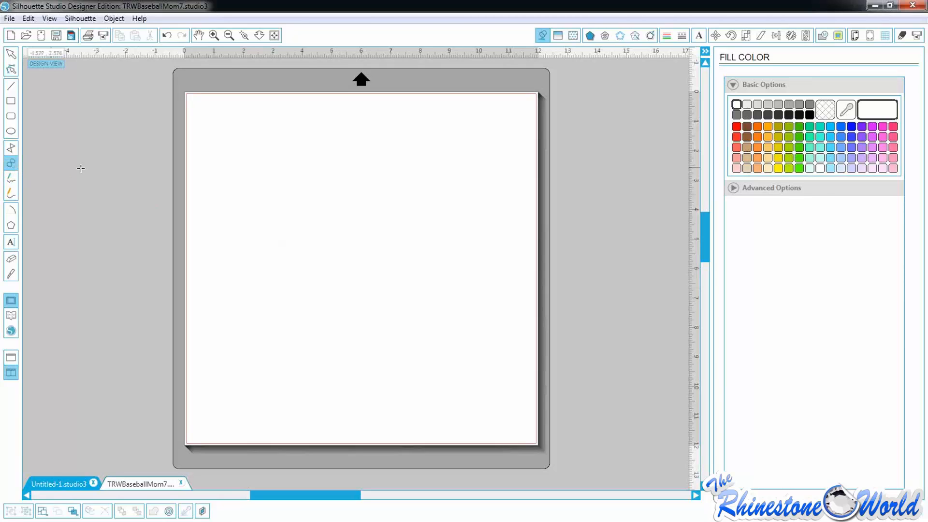
Draw an open, inward-curling shape with the curve tool, about 5.9 in wide and 5.1 in high, on the page's left half
click(218, 146)
click(257, 289)
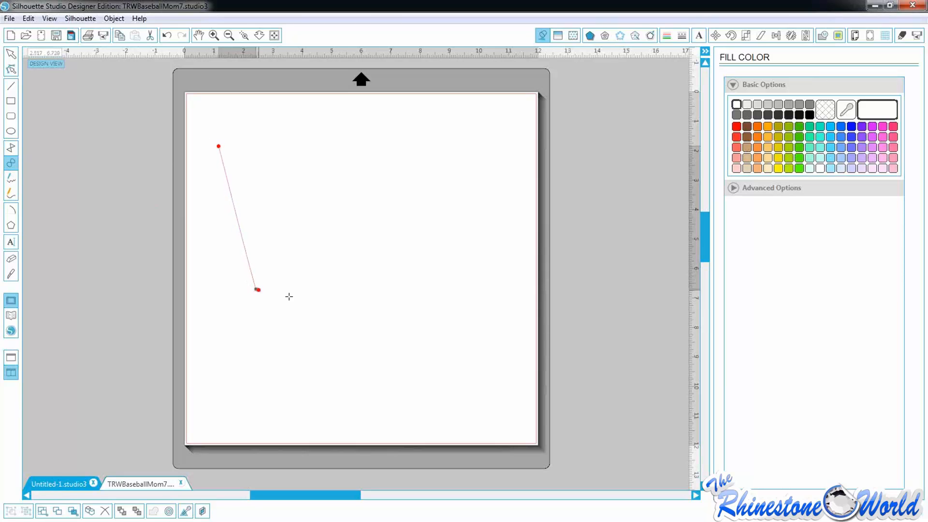
click(377, 261)
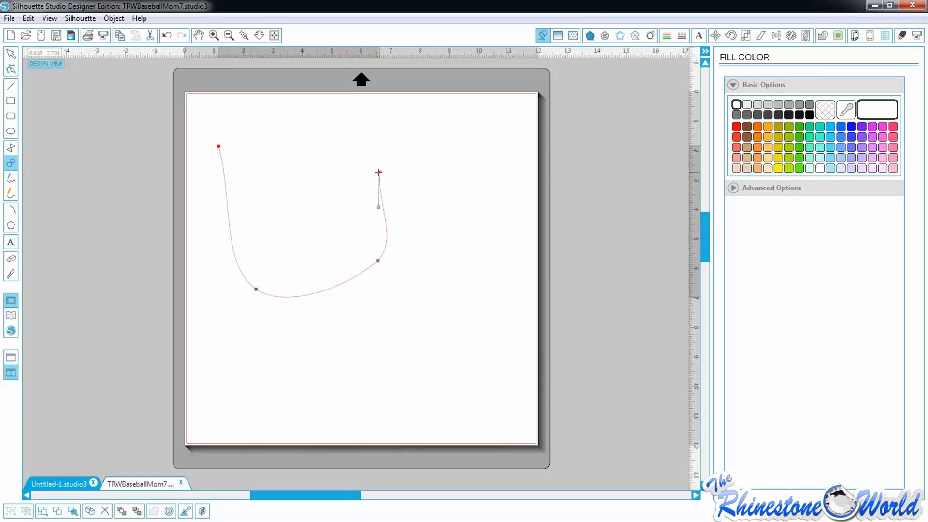
click(376, 171)
click(397, 192)
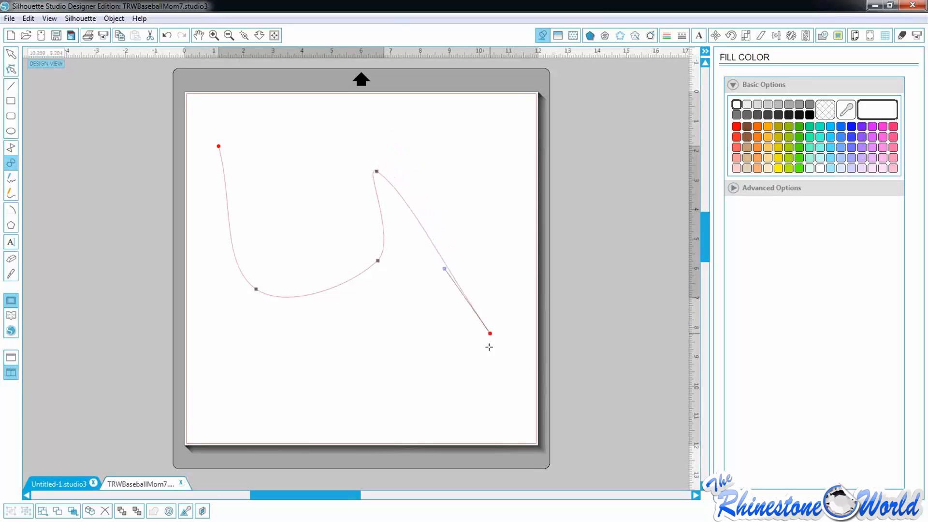
click(255, 201)
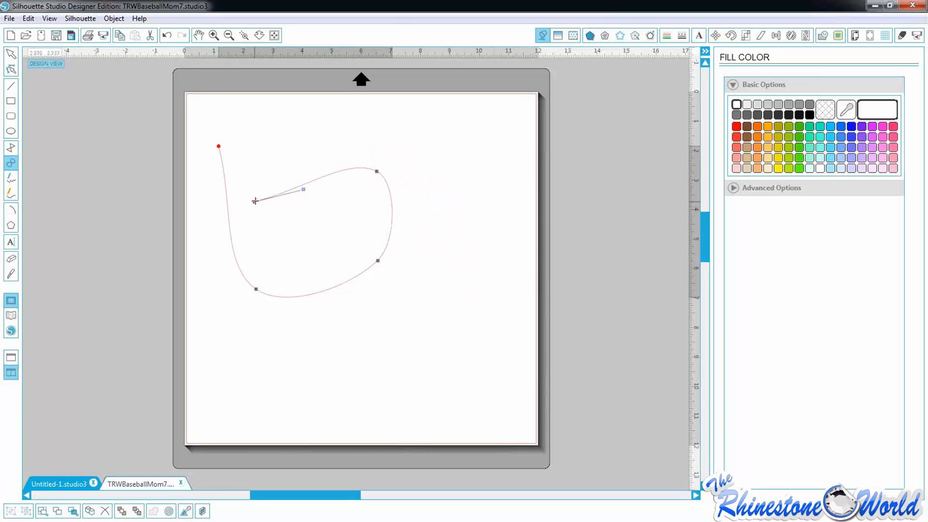
double_click(296, 227)
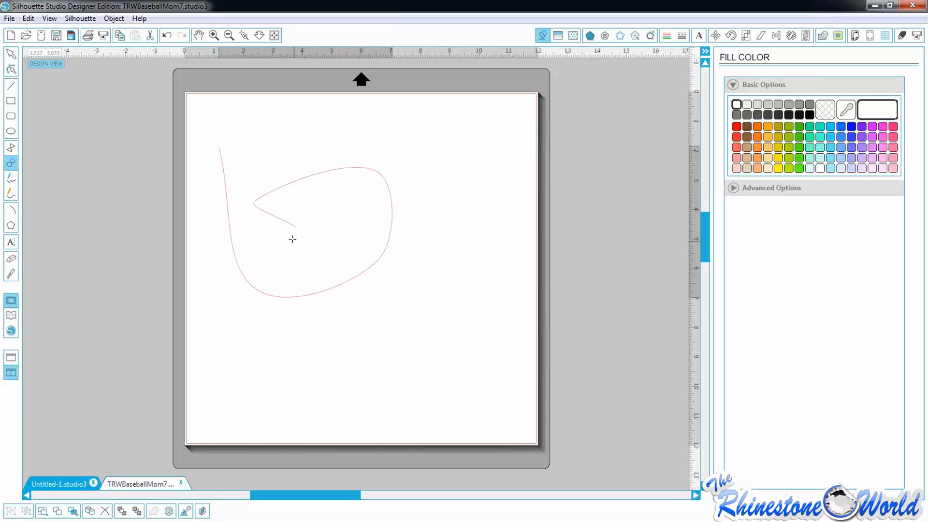
Select the inward-curling curve and delete it
click(11, 53)
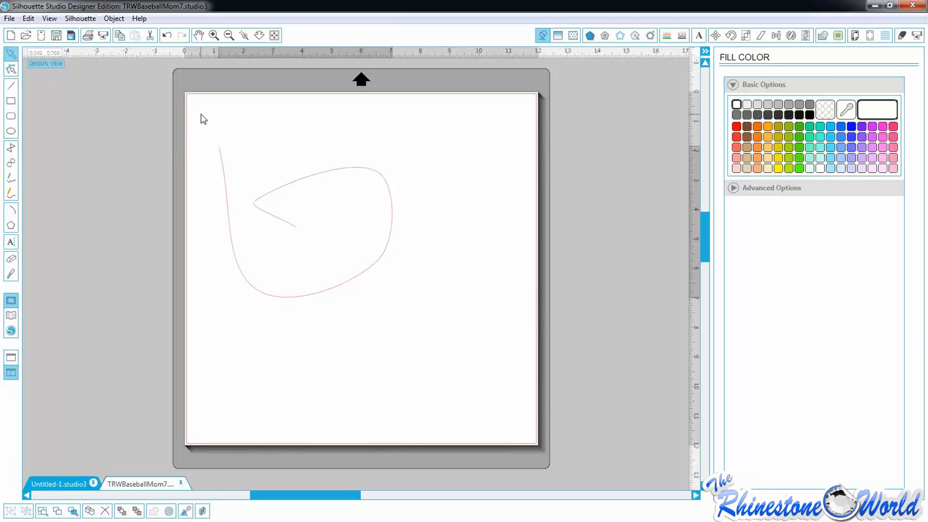
drag(194, 124, 419, 370)
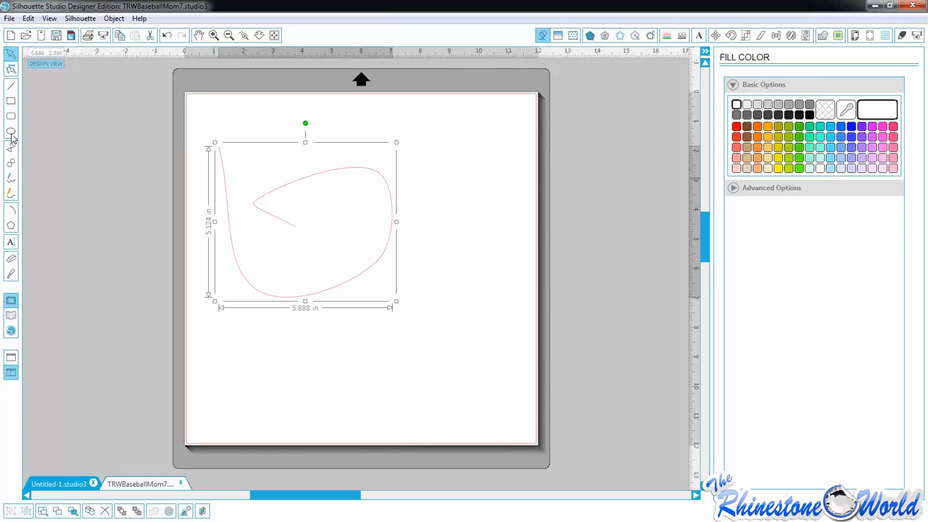
key(Delete)
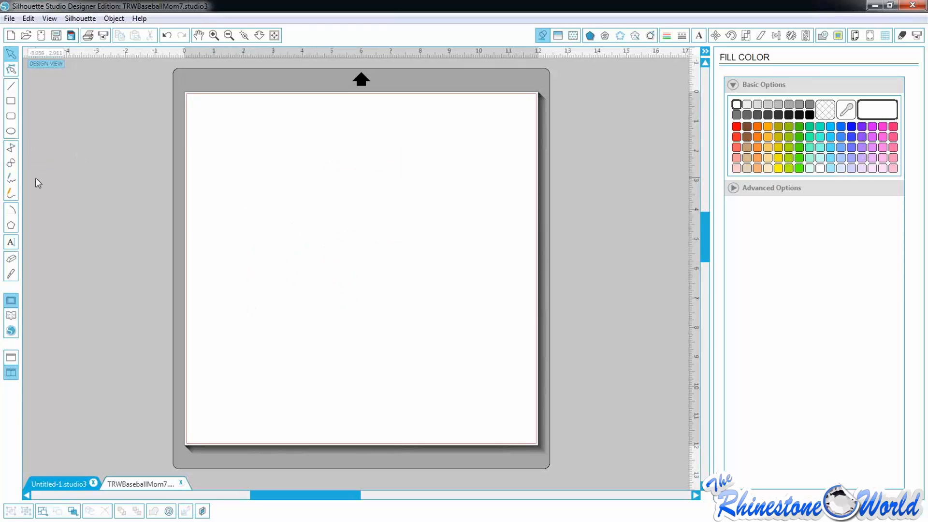
Sketch a jagged, wandering line through the middle of the page with the Freehand tool
click(11, 178)
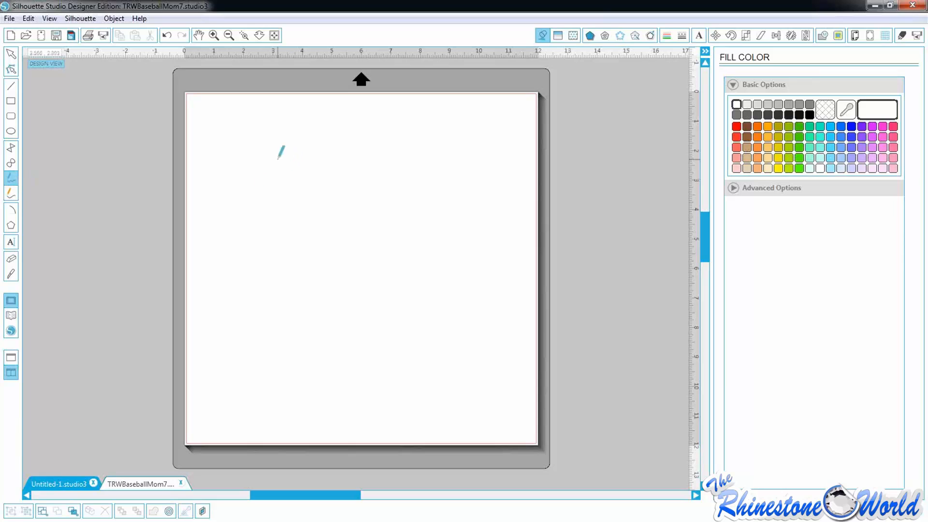
mouse_move(280, 149)
mouse_down()
mouse_move(333, 200)
mouse_move(362, 182)
mouse_move(428, 253)
mouse_move(441, 233)
mouse_move(425, 313)
mouse_move(398, 332)
mouse_move(312, 298)
mouse_up()
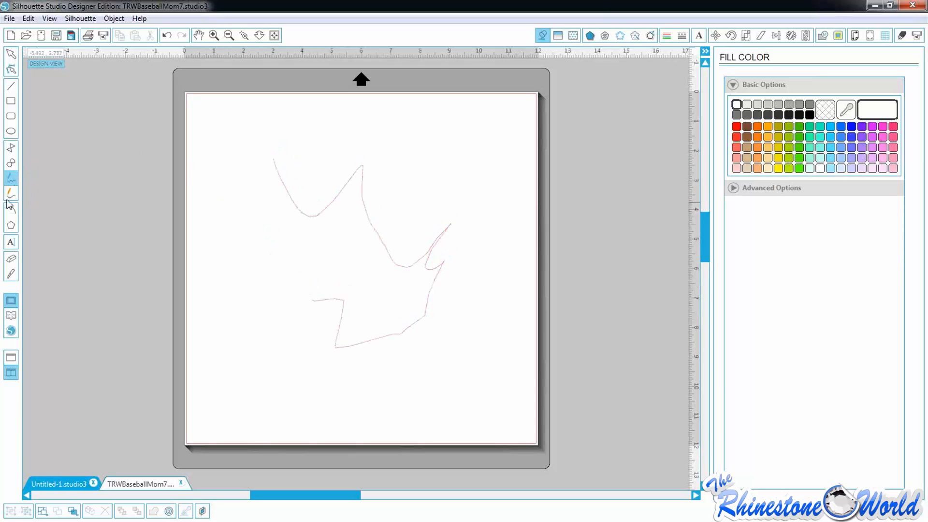
Draw smooth freehand strokes: an arc about 5.6 in high, a slanted line, two horizontal lines about 7.6 and 6.7 in long, and a looping scribble
click(11, 193)
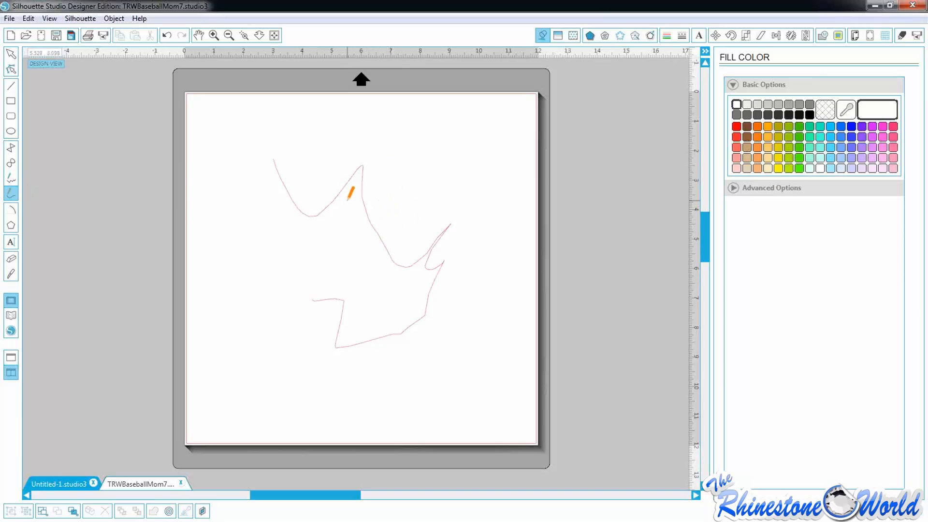
mouse_move(419, 129)
mouse_down()
mouse_move(467, 197)
mouse_move(490, 266)
mouse_move(485, 296)
mouse_up()
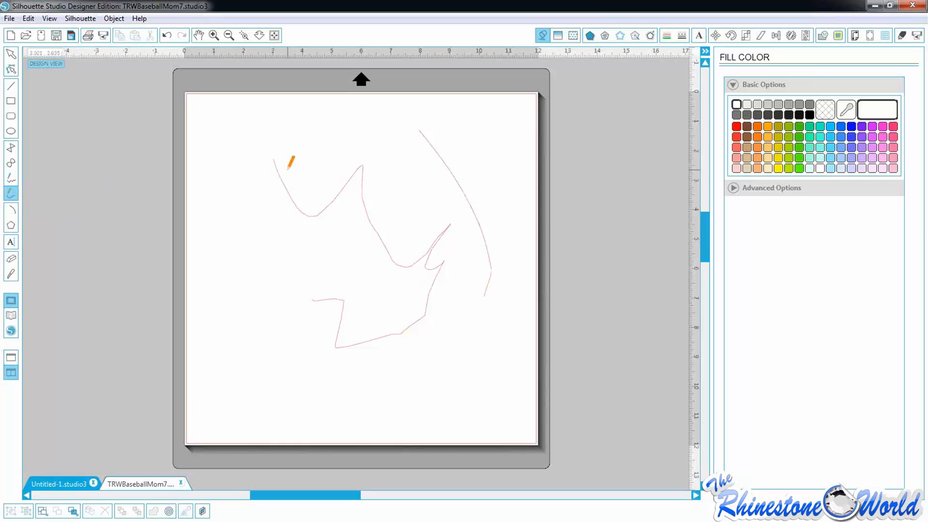
drag(217, 137, 254, 307)
drag(212, 396, 437, 395)
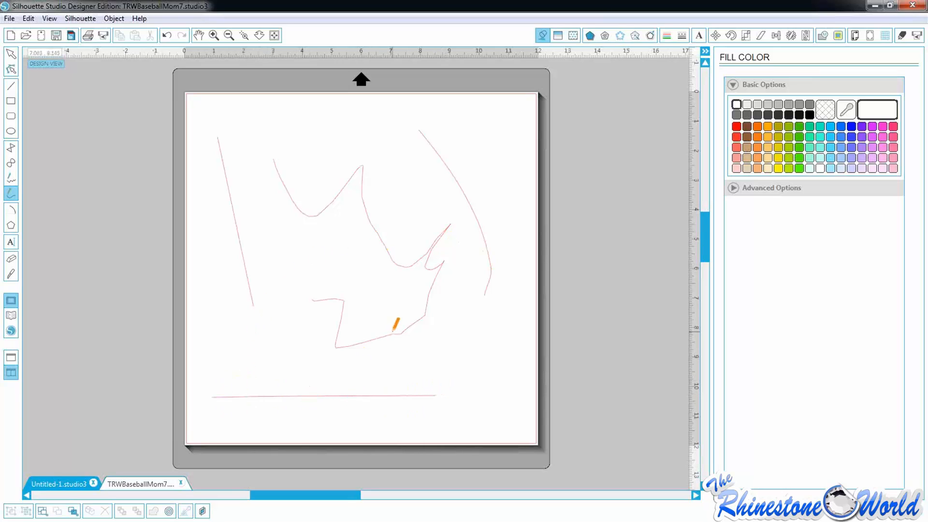
mouse_move(207, 265)
mouse_down()
mouse_move(231, 314)
mouse_move(217, 229)
mouse_move(244, 252)
mouse_move(213, 292)
mouse_move(249, 276)
mouse_move(285, 325)
mouse_up()
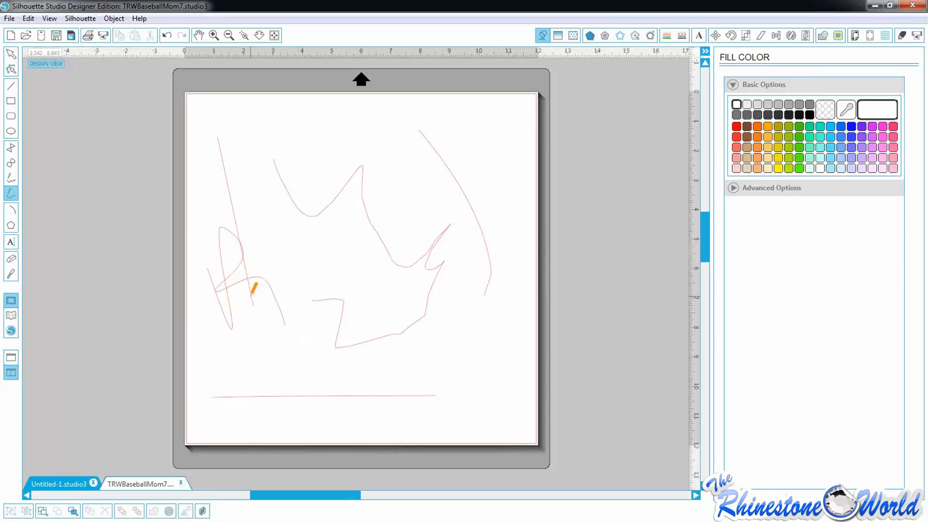
drag(214, 368, 410, 368)
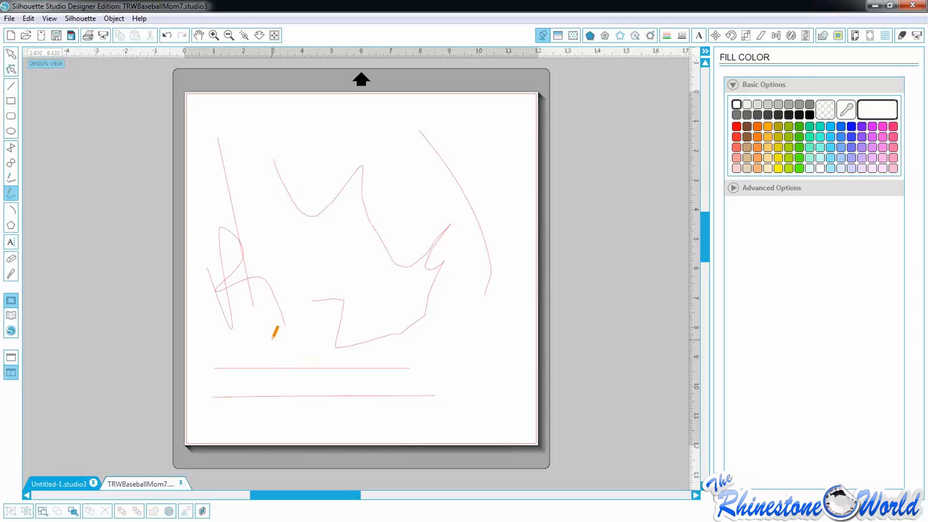
Select all the freehand strokes on the page and delete them
click(11, 53)
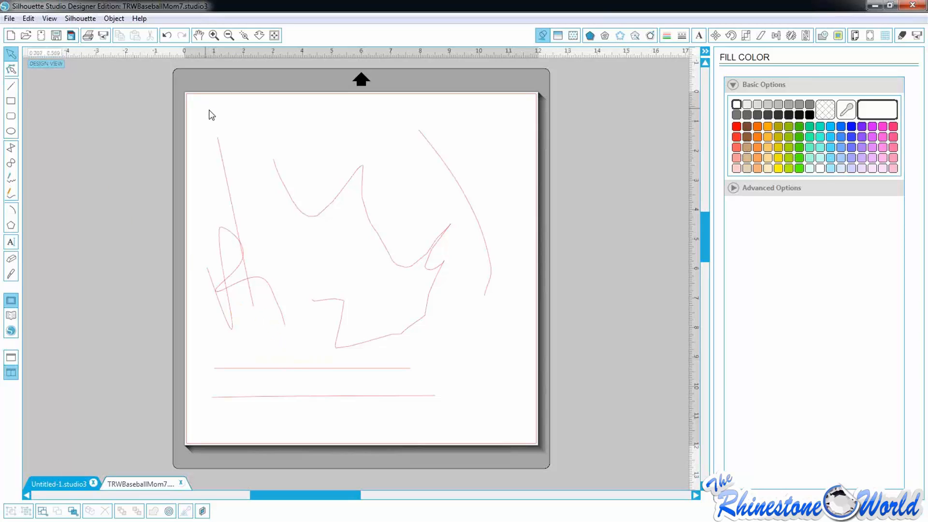
mouse_move(196, 112)
mouse_down()
mouse_move(431, 325)
mouse_move(530, 385)
mouse_move(527, 409)
mouse_up()
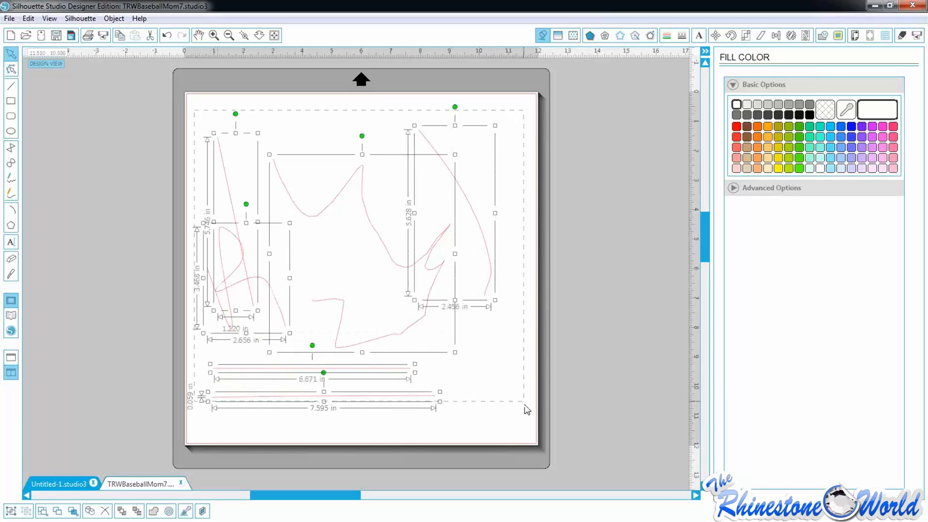
key(Delete)
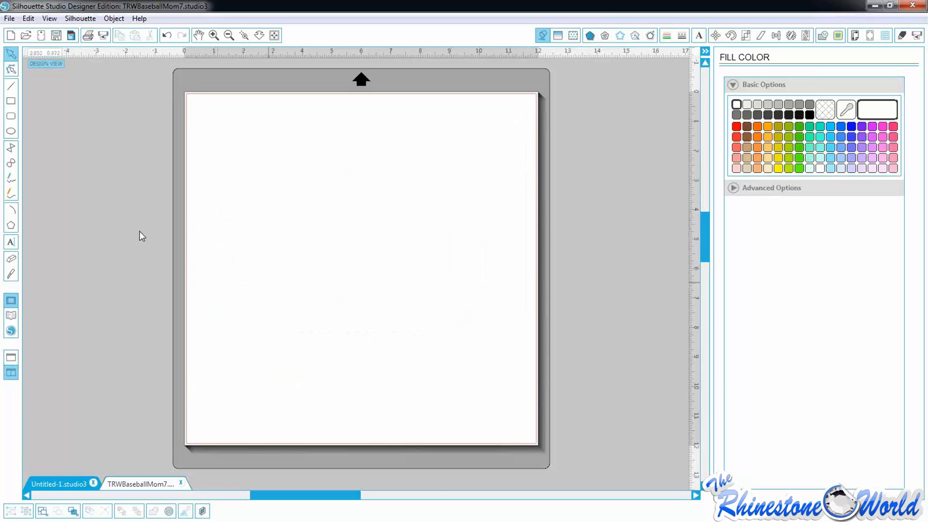
Draw an open arc with the arc tool near the page's upper-left corner, radius about 1.5 in and sweep about 294°
click(12, 216)
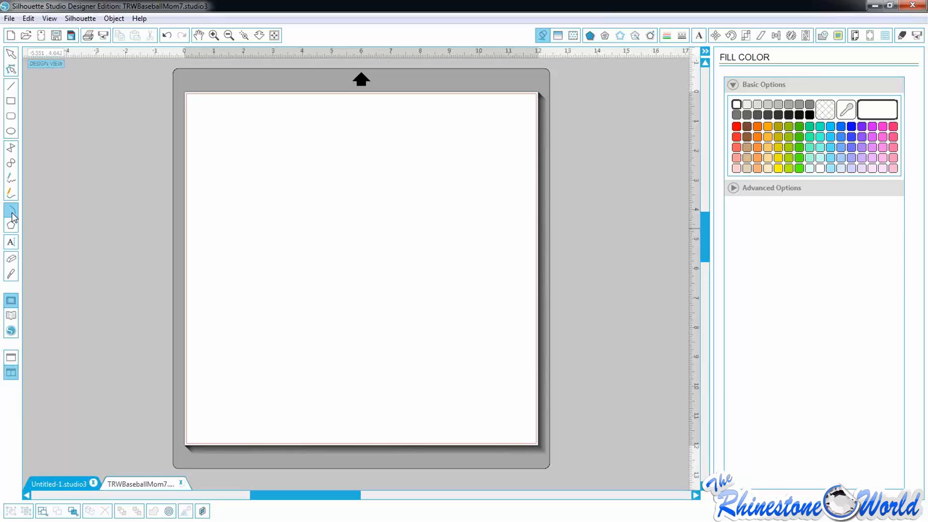
drag(258, 180, 361, 311)
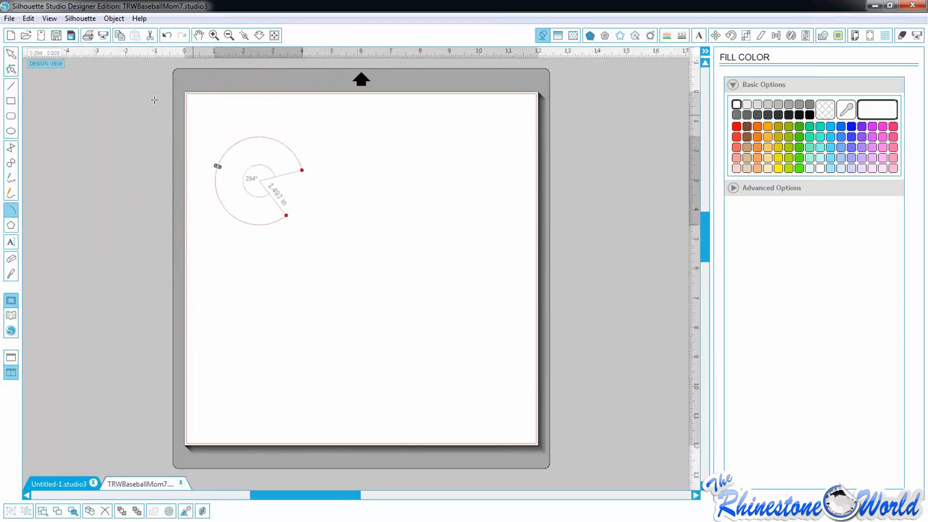
Select the arc and delete it, and undo the deletion
click(11, 55)
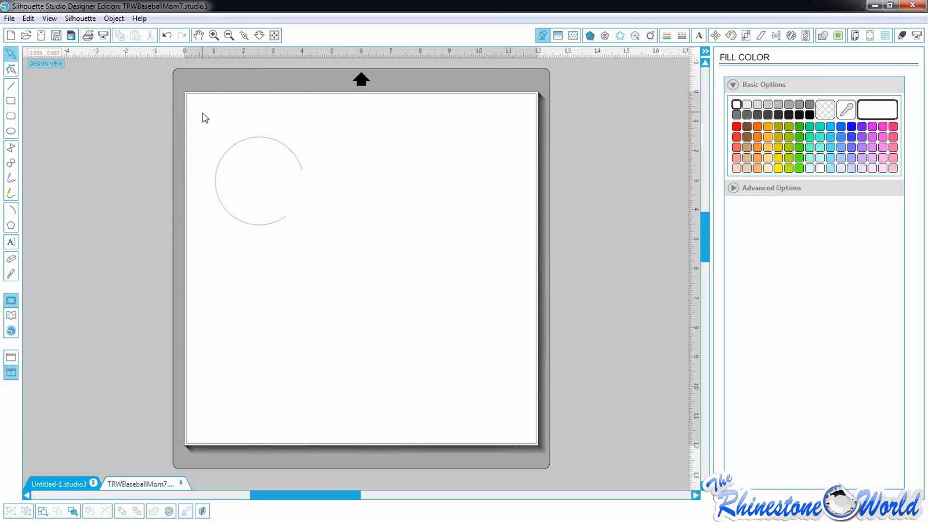
drag(202, 112, 341, 251)
key(Delete)
key(ctrl+z)
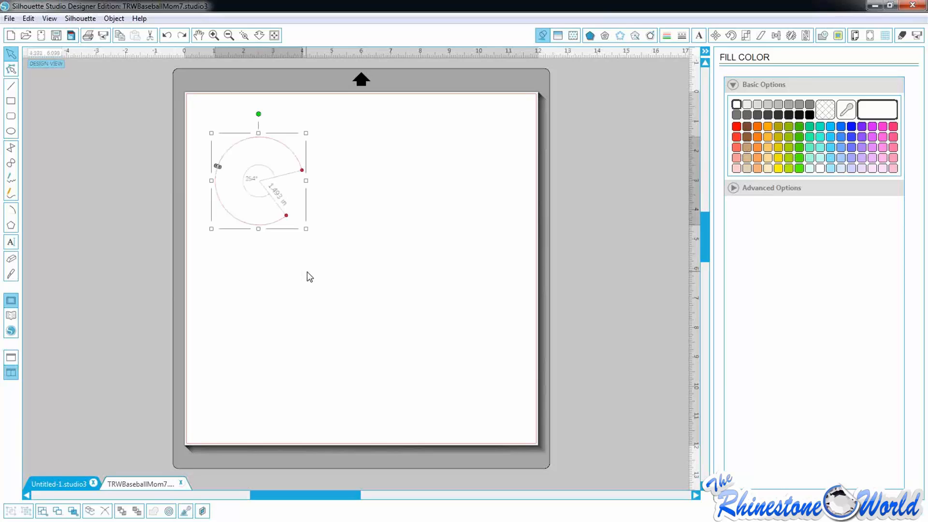
Extend the arc's sweep to about 335° and delete the arc
key(ctrl+z)
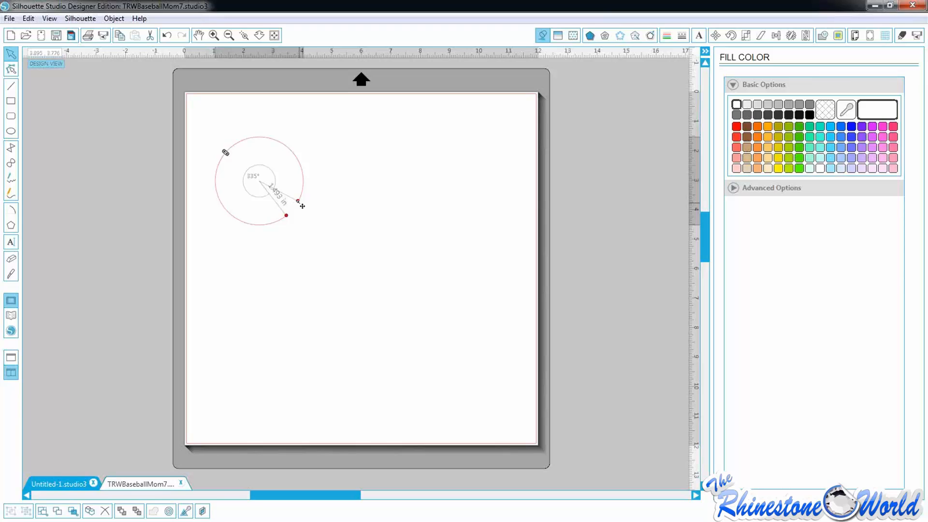
click(302, 206)
click(232, 150)
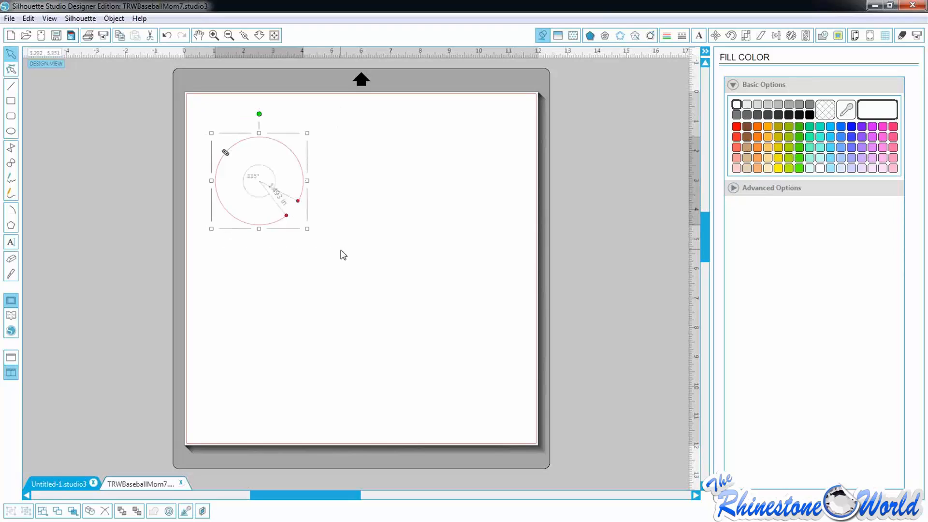
key(Delete)
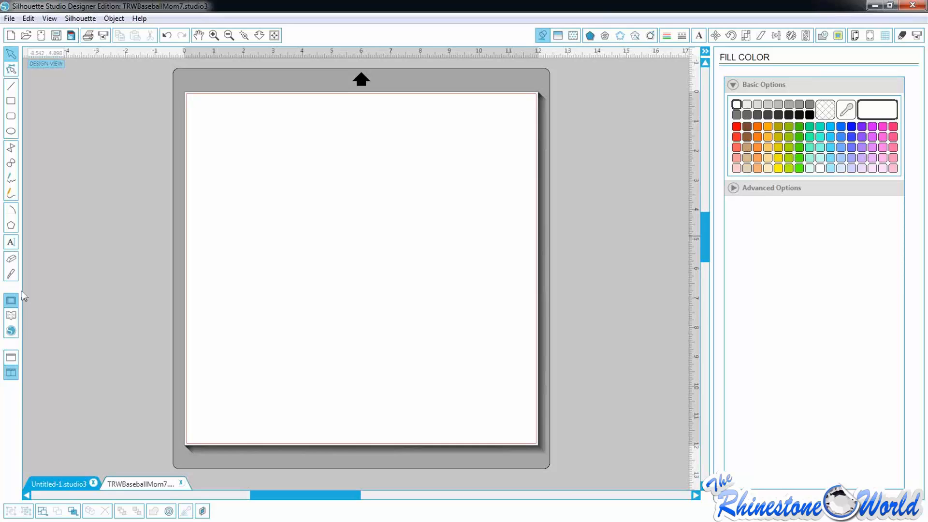
Add the text "TRW" in the upper part of the page
click(13, 243)
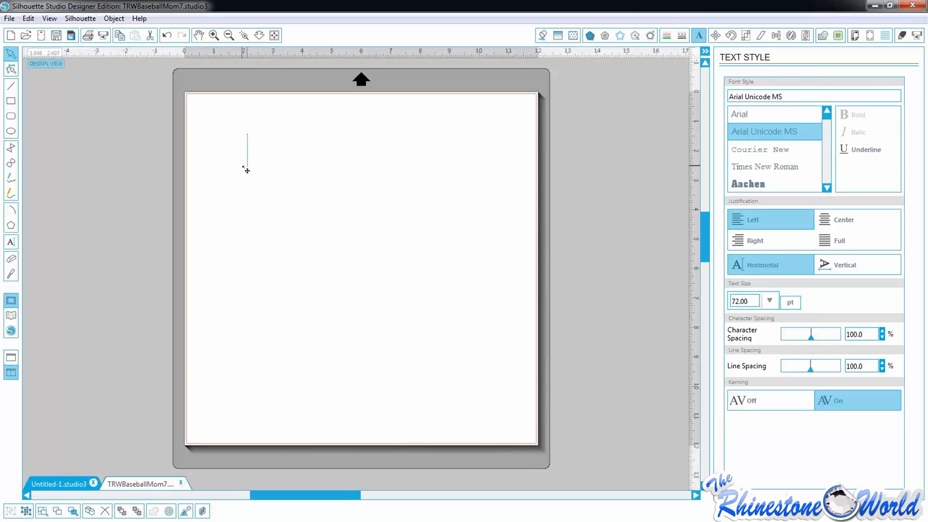
text(TRW)
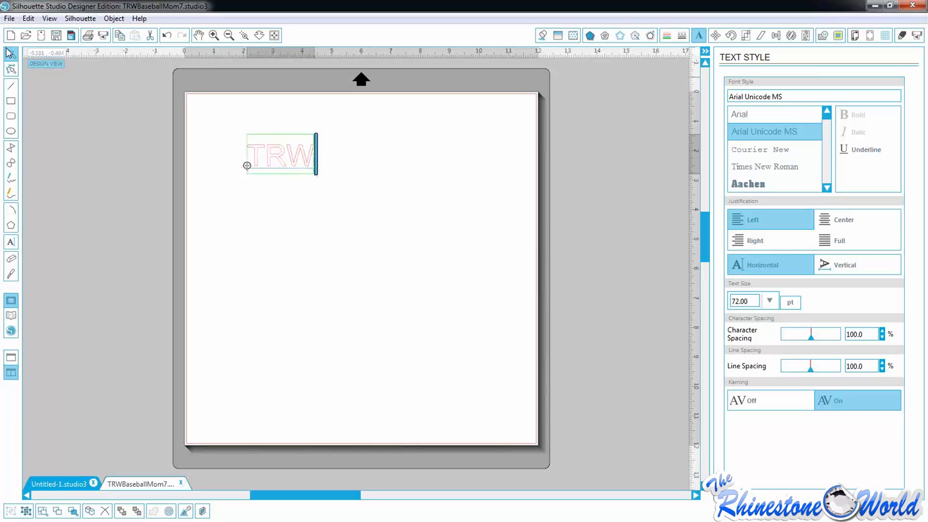
click(296, 209)
Enlarge the TRW text to about 7.3 in wide and 4.3 in high and move it toward the page's upper-left corner
click(300, 160)
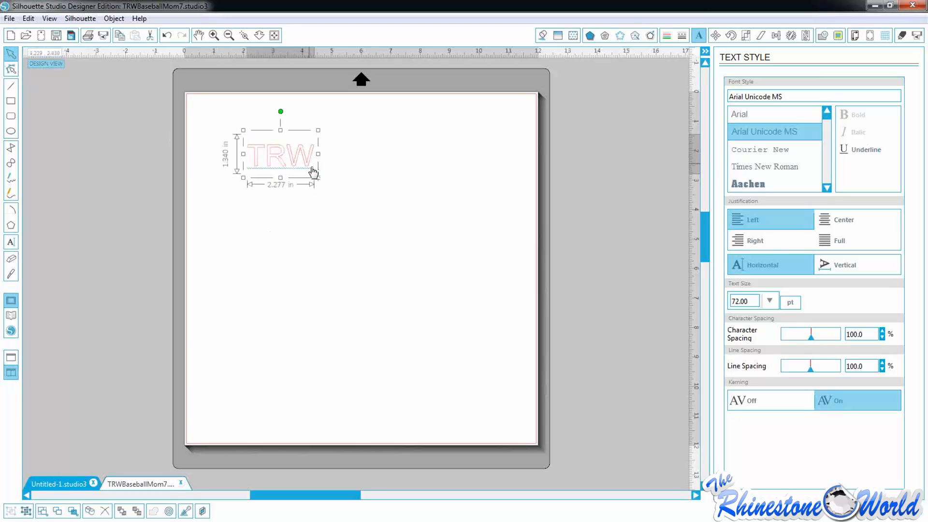
drag(317, 179, 461, 281)
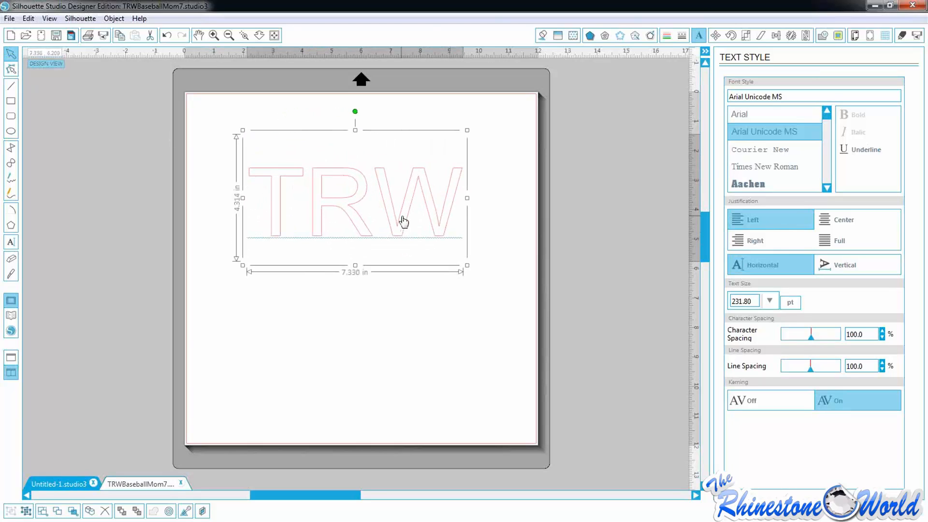
drag(408, 215, 372, 189)
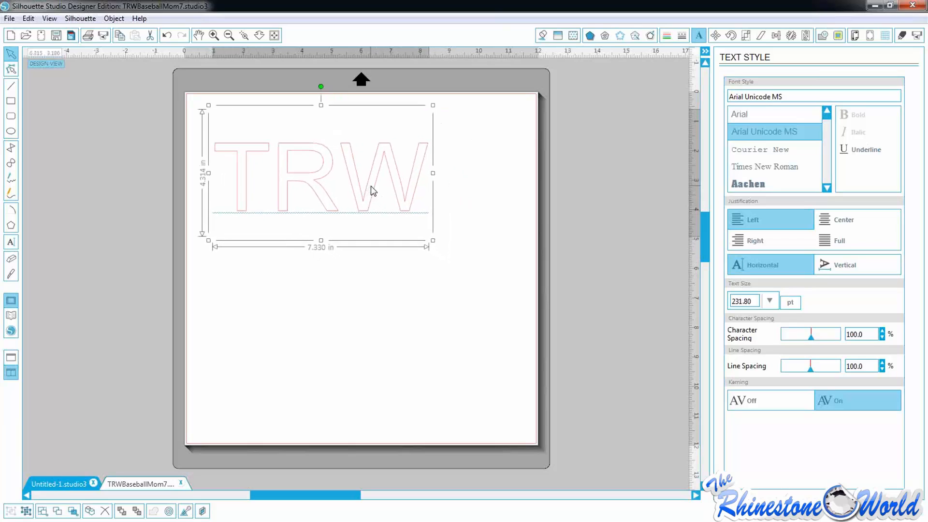
click(344, 300)
click(361, 209)
click(442, 251)
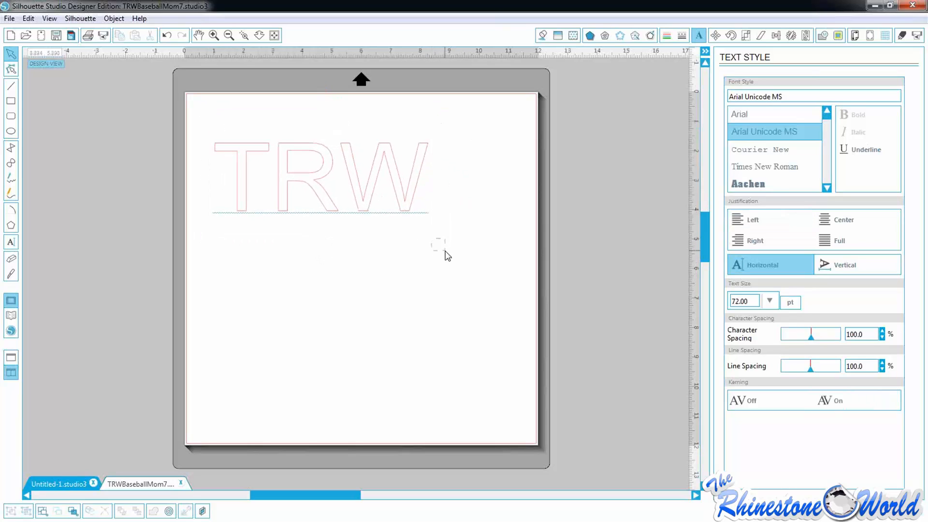
Replace the letters TRW in the text object with lowercase "trw"
click(405, 200)
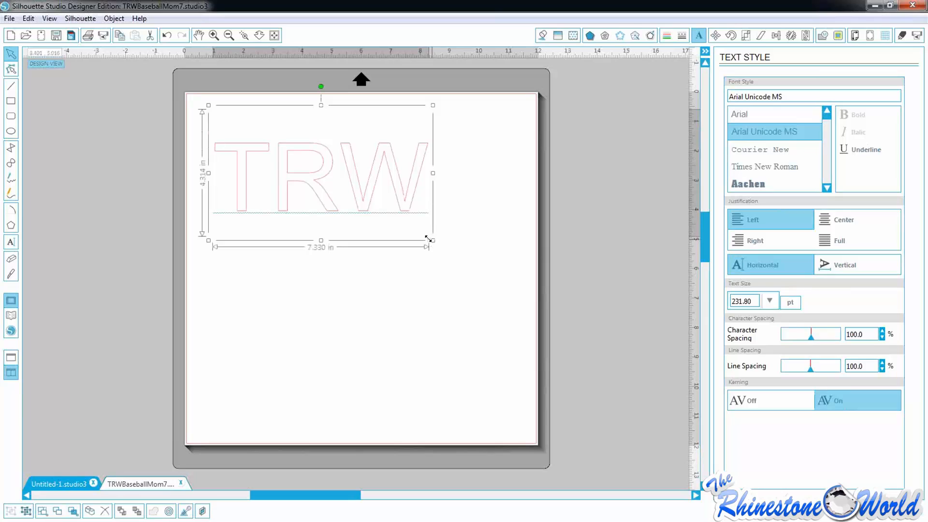
double_click(407, 200)
drag(406, 198, 173, 190)
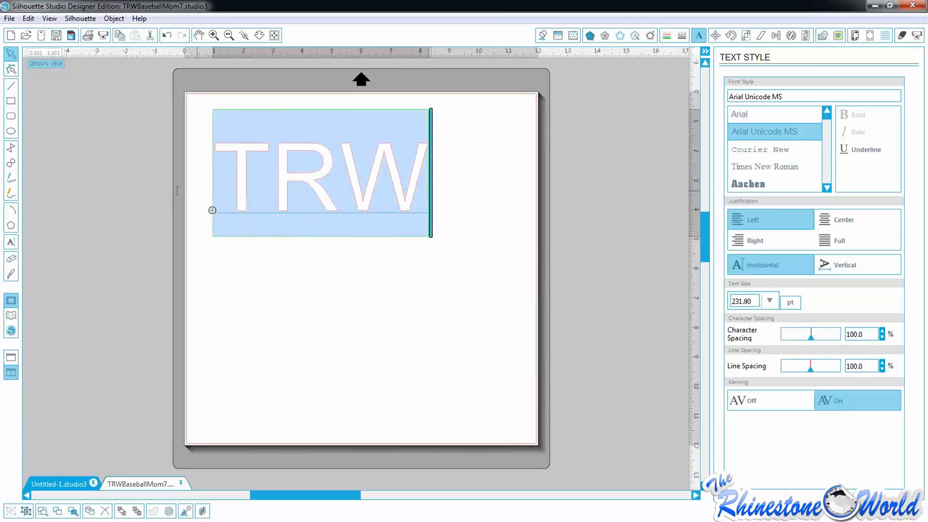
text(r)
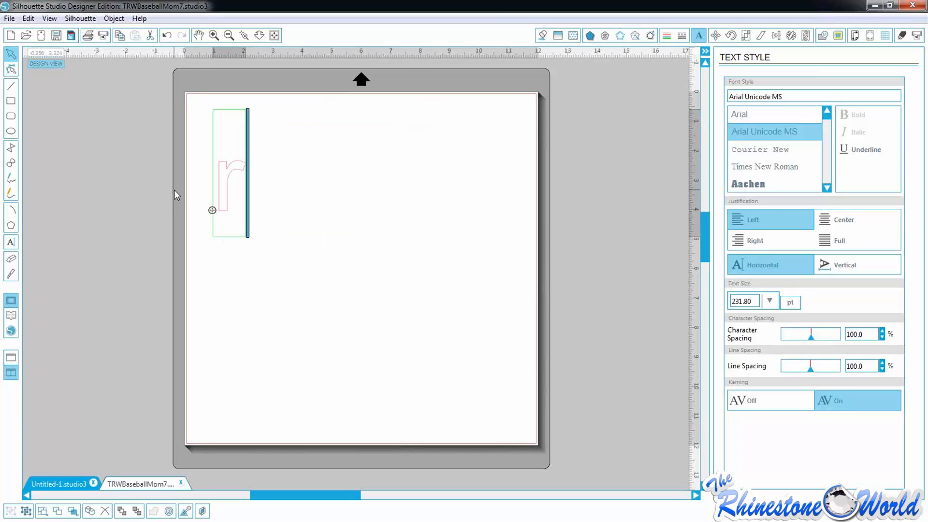
text(udy)
key(BackSpace)
key(BackSpace)
key(BackSpace)
key(BackSpace)
text(trw)
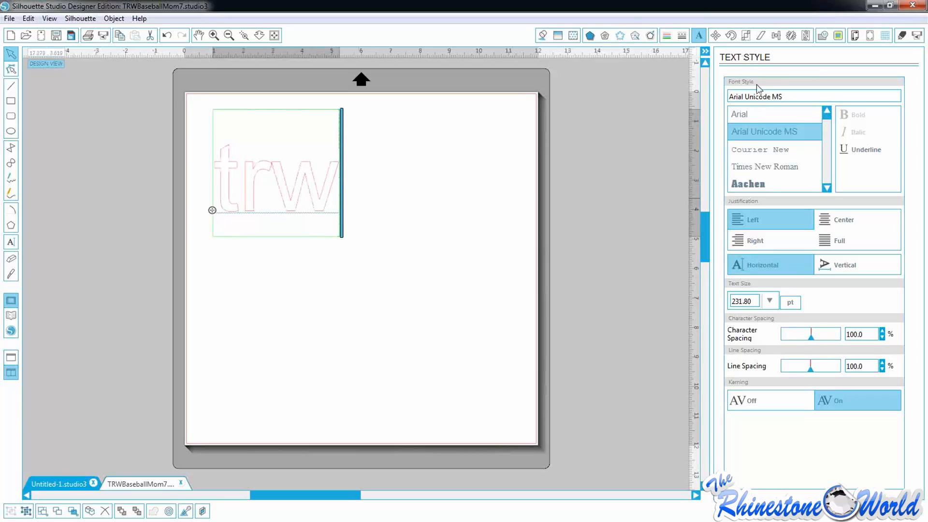
Try to set the font to Brush Script MT without highlighting the letters
click(796, 97)
text(brush Script MT)
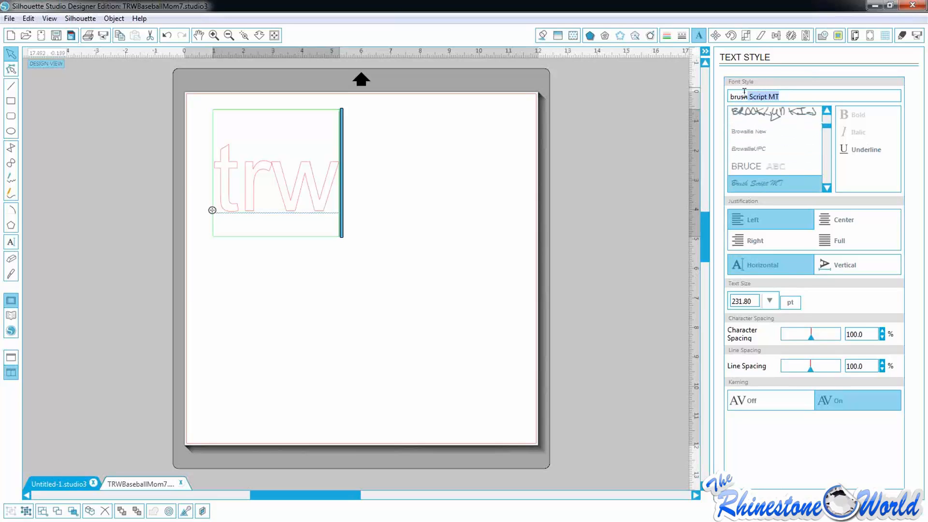
click(778, 185)
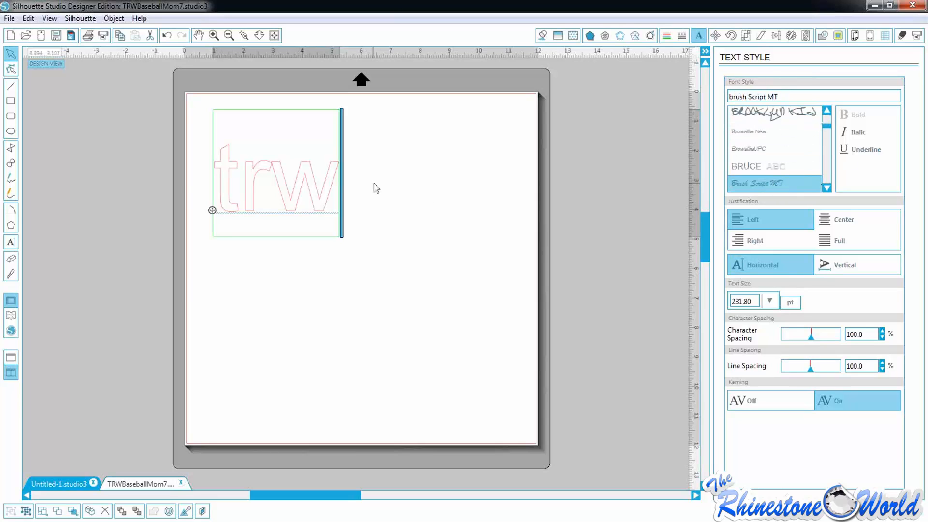
Highlight all the letters of trw and set their font to Brush Script MT
drag(337, 180, 207, 186)
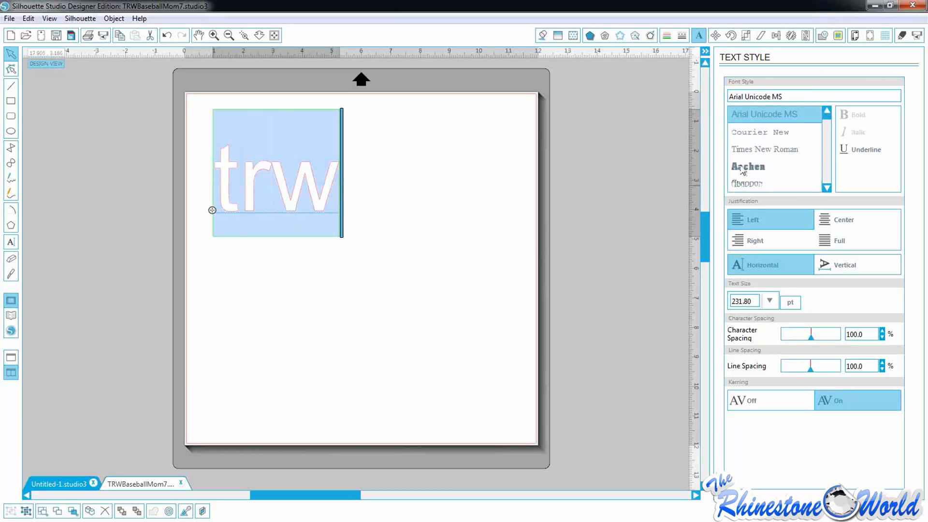
click(785, 97)
text(brush Script MT)
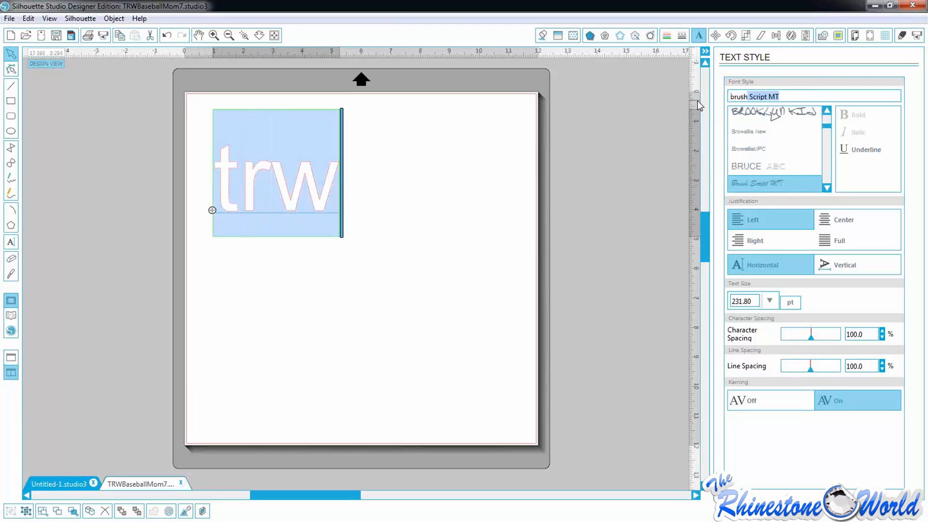
click(744, 180)
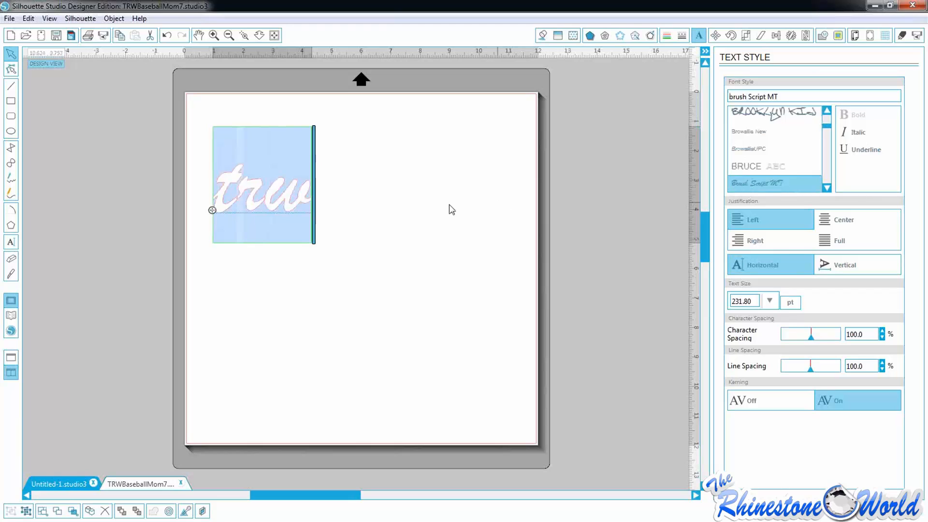
click(252, 252)
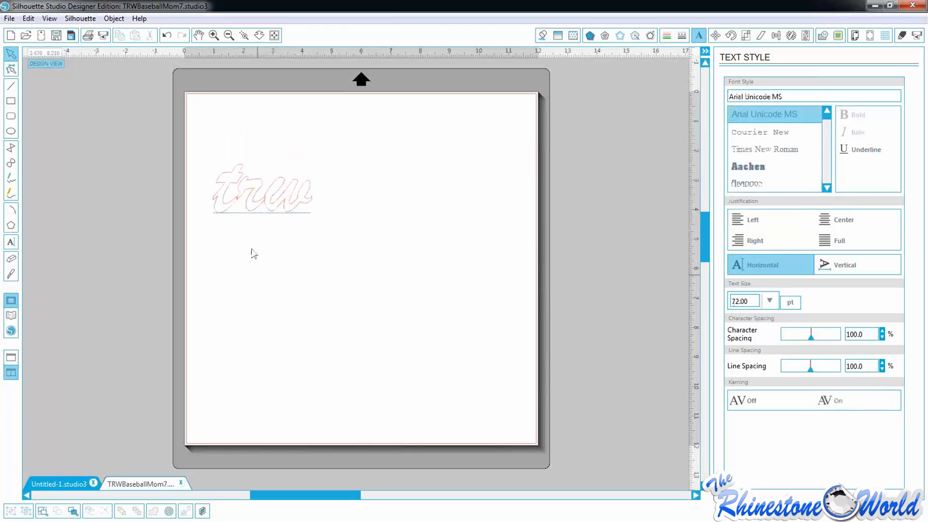
Move the trw text down and slightly right, to about the middle of the page's height
mouse_move(253, 197)
mouse_down()
mouse_move(303, 210)
mouse_move(315, 223)
mouse_up()
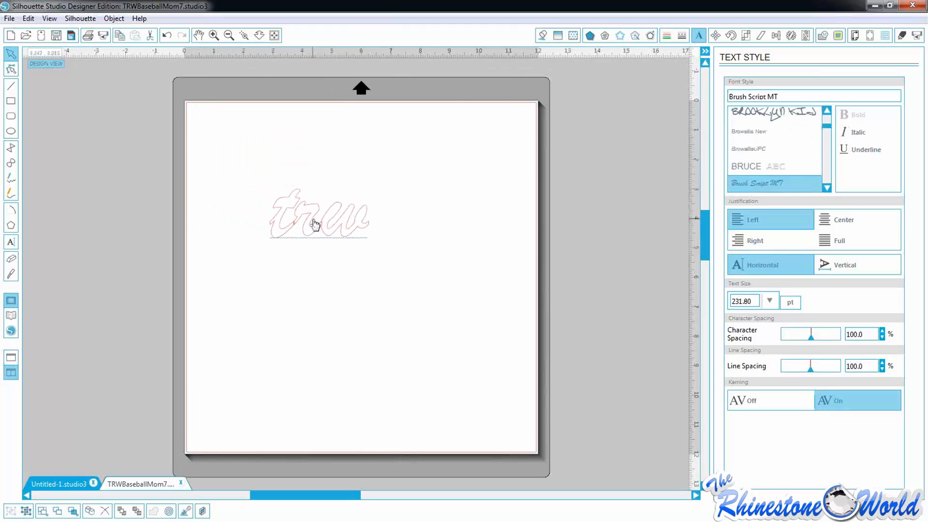
click(311, 274)
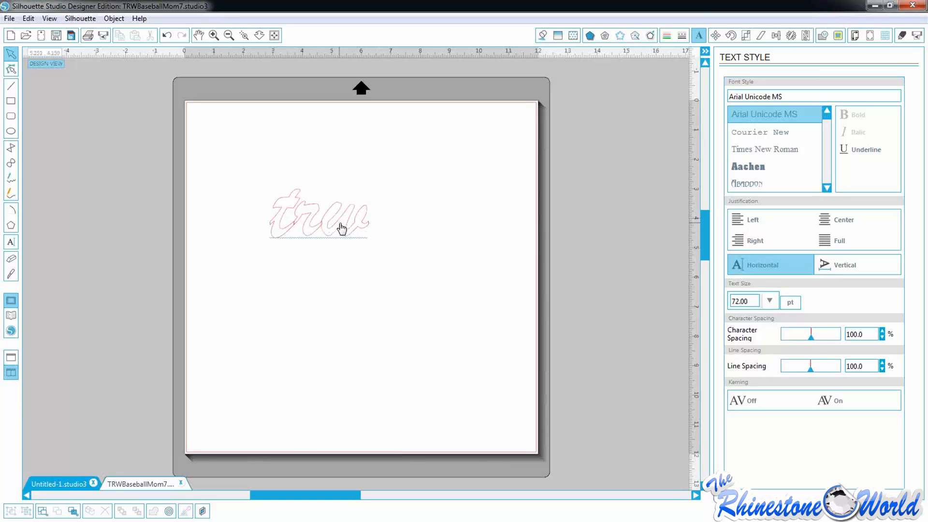
drag(342, 230, 312, 275)
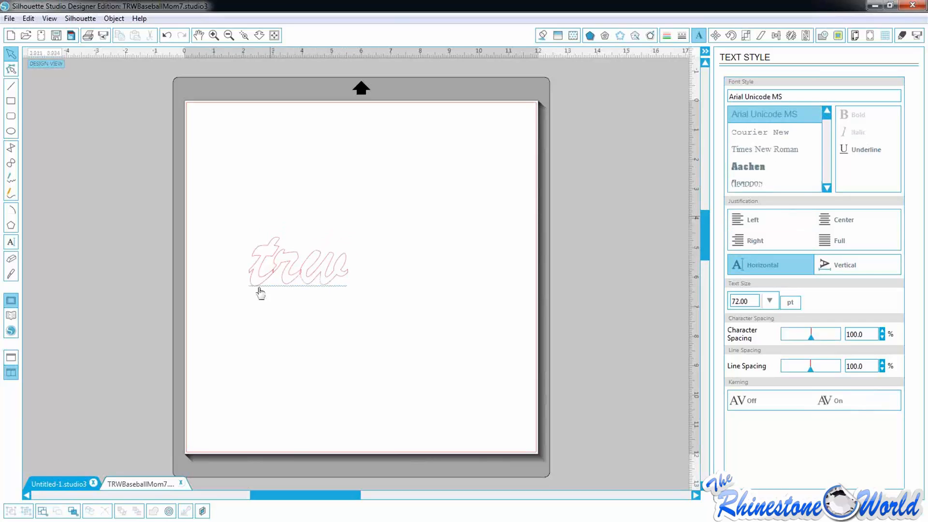
Nudge the script trw text slightly right and down to look at its overlapping letters up close
click(213, 36)
click(214, 35)
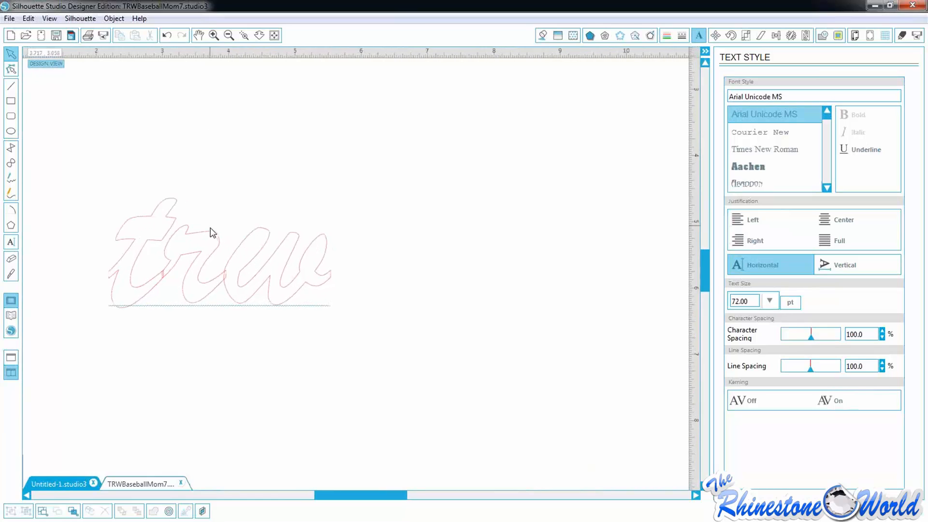
click(233, 267)
drag(233, 268, 263, 280)
click(202, 289)
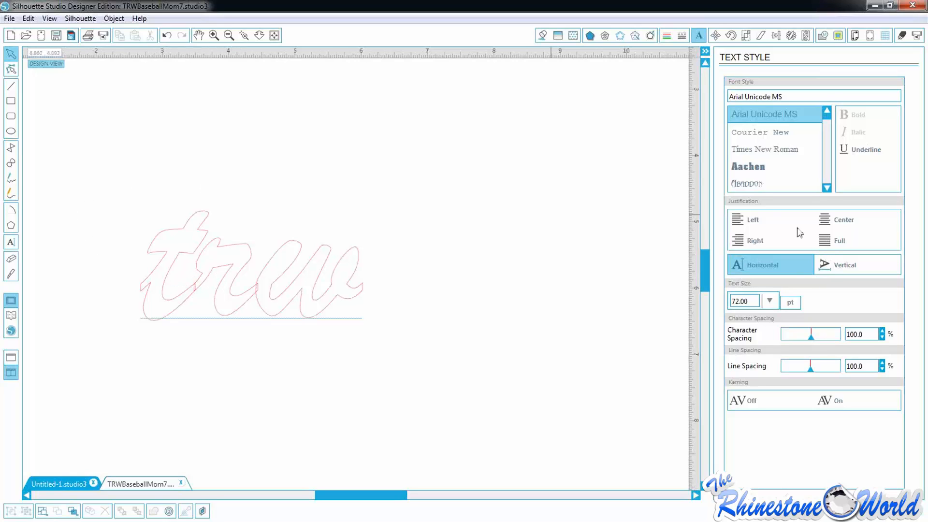
Set the trw text's size to 144 pt
click(358, 263)
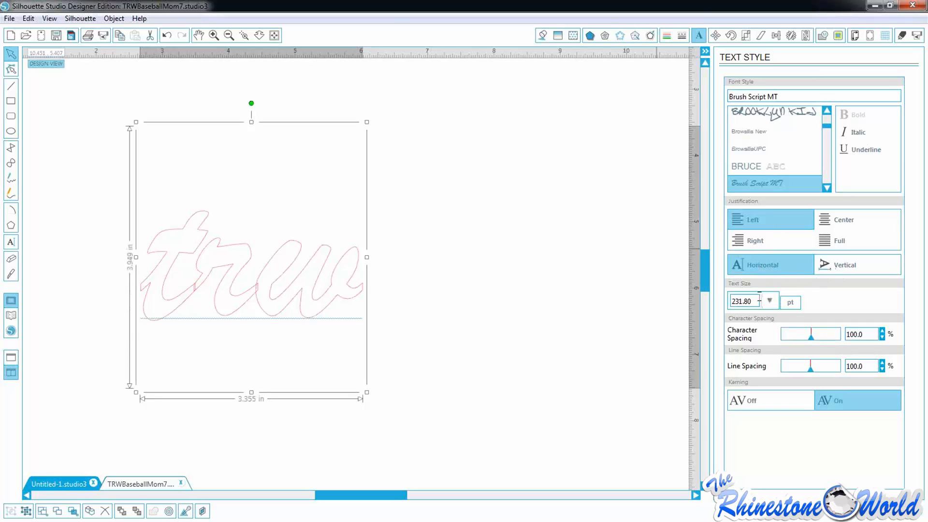
click(433, 276)
click(348, 271)
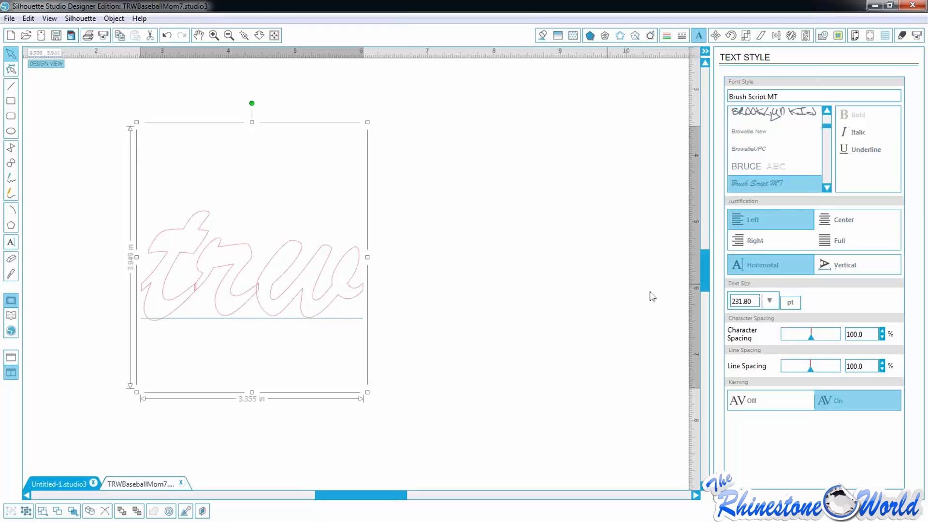
click(770, 300)
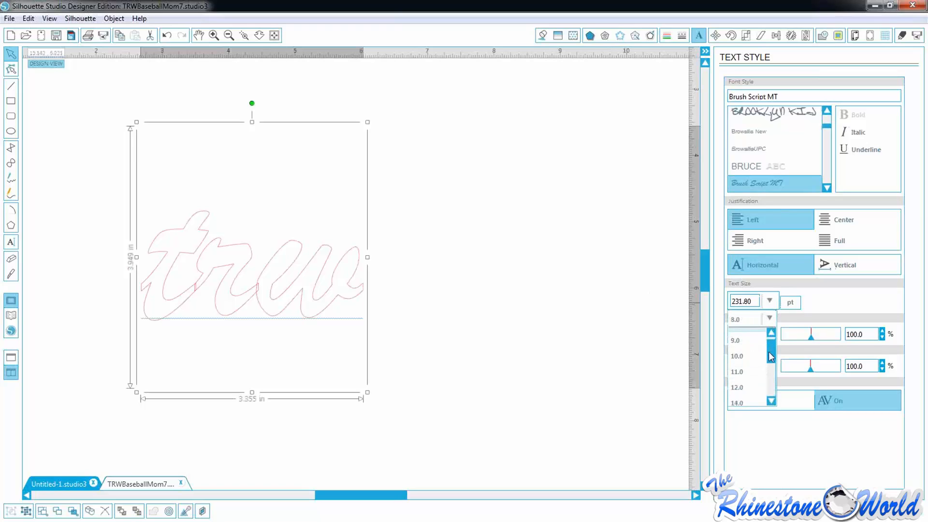
scroll(745, 387, down, 3)
click(739, 383)
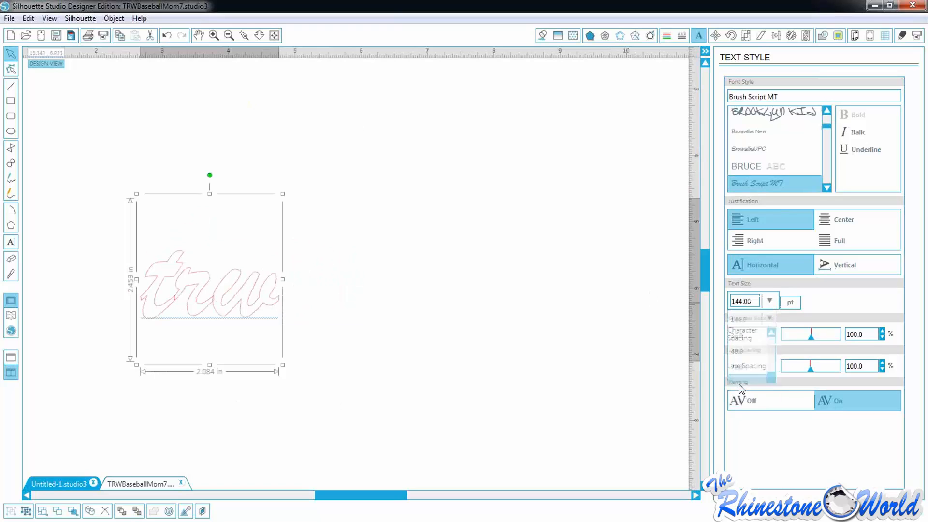
Switch the text size unit from points to inches and set the trw text's size to 0.500 in
click(788, 304)
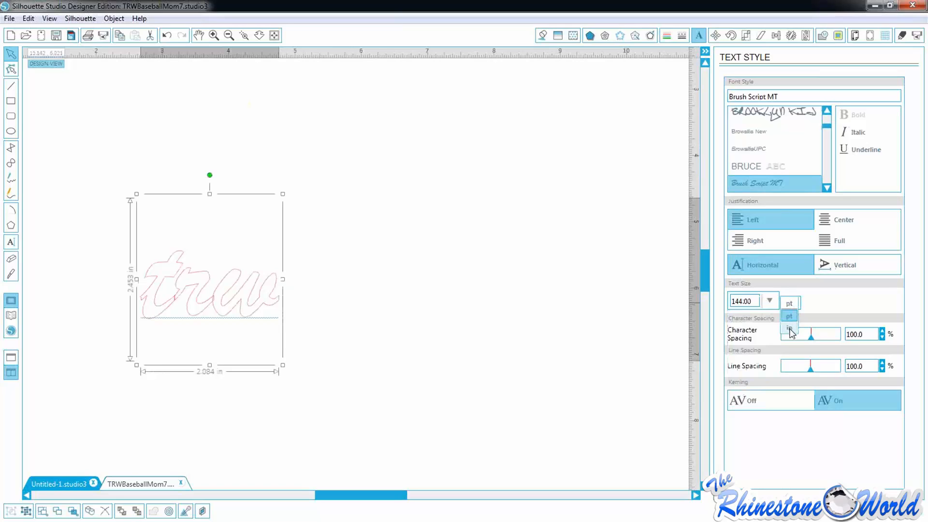
click(789, 327)
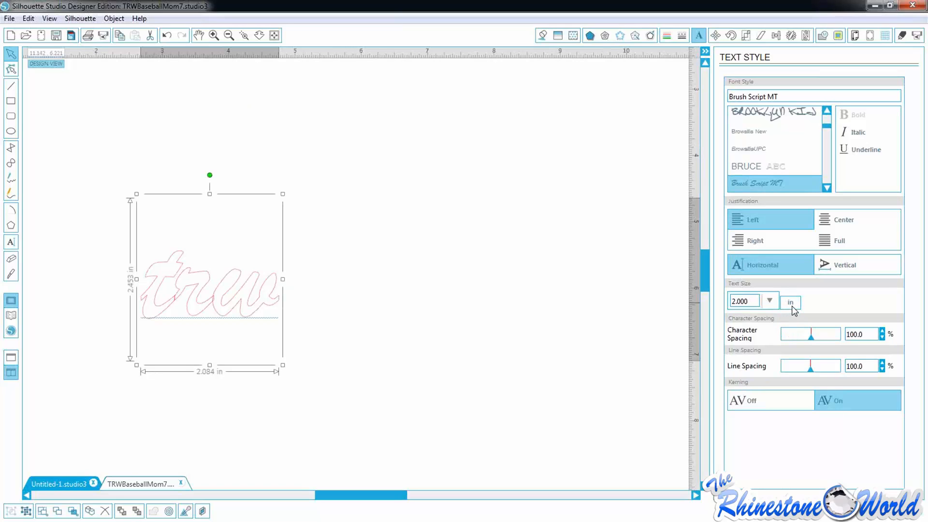
click(769, 300)
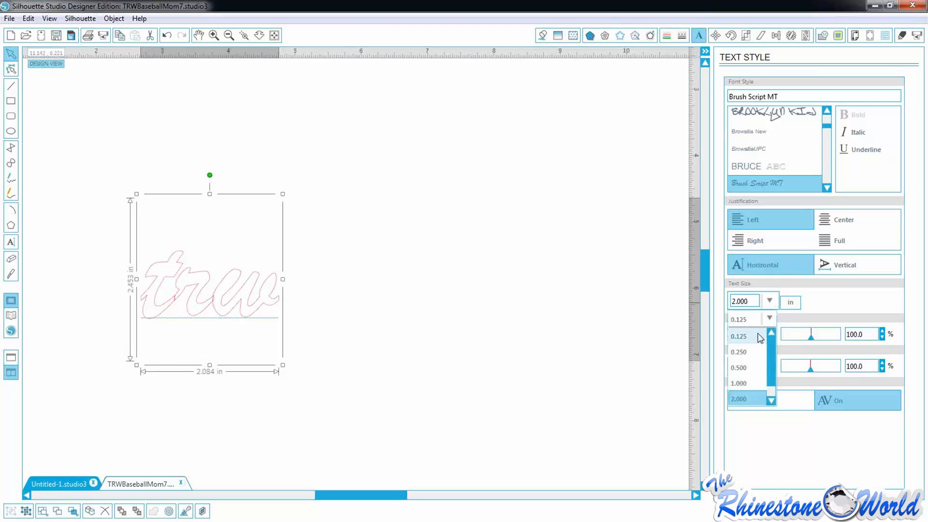
click(747, 367)
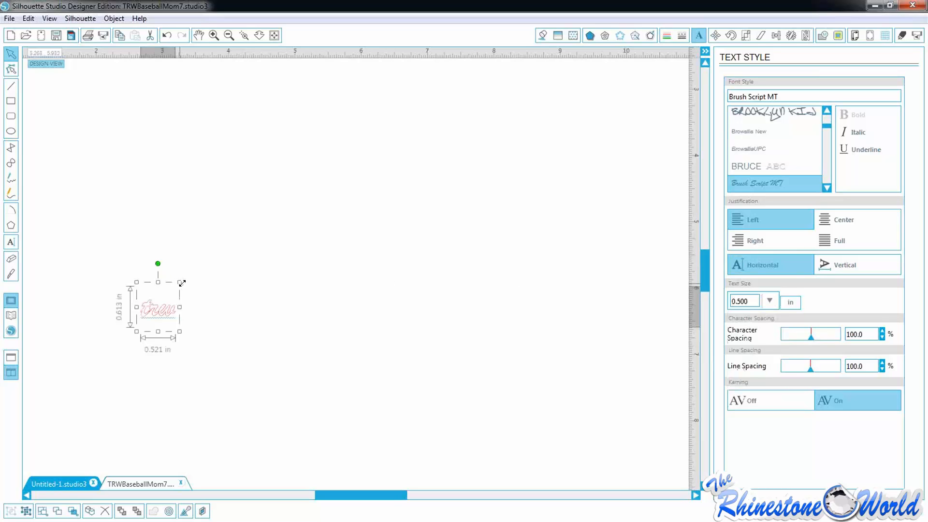
Enlarge the trw text freehand to about 5.46 in wide and flatten it to about 2.64 in high
drag(180, 282, 487, 133)
drag(311, 211, 463, 254)
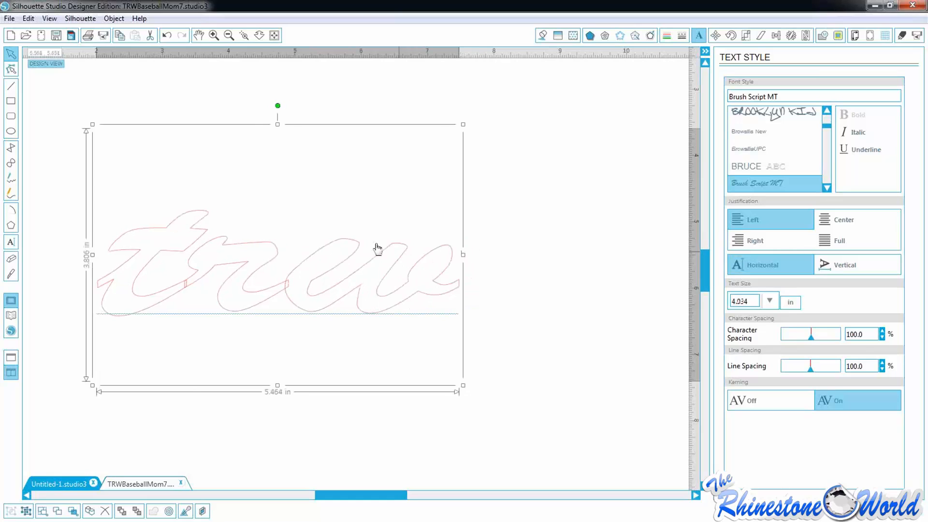
drag(277, 124, 279, 201)
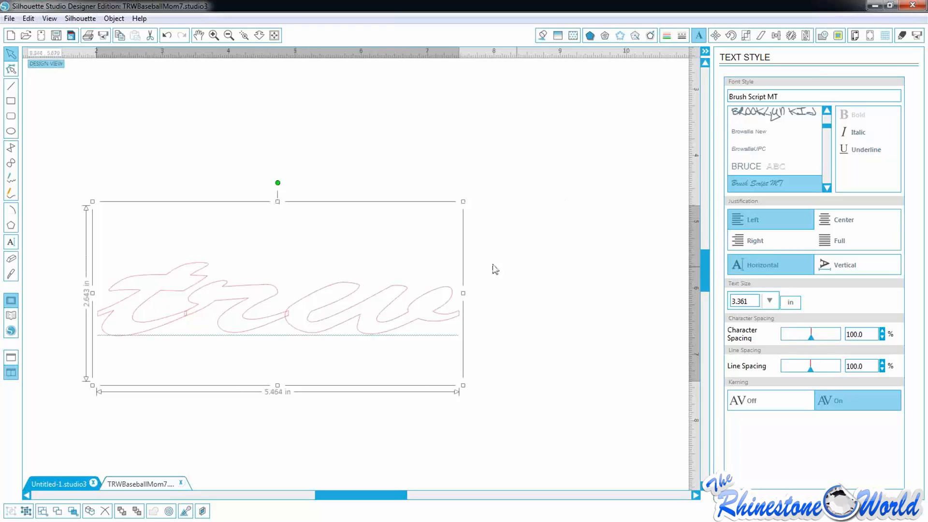
Set all the trw letters to the Browallia New font with about 108.4% character spacing and about 132.8% line spacing
double_click(454, 318)
key(ctrl+a)
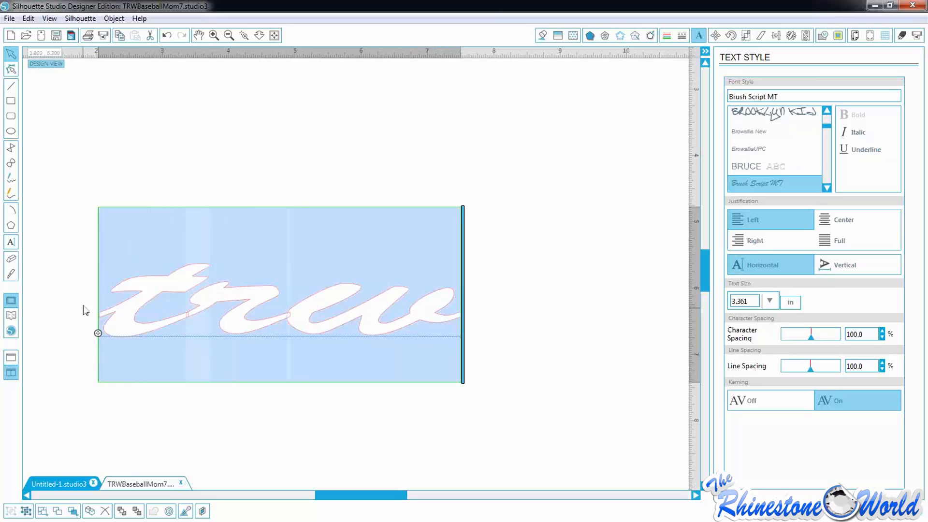
click(750, 132)
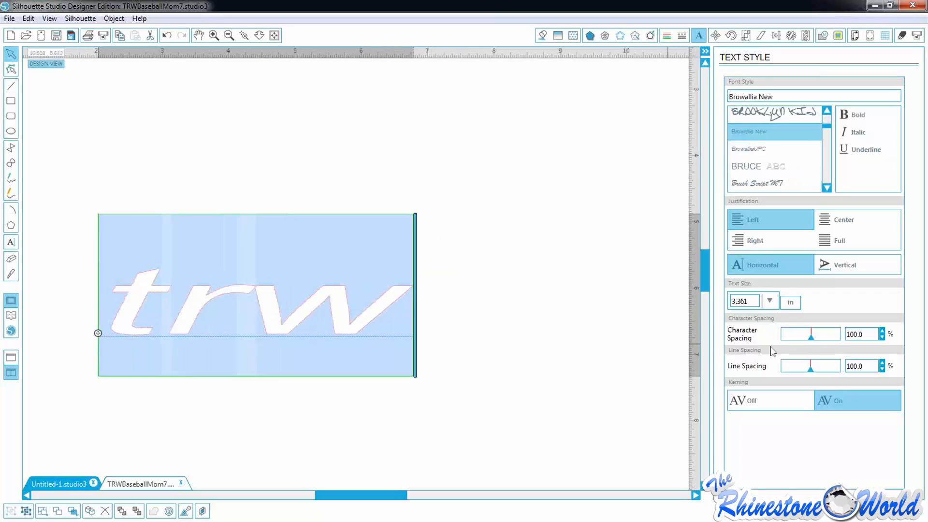
drag(811, 339, 816, 369)
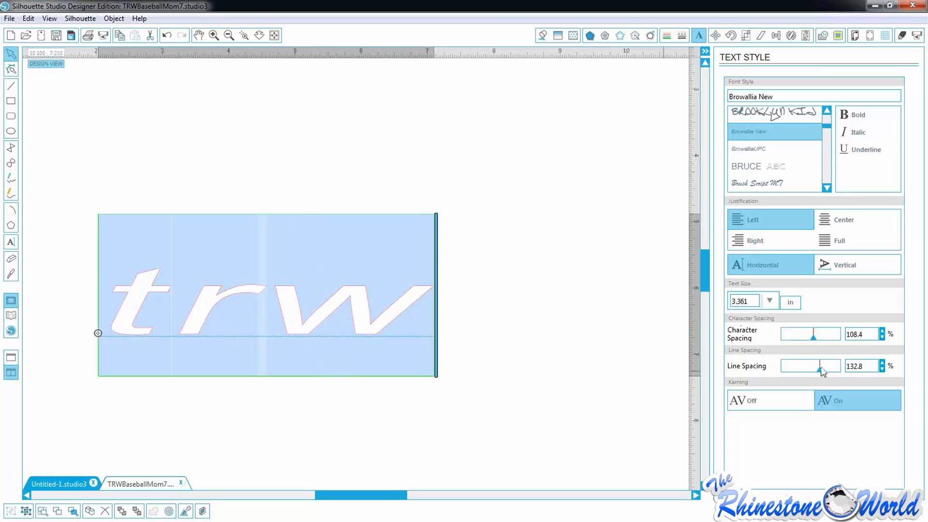
Leave text editing and delete the trw text from the page
click(116, 180)
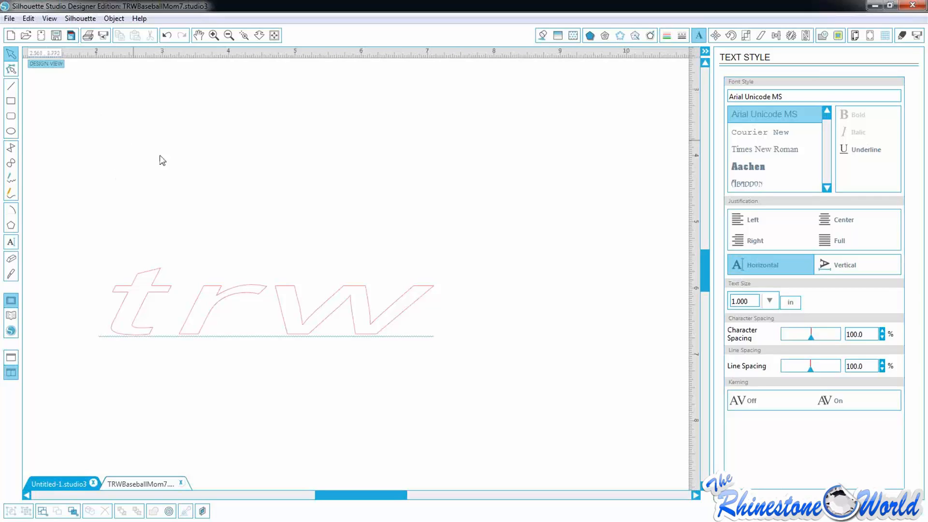
click(358, 314)
key(Delete)
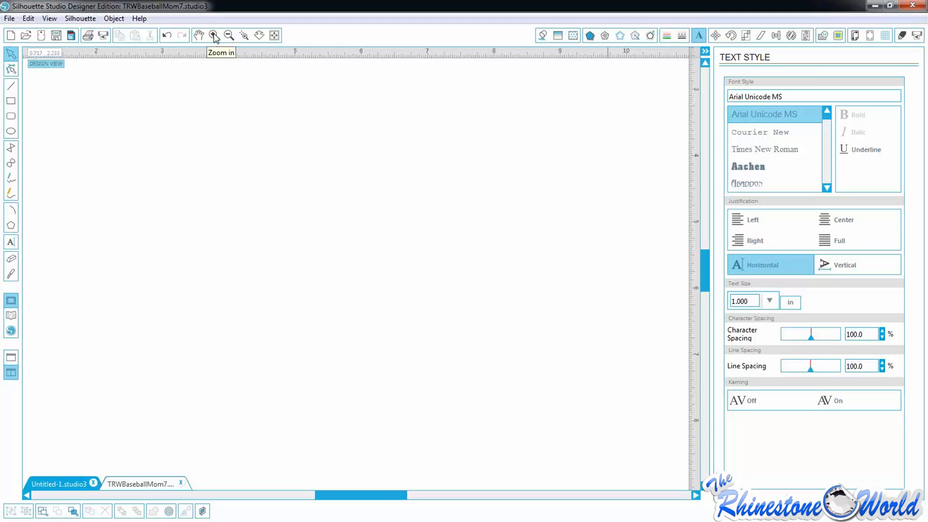
Zoom the empty page out and back in, and pan across it
click(229, 36)
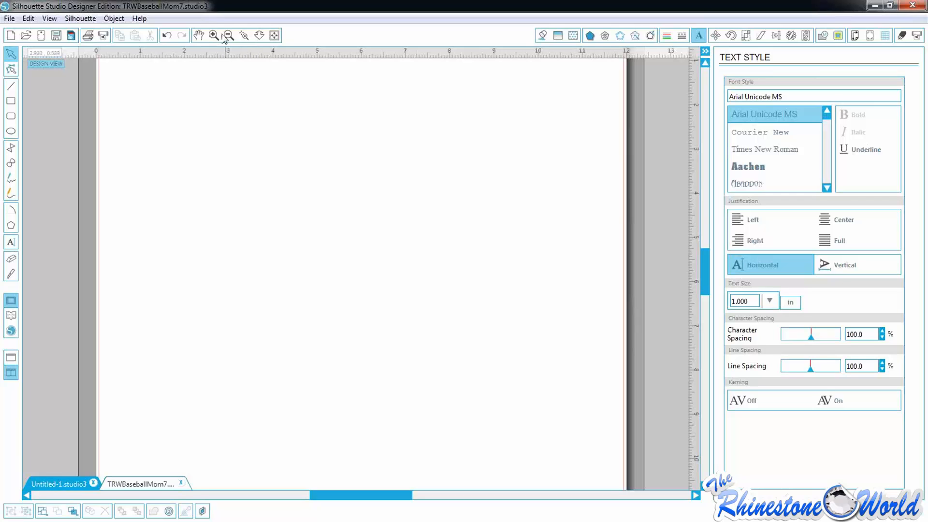
click(213, 36)
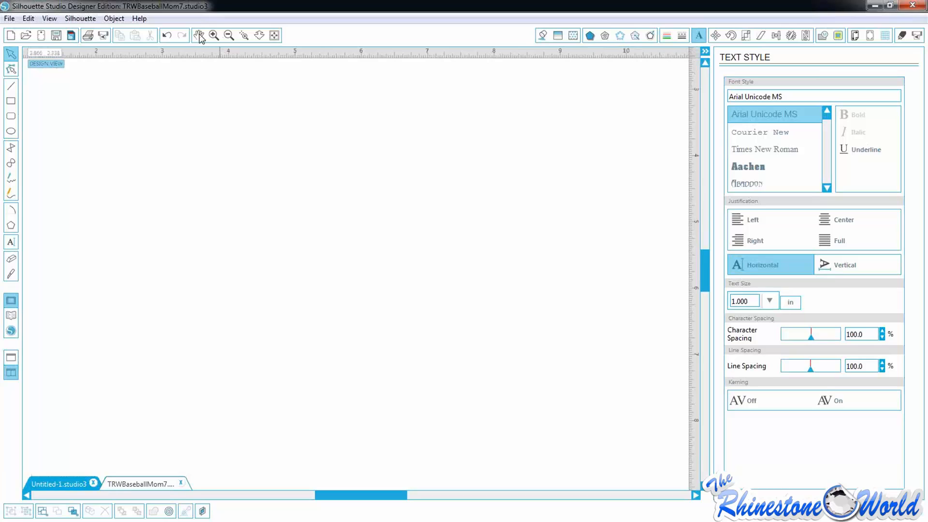
click(198, 36)
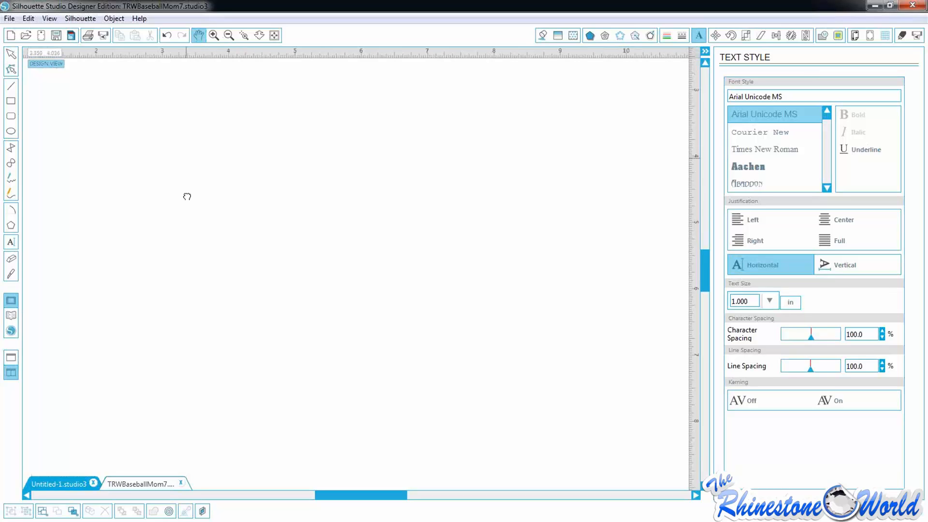
drag(187, 196, 216, 196)
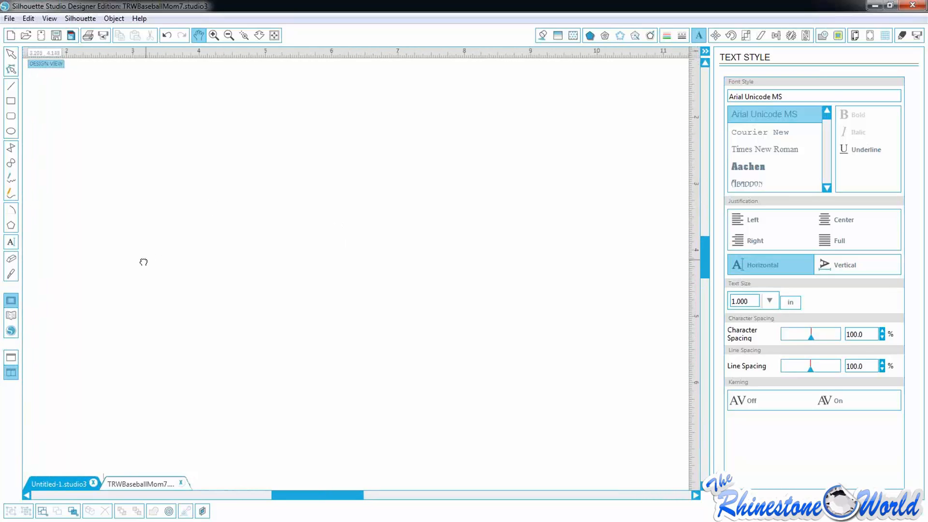
drag(143, 262, 182, 253)
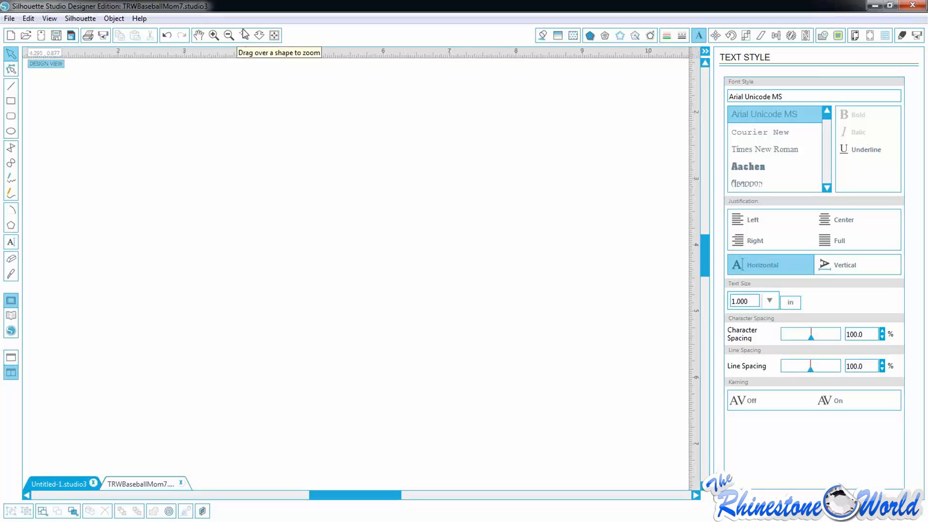
Draw a rounded rectangle about 4.5 in wide and 2.1 in high on the page and fill it with red
click(11, 116)
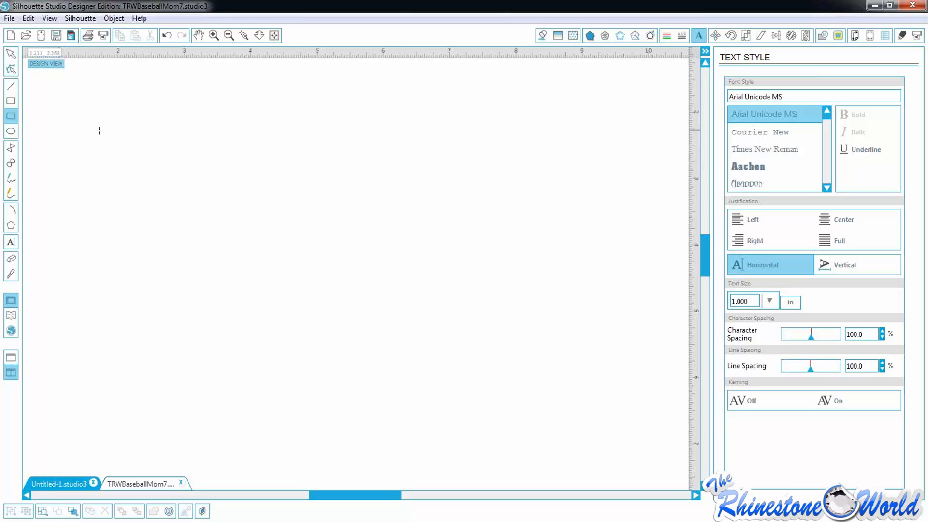
drag(100, 131, 402, 270)
click(542, 38)
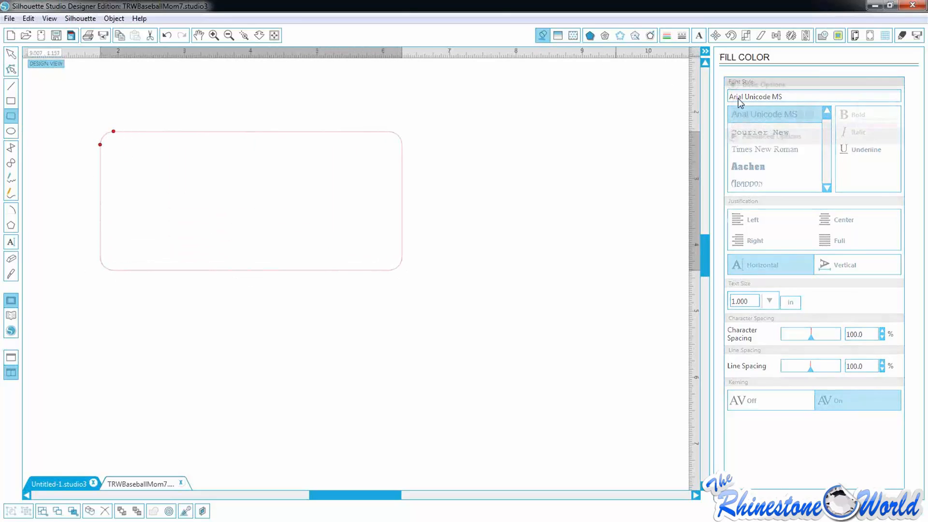
click(736, 127)
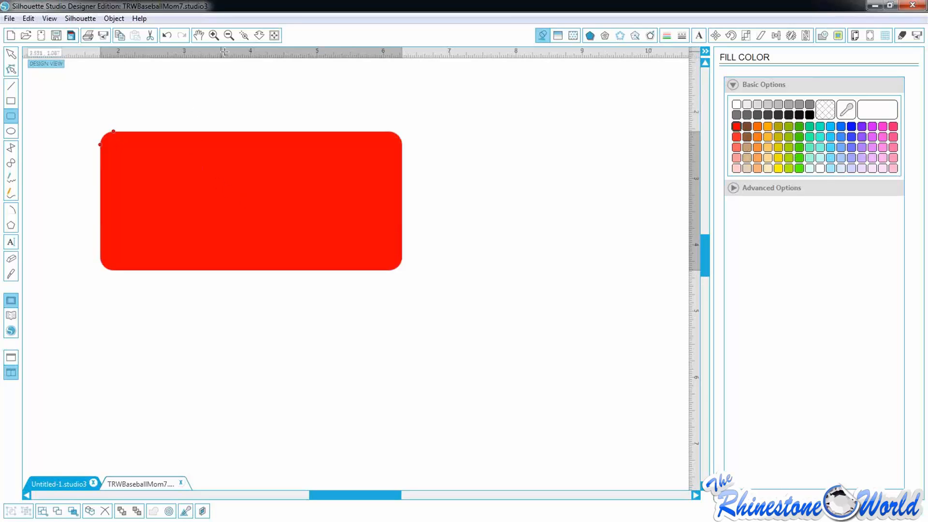
Deselect the red rounded rectangle and examine it at several magnifications with the zoom out, selection zoom and drag zoom tools
click(229, 36)
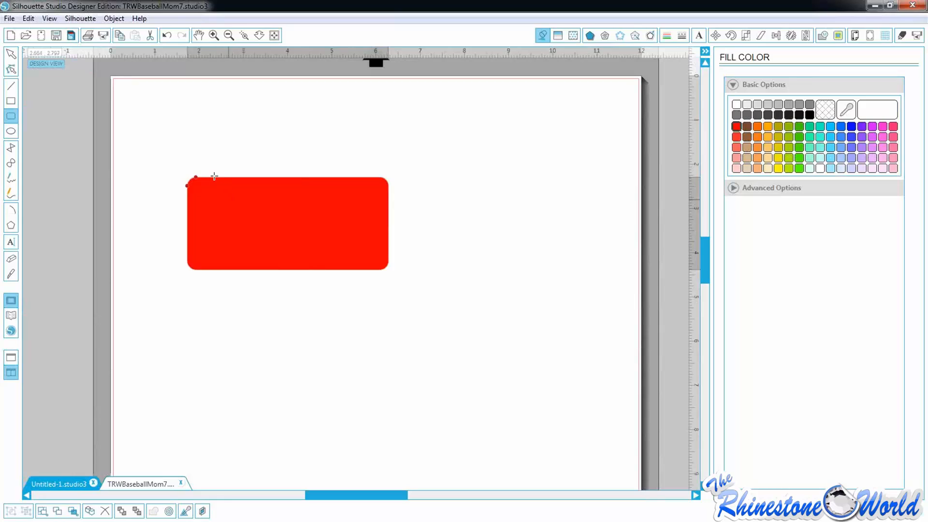
click(10, 54)
click(197, 122)
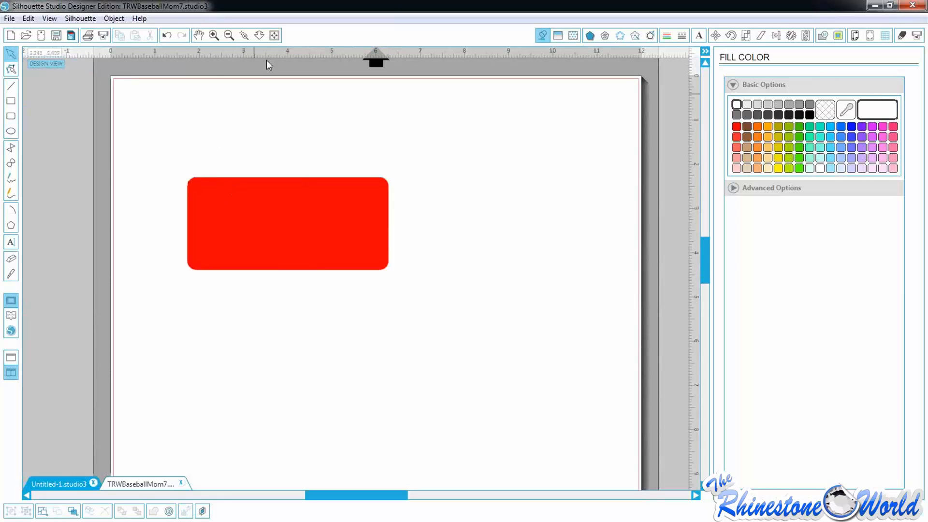
click(244, 36)
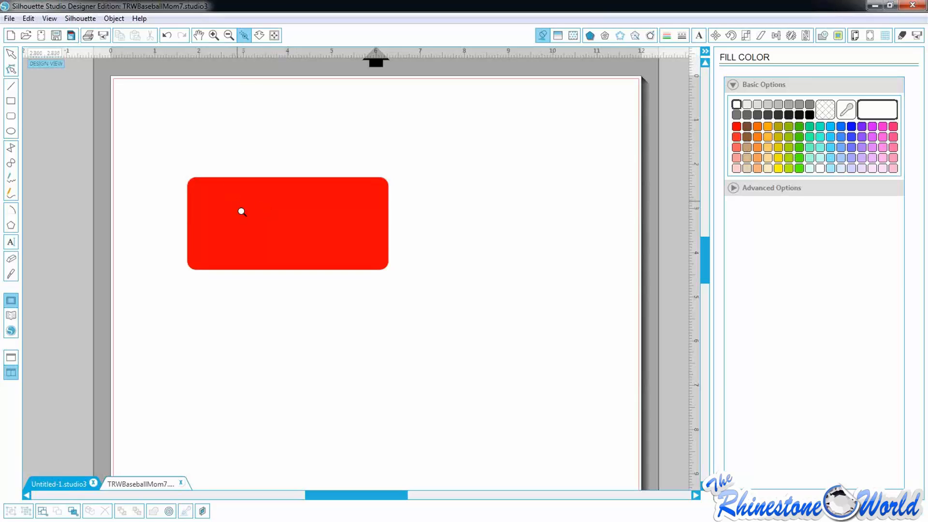
click(292, 226)
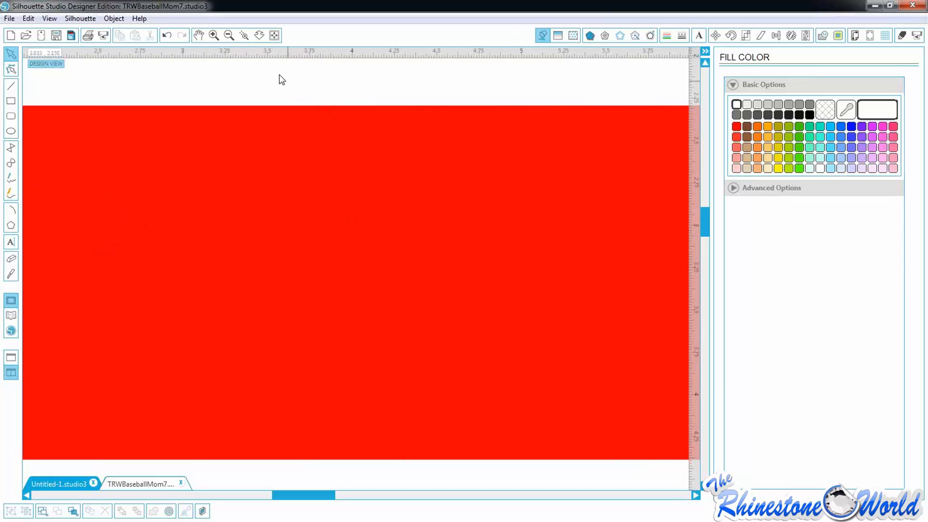
mouse_move(704, 229)
mouse_down()
mouse_move(707, 238)
mouse_move(703, 222)
mouse_up()
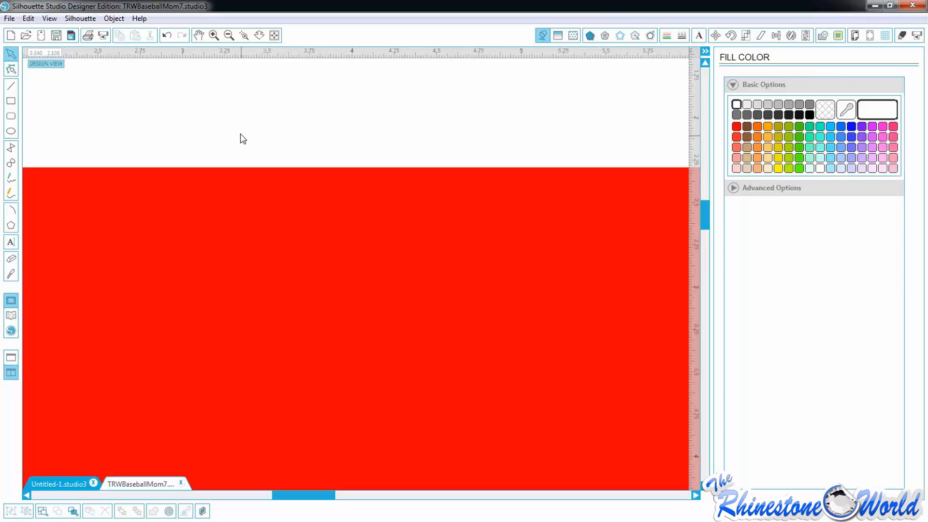
click(261, 36)
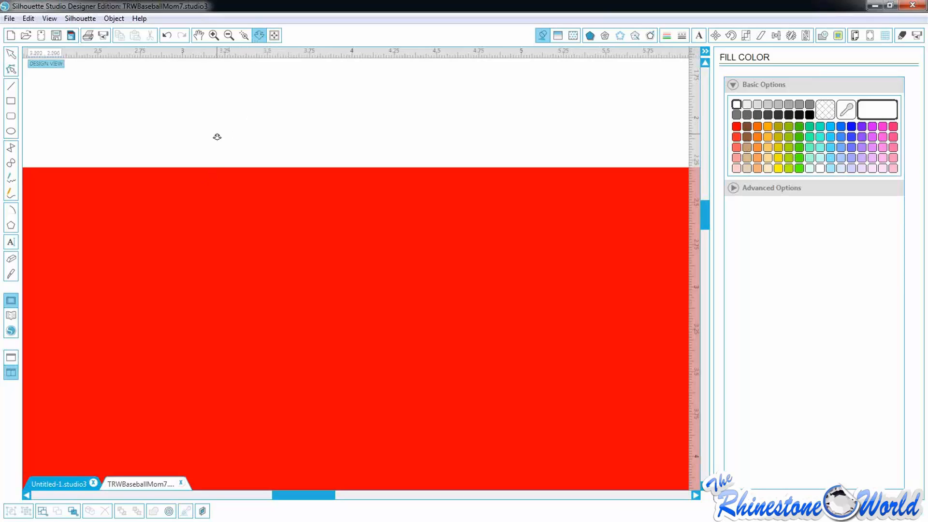
drag(217, 130, 272, 67)
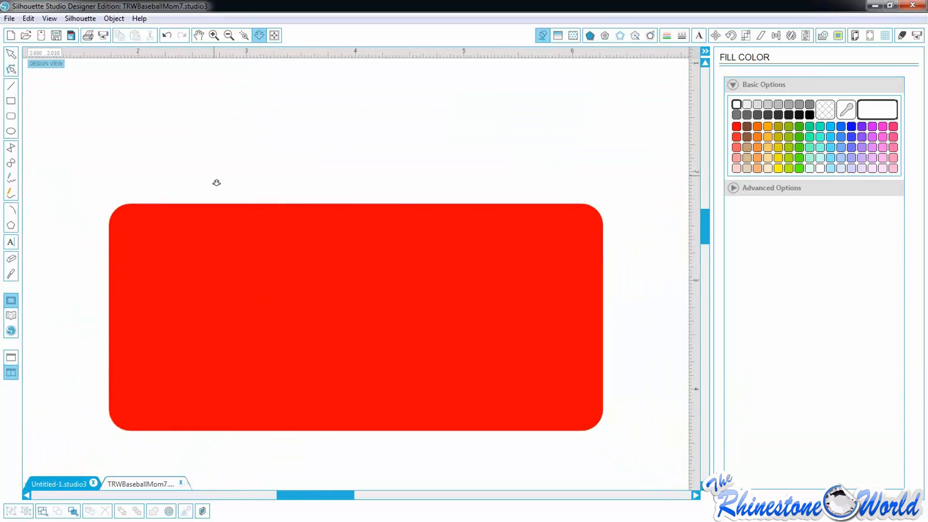
drag(215, 182, 329, 131)
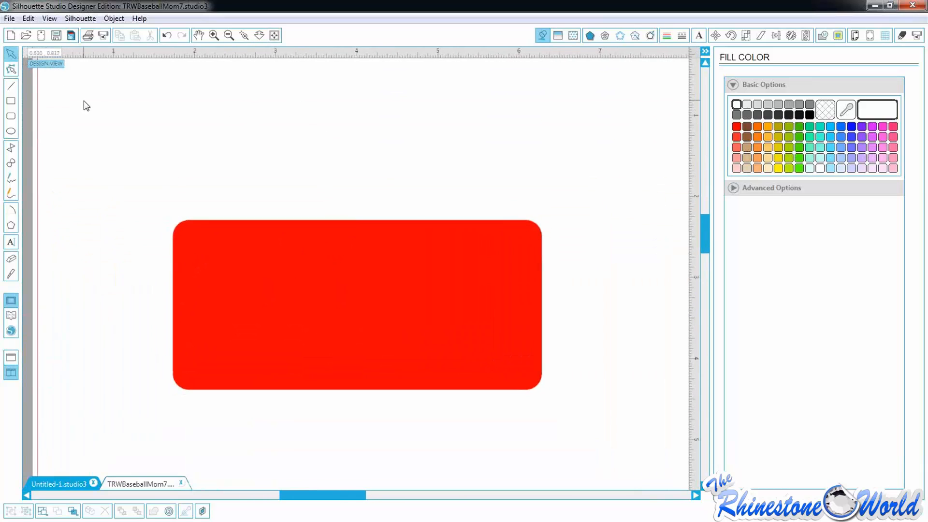
Delete the red rounded rectangle from the page
click(213, 37)
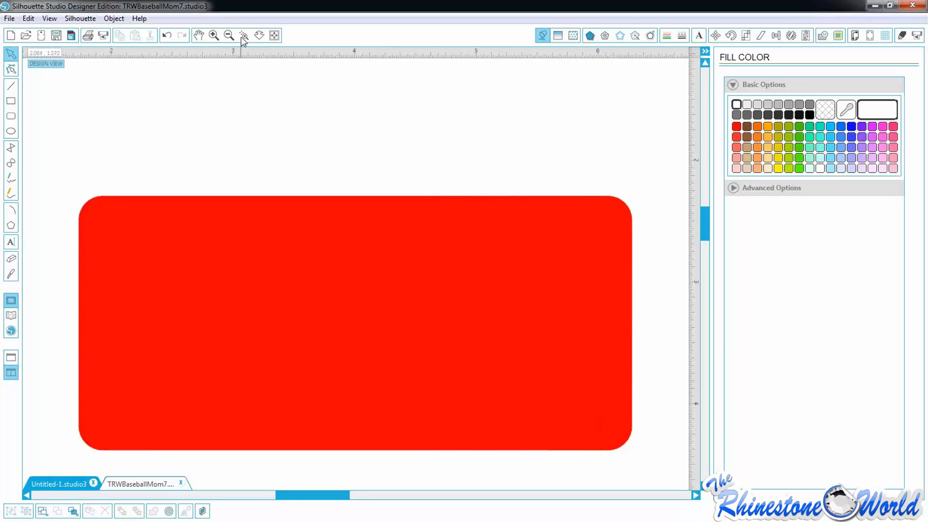
click(229, 35)
click(201, 273)
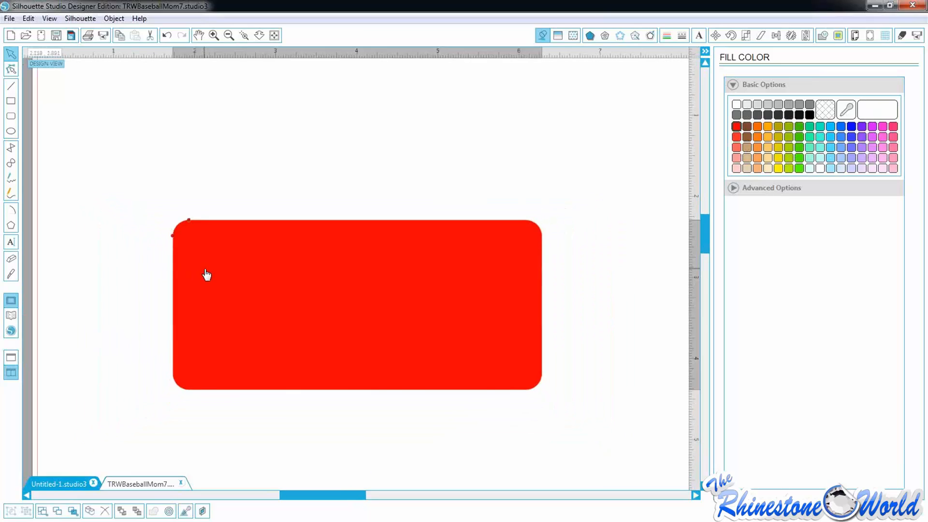
key(Delete)
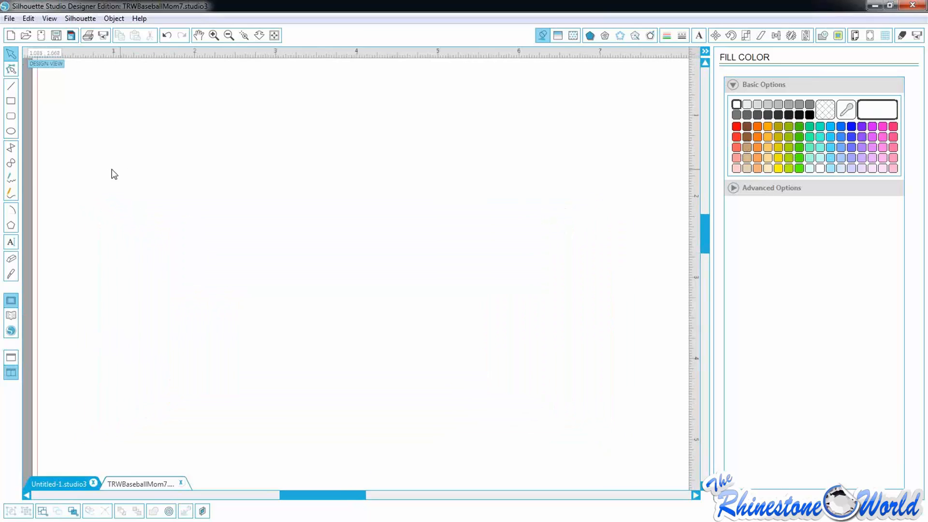
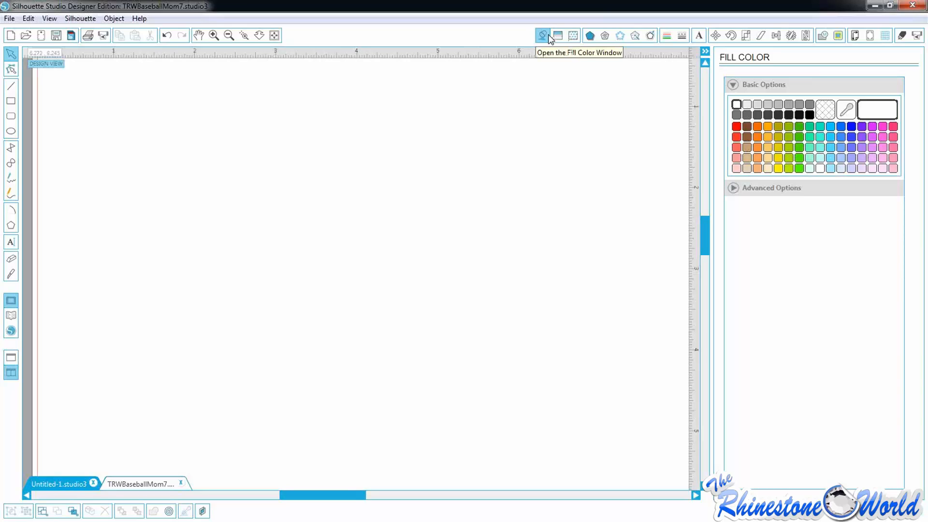
Look through the Fill Gradient, Fill Pattern, Shadow and Sketch options
click(558, 36)
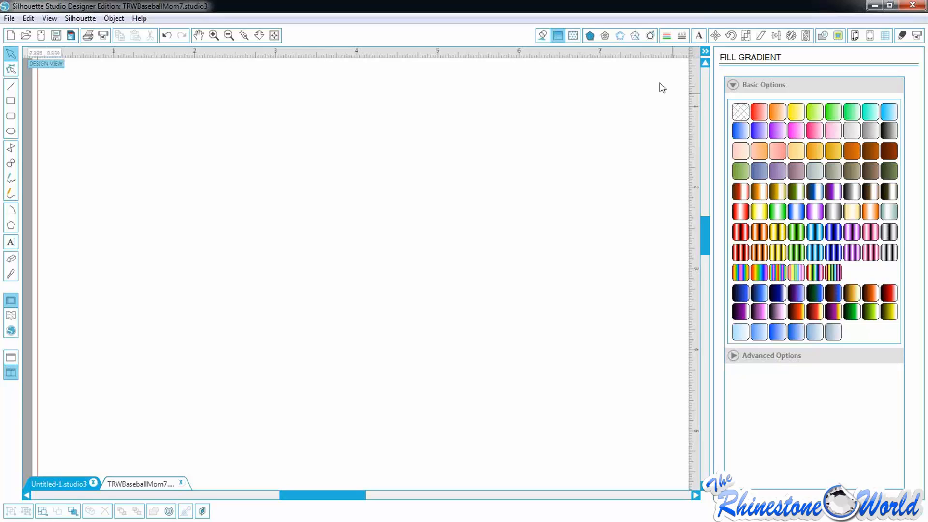
click(573, 37)
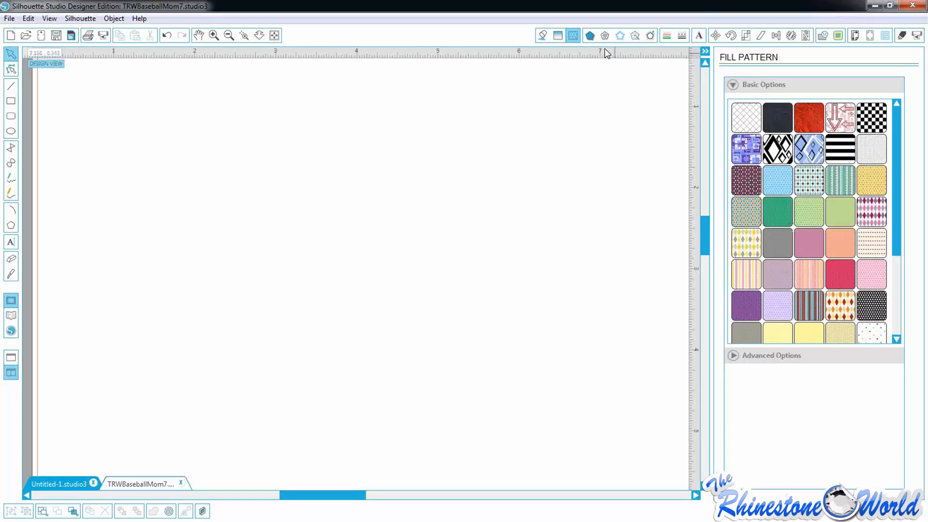
click(590, 36)
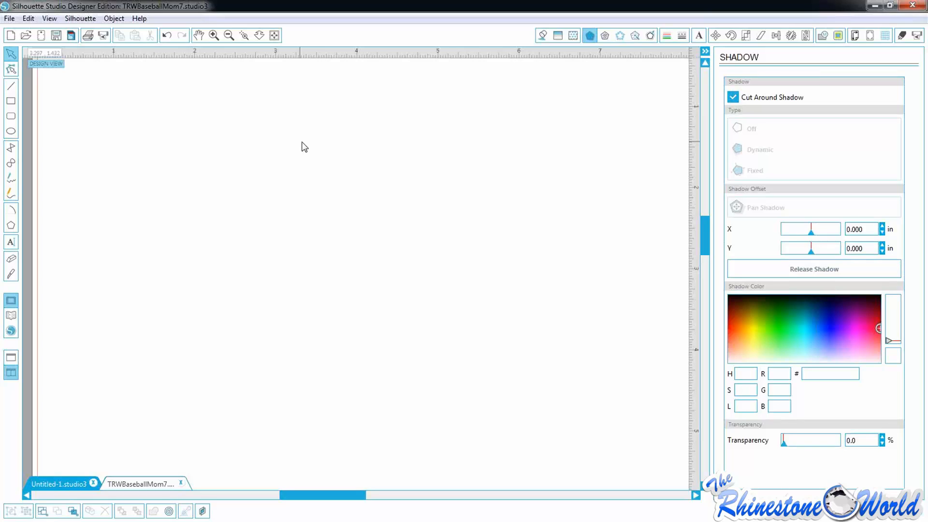
click(605, 37)
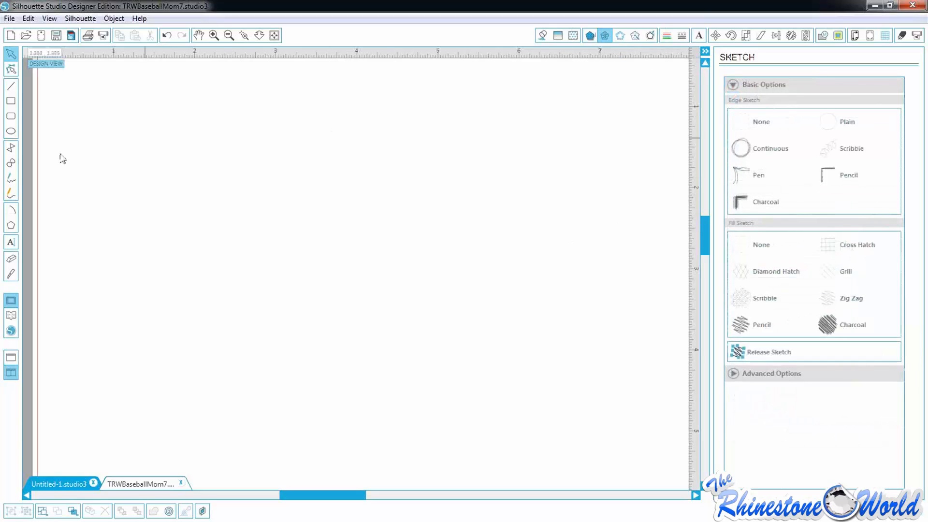
Draw a rounded rectangle about 4.05 in wide and 2.69 in high on the empty page
click(10, 116)
drag(100, 137, 430, 355)
click(11, 54)
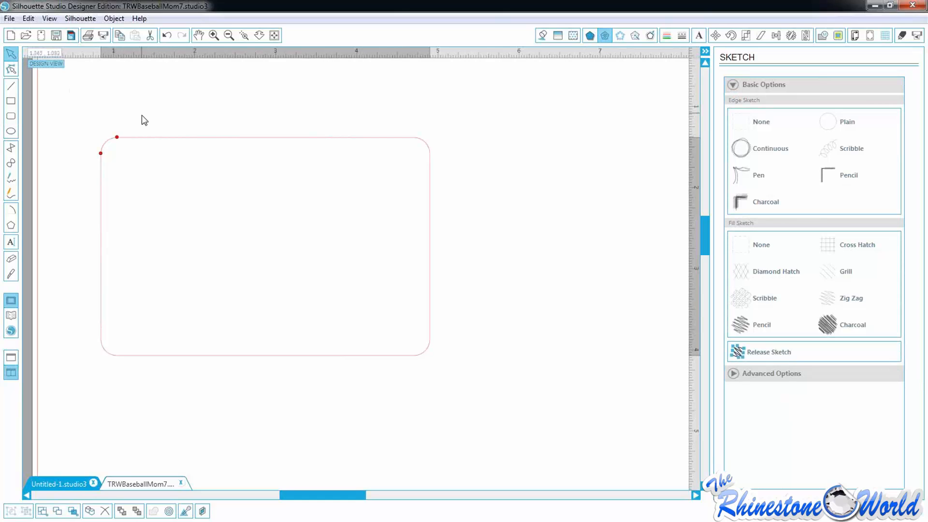
Try several fill sketches on the rounded rectangle, including Zig Zag, Pencil and Scribble, and finish with Diamond Hatch
click(152, 138)
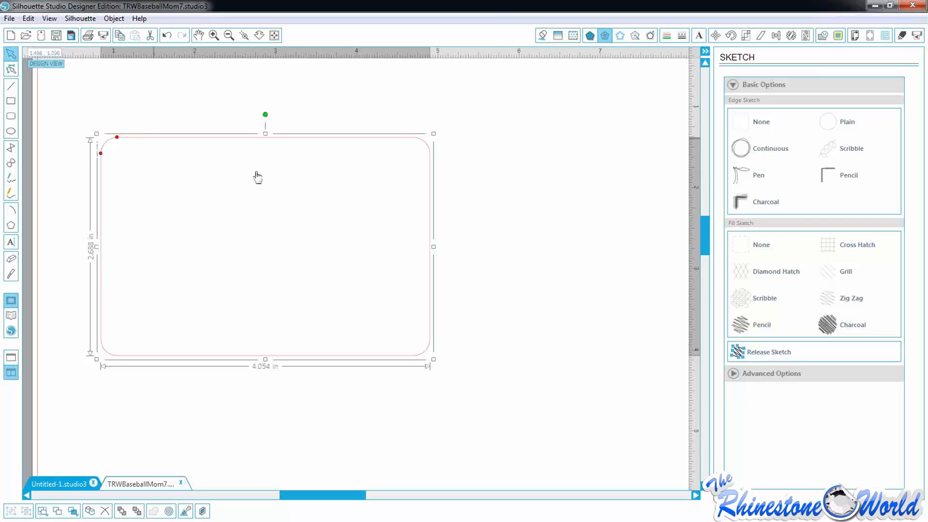
click(767, 279)
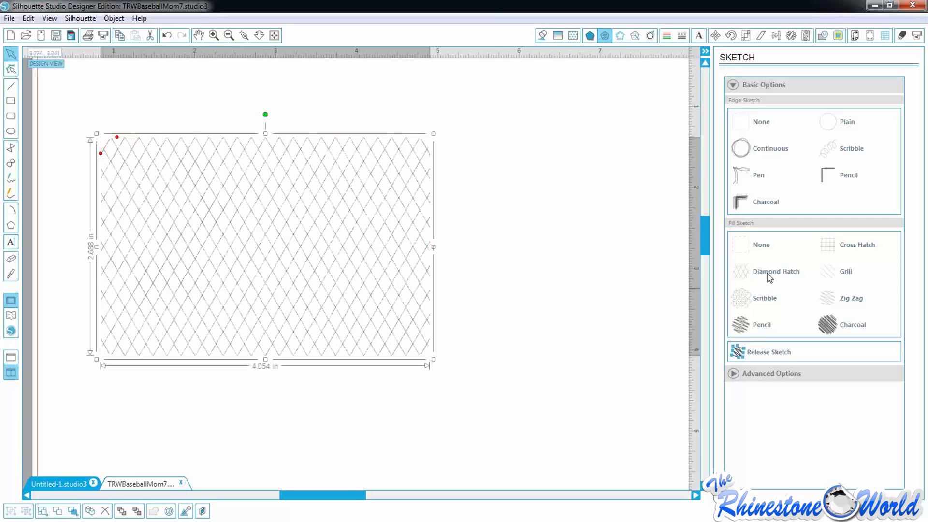
click(765, 300)
click(839, 299)
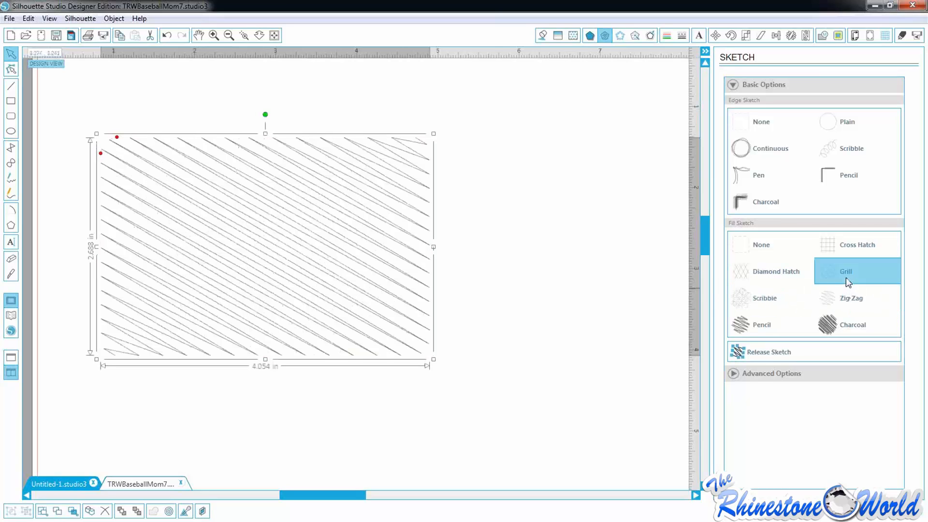
click(847, 282)
click(845, 259)
click(768, 325)
click(827, 325)
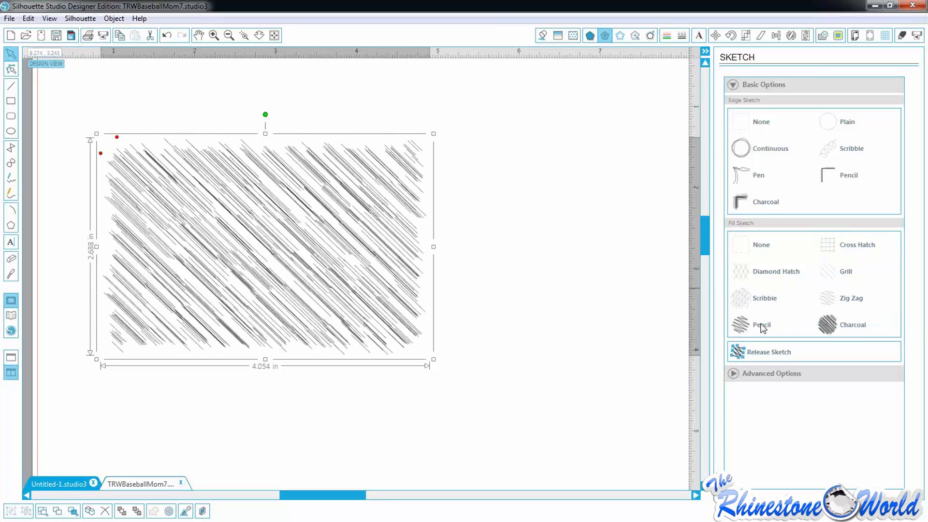
click(766, 297)
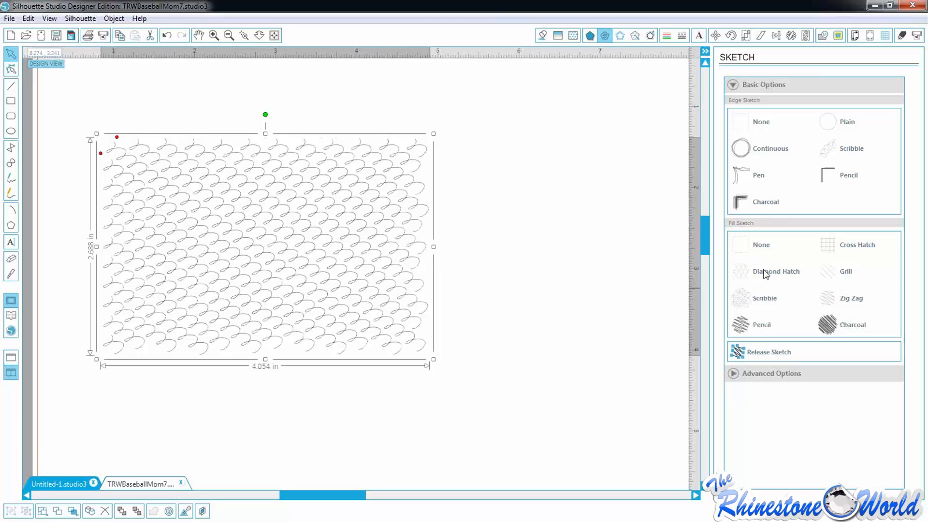
click(764, 273)
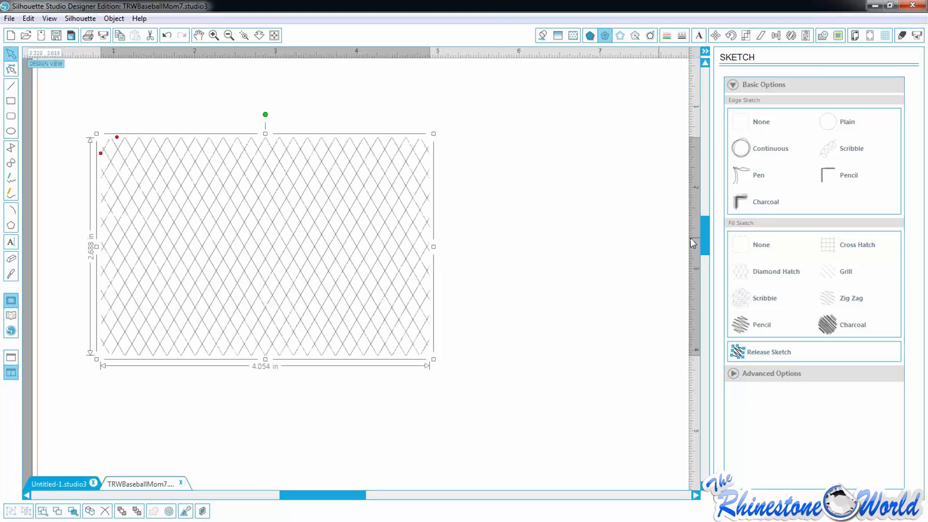
Try the Pen edge sketch on the hatched rectangle, switch it to the Scribble edge, and shift the shape slightly up and right
click(755, 176)
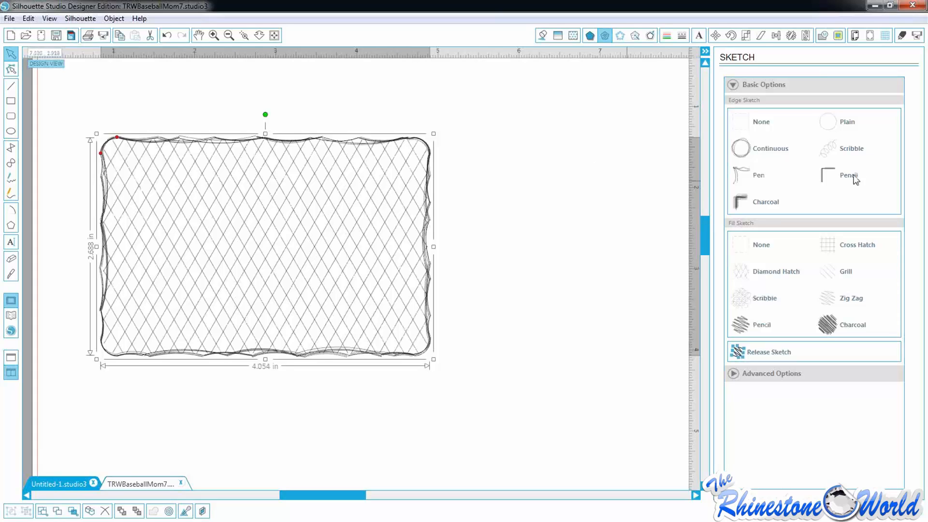
click(849, 150)
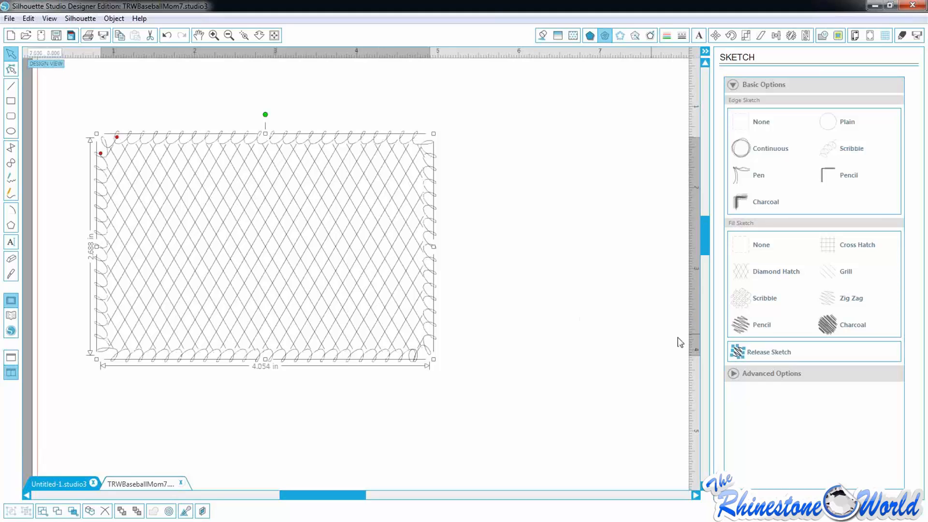
mouse_move(433, 221)
mouse_down()
mouse_move(544, 229)
mouse_move(484, 167)
mouse_move(473, 205)
mouse_up()
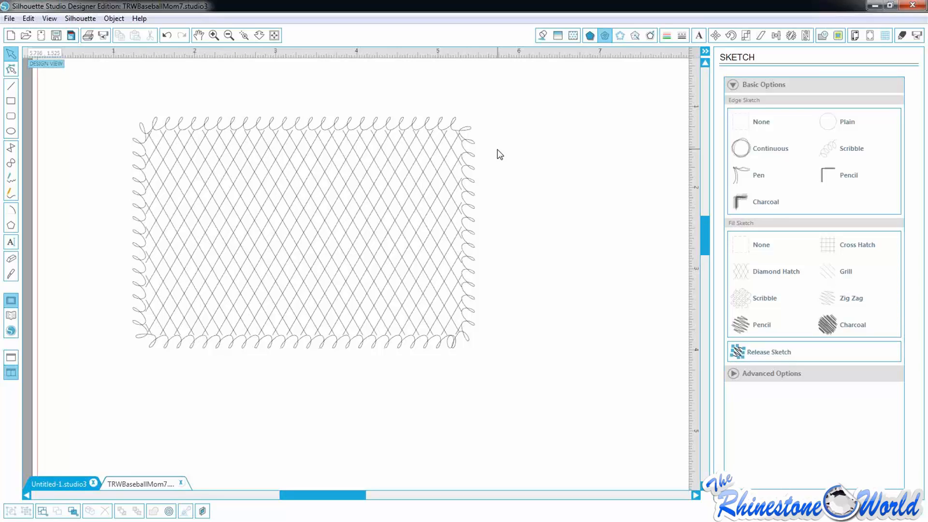
Delete the sketched rounded rectangle from the page
drag(340, 270, 520, 390)
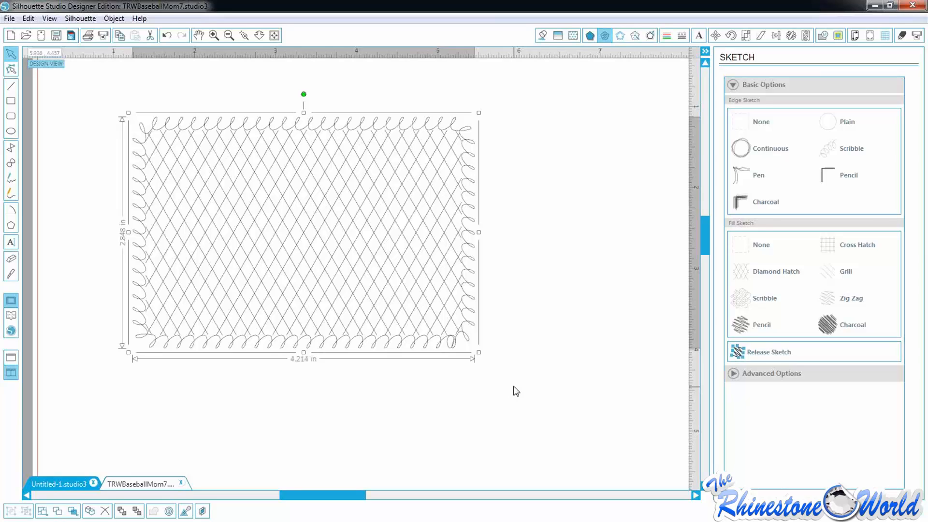
key(Delete)
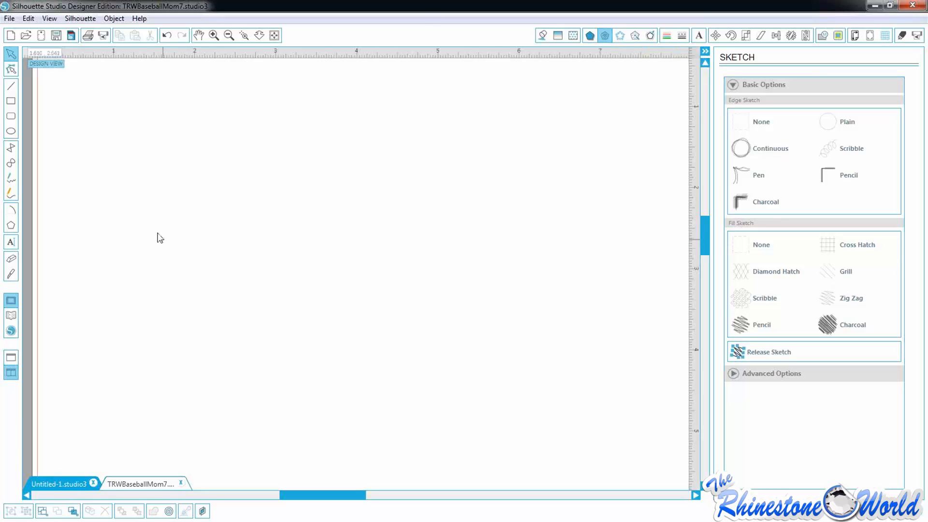
Add the text "Baseball" in Arial Unicode MS at 72 pt to the page and shift it slightly down and left
click(11, 241)
click(163, 222)
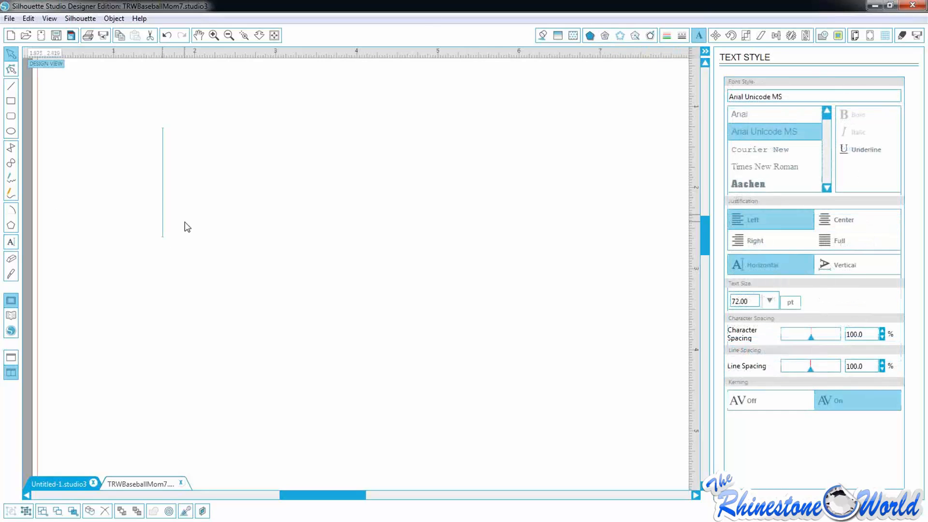
text(Baseball)
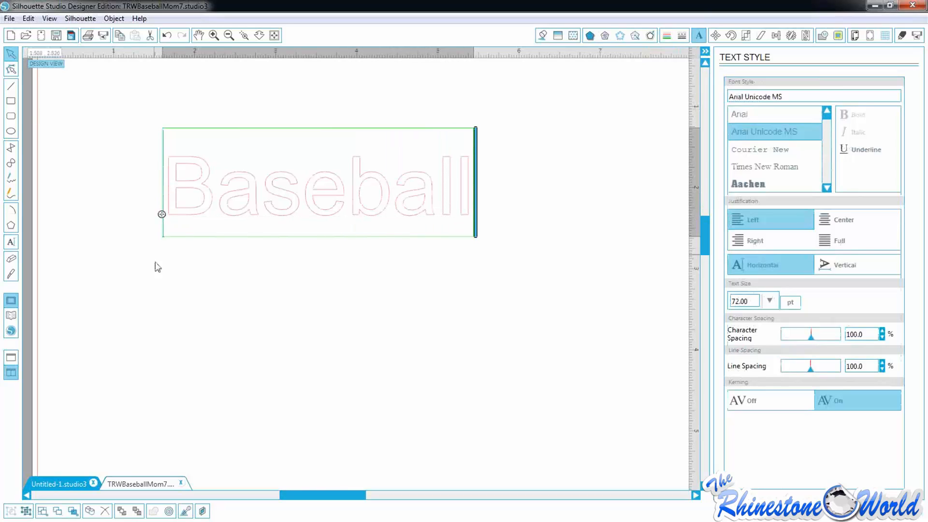
click(114, 128)
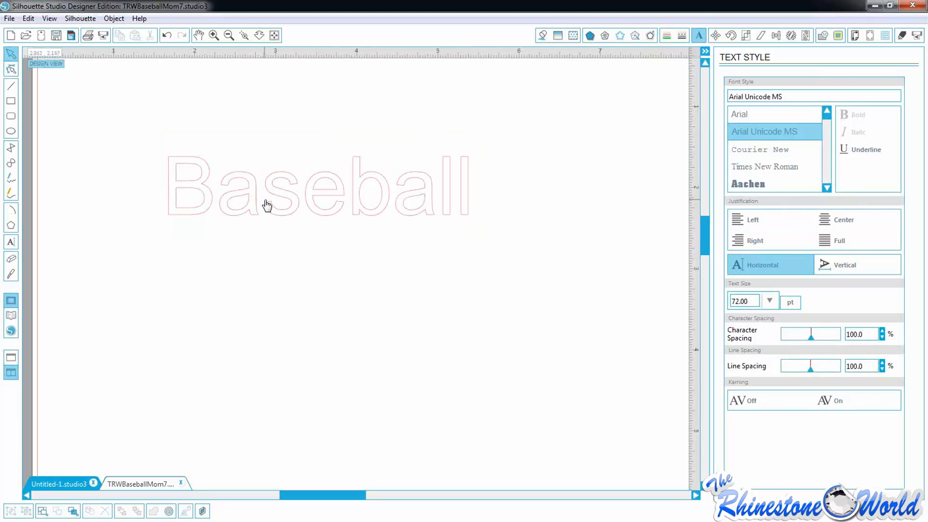
drag(266, 205, 243, 229)
click(679, 78)
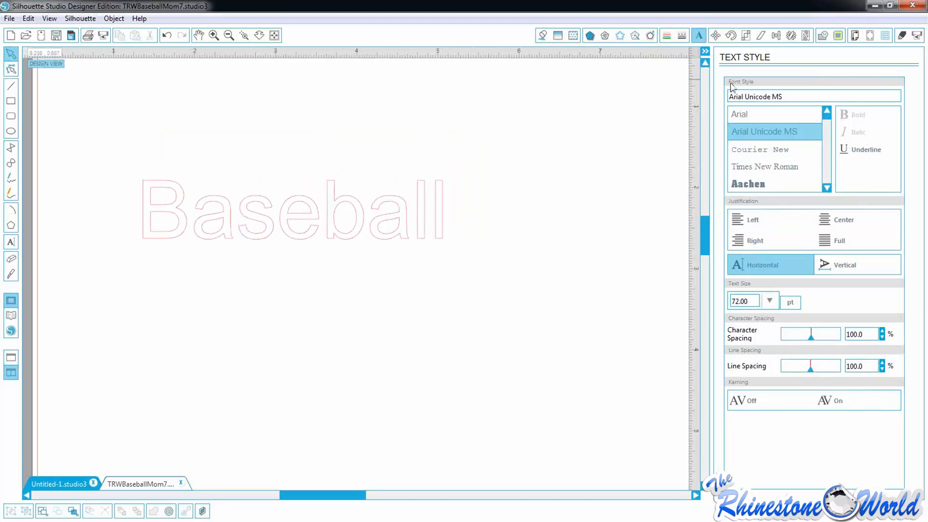
Move the "Baseball" text to the right and change its font to Brush Script MT
click(437, 211)
drag(436, 211, 326, 211)
drag(237, 205, 201, 203)
double_click(516, 213)
drag(785, 96, 600, 95)
text(b)
text(rush Script MT)
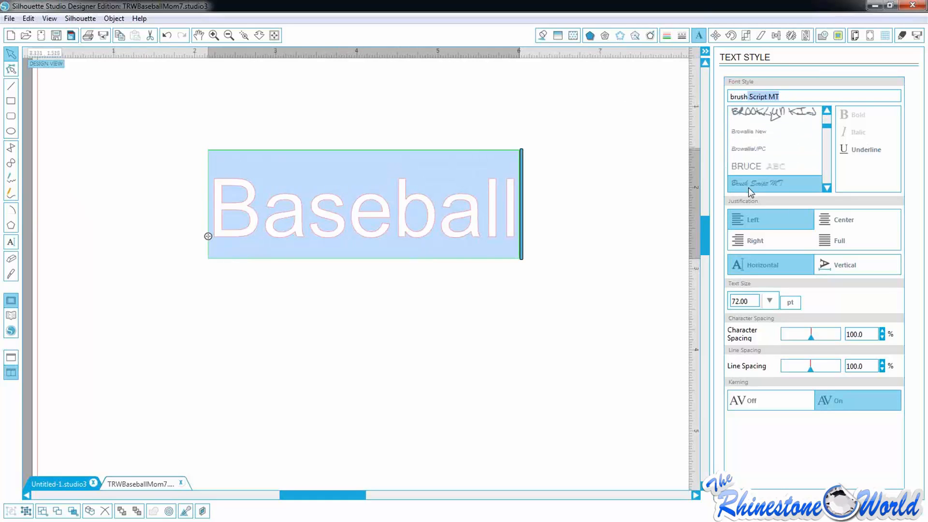
click(751, 190)
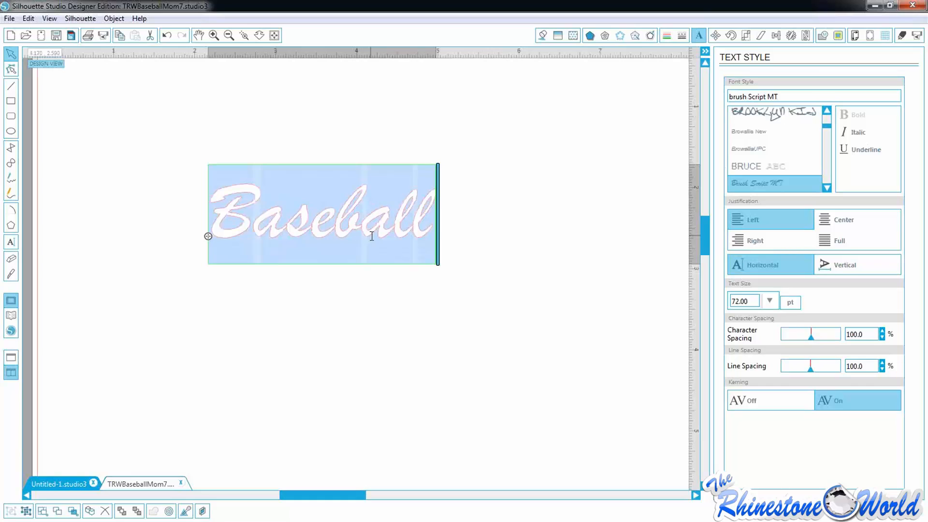
click(164, 207)
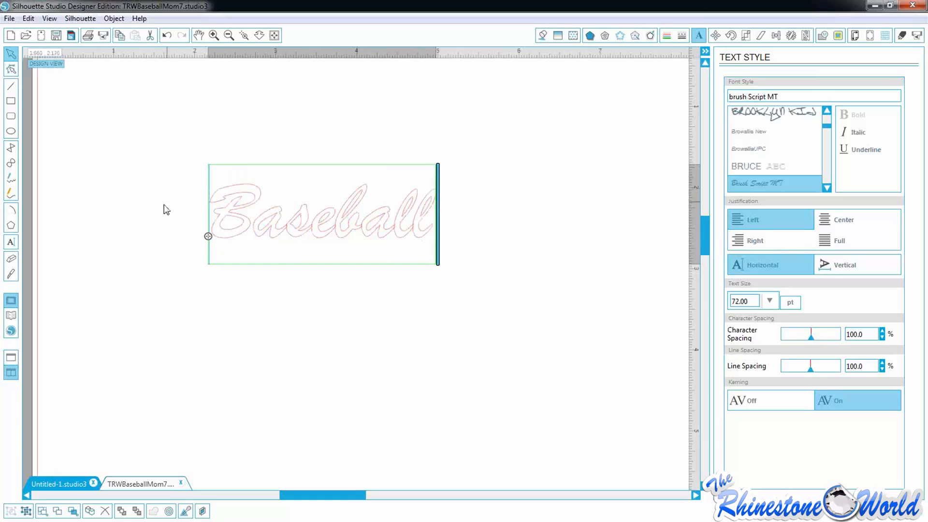
Enlarge the "Baseball" text to about 9.7 in wide, starting near the page's left edge
click(233, 221)
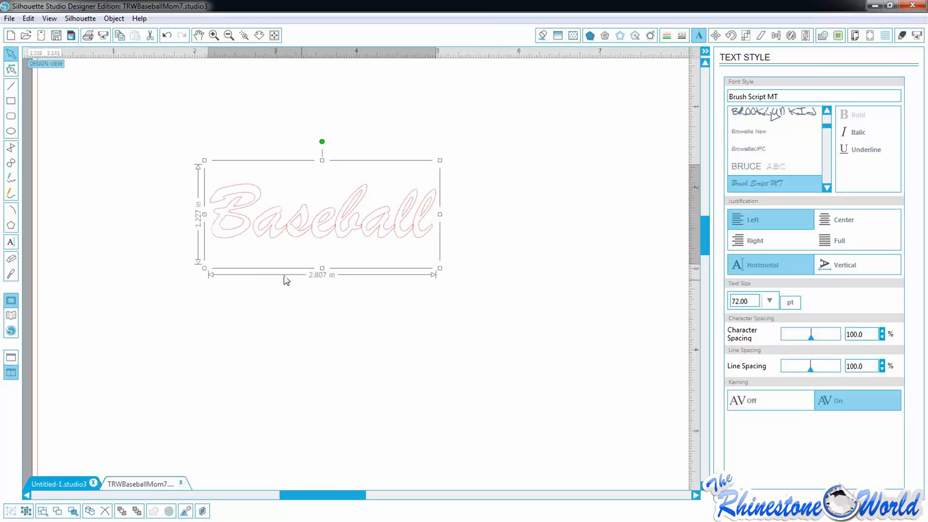
drag(204, 268, 55, 348)
drag(217, 296, 237, 220)
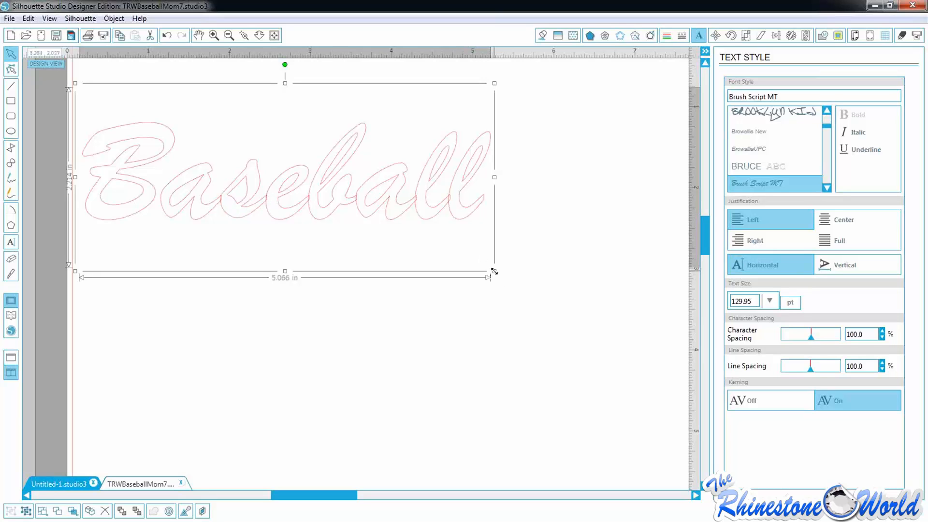
drag(494, 271, 712, 374)
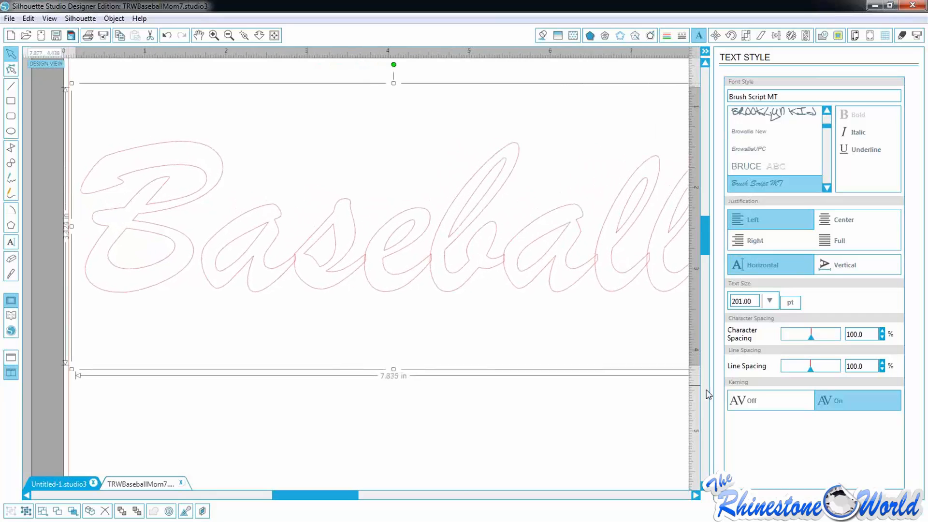
click(228, 35)
click(228, 36)
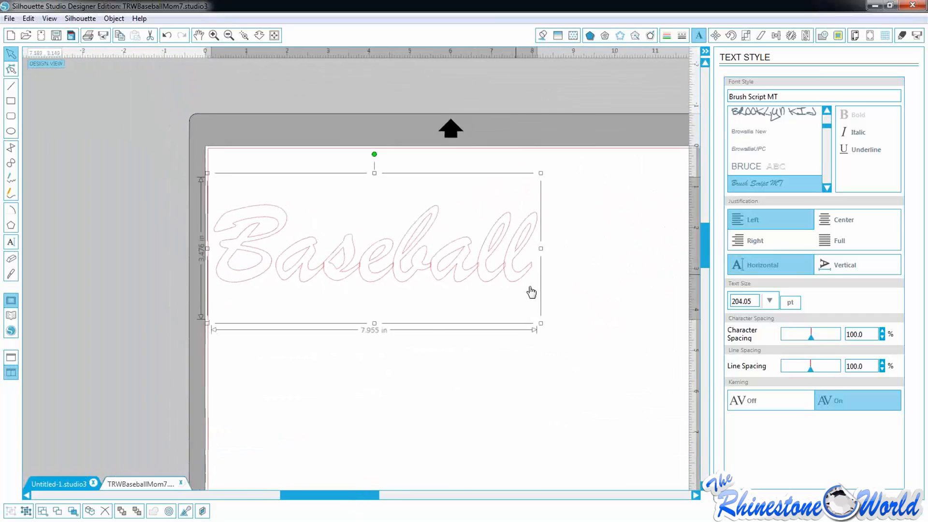
drag(521, 319, 584, 345)
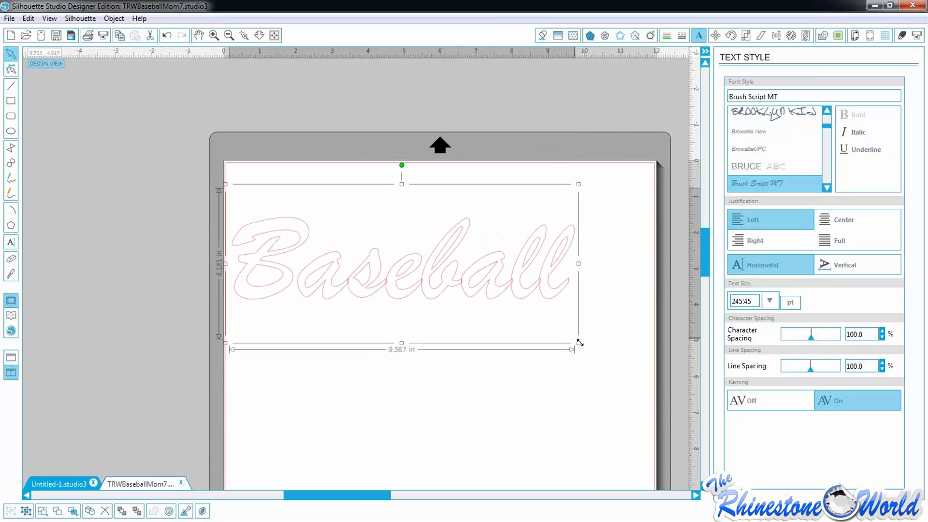
click(492, 396)
scroll(468, 290, up, 1)
Weld the overlapping script letters of the "Baseball" text
click(471, 290)
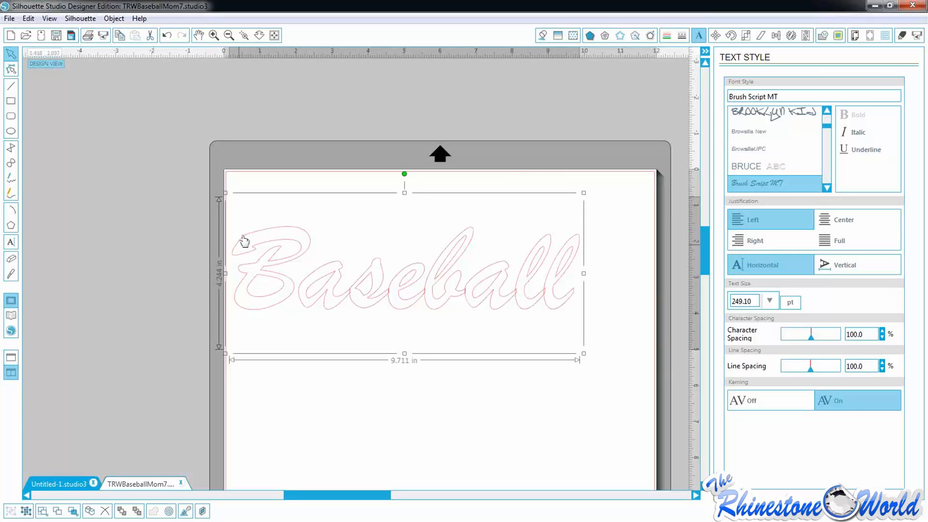
right_click(289, 286)
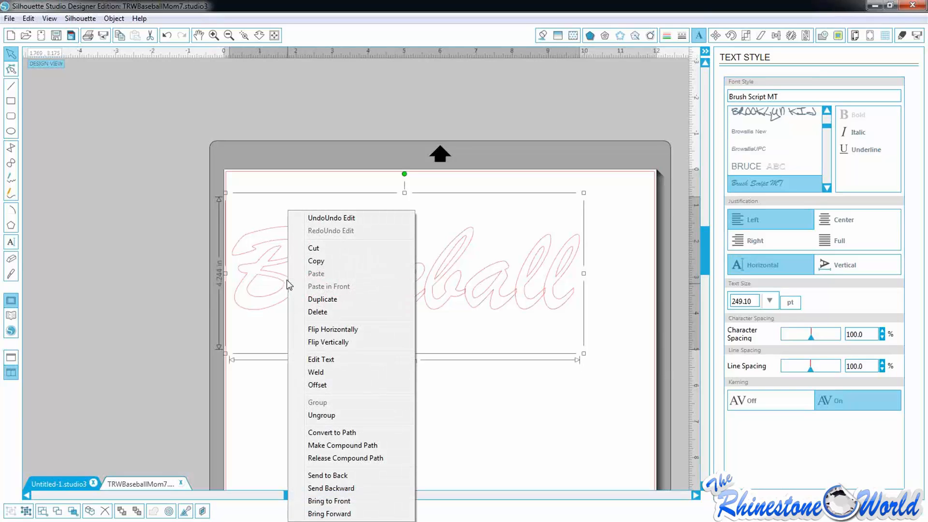
click(325, 374)
click(371, 389)
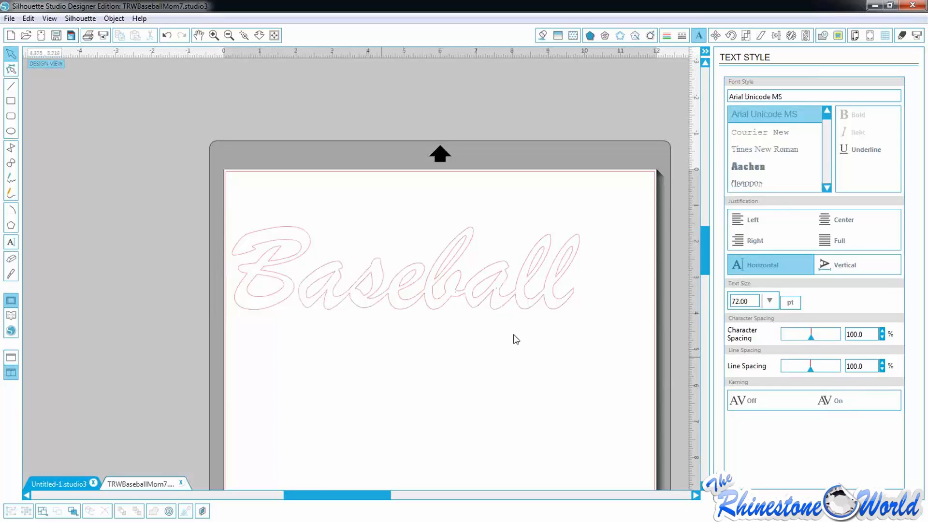
Move the welded letters "aseball" away from the B and return them to their original place
click(428, 305)
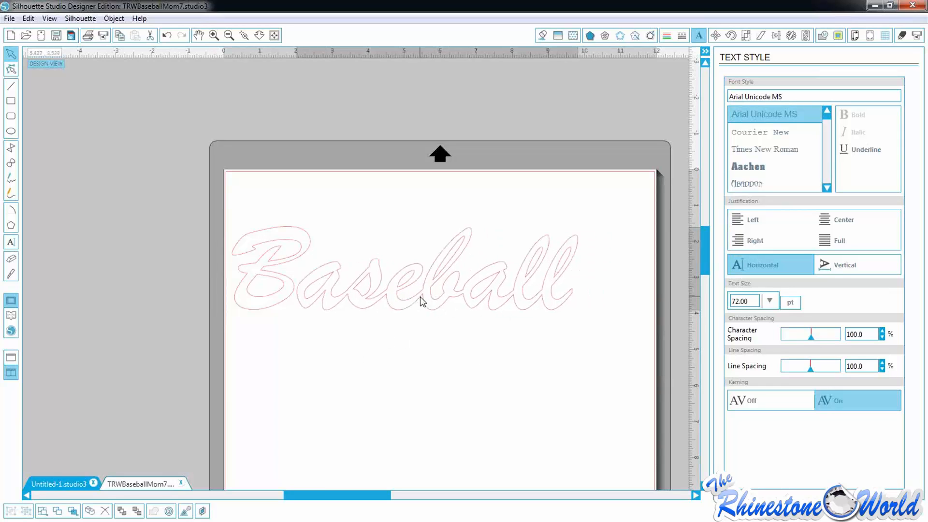
click(420, 297)
mouse_move(448, 295)
mouse_down()
mouse_move(479, 311)
mouse_move(494, 260)
mouse_move(455, 271)
mouse_move(464, 267)
mouse_move(464, 300)
mouse_move(476, 275)
mouse_move(471, 292)
mouse_up()
click(396, 286)
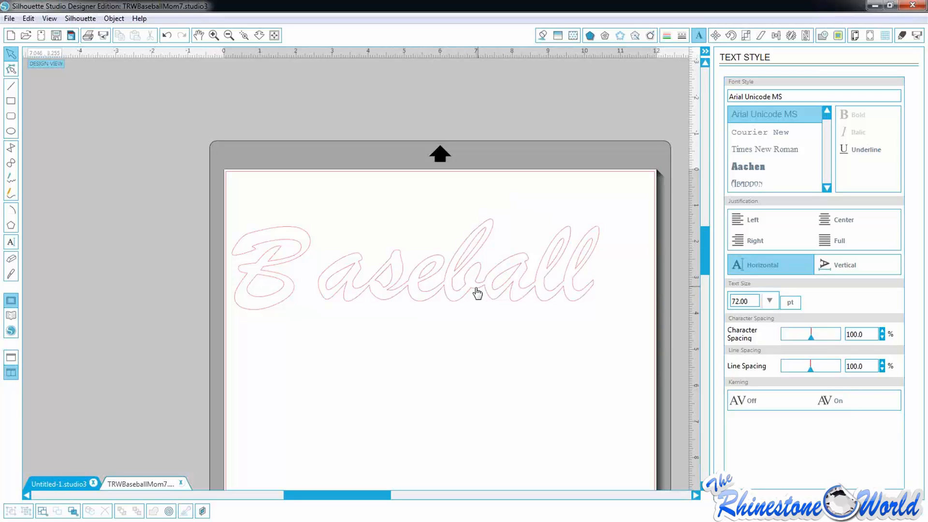
drag(475, 292, 458, 299)
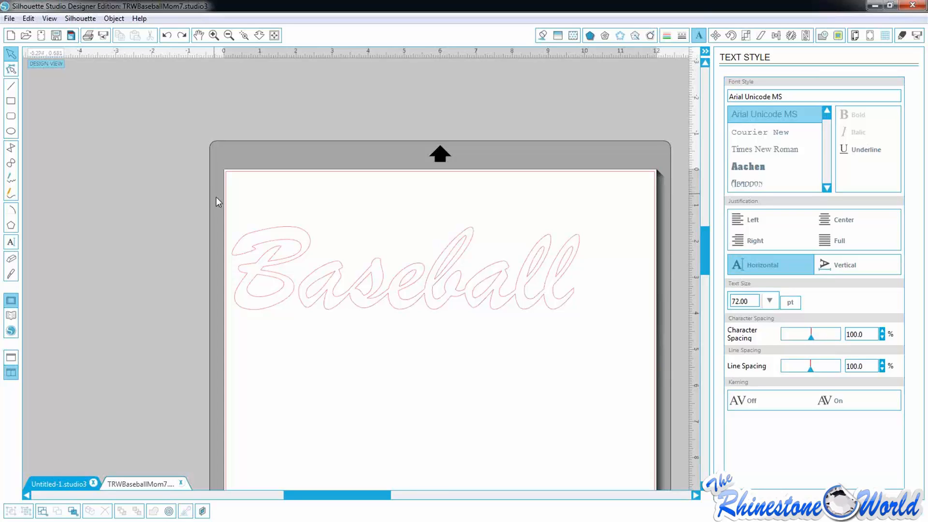
Group the B with the welded letters and move the whole word down and right on the page
drag(176, 209, 609, 338)
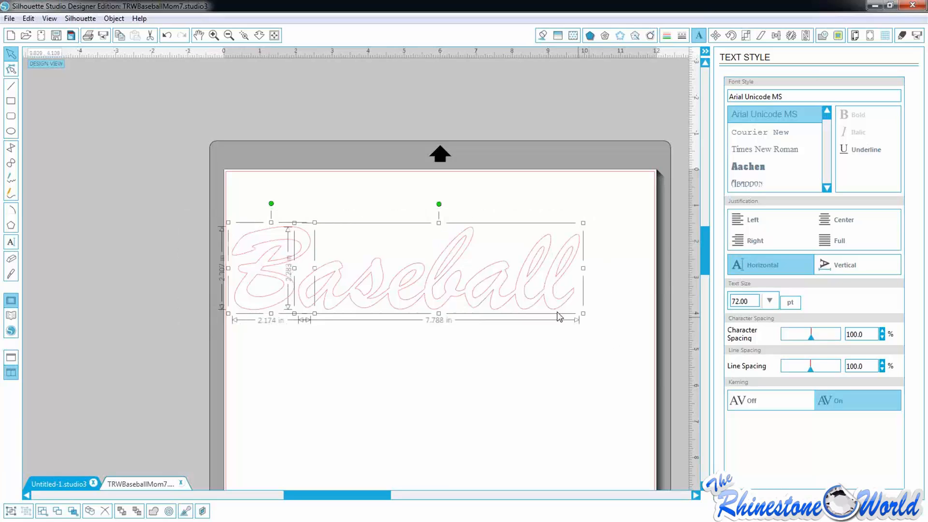
right_click(501, 293)
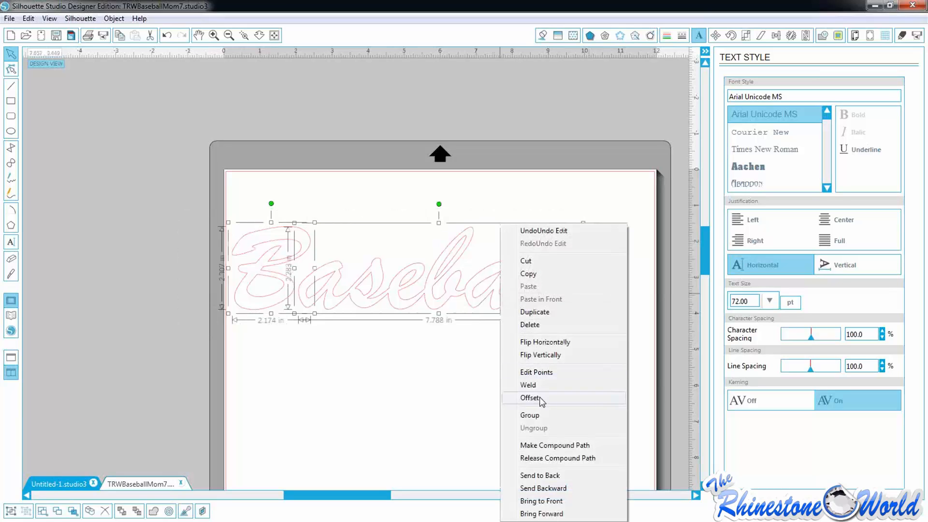
click(529, 415)
click(472, 390)
drag(430, 296, 459, 323)
click(459, 323)
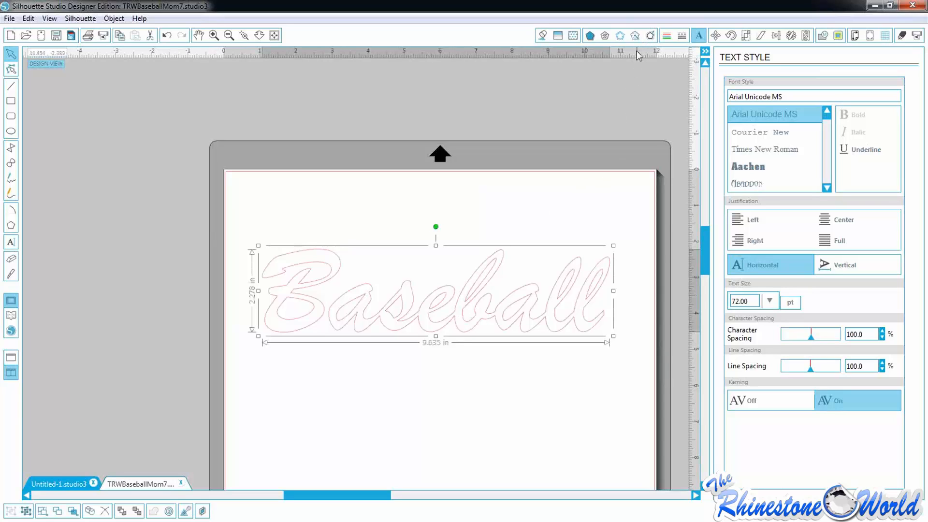
Create a rounded 0.125 in offset outline around the "Baseball" word
click(643, 82)
click(650, 35)
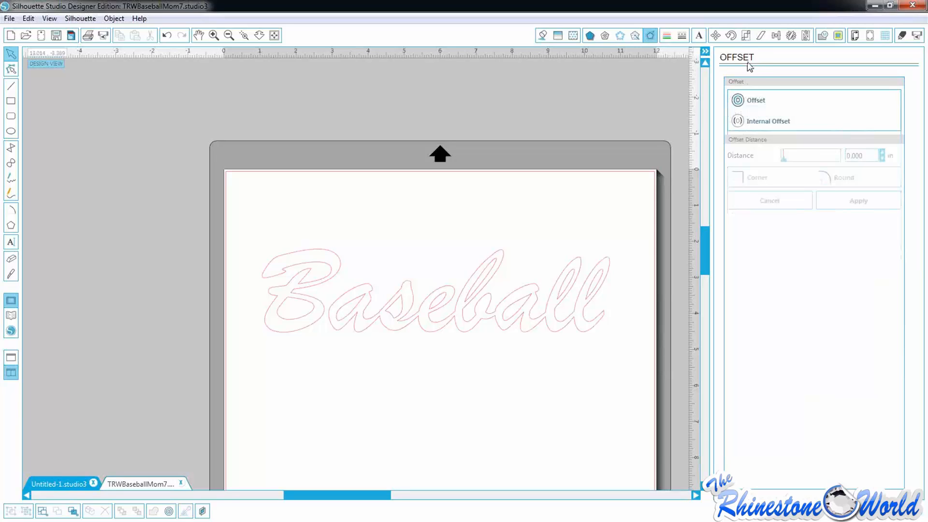
click(755, 102)
click(598, 319)
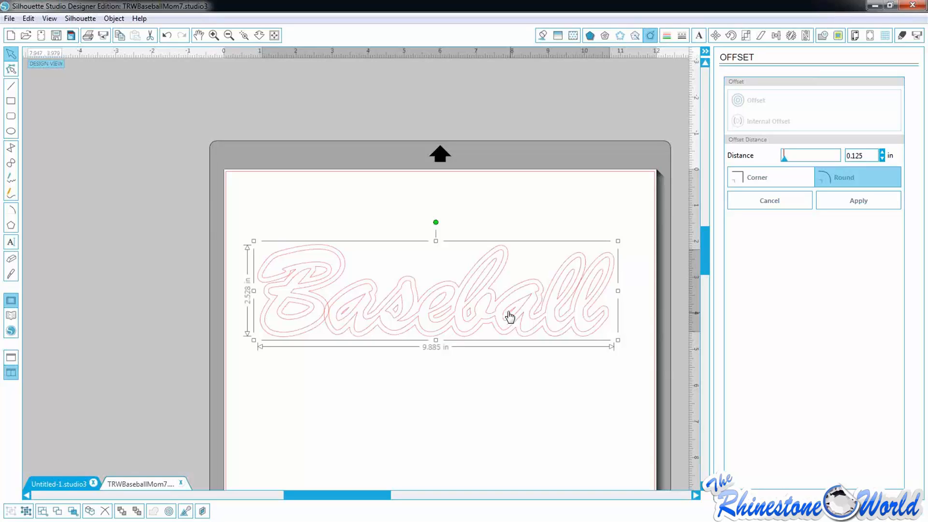
click(251, 244)
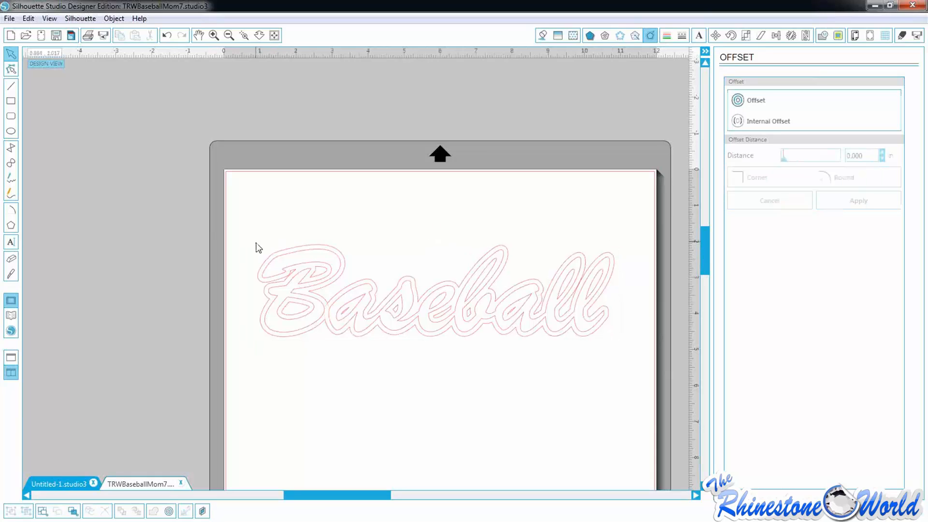
Select the offset outline around "Baseball" and remove it
click(268, 264)
click(285, 222)
click(270, 262)
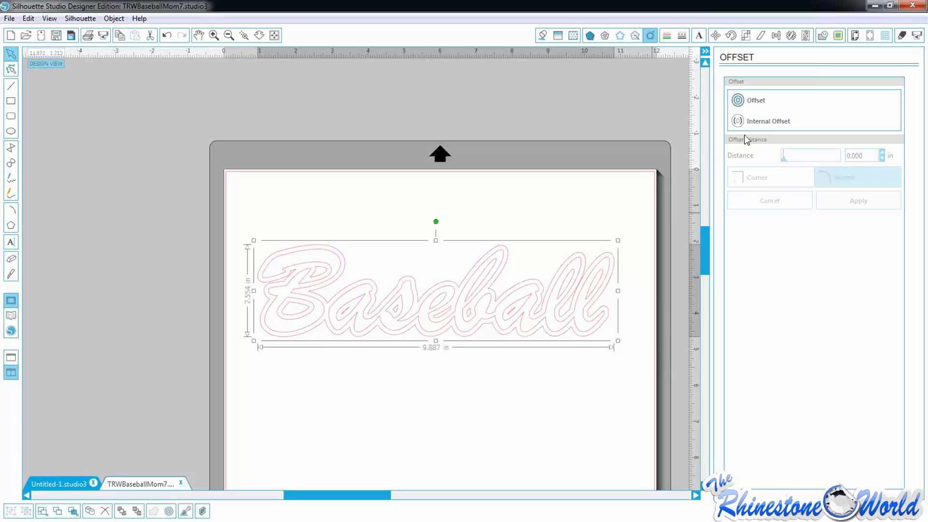
click(549, 276)
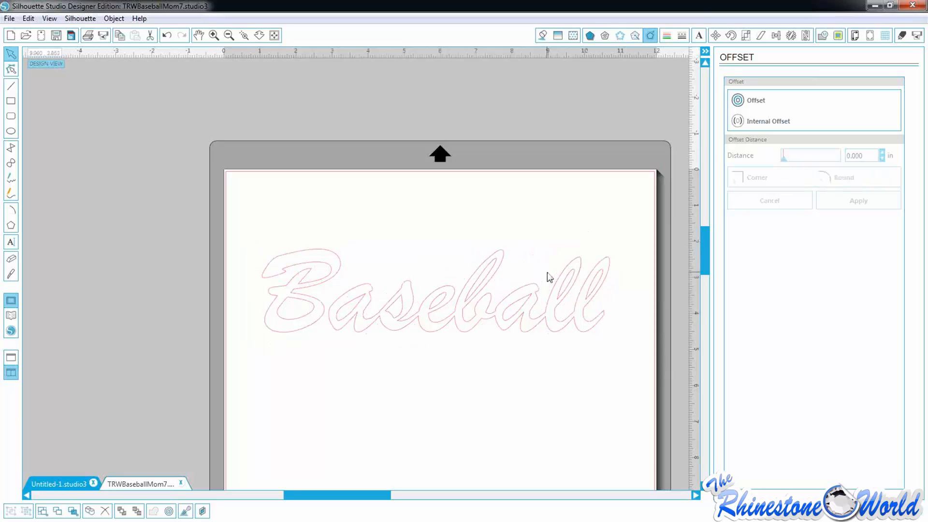
Start a new rounded offset around "Baseball", trying distances of 0.187 in and 0.066 in
click(583, 299)
click(741, 101)
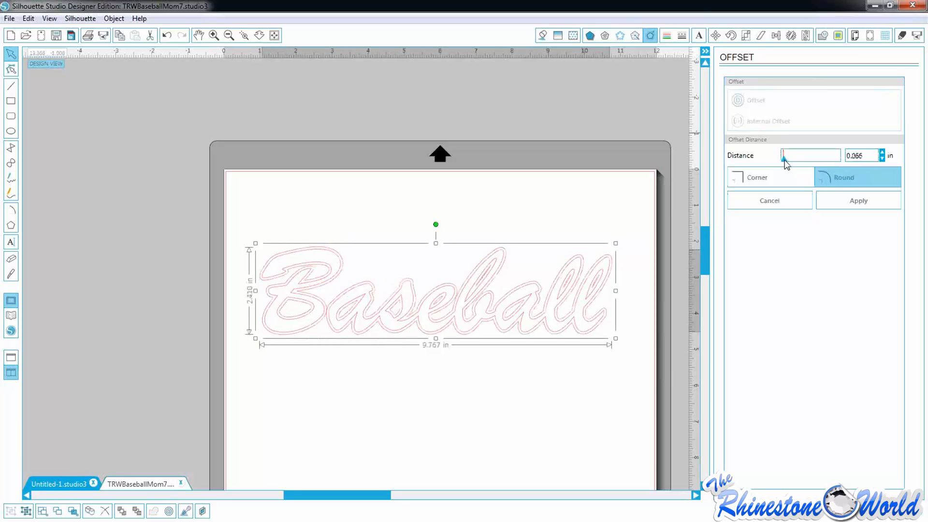
drag(783, 160, 784, 160)
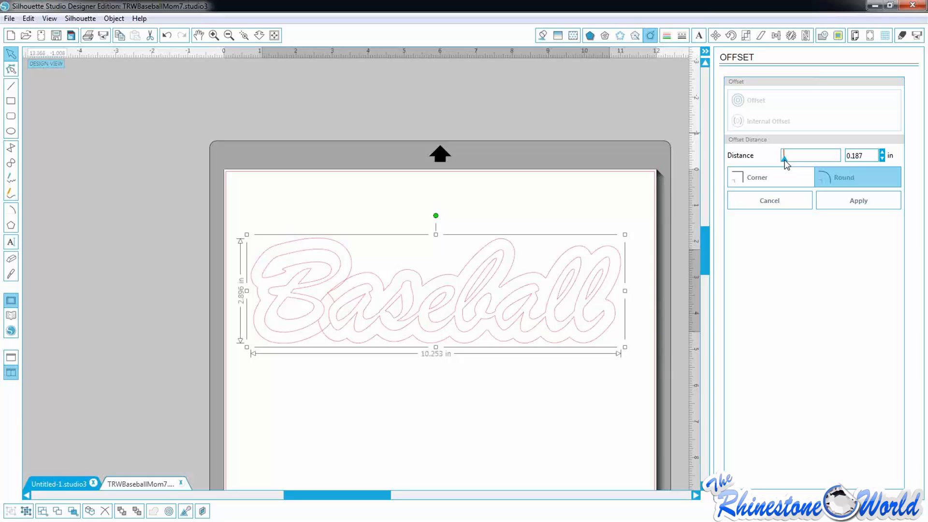
drag(784, 160, 783, 161)
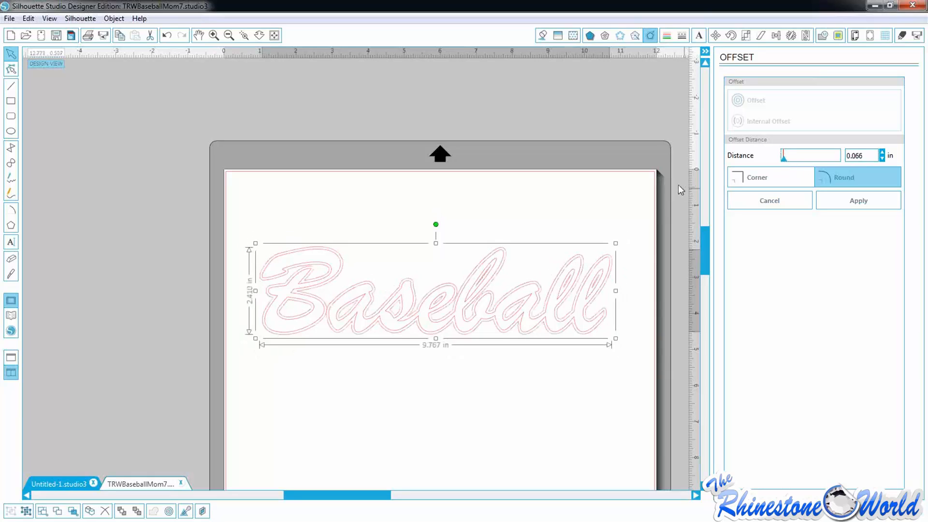
Increase the offset distance gradually to 0.101 in and accept the outline around "Baseball"
click(883, 153)
click(883, 154)
click(883, 153)
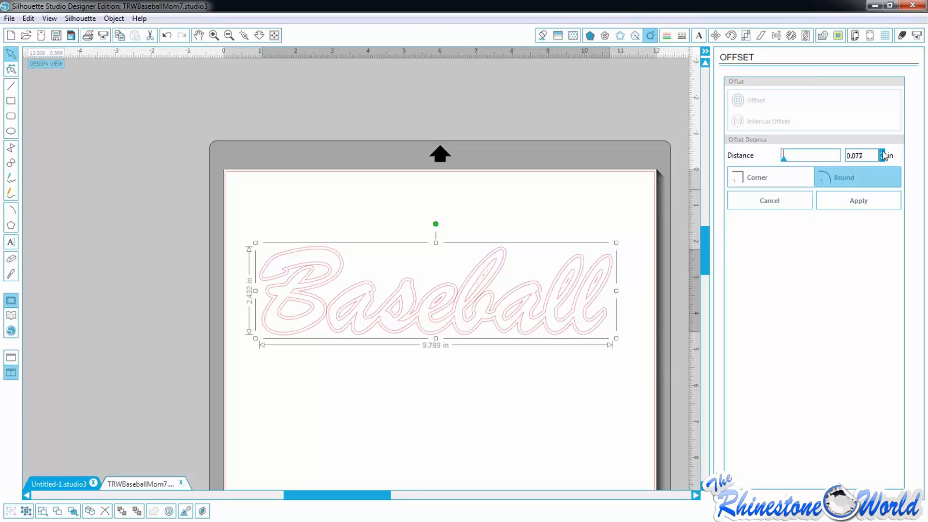
click(883, 153)
click(883, 153)
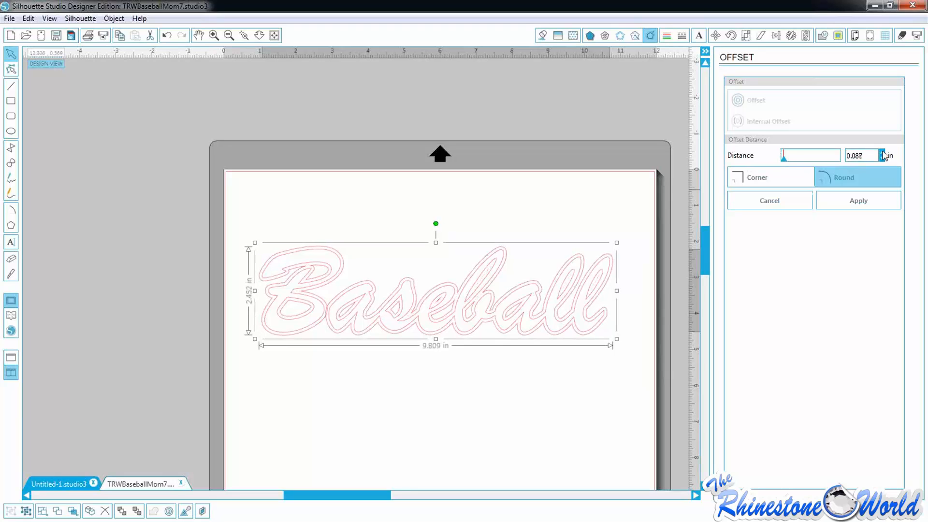
click(883, 153)
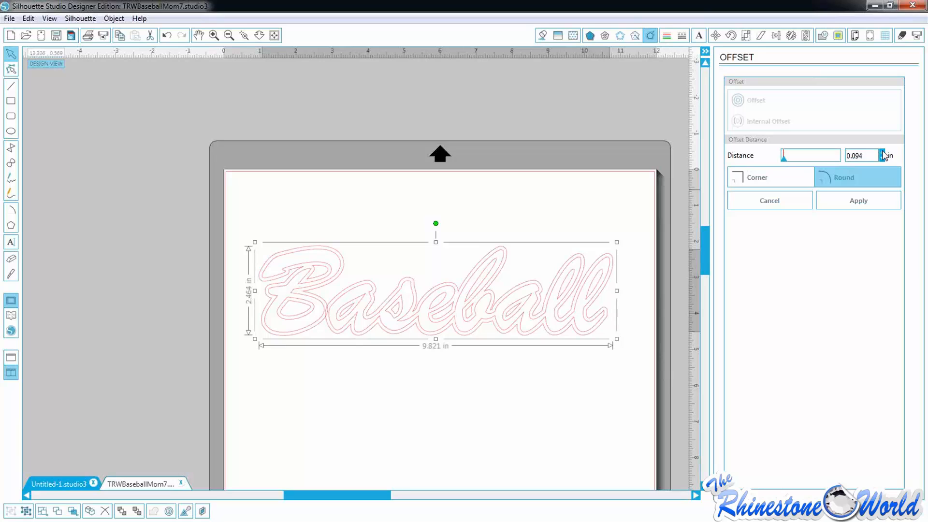
click(883, 153)
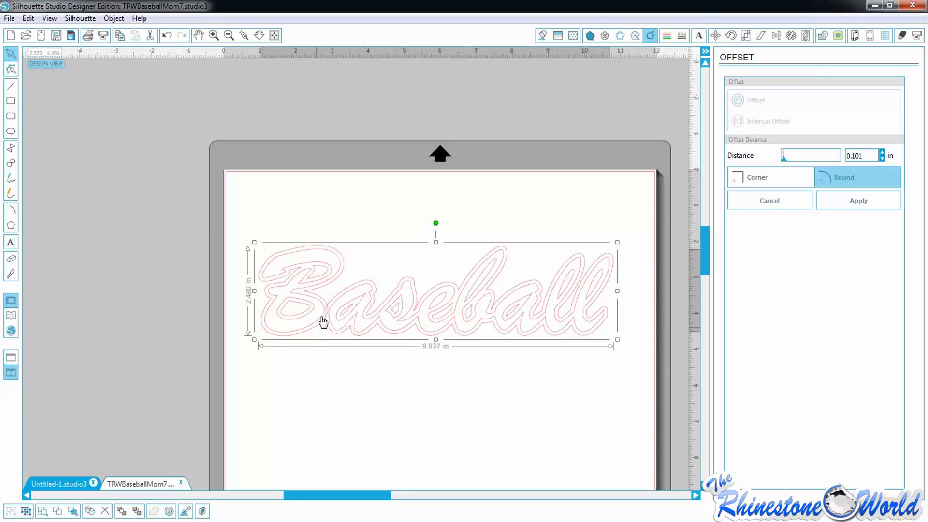
click(337, 379)
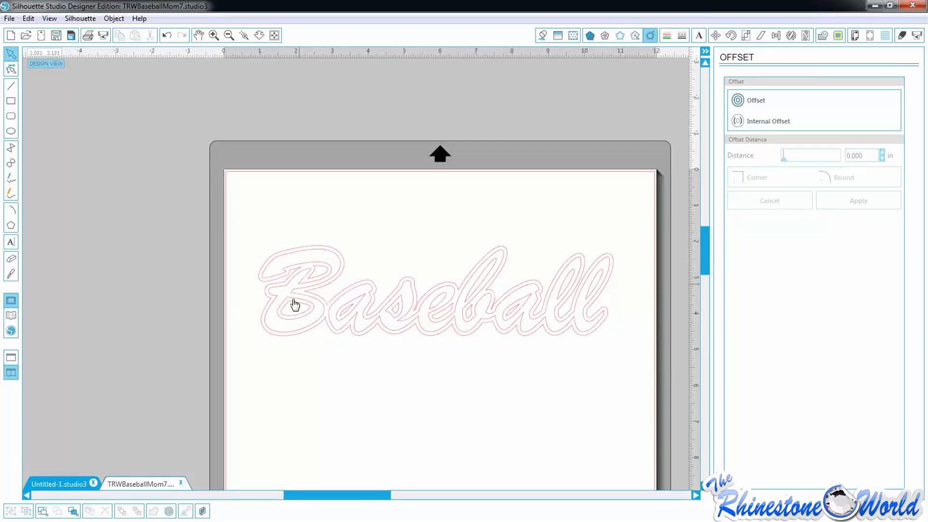
Fill the inner "Baseball" lettering with solid blue, leaving the offset outline unfilled
click(481, 315)
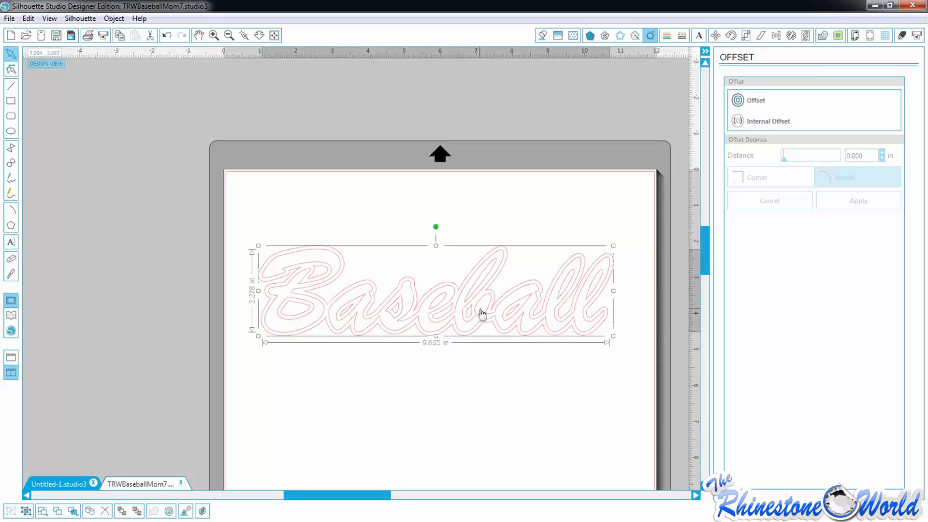
click(542, 35)
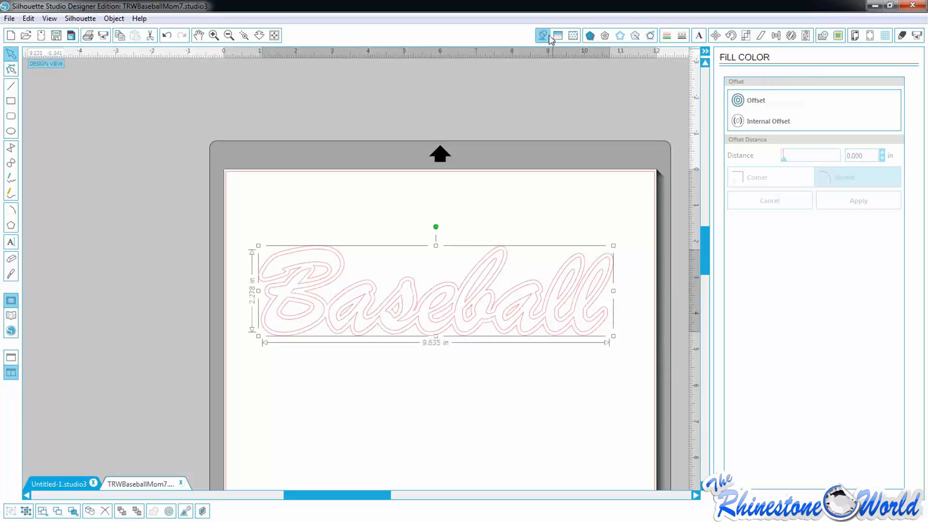
click(851, 127)
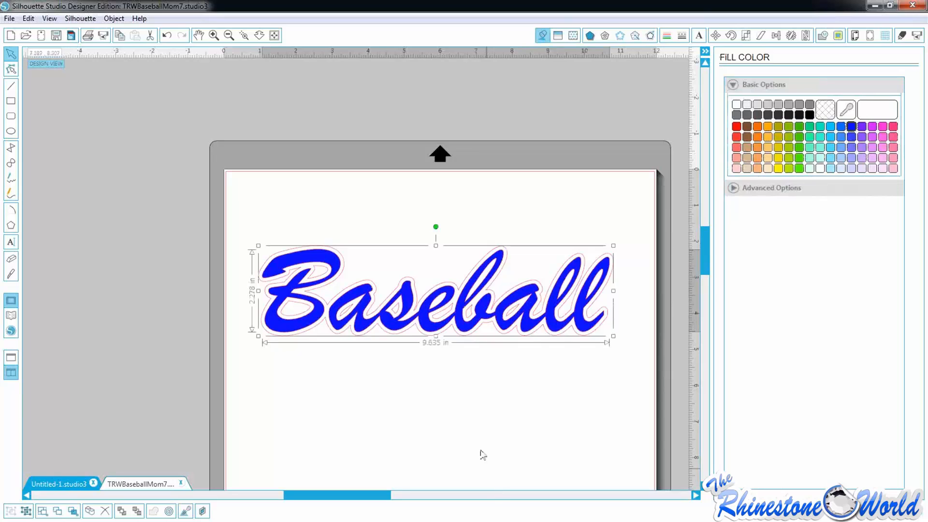
click(467, 410)
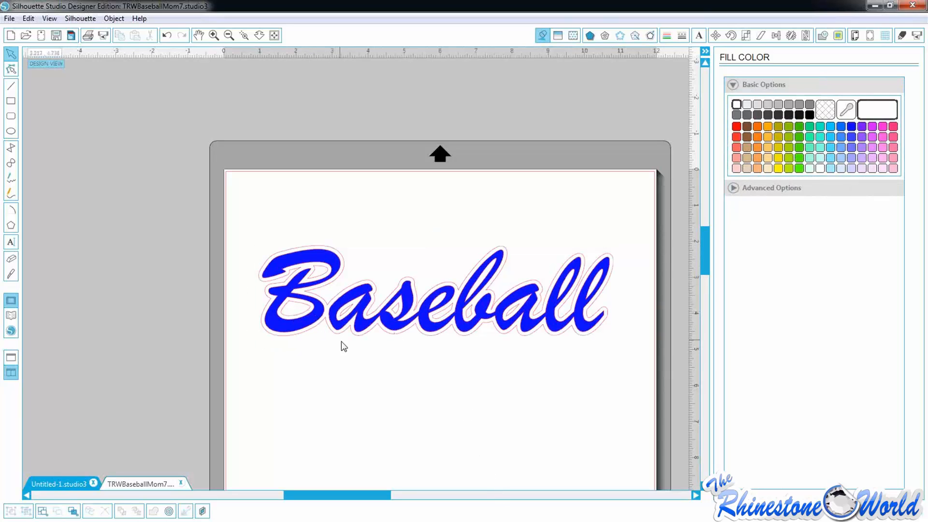
Delete the offset outline around the blue "Baseball" lettering
click(468, 281)
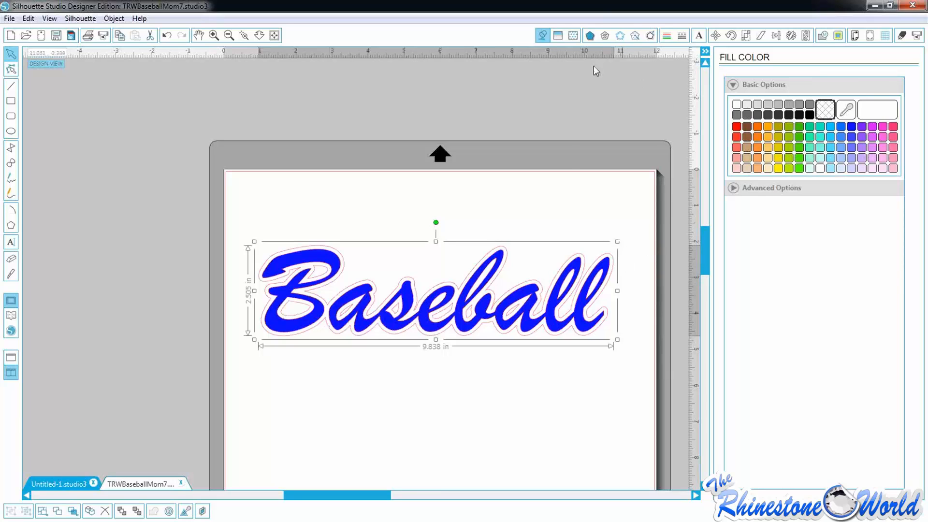
click(526, 216)
click(503, 271)
key(Delete)
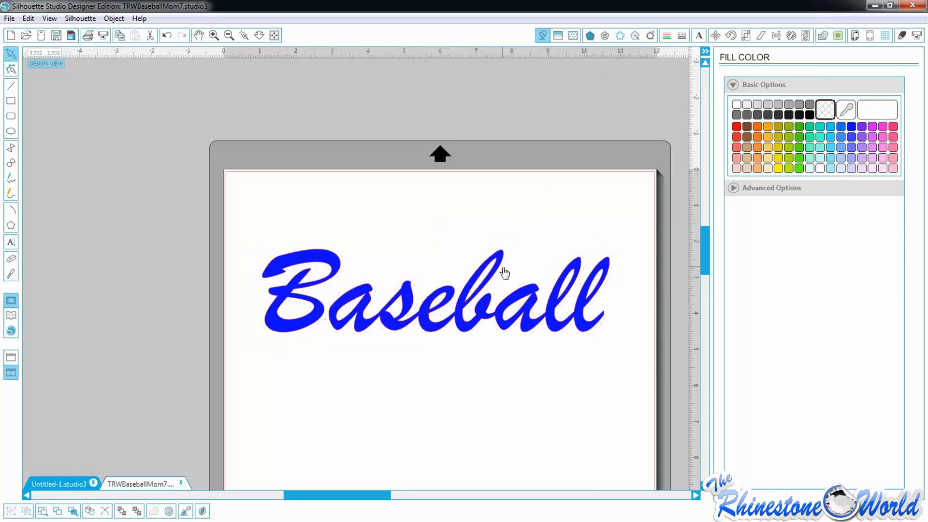
Offset the blue "Baseball" lettering by 0.125 in with rounded corners
click(490, 286)
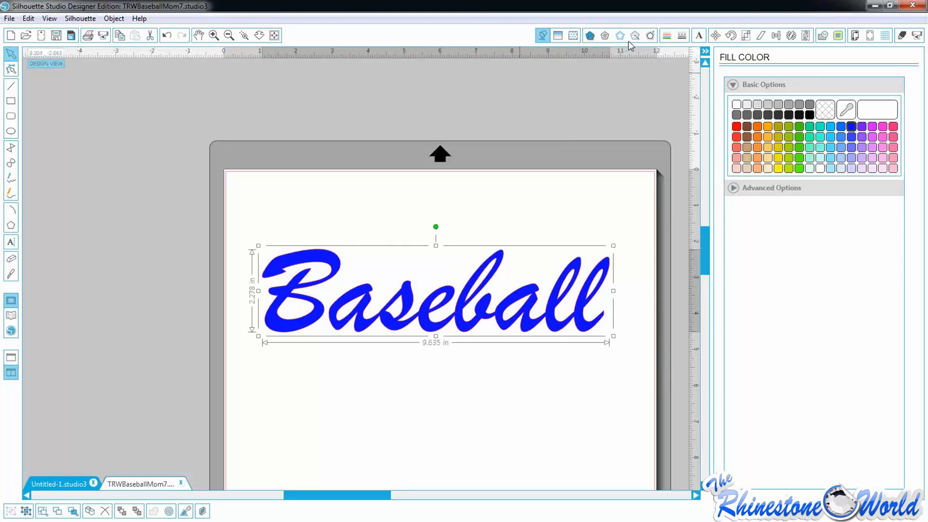
click(650, 36)
click(757, 101)
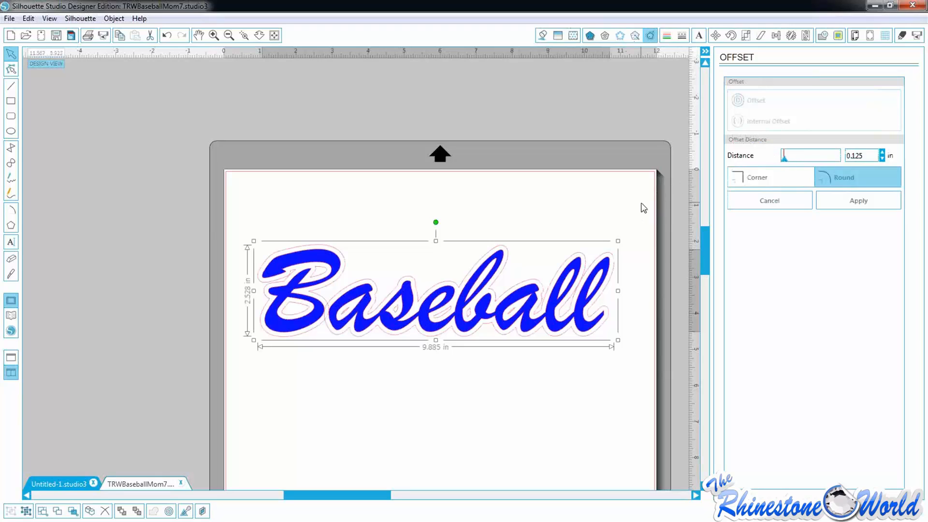
Increase the round offset distance around the Baseball lettering to about 0.187 in
click(783, 160)
drag(783, 161, 785, 160)
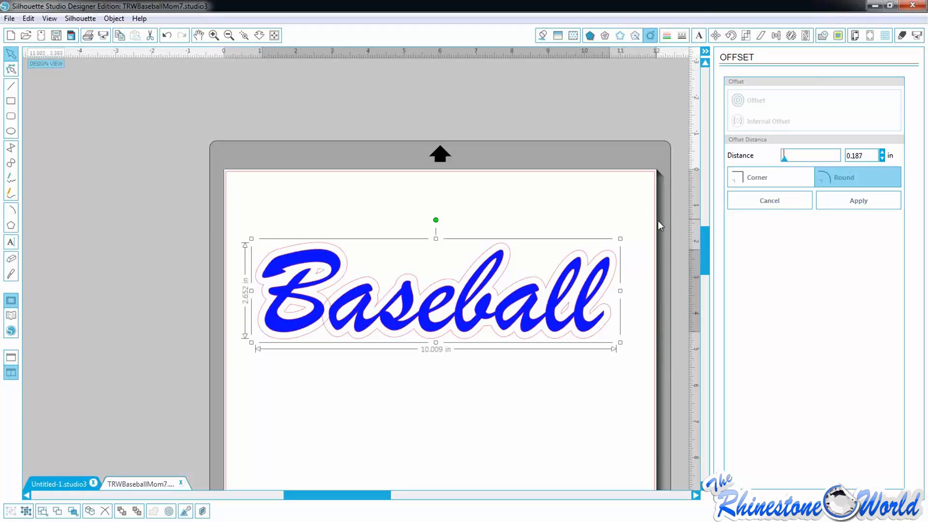
Apply the Edge rhinestone effect with 10ss stones to the offset outline around the Baseball lettering
click(621, 37)
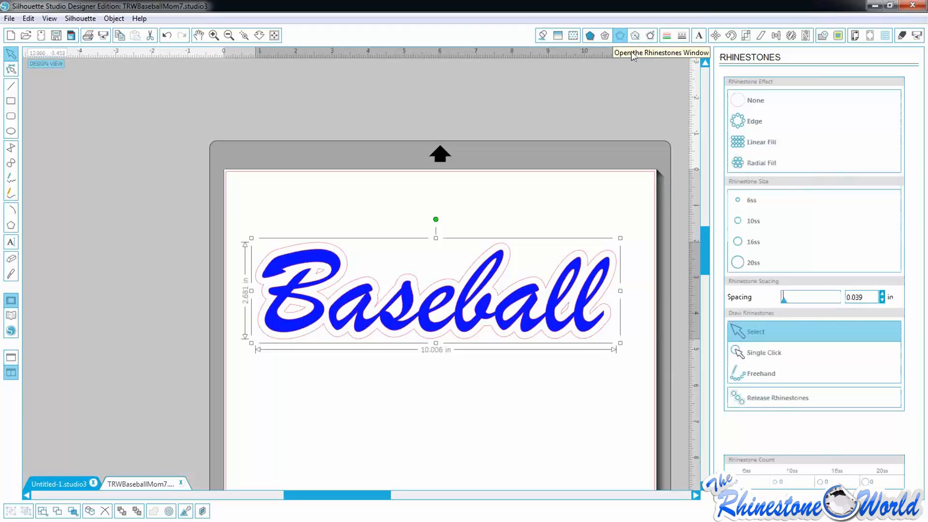
click(585, 199)
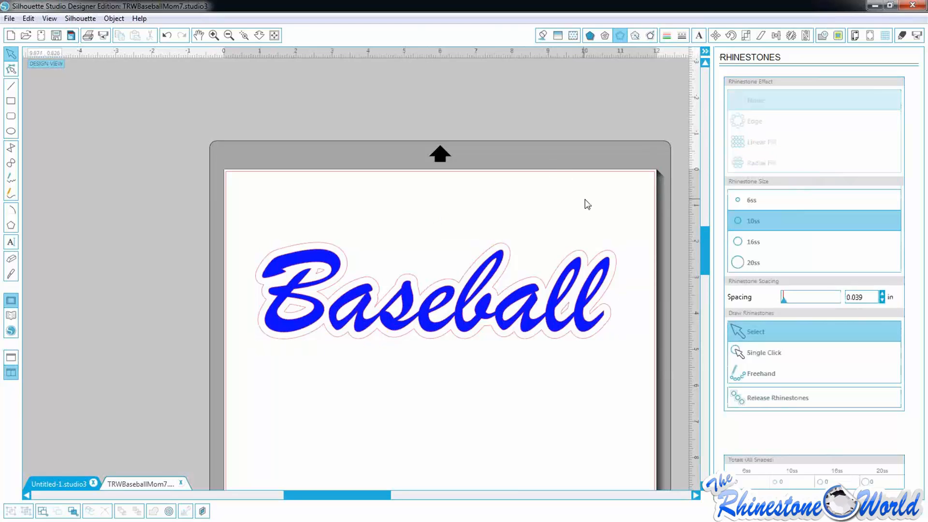
click(531, 282)
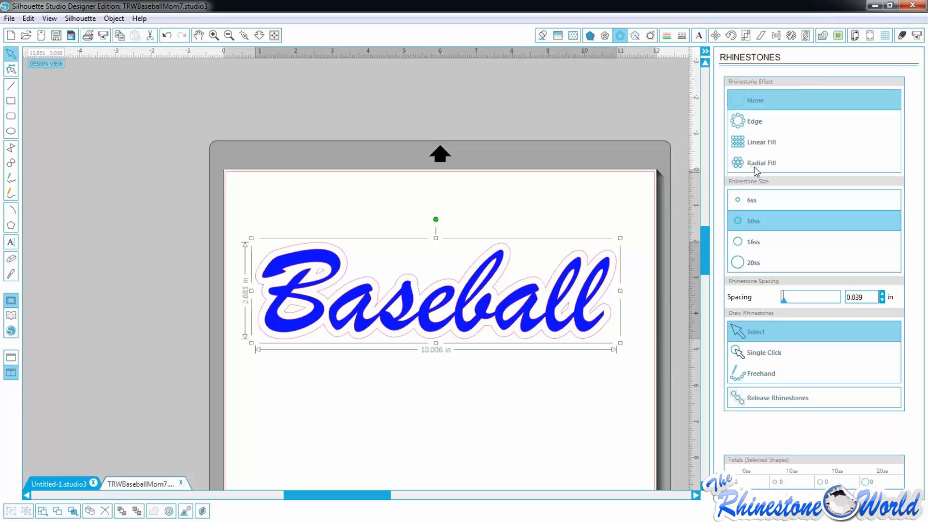
click(743, 130)
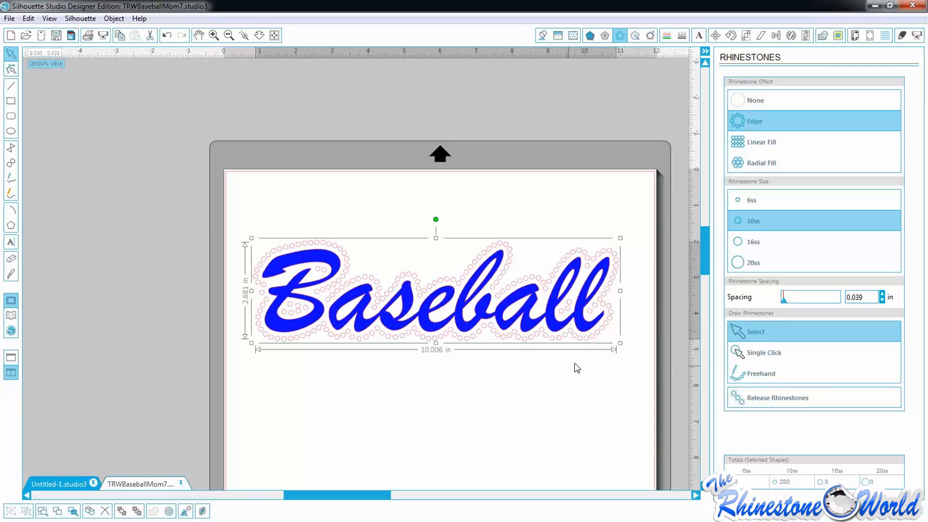
Try the 6ss, 10ss, 16ss and 20ss stone sizes on the edge rhinestones around the lettering
click(754, 244)
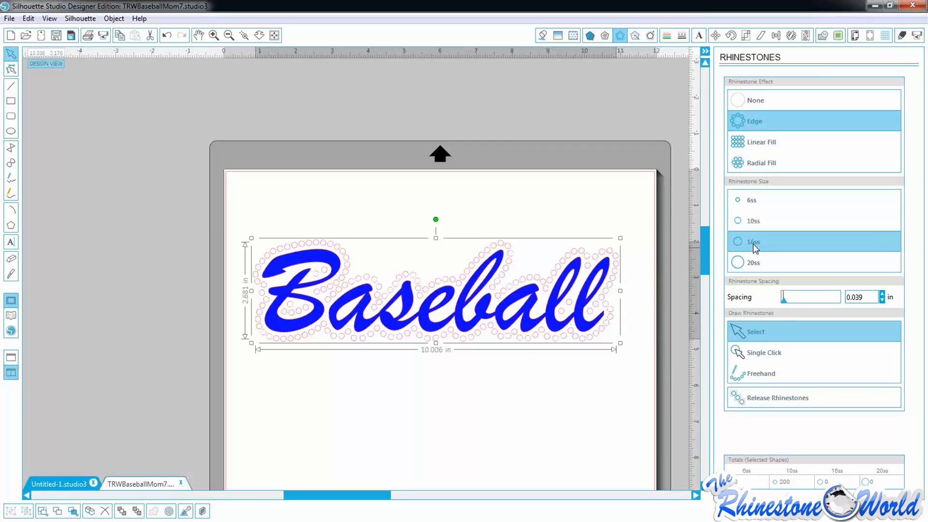
click(752, 201)
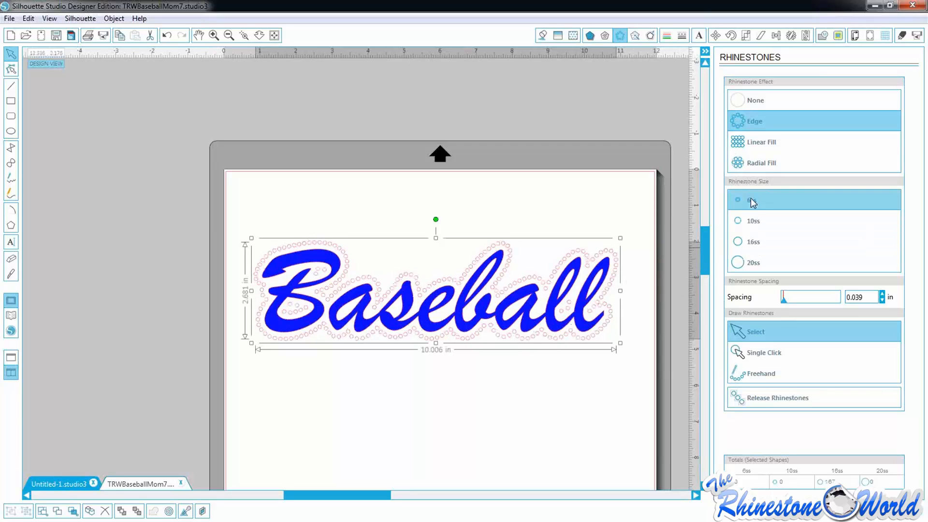
click(755, 222)
click(750, 241)
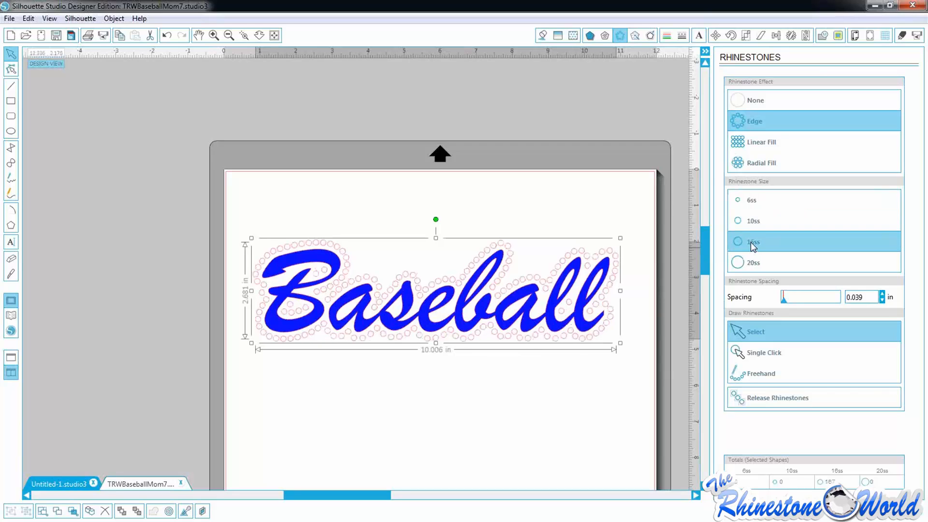
click(752, 262)
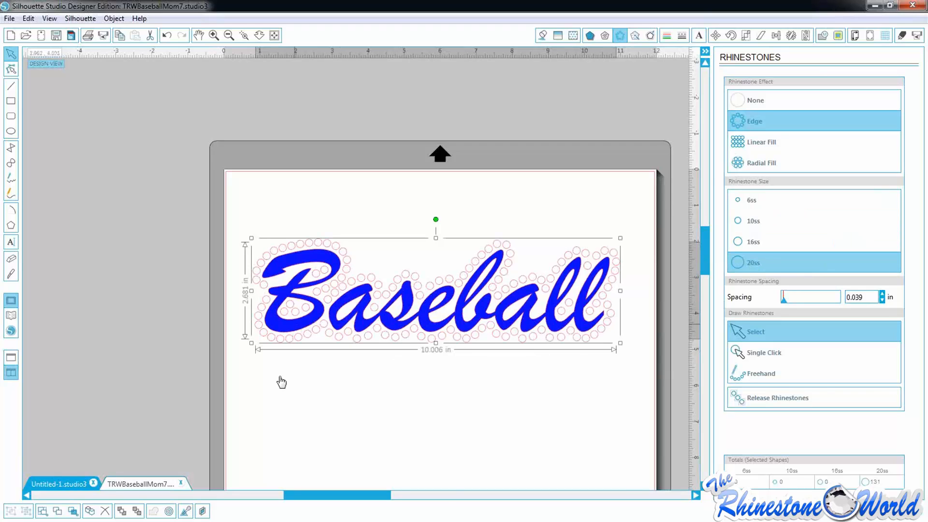
click(738, 241)
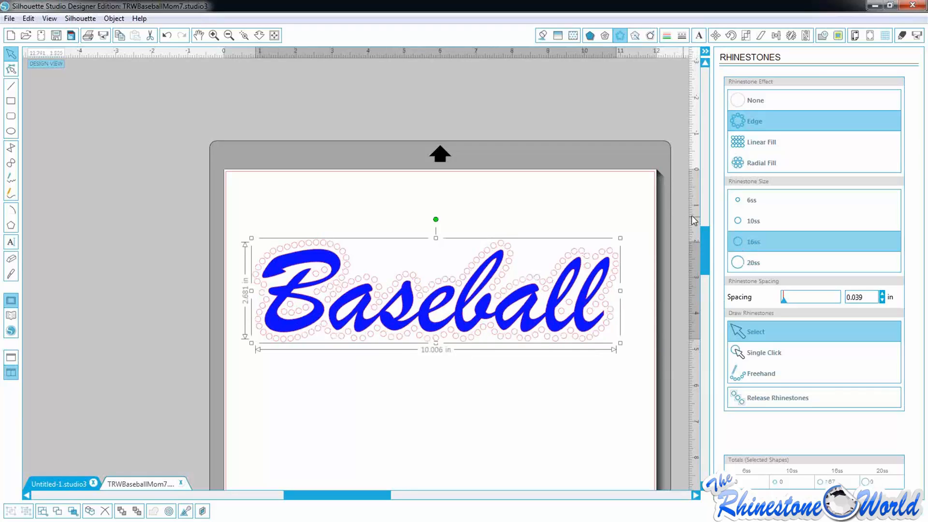
click(738, 221)
click(752, 198)
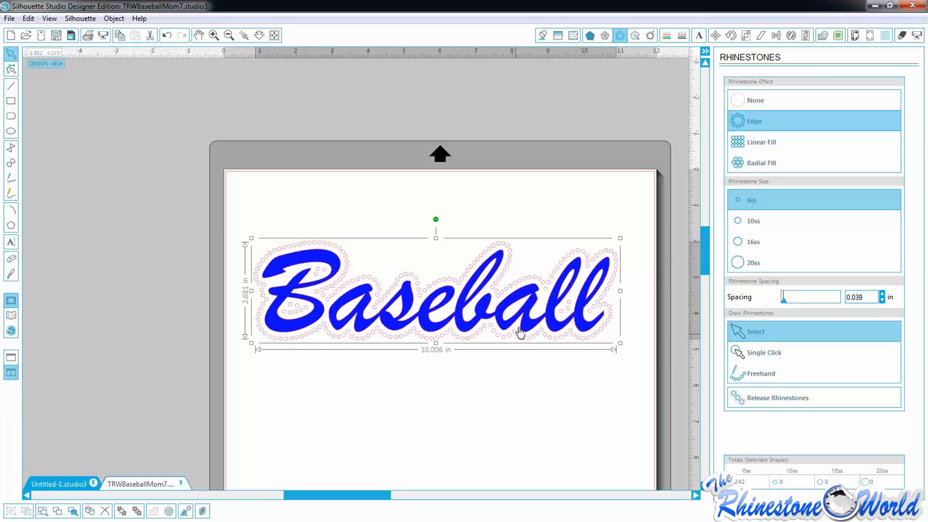
click(738, 263)
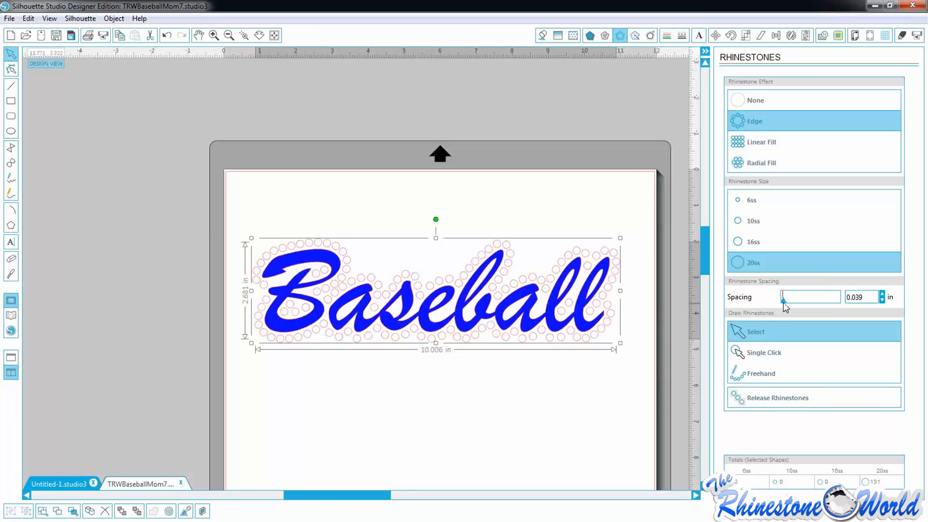
Try a 0.150 in spacing with 16ss stones, and settle on 10ss edge stones with 0.039 in spacing
drag(785, 303, 787, 302)
click(745, 244)
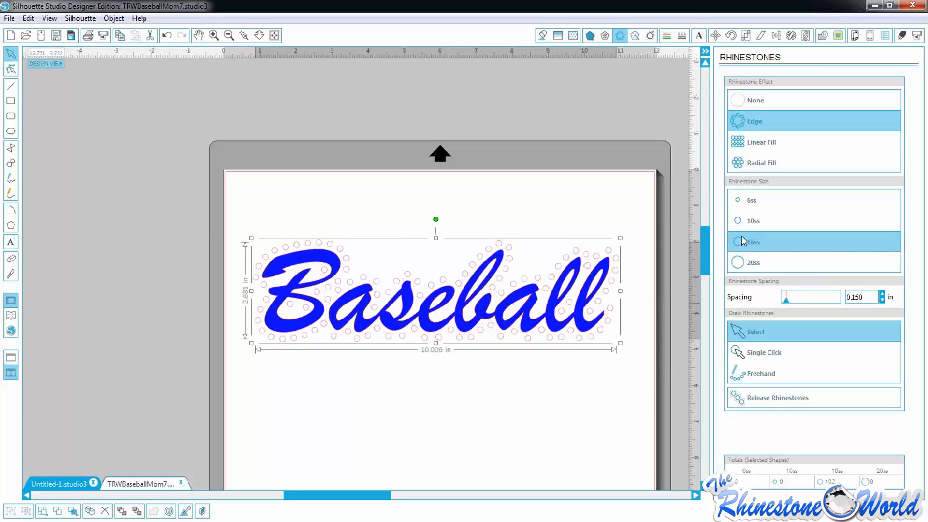
click(750, 222)
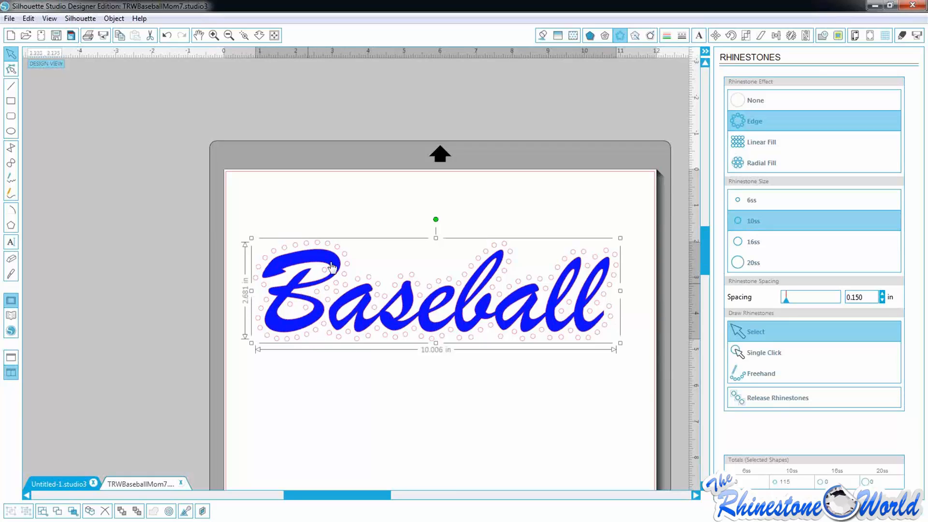
drag(787, 300, 781, 302)
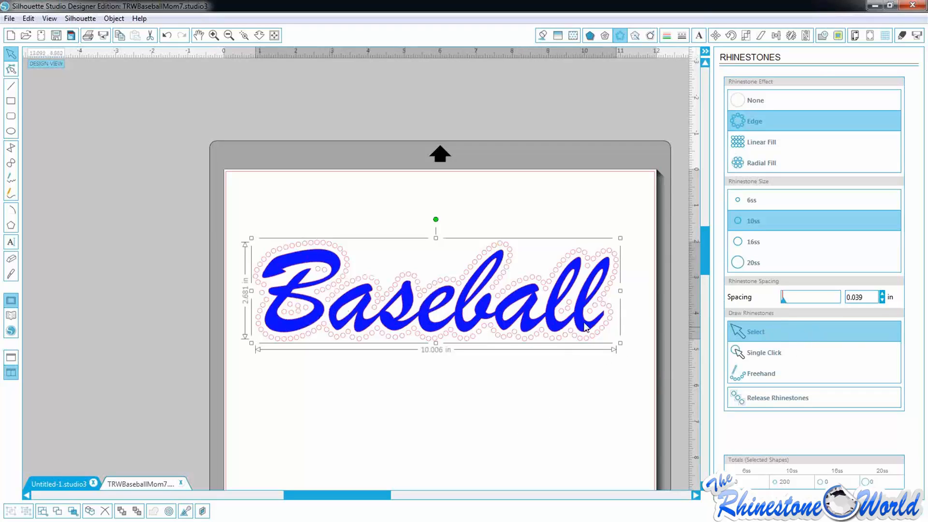
Release the edge rhinestones into individual stones and select single stones to check them
click(757, 397)
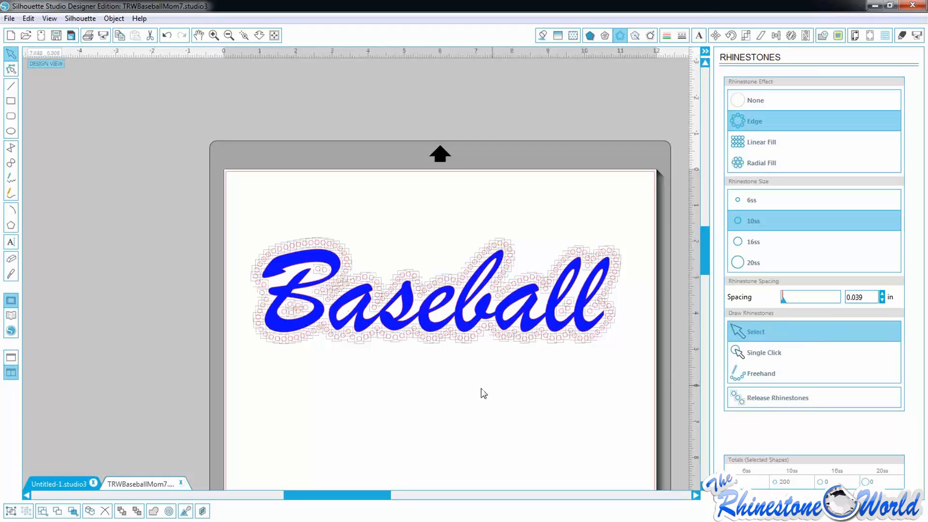
click(309, 346)
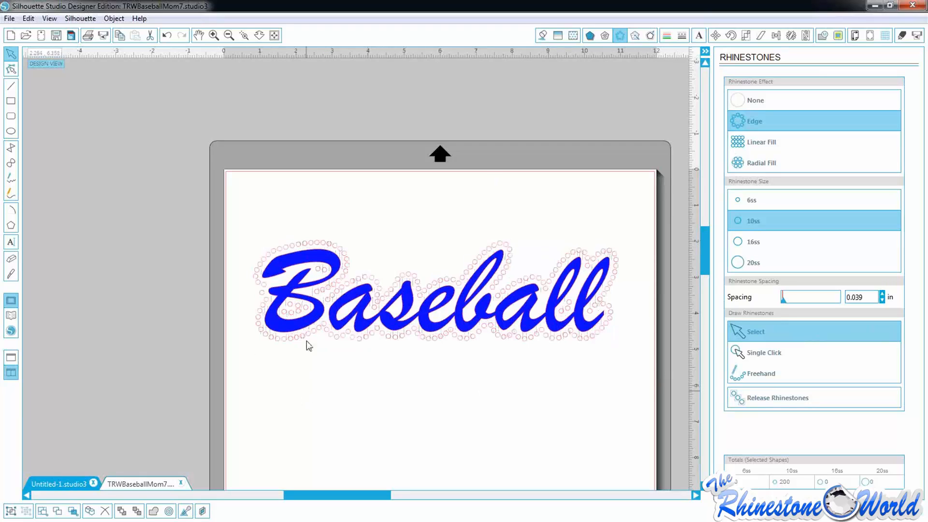
click(329, 336)
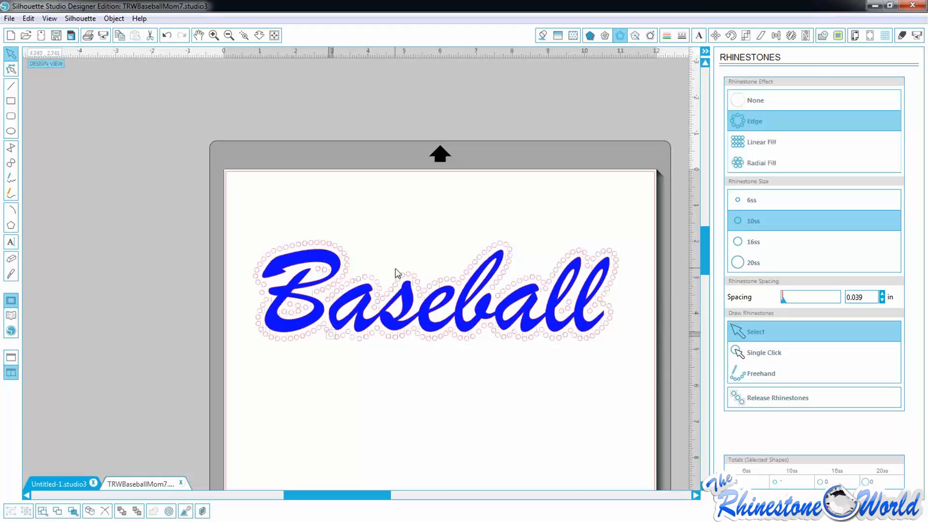
click(240, 211)
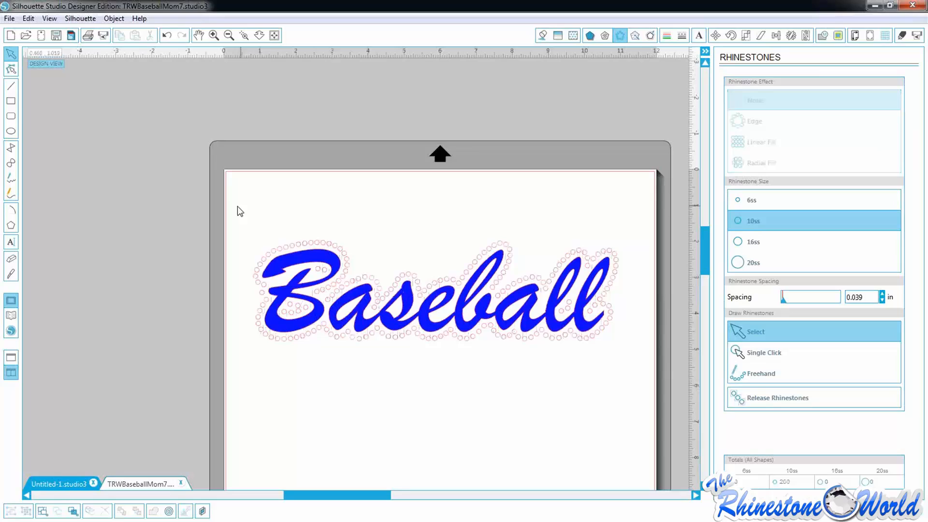
click(268, 255)
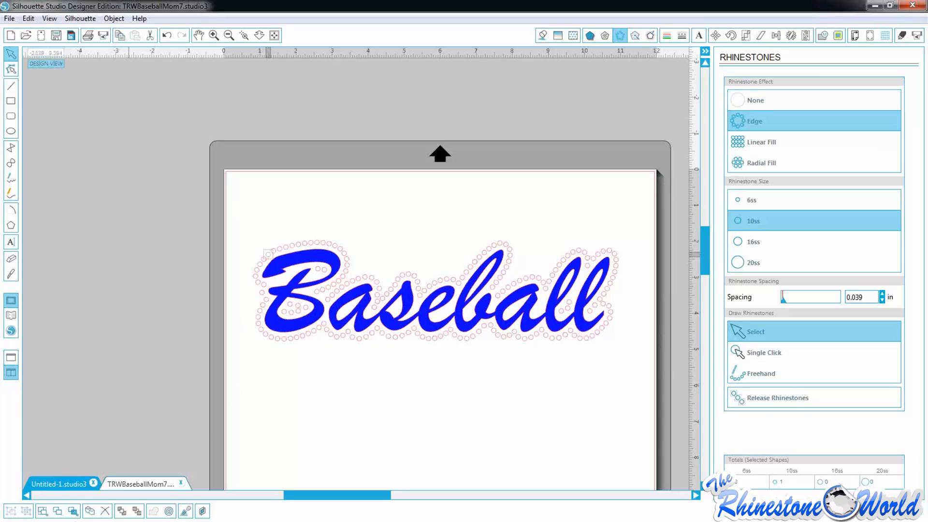
Select everything with the red (255,0,0) line color and try a compound path change on the lettering and stones
click(72, 512)
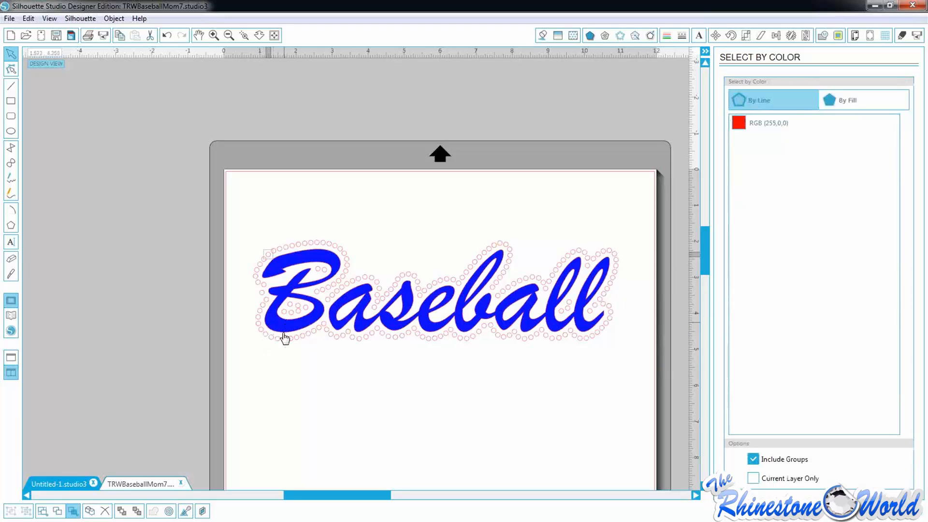
click(738, 123)
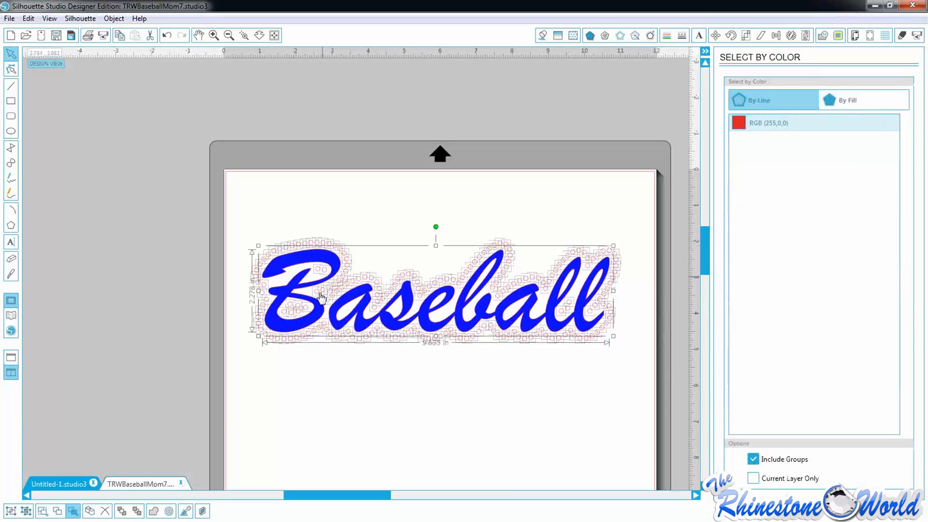
right_click(379, 339)
click(425, 274)
click(394, 376)
click(395, 339)
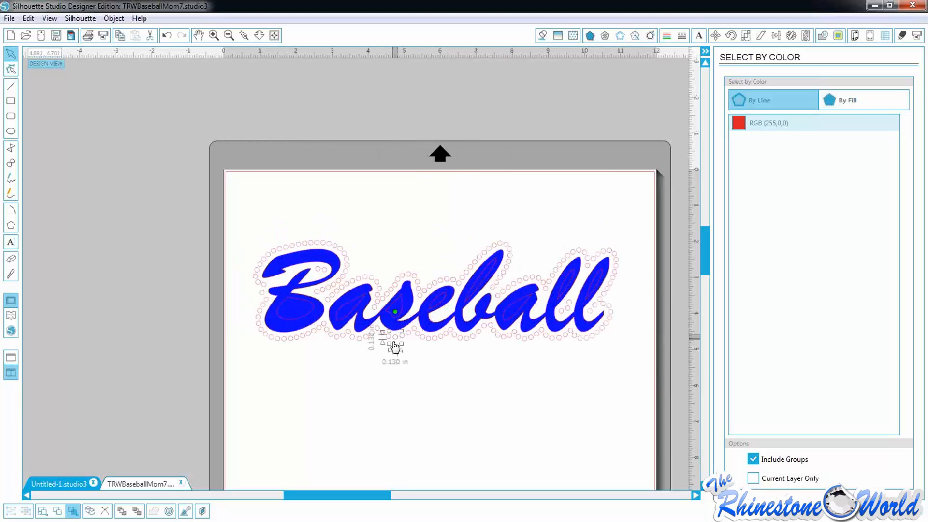
click(366, 384)
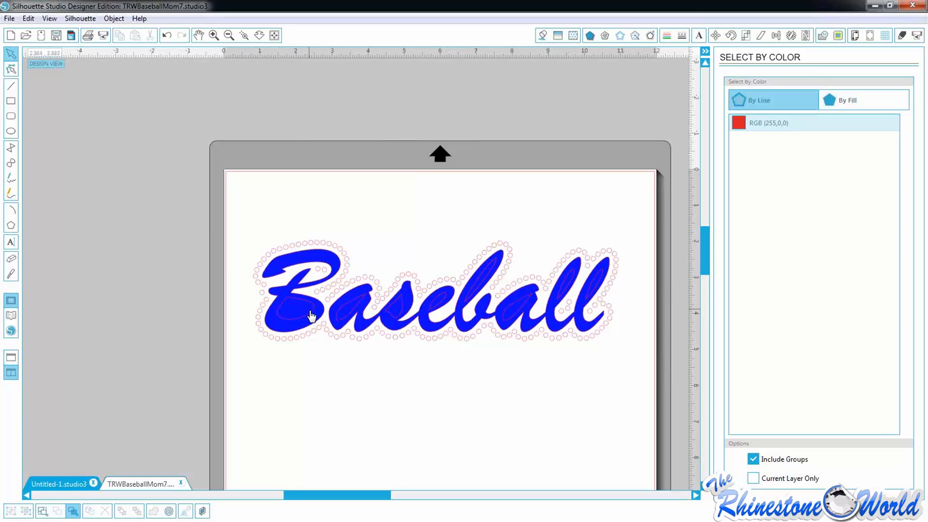
Undo the compound path change on the lettering and stones, and clear the selection
key(ctrl+z)
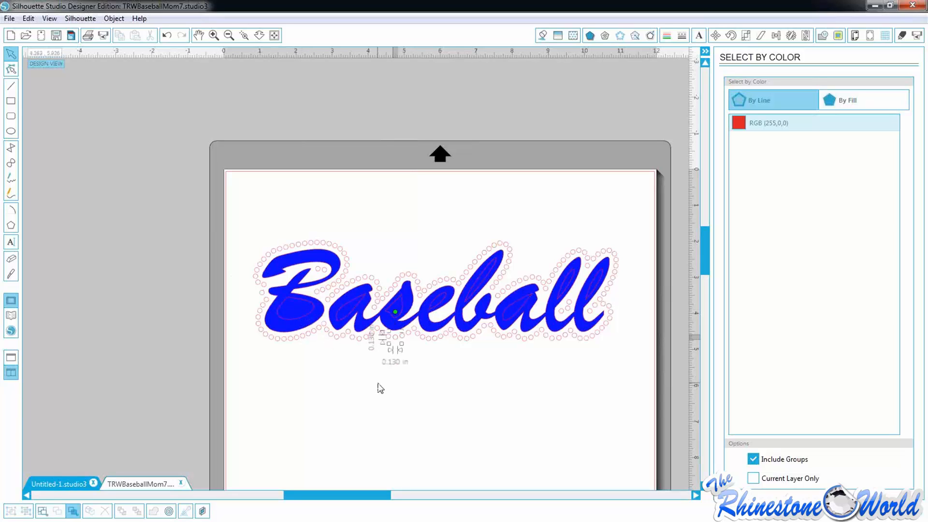
click(381, 388)
key(ctrl+a)
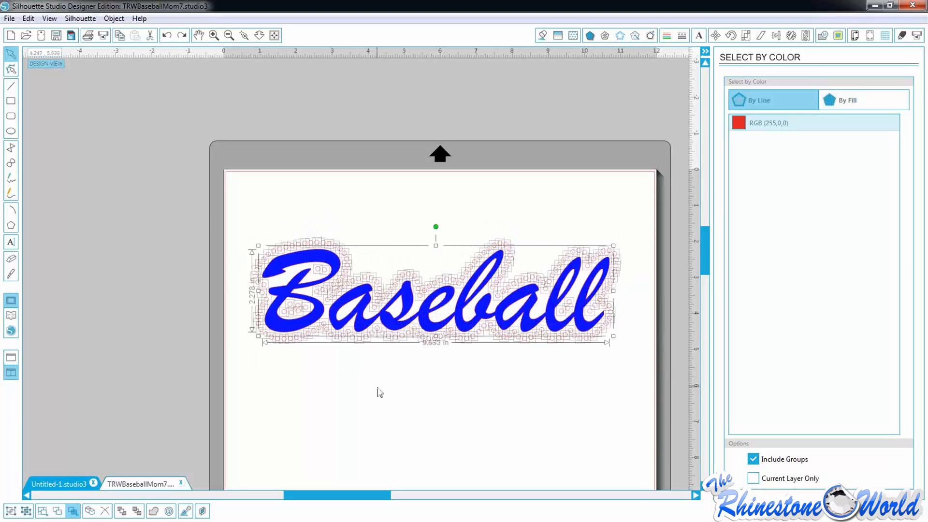
click(379, 392)
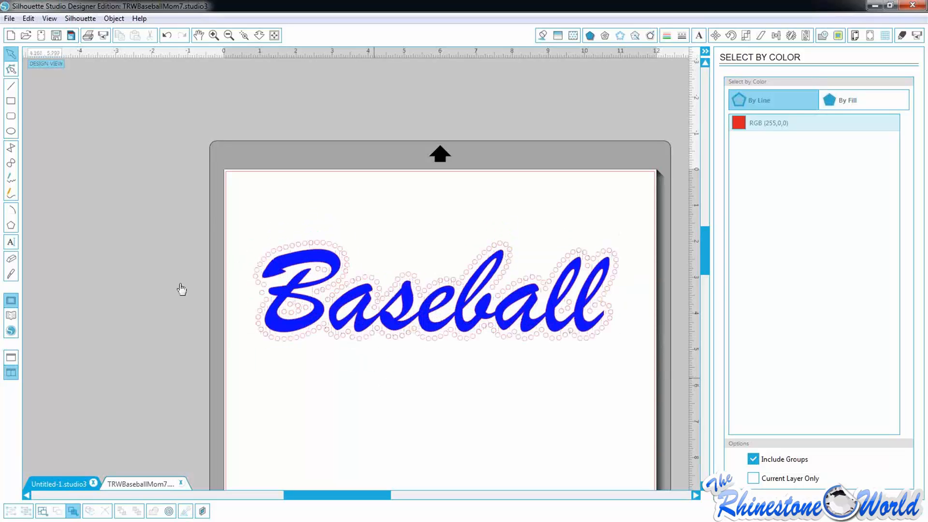
Set the line color of the blue Baseball lettering to transparent
click(295, 271)
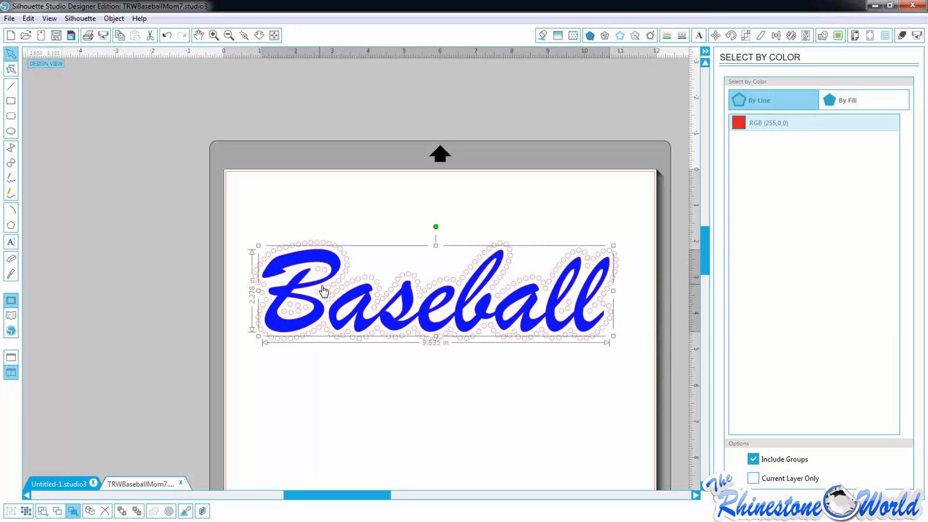
click(666, 37)
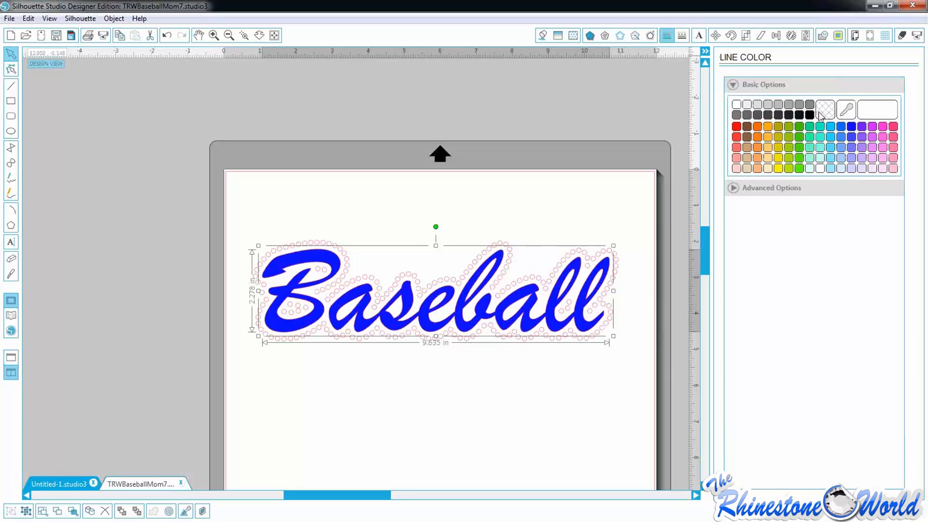
click(827, 112)
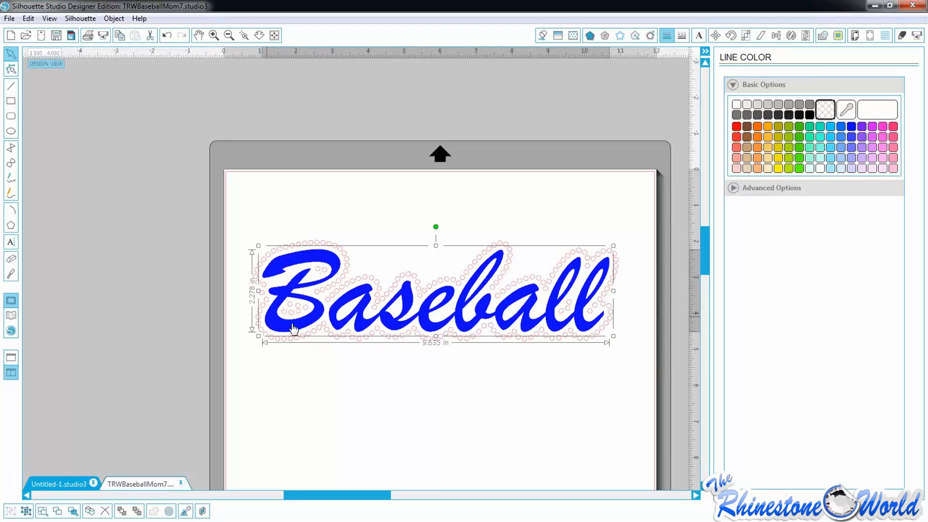
click(370, 392)
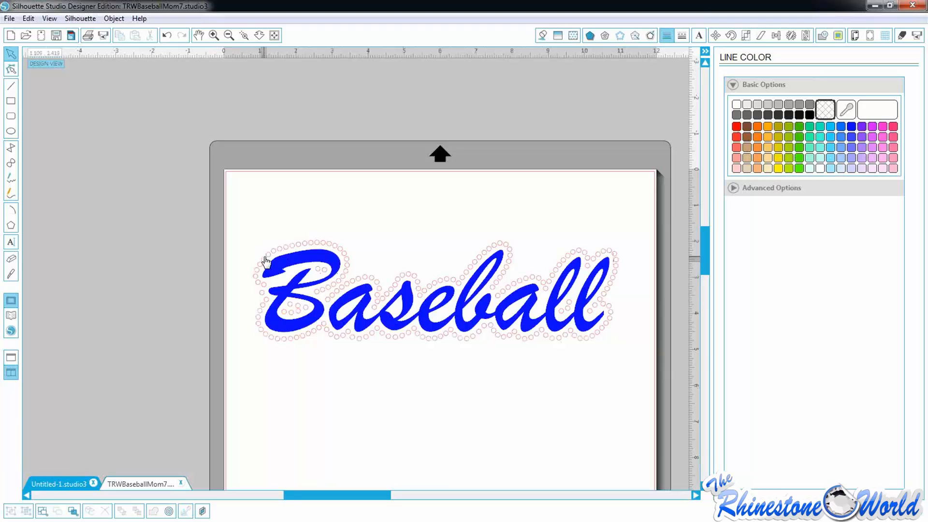
Select all stones by their red (255,0,0) line color and make them a compound path
click(73, 510)
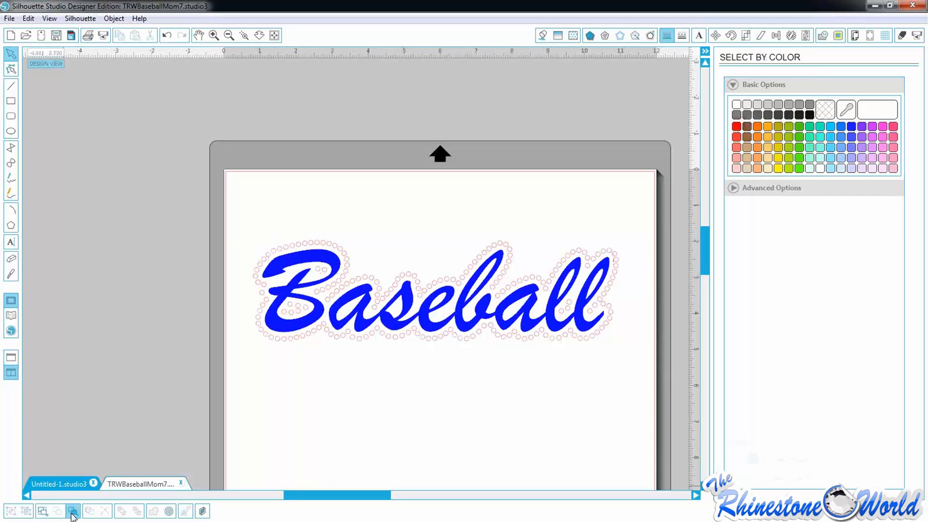
click(767, 128)
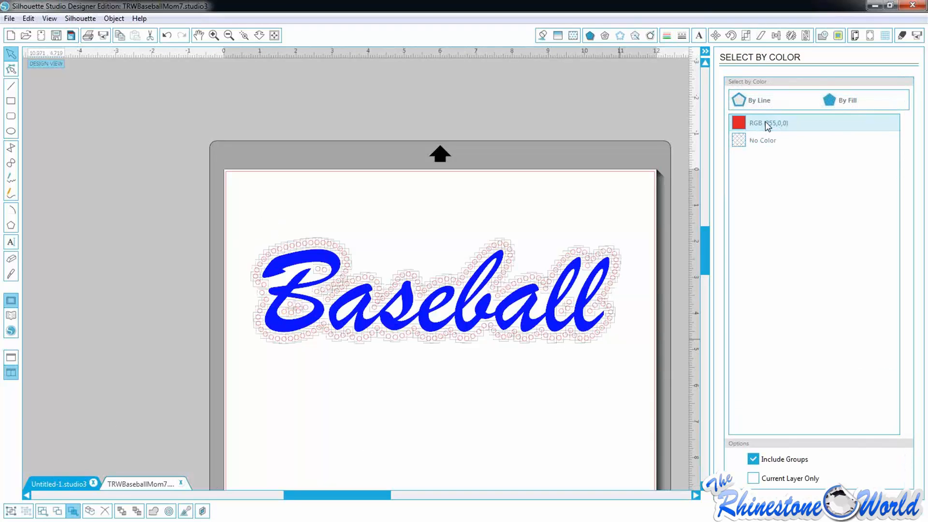
right_click(431, 345)
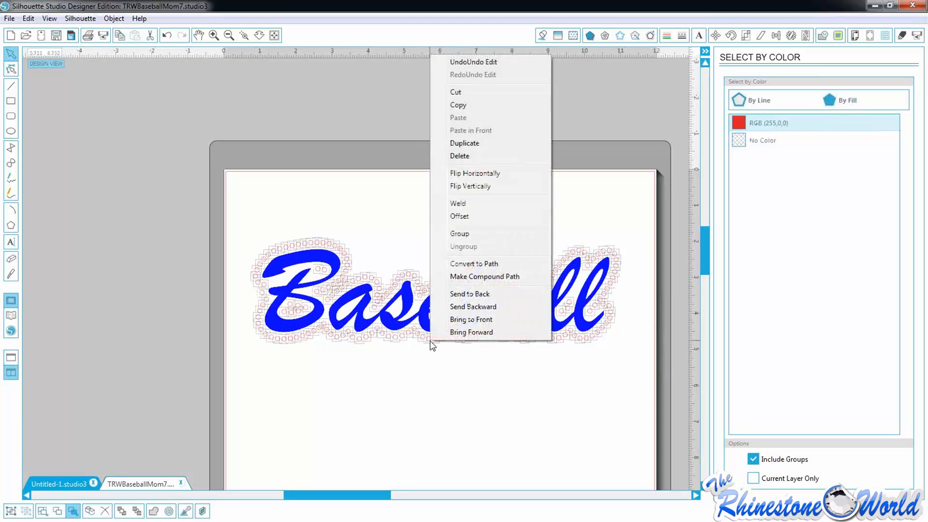
click(447, 273)
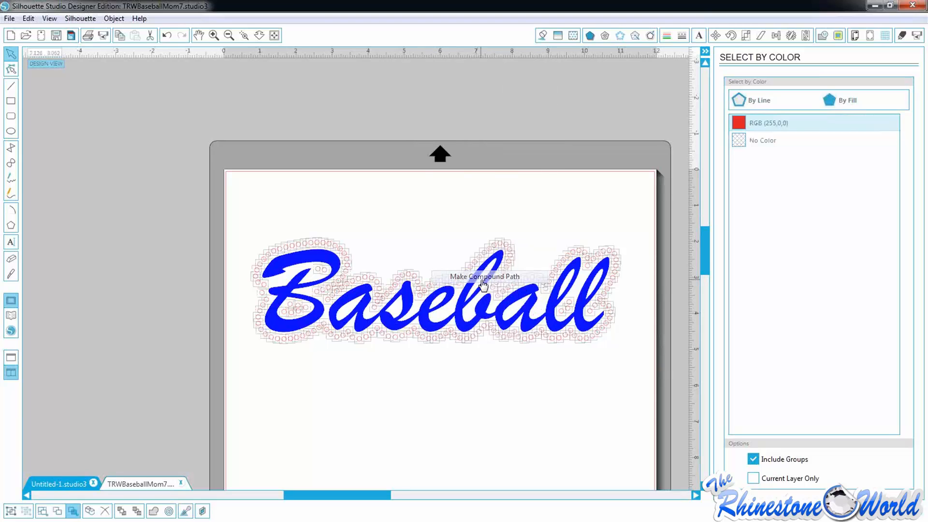
Release the compound path of the rhinestone outline around the Baseball lettering and clear the selection
click(440, 379)
click(440, 344)
right_click(492, 337)
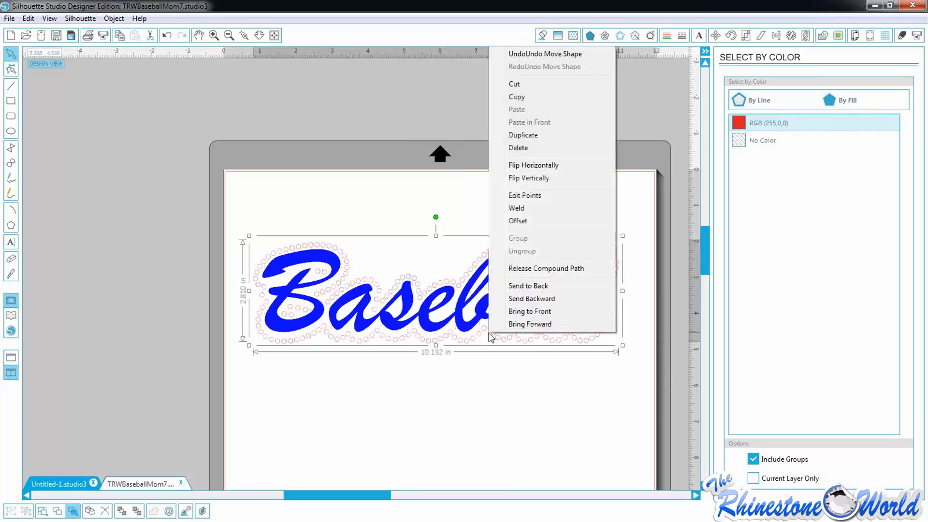
click(519, 266)
click(454, 370)
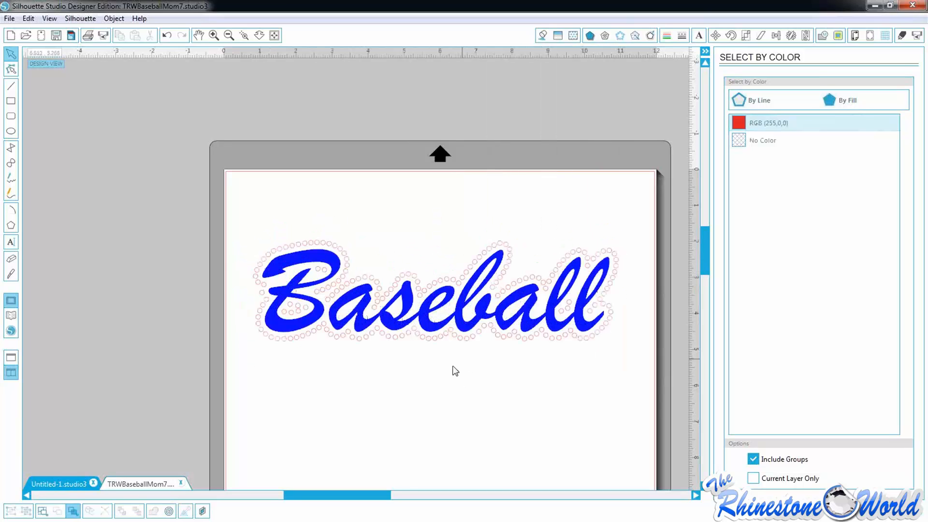
Delete the three stray stones between the two l's of the Baseball lettering, one by one
click(464, 345)
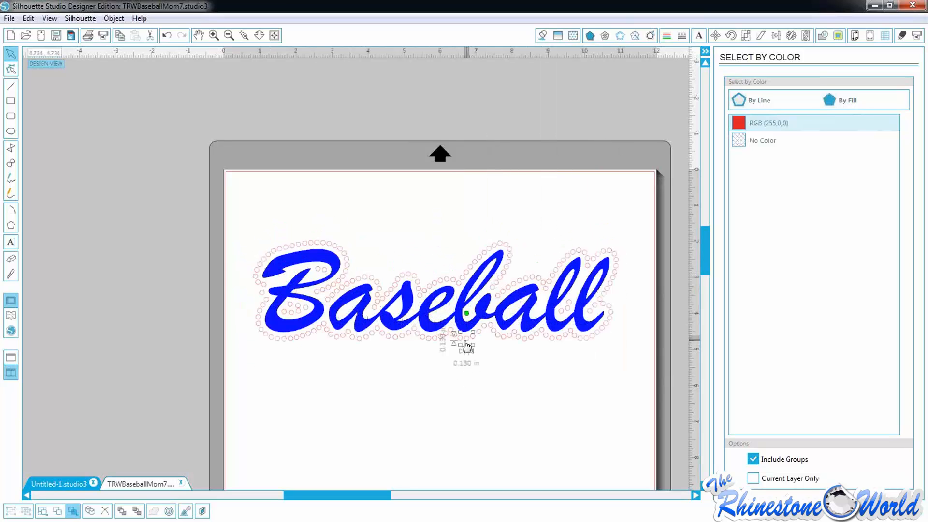
click(493, 337)
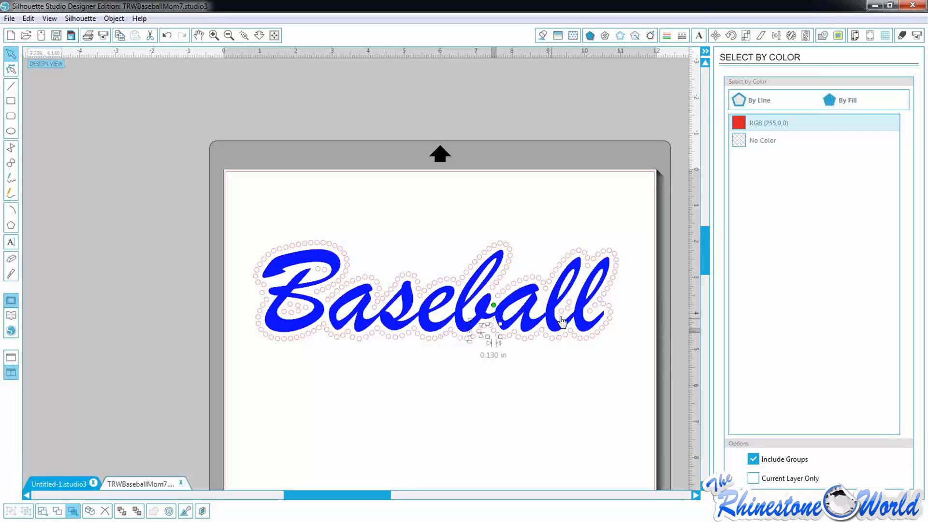
click(244, 35)
click(570, 309)
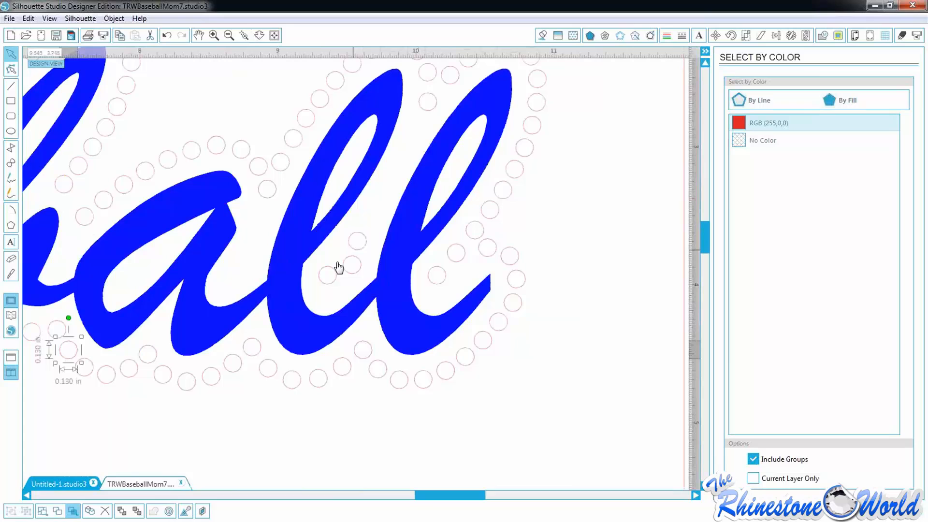
click(362, 245)
key(Delete)
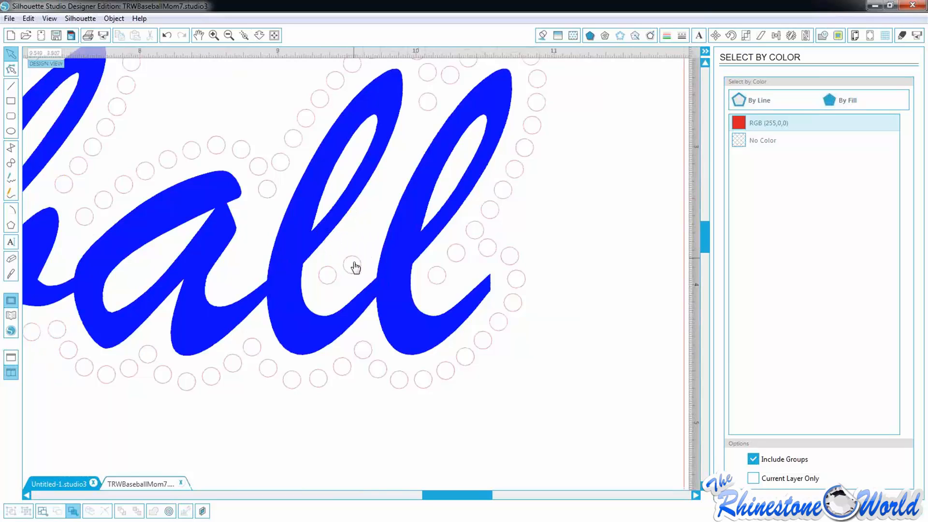
click(352, 273)
key(Delete)
click(325, 282)
key(Delete)
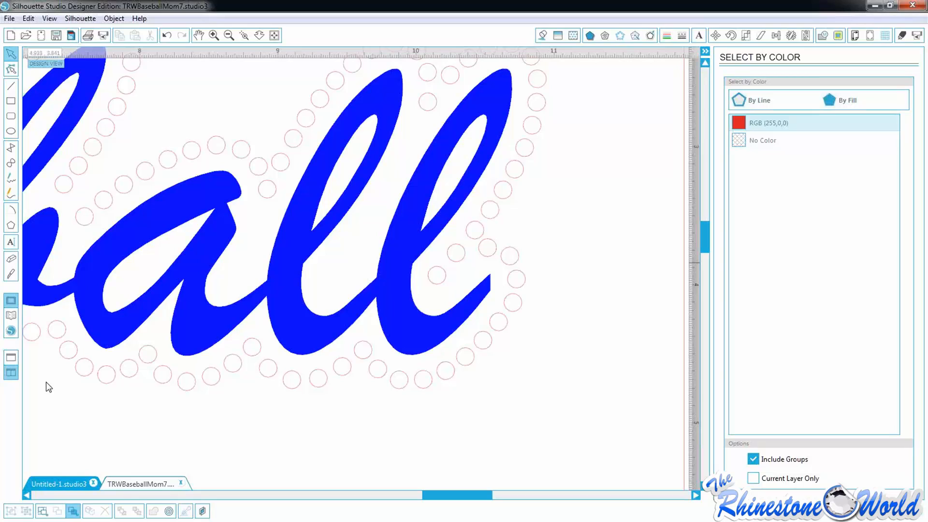
click(506, 255)
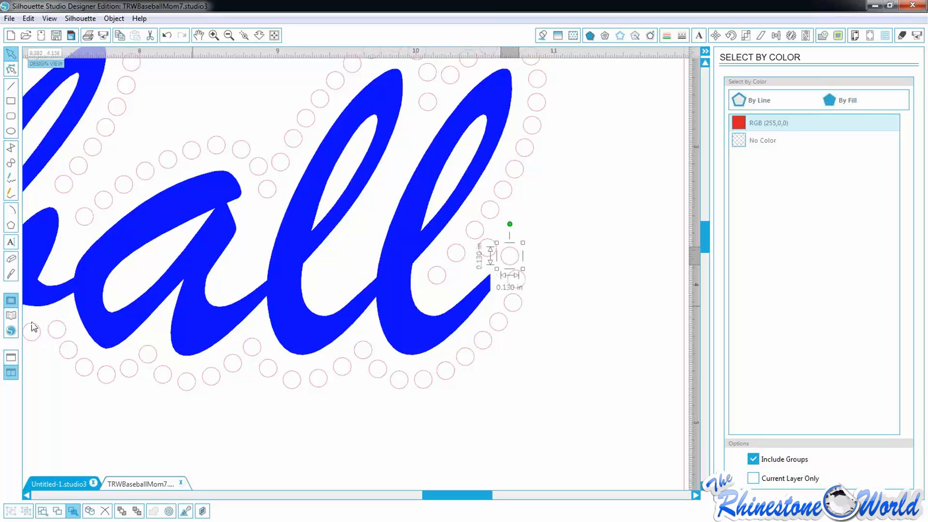
click(405, 435)
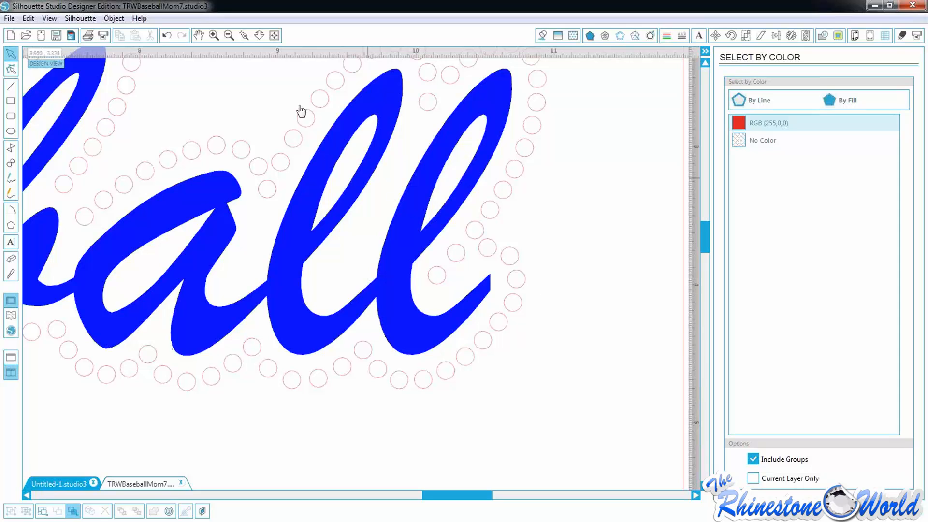
Move the blue Baseball lettering off the stones and place it below the rhinestone outline
click(229, 39)
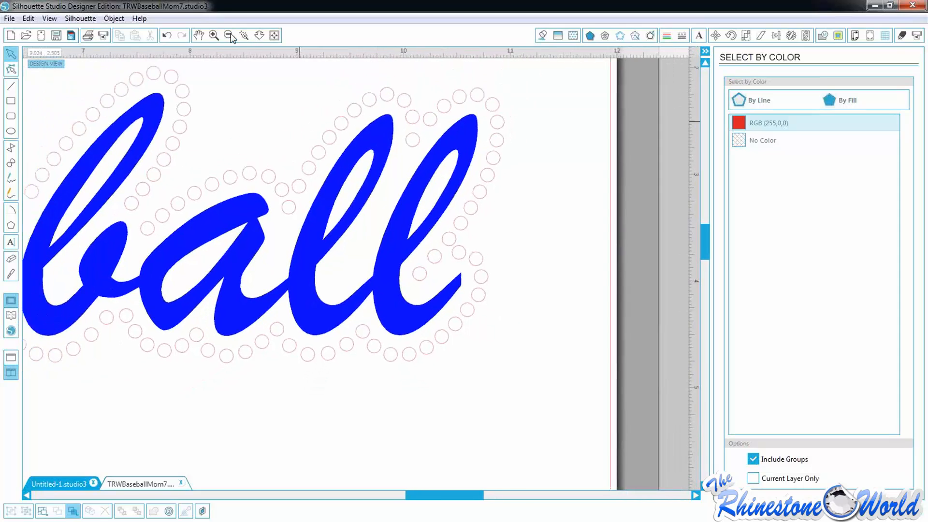
click(231, 34)
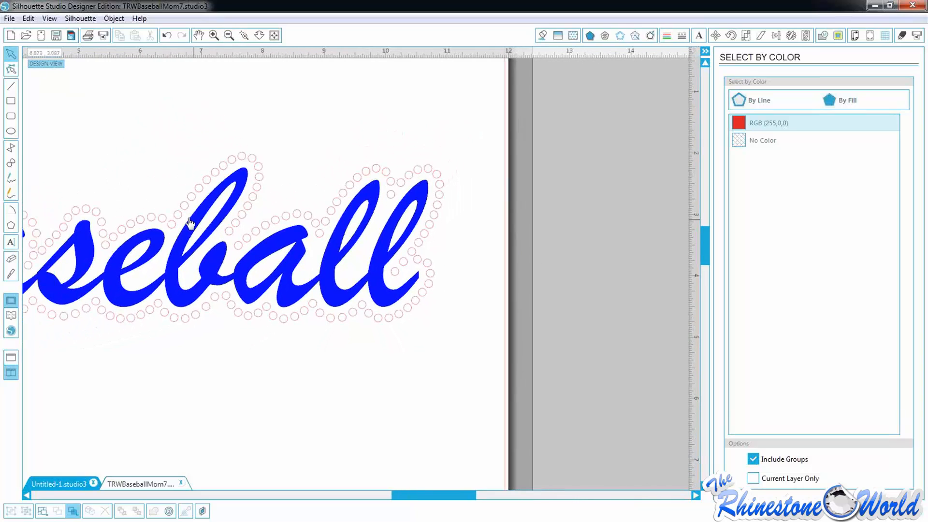
drag(200, 243, 218, 159)
click(182, 296)
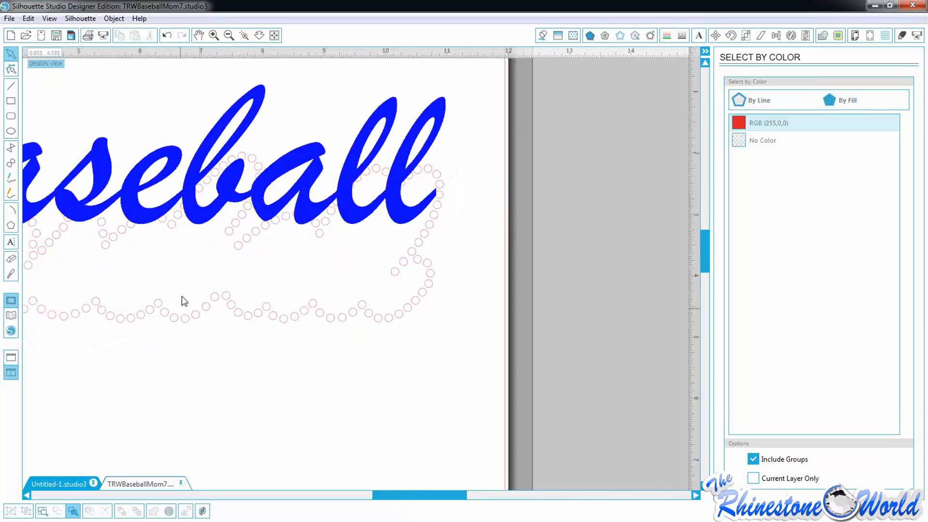
scroll(193, 329, down, 1)
click(230, 38)
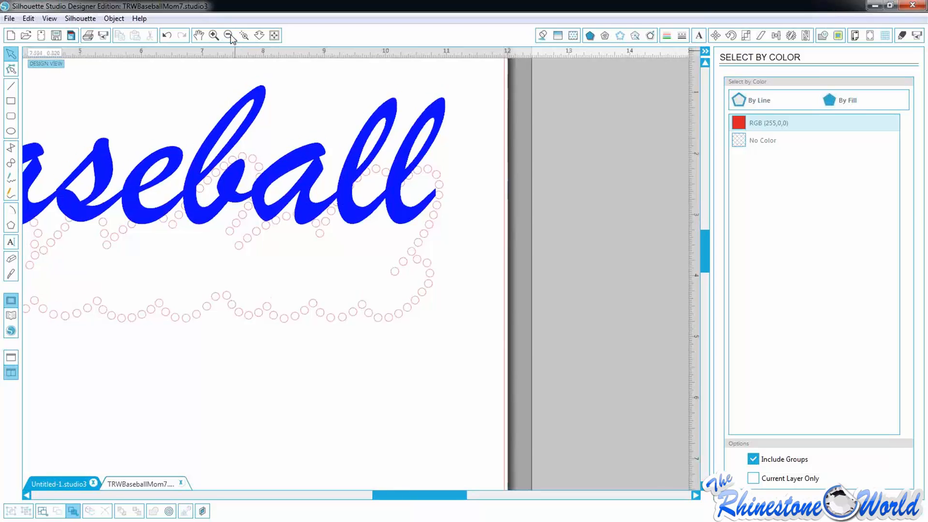
drag(215, 209, 219, 429)
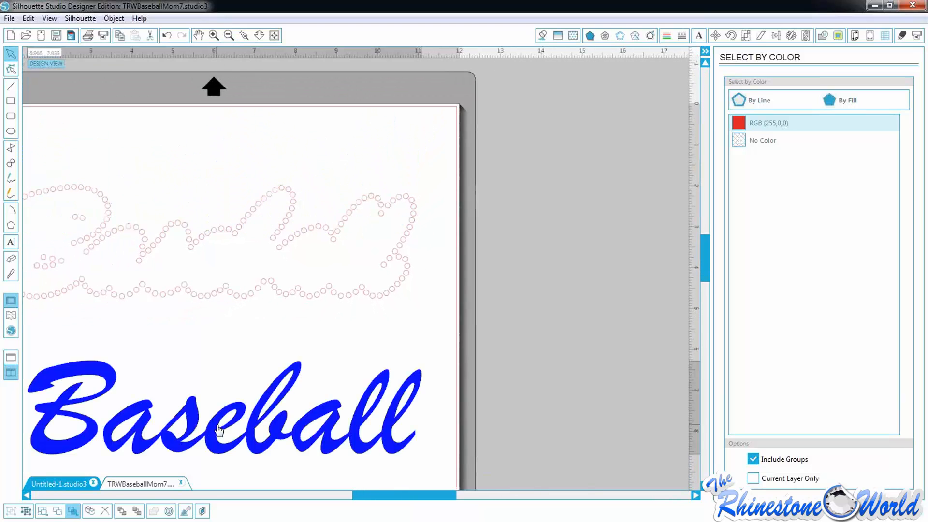
Delete all stones of the rhinestone outline and move the Baseball lettering back up to the upper half of the page
drag(440, 156, 75, 345)
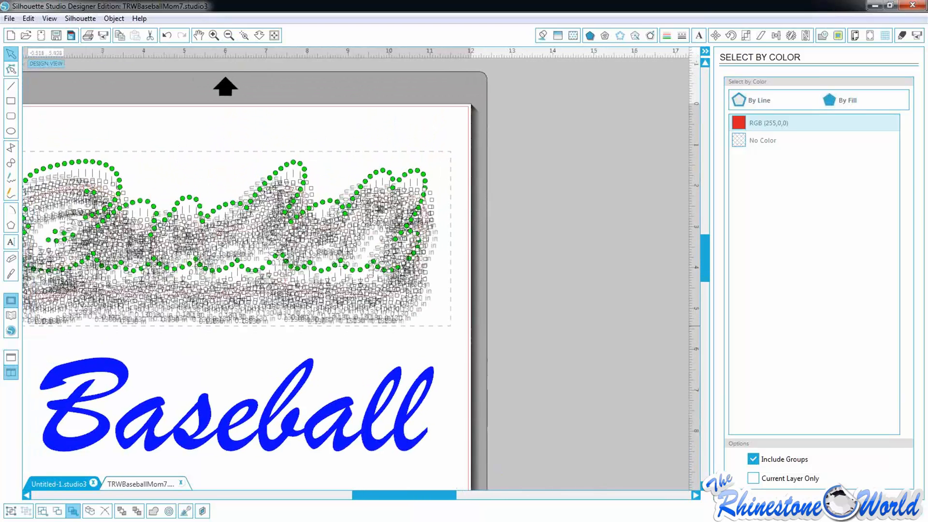
key(Delete)
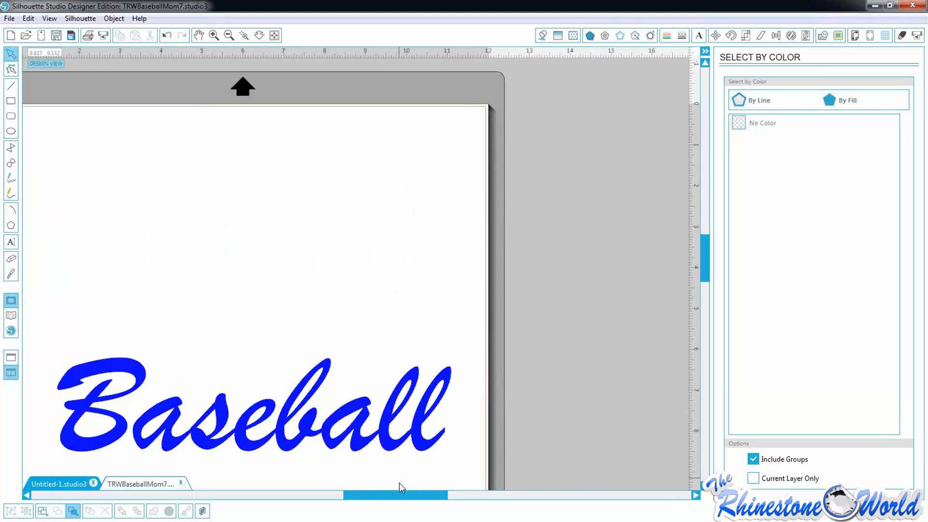
drag(401, 495, 365, 496)
drag(347, 439, 331, 317)
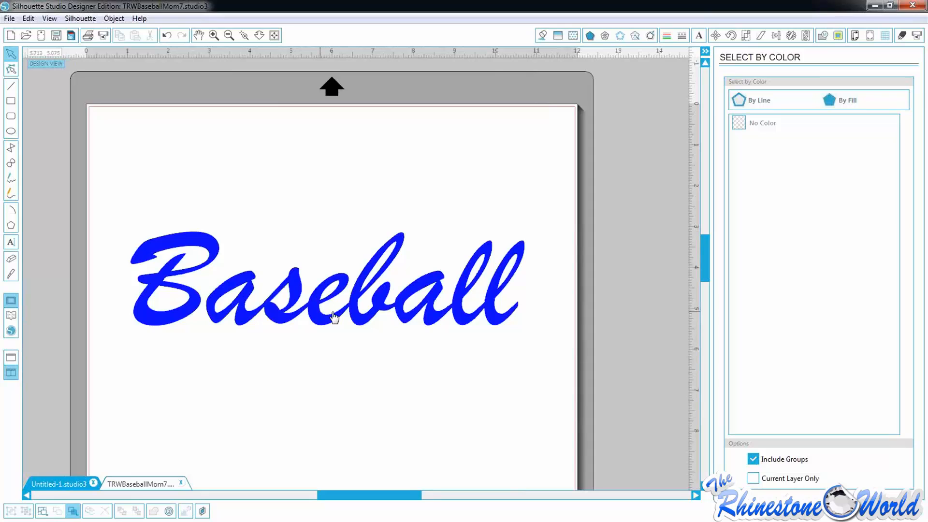
Start a round outward offset of the Baseball lettering and adjust its distance roughly to 0.187 in
click(286, 316)
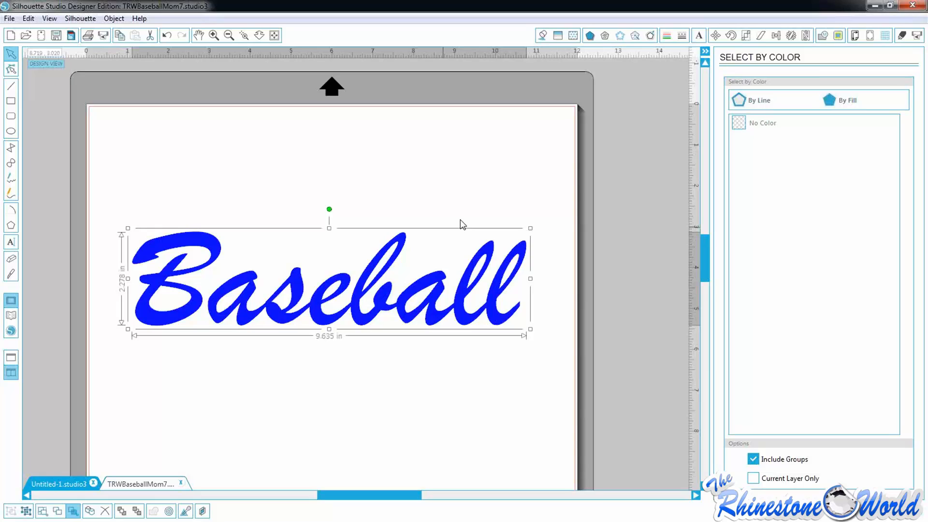
click(649, 36)
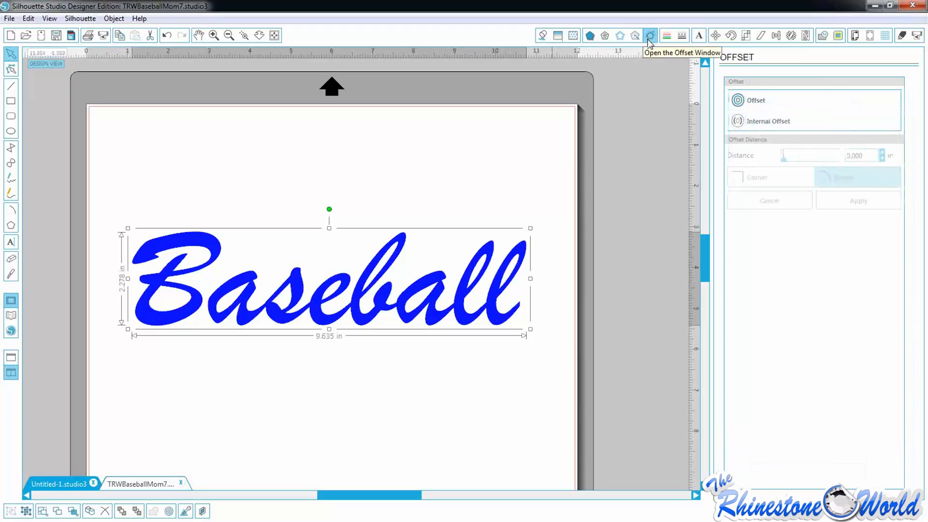
click(744, 100)
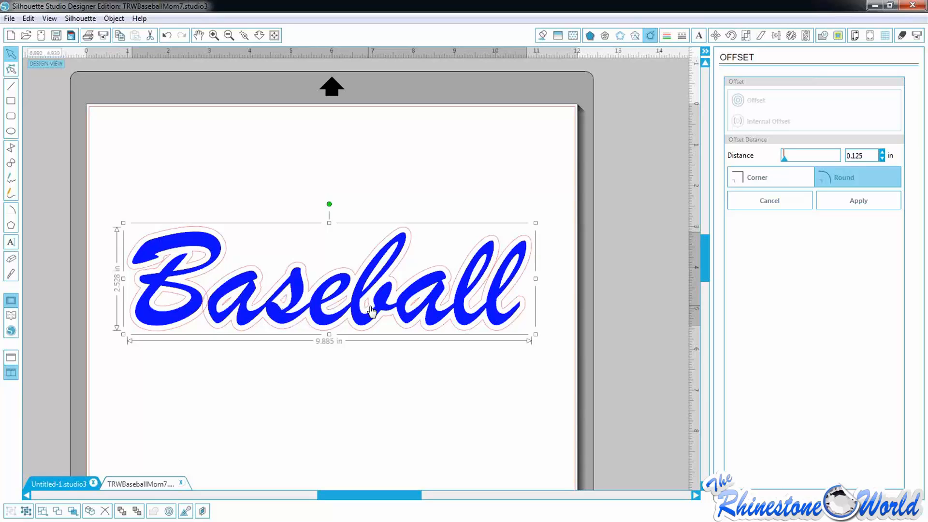
click(784, 159)
click(783, 158)
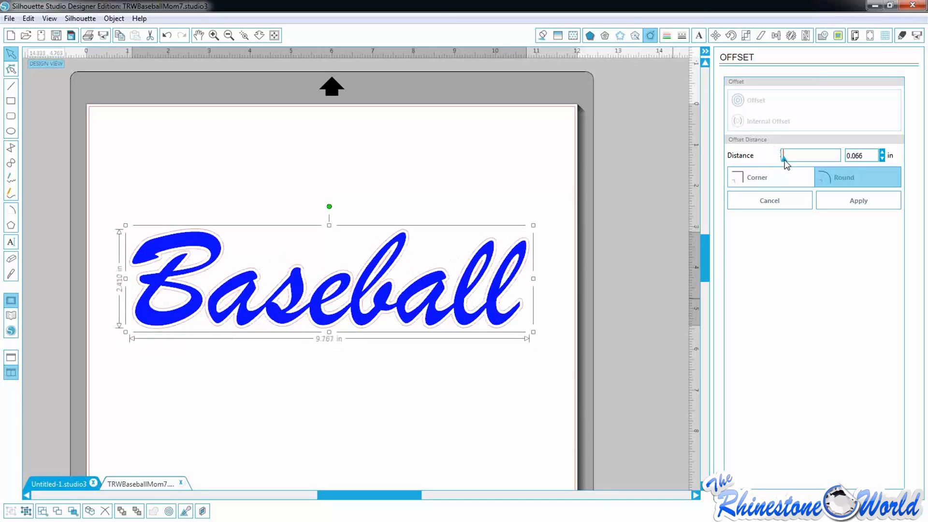
click(784, 159)
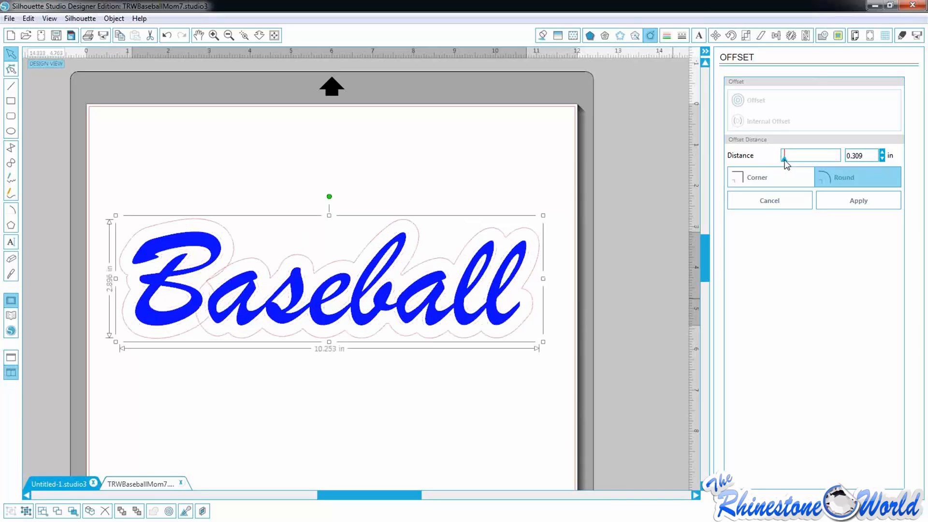
click(783, 159)
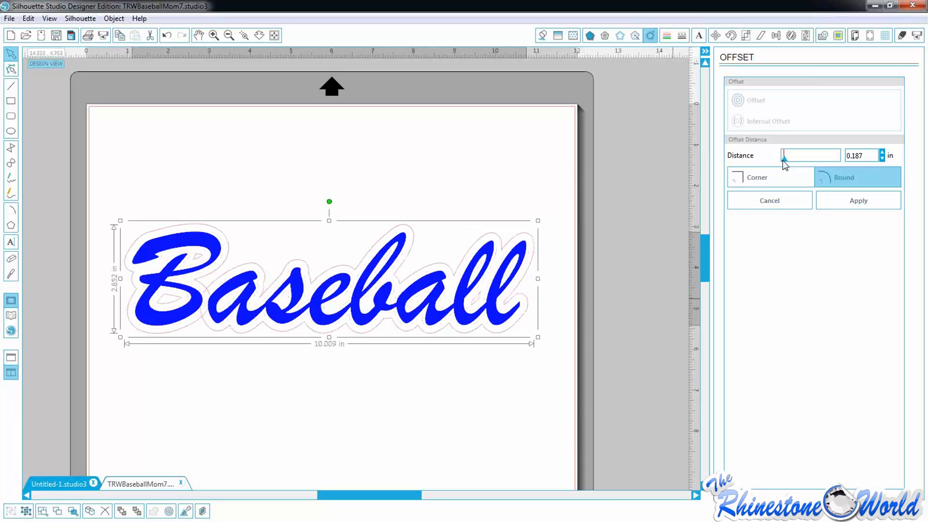
Fine-tune the distance of the lettering's offset to 0.181 in
click(882, 159)
click(882, 158)
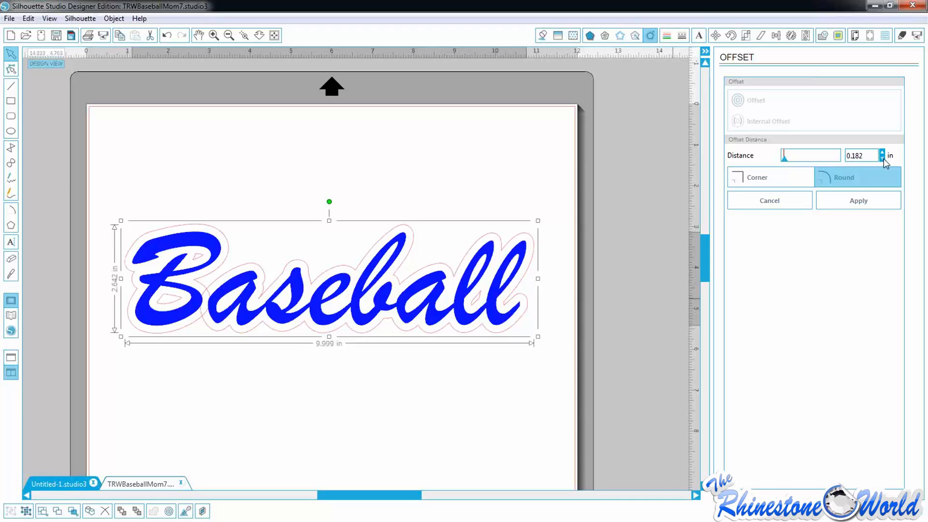
click(882, 158)
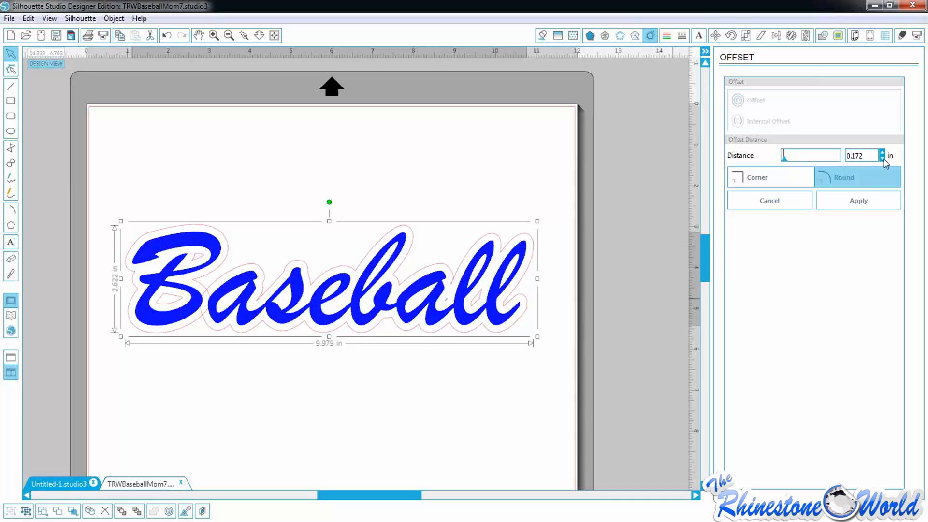
click(883, 158)
click(882, 159)
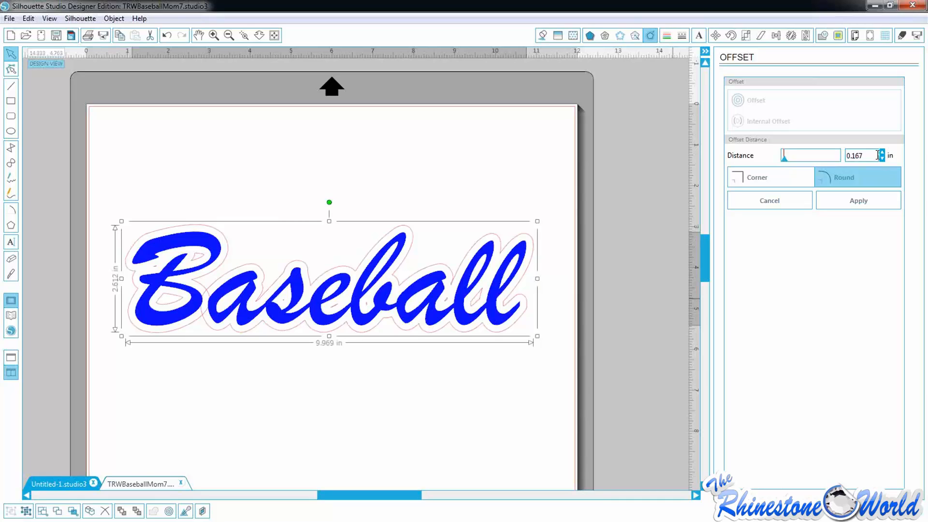
click(882, 152)
click(882, 153)
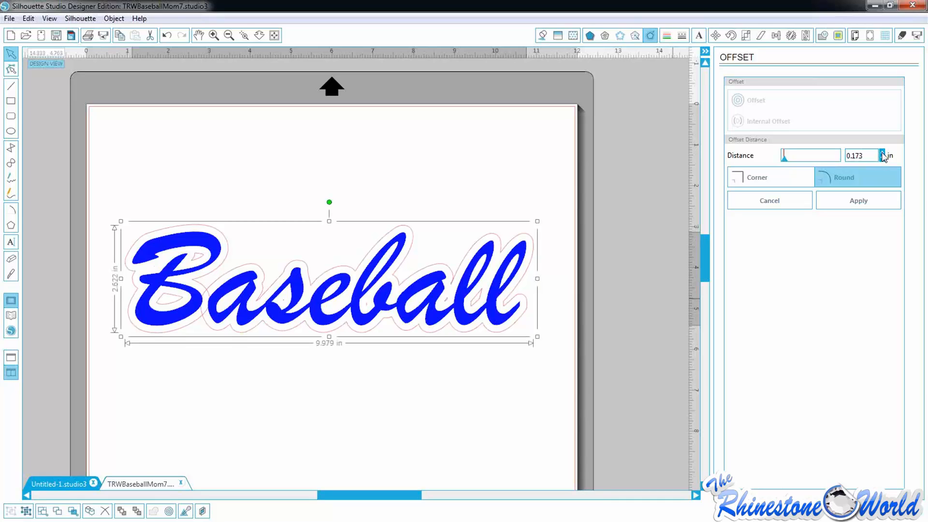
click(882, 153)
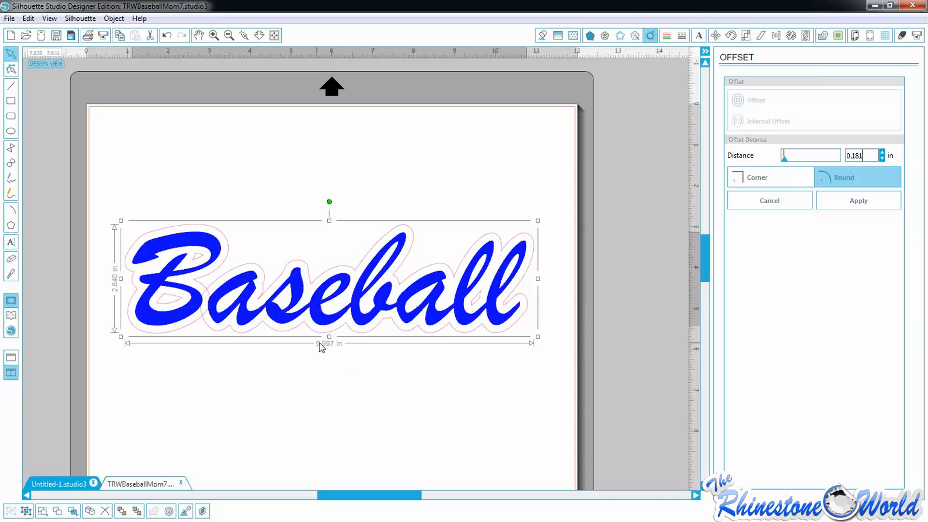
Apply the Edge rhinestone effect with 10ss stones to the offset outline and enlarge it to about 10.98 in wide
click(621, 36)
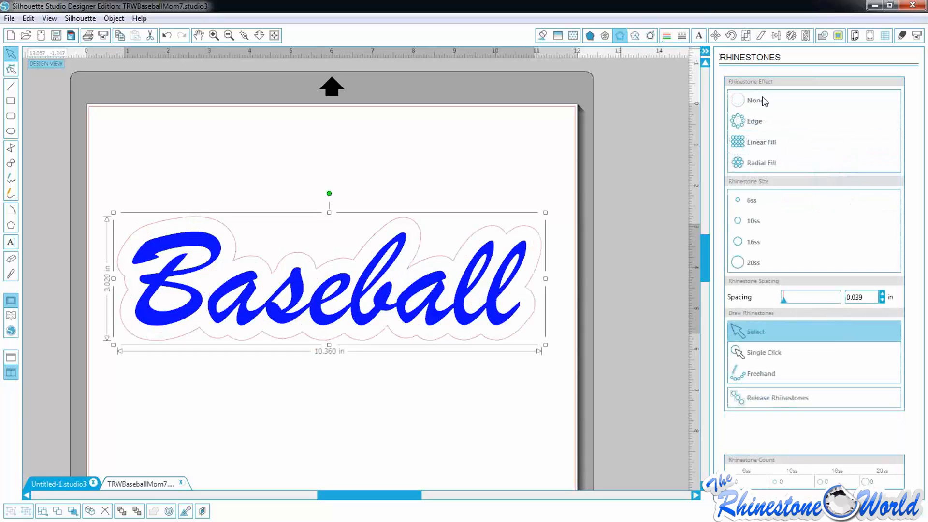
click(756, 123)
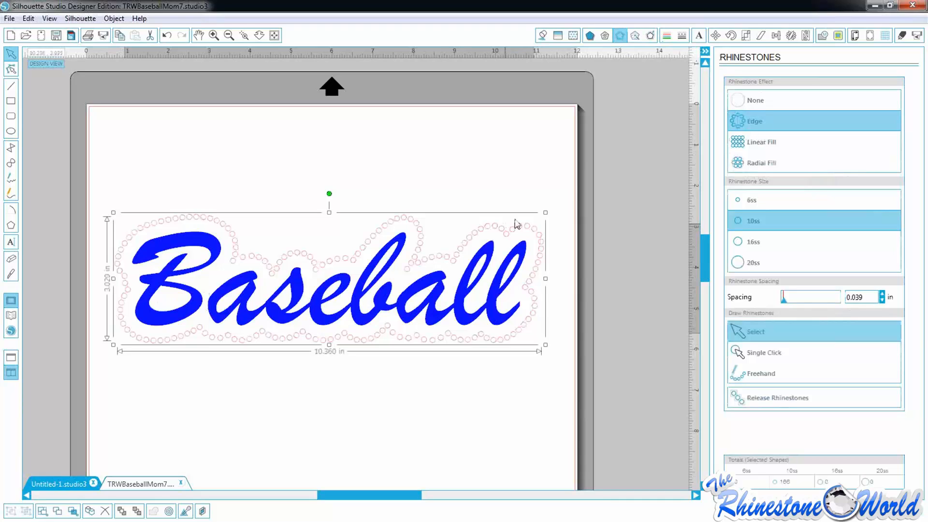
drag(545, 214, 571, 205)
click(510, 183)
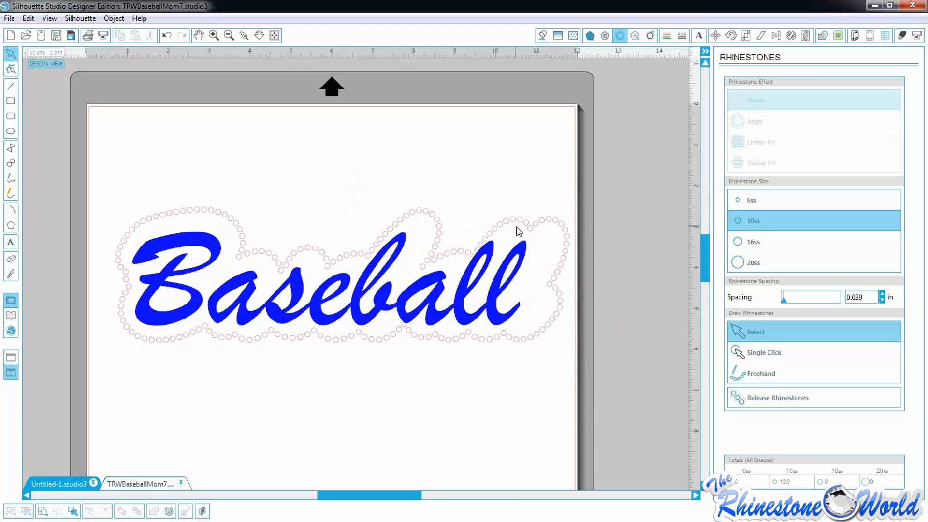
Shift the stone outline back around the Baseball lettering and resize it to about 11.44 by 3.32 in
drag(519, 220, 505, 224)
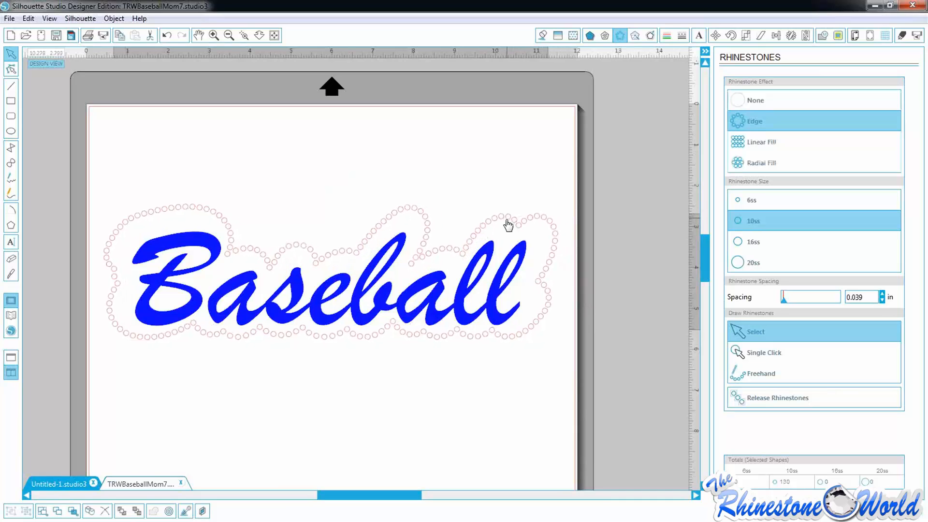
click(503, 222)
click(495, 223)
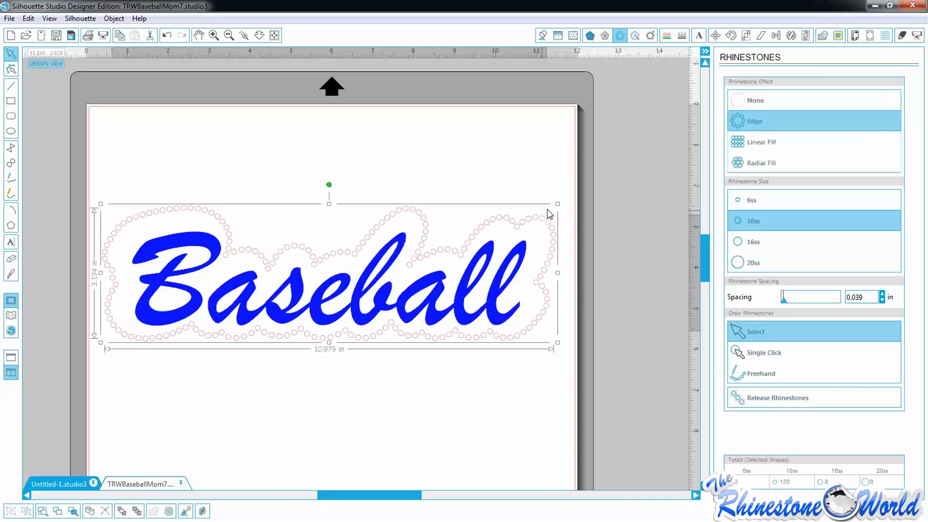
drag(558, 203, 586, 196)
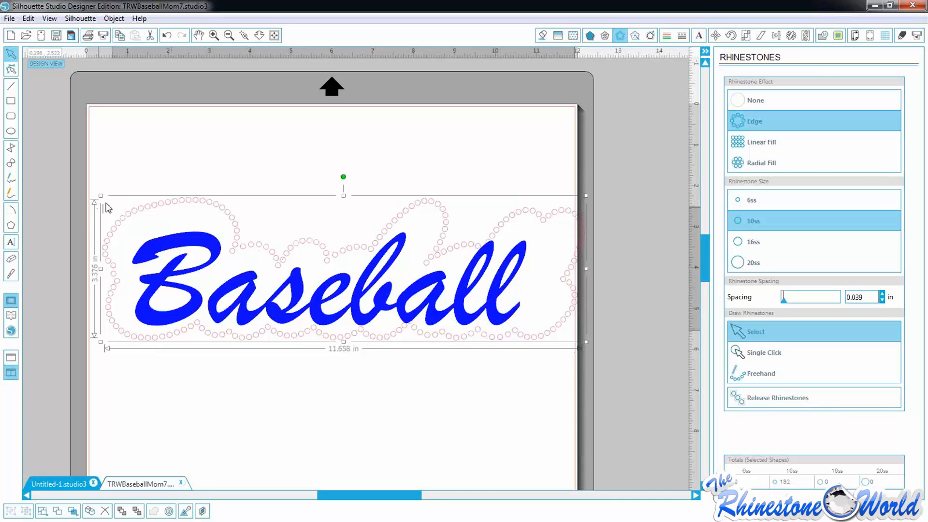
mouse_move(101, 196)
mouse_down()
mouse_move(68, 174)
mouse_move(110, 198)
mouse_up()
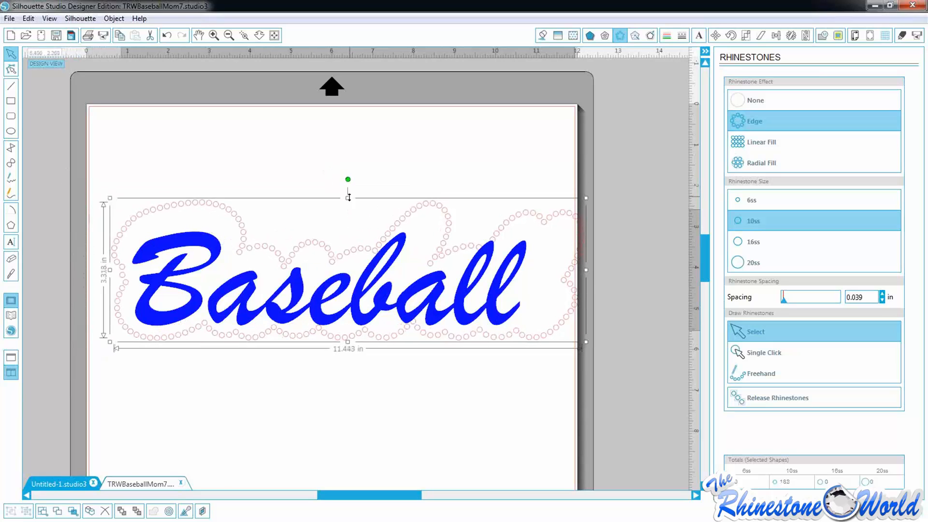
Center the stone outline around the Baseball lettering and delete both the lettering and outline from the page
mouse_move(356, 256)
mouse_down()
mouse_move(329, 259)
mouse_move(342, 255)
mouse_up()
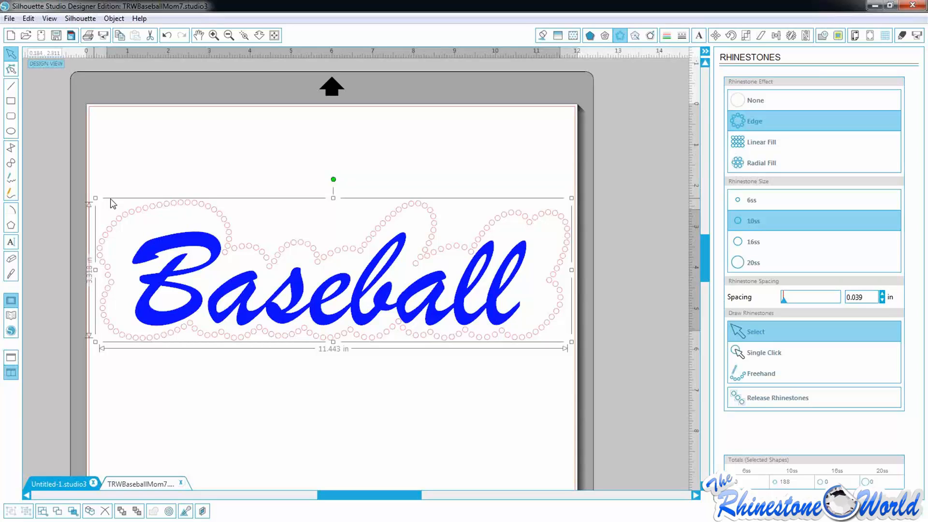
click(112, 150)
drag(62, 152, 602, 357)
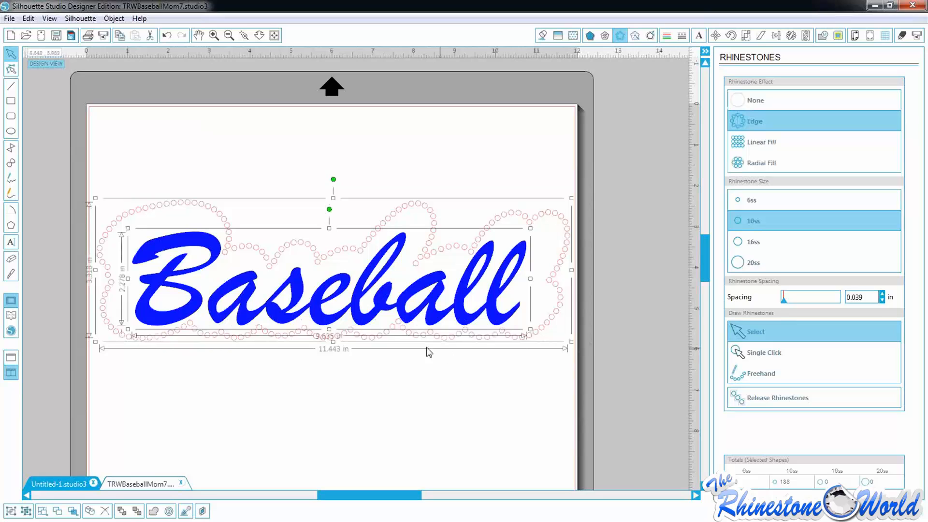
click(271, 402)
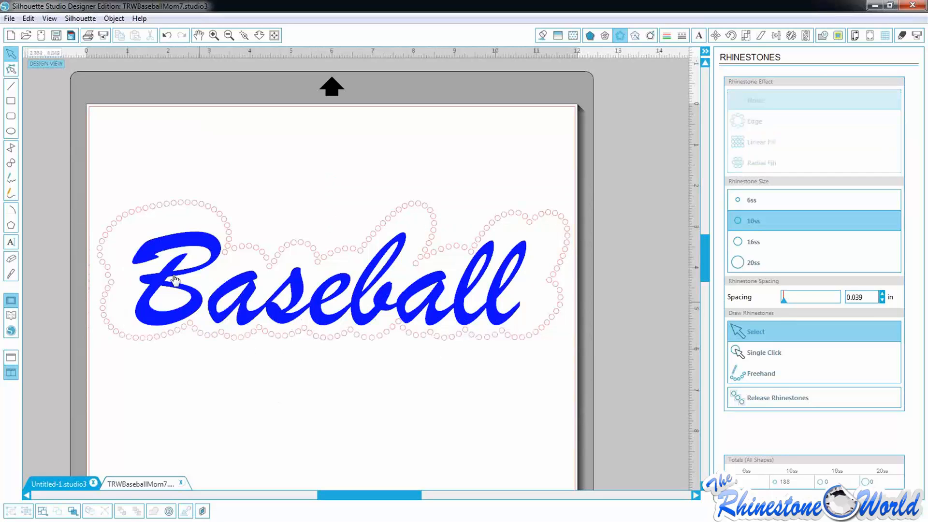
drag(96, 183, 615, 363)
key(Delete)
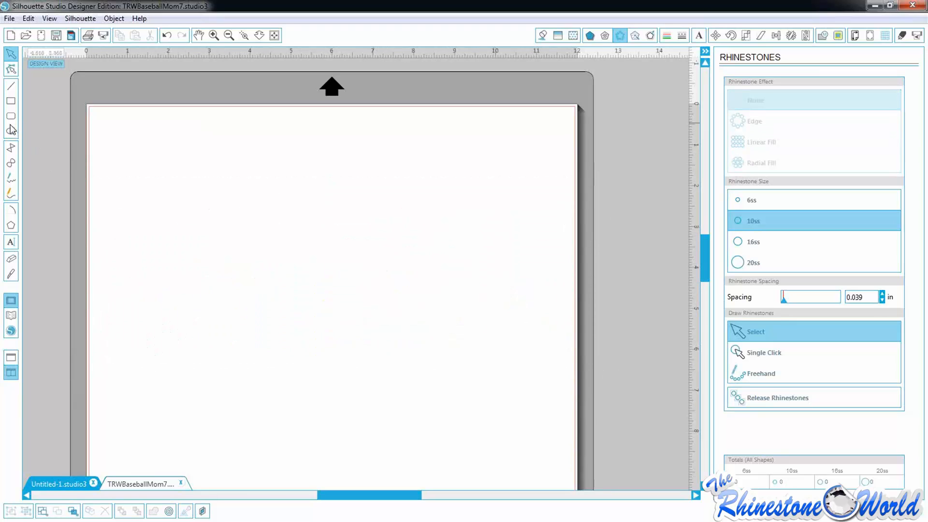
Draw a rectangle about 6.10 by 3.47 in on the empty page and fill it with 10ss stones using Linear Fill
click(12, 102)
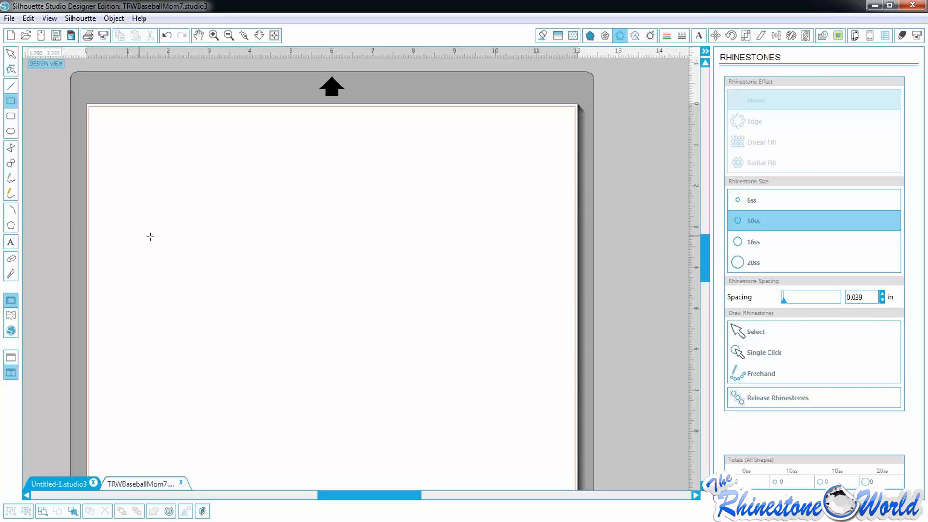
click(12, 55)
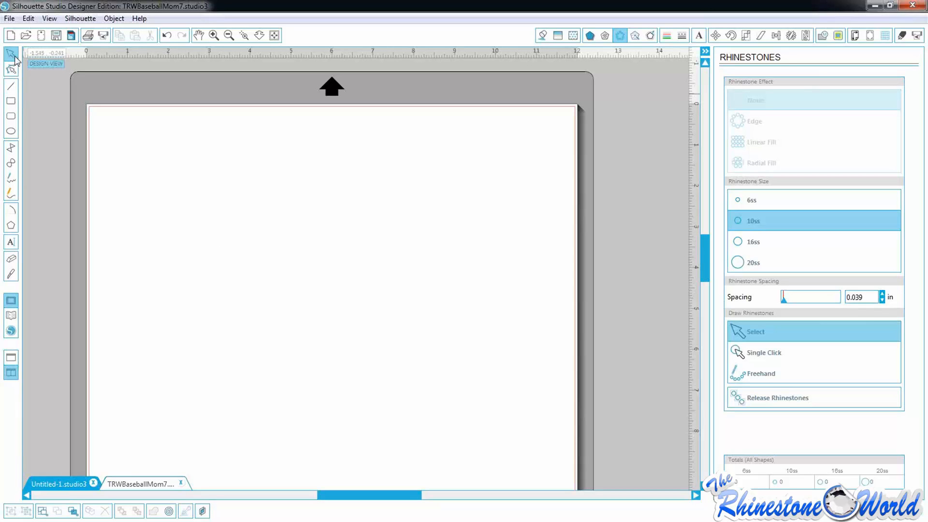
click(10, 103)
drag(151, 162, 402, 304)
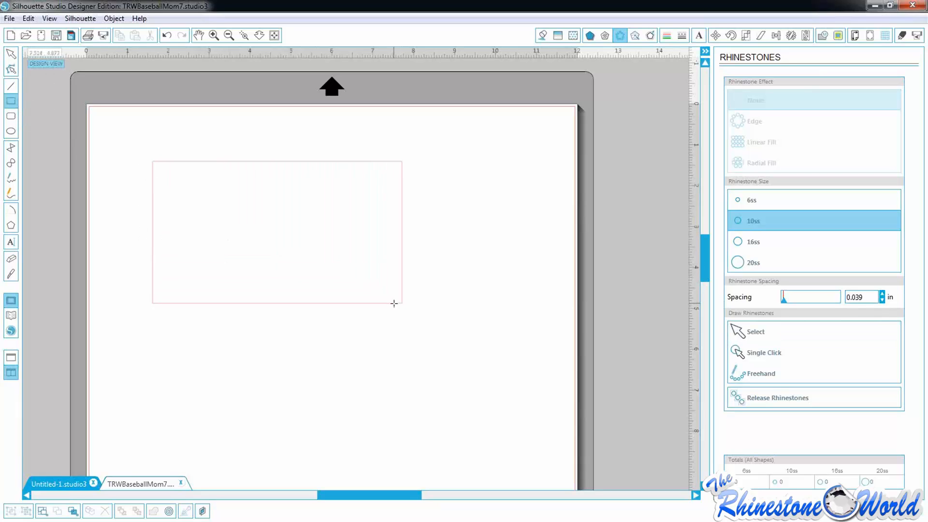
click(11, 54)
click(152, 202)
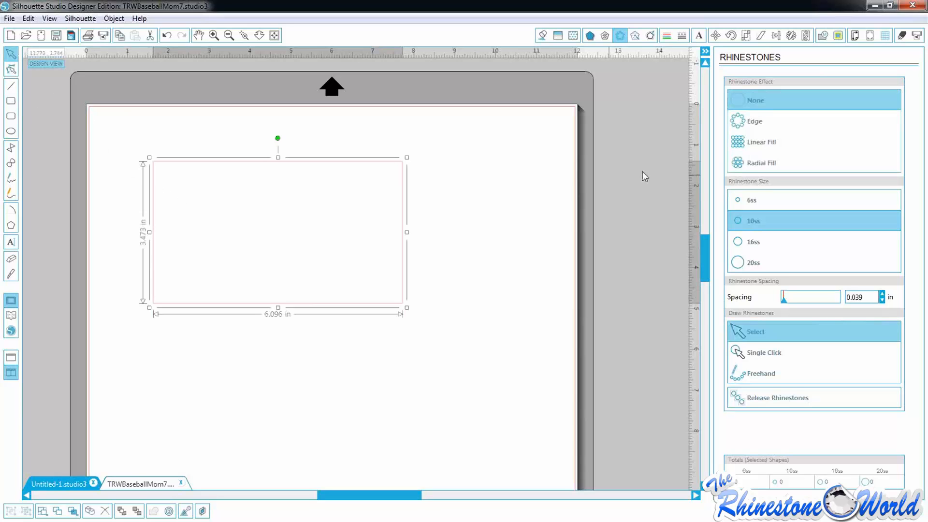
click(760, 143)
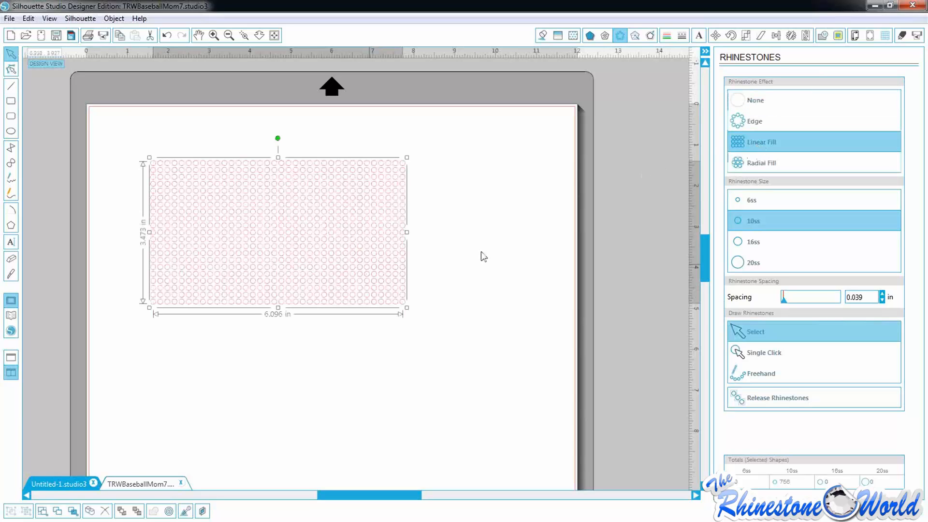
click(447, 241)
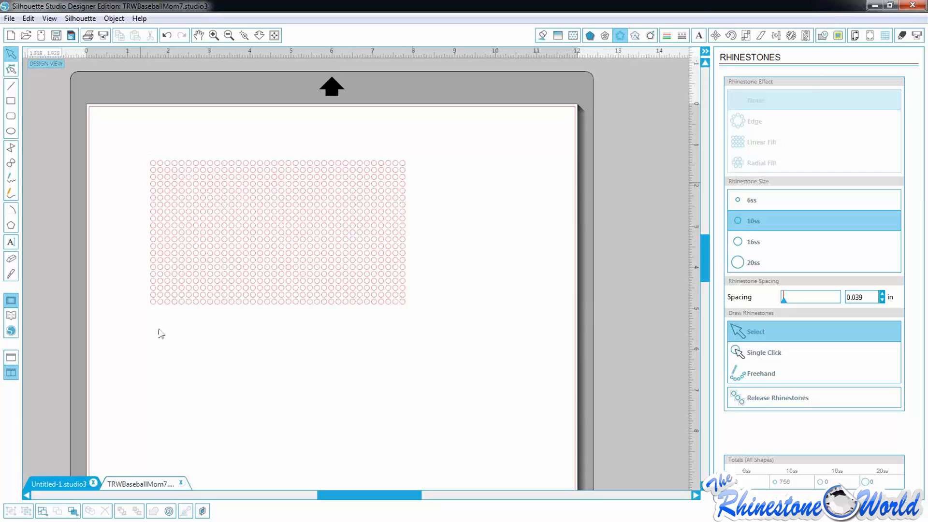
Draw an ellipse about 5.03 by 3.74 in below the stone rectangle and apply the Radial Fill rhinestone effect to it
click(11, 130)
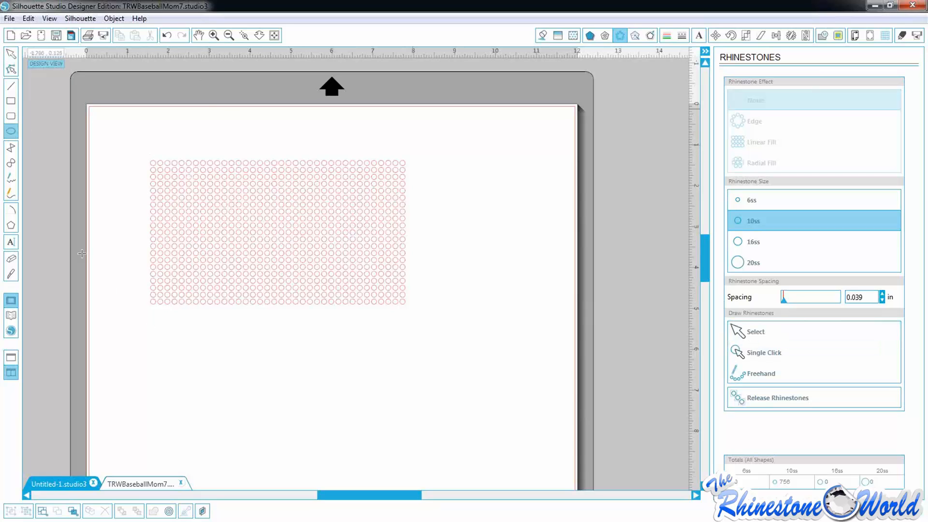
drag(171, 351, 375, 466)
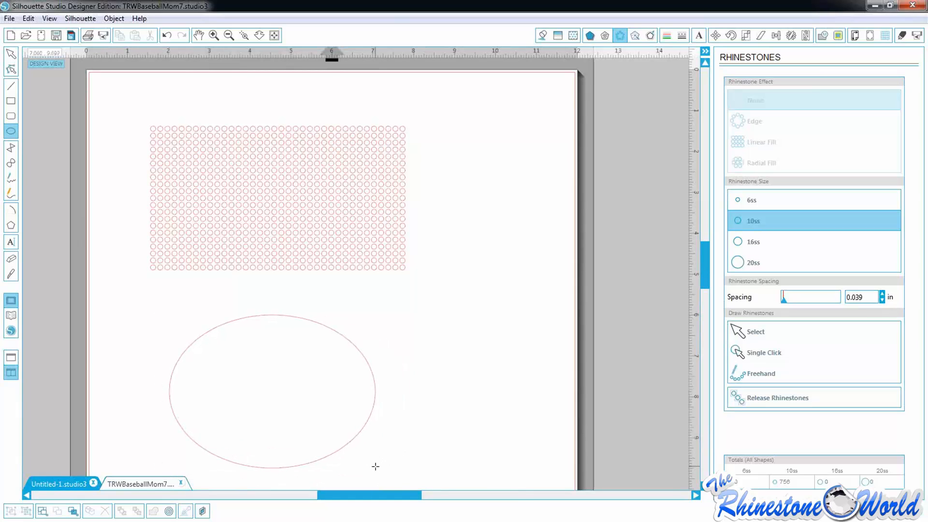
click(11, 53)
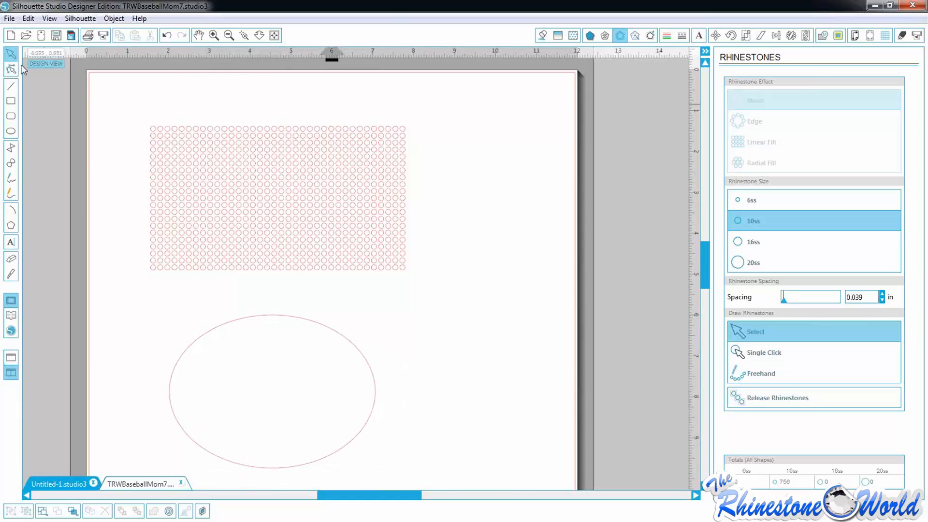
click(199, 342)
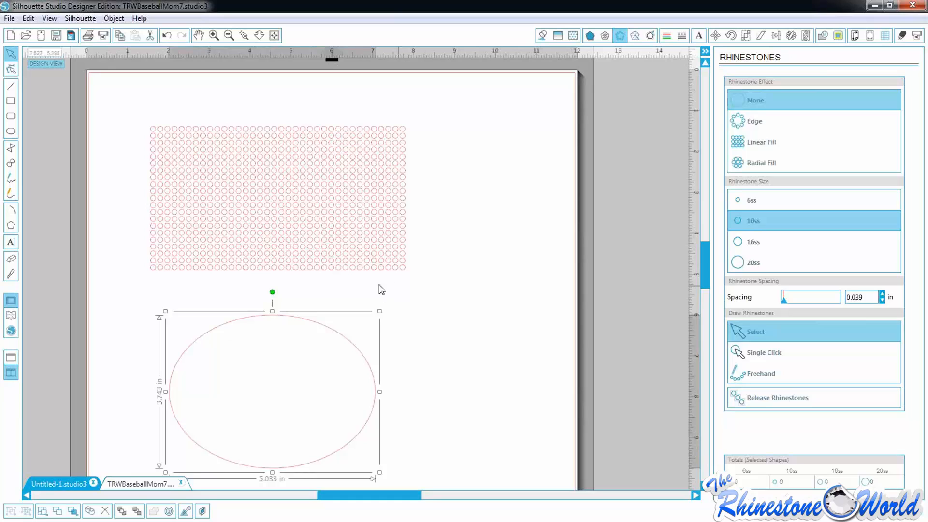
click(775, 161)
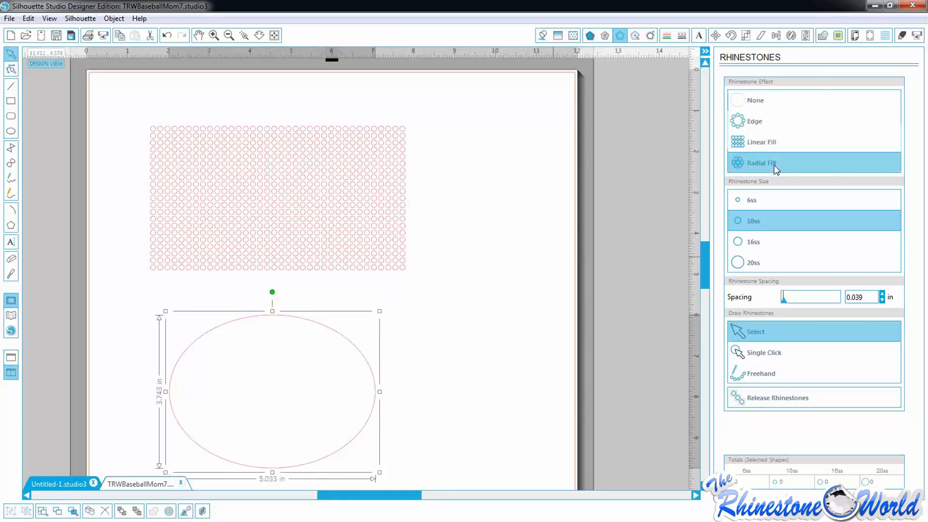
click(494, 367)
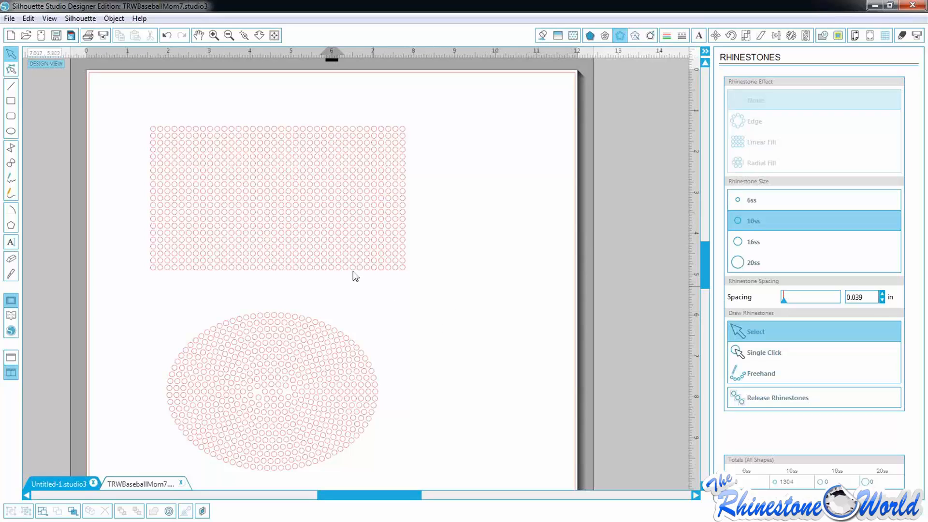
Draw a near-circle about 3.02 by 3.09 in beside the ellipse, shifted inward from the page edge, and apply Linear Fill to it
scroll(464, 289, down, 1)
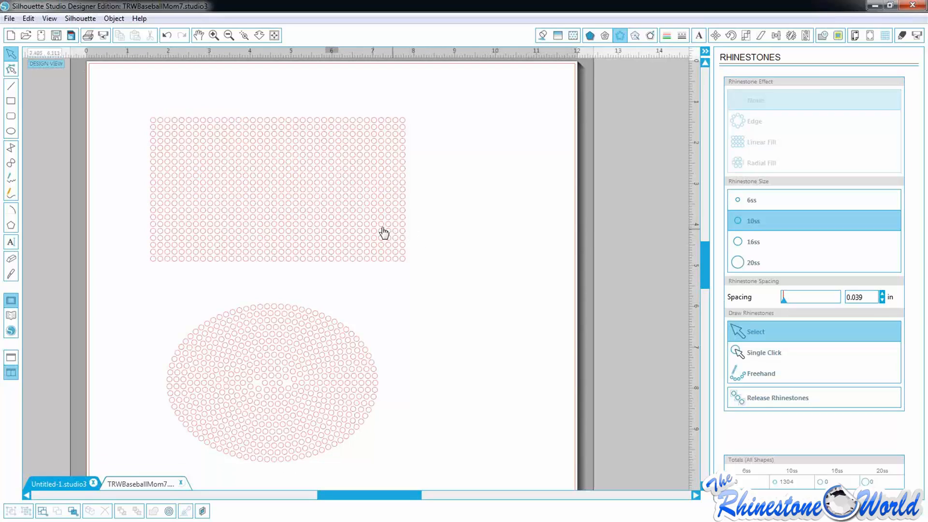
click(11, 131)
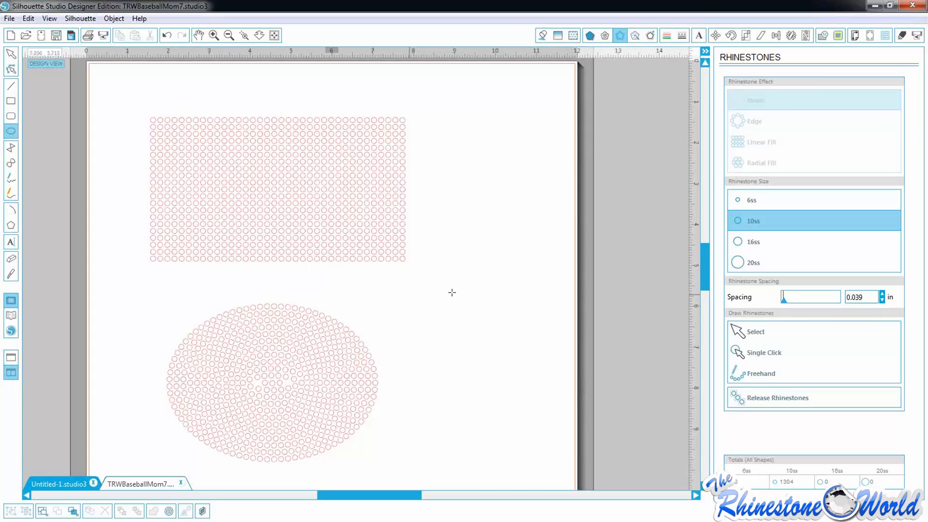
drag(452, 292, 576, 417)
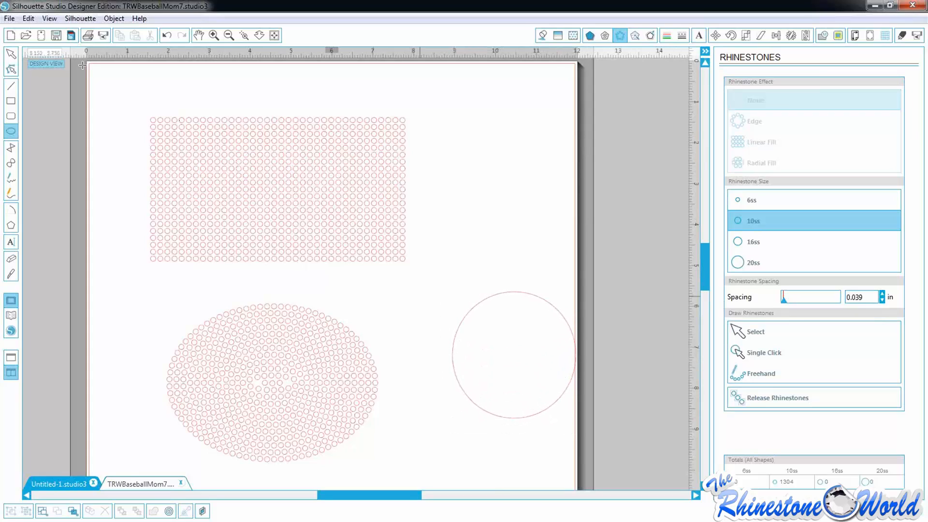
click(11, 54)
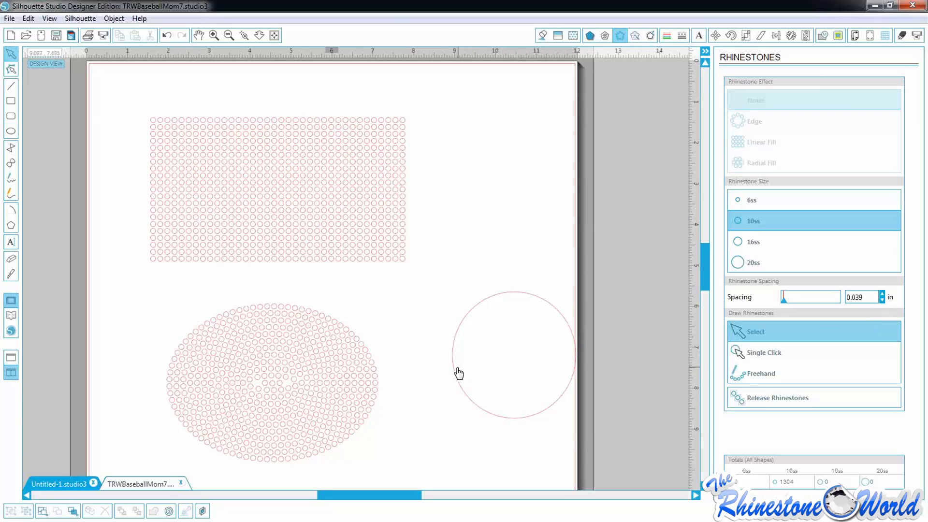
mouse_move(458, 376)
mouse_down()
mouse_move(379, 327)
mouse_move(406, 354)
mouse_up()
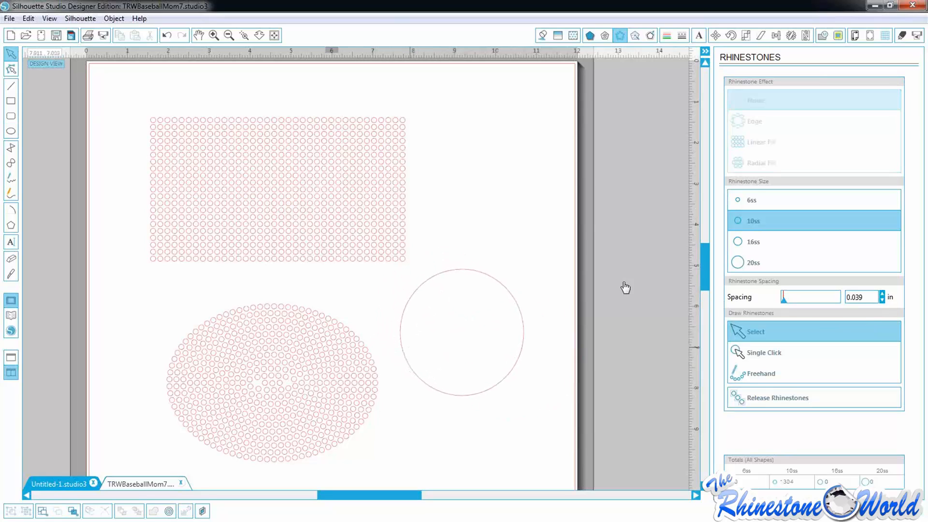
click(514, 305)
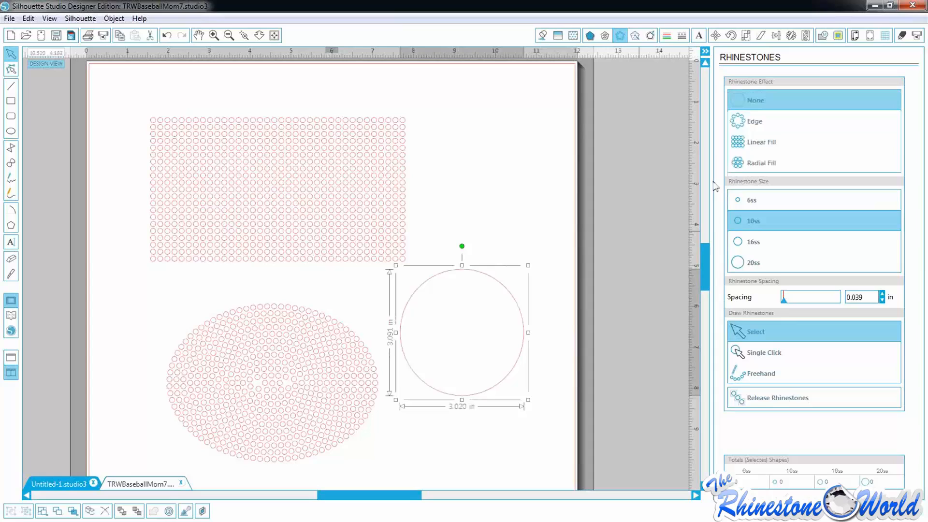
click(762, 145)
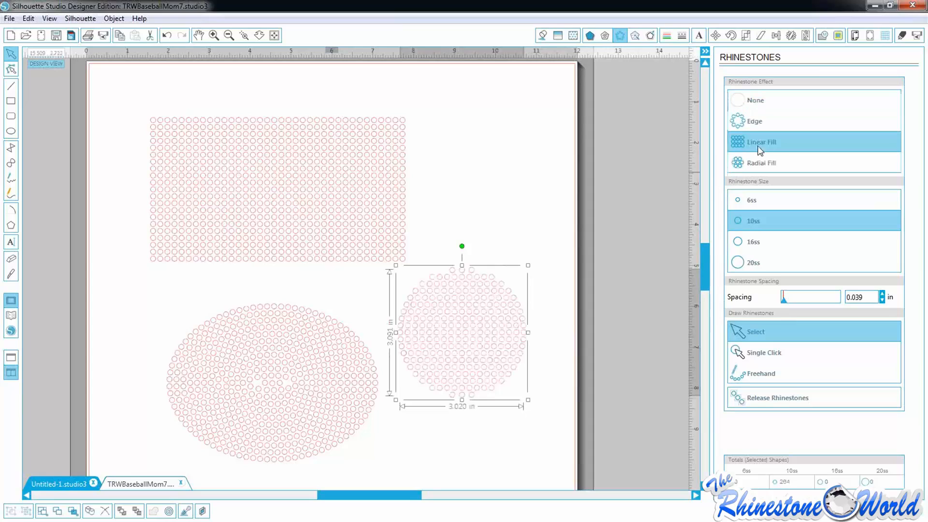
click(445, 317)
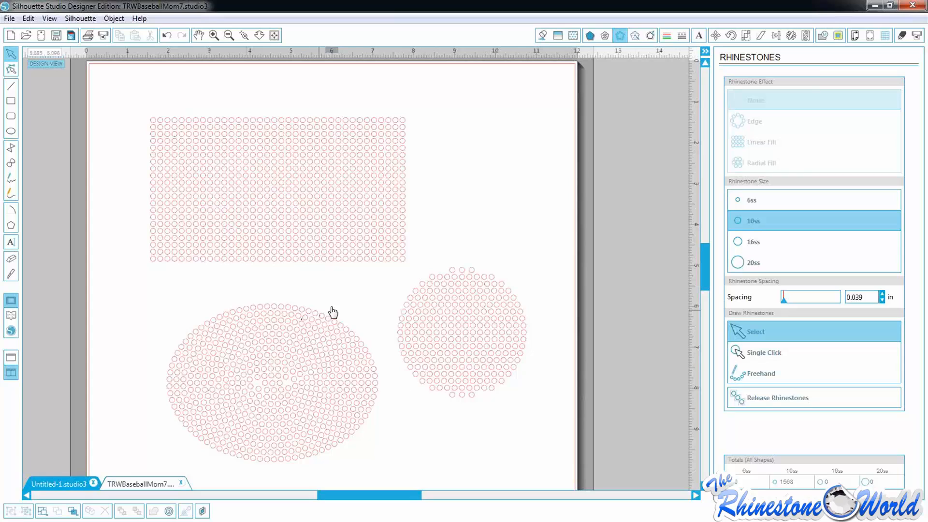
Draw a small rectangle about 3.28 by 2.33 in above the stone circle and apply the Radial Fill effect to it
click(10, 102)
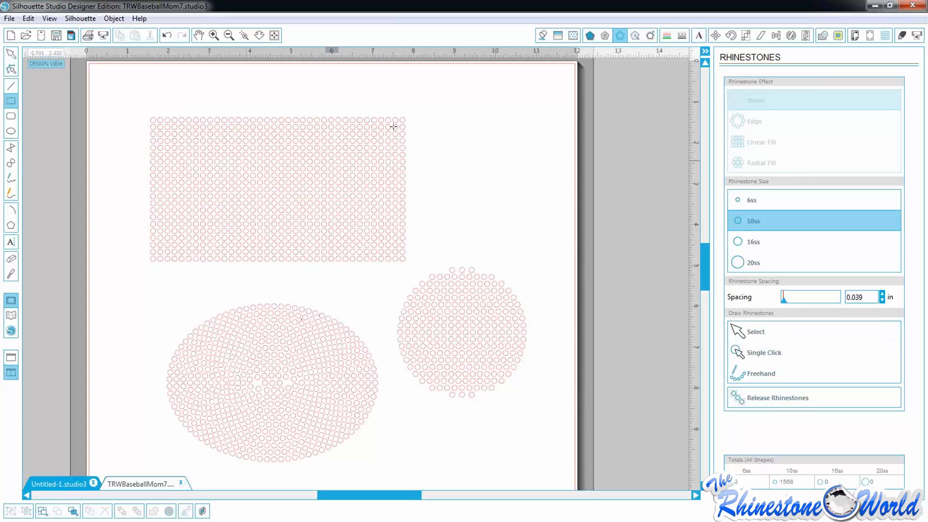
mouse_move(437, 91)
mouse_down()
mouse_move(561, 188)
mouse_move(571, 186)
mouse_up()
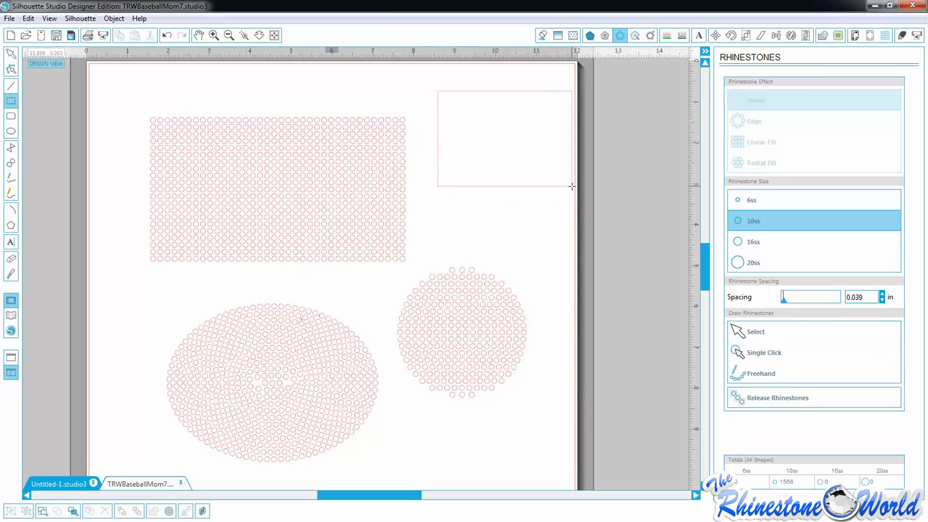
click(9, 53)
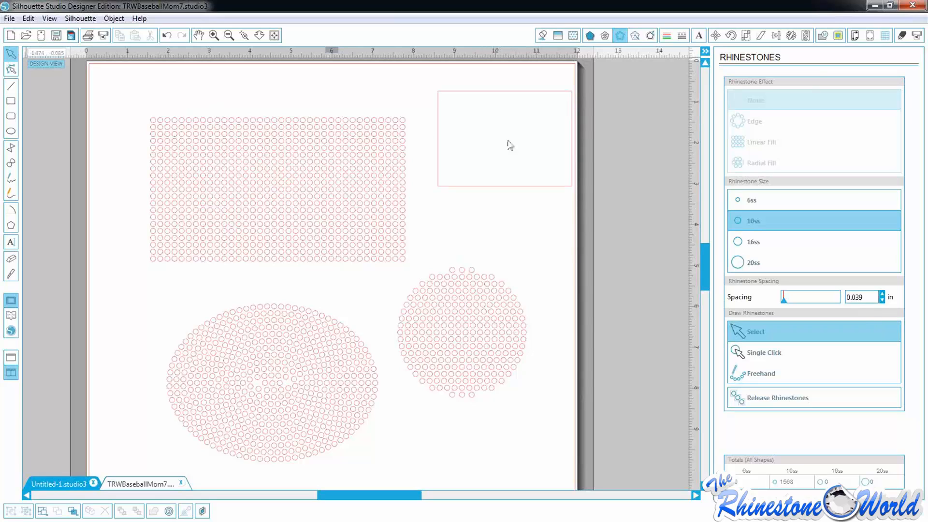
click(439, 152)
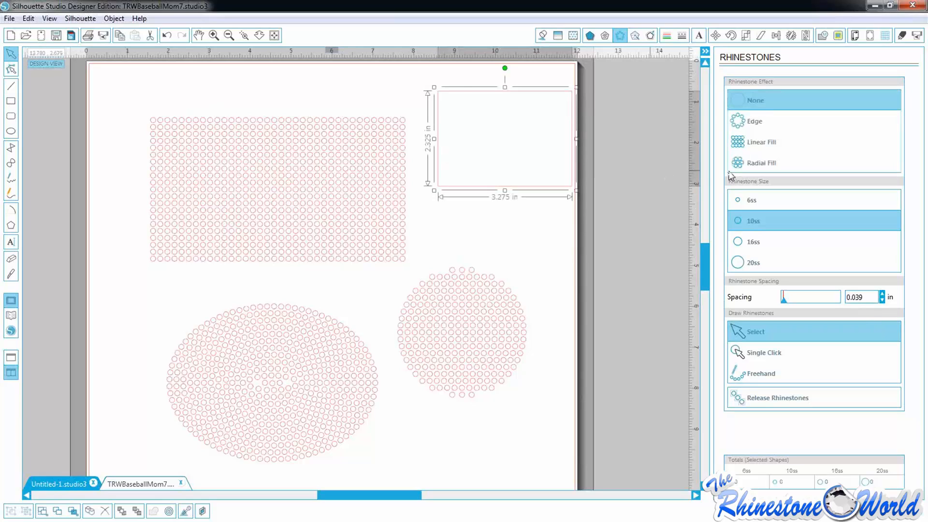
click(747, 164)
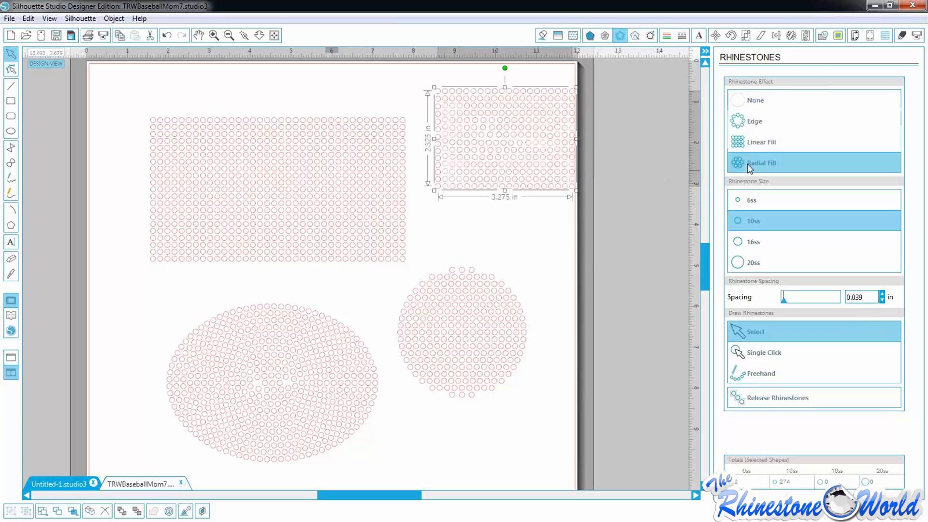
click(510, 200)
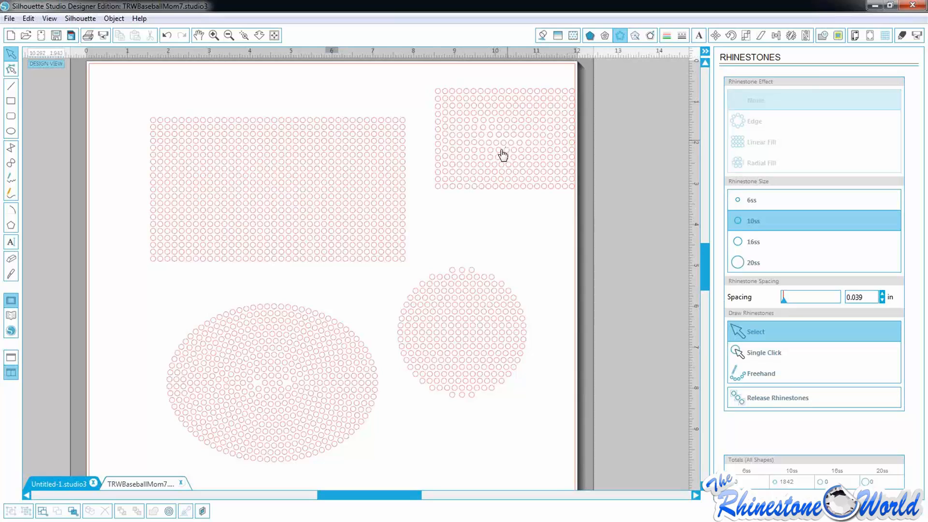
Delete the small radial-filled rectangle, the stone circle and the stone ellipse, keeping only the large linear-filled rectangle
click(466, 138)
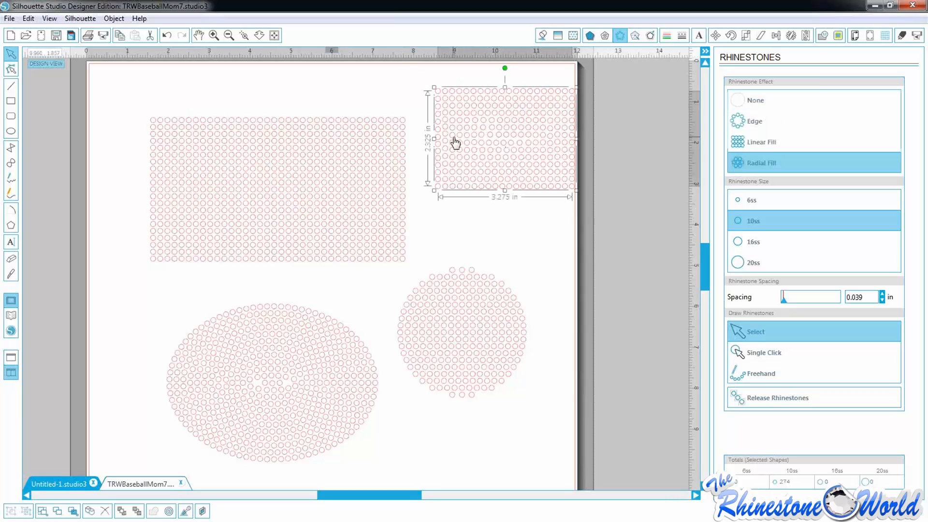
key(Delete)
click(459, 311)
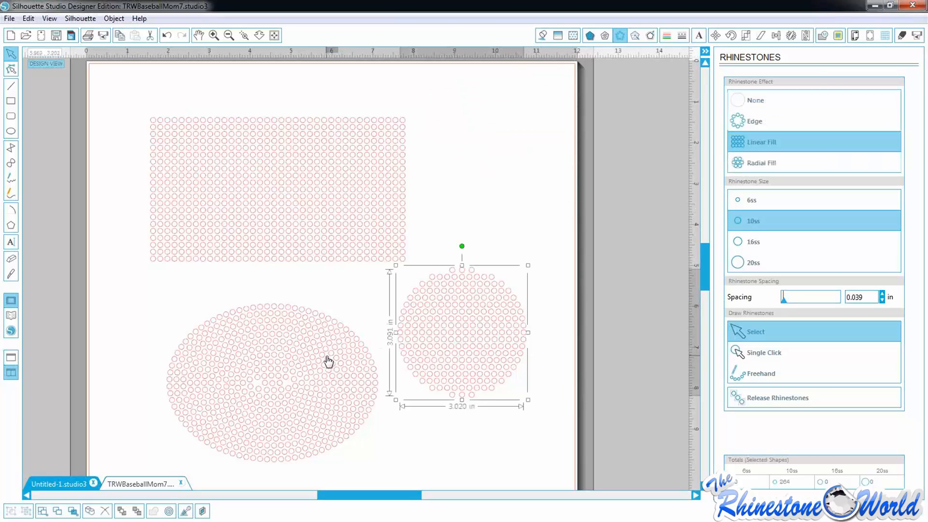
key(Delete)
click(343, 364)
key(Delete)
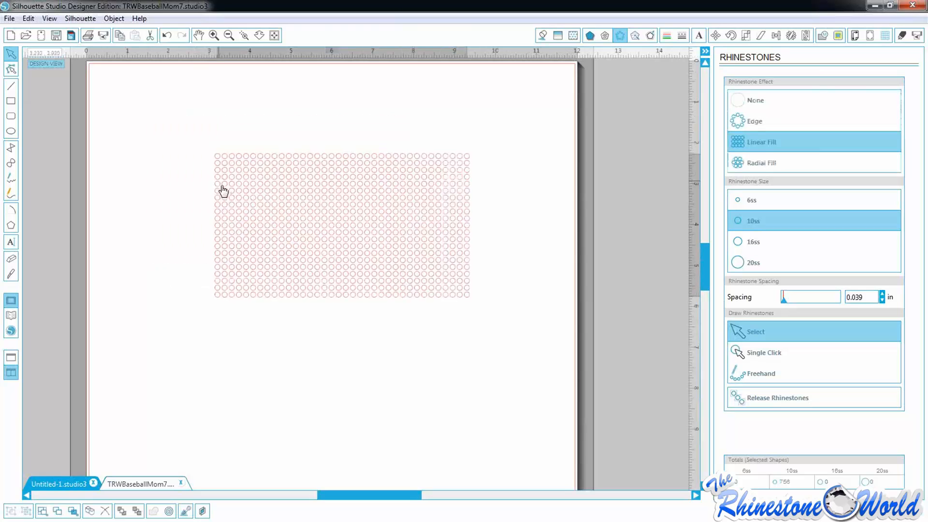
Reposition the linear-filled stone rectangle near the upper left of the page, leaving the area below it empty
click(221, 190)
click(130, 181)
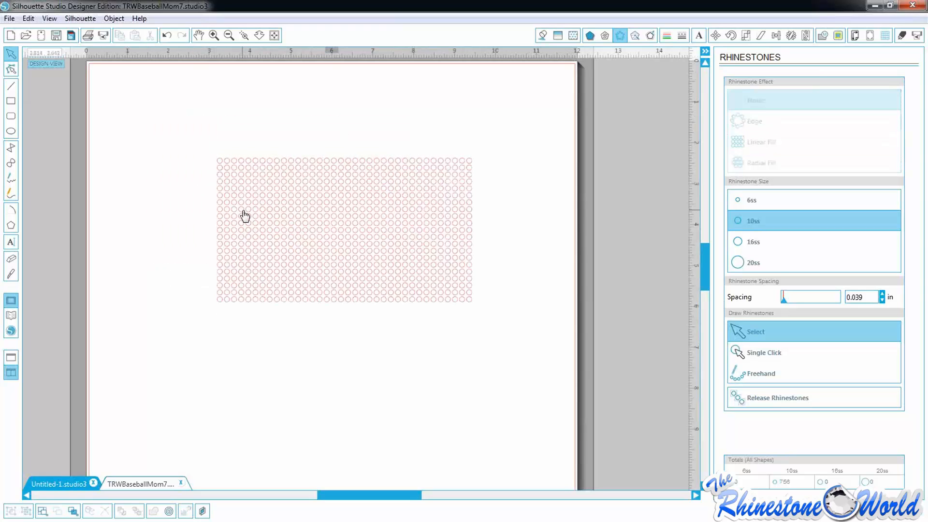
drag(242, 213, 172, 141)
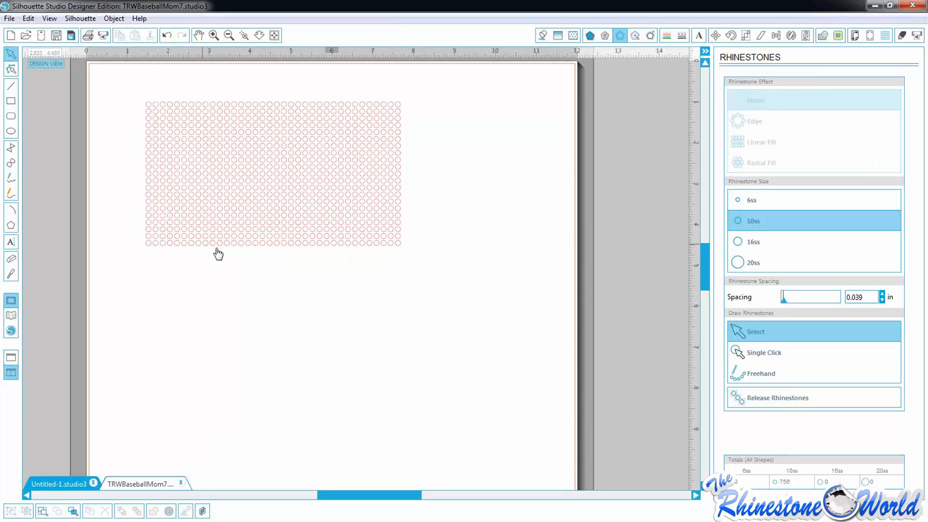
Move the linear-filled stone rectangle down and inward on the page, and release its rhinestones into individually selectable stones
click(237, 217)
drag(239, 218, 264, 284)
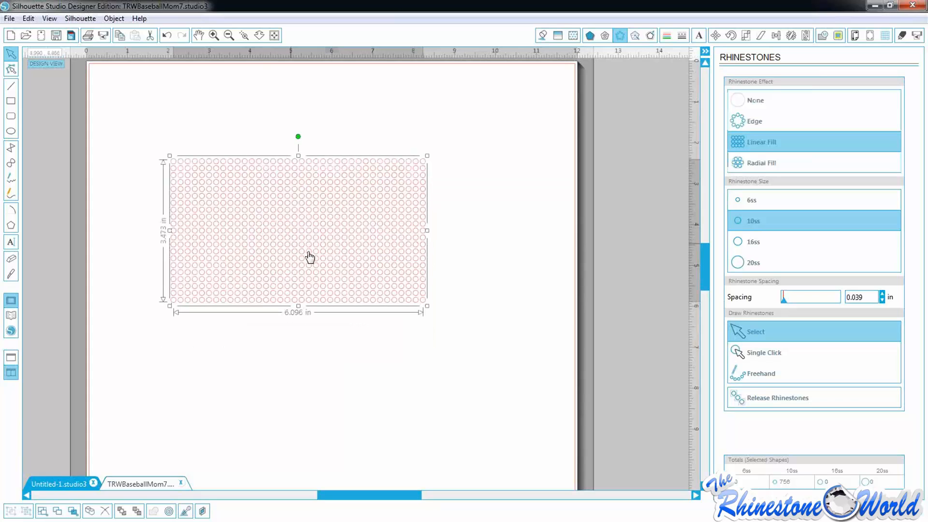
right_click(356, 269)
click(387, 363)
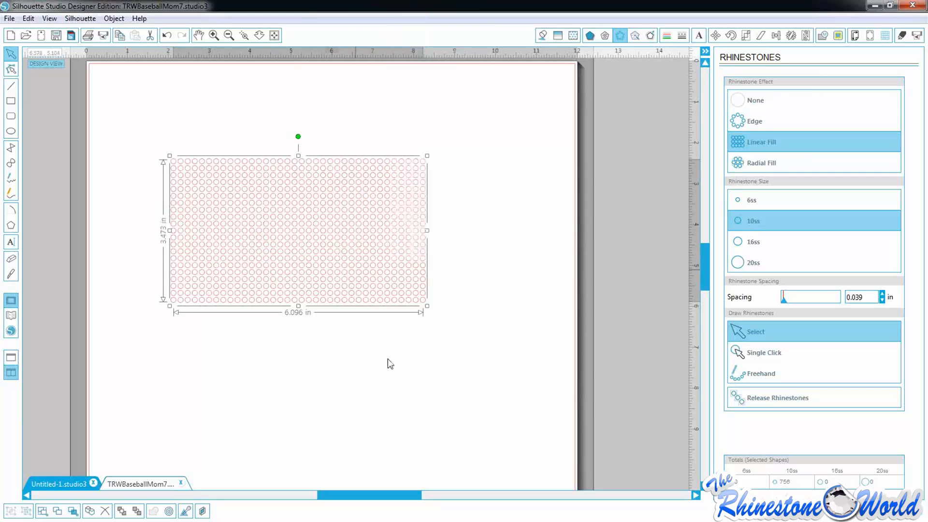
click(370, 269)
click(781, 400)
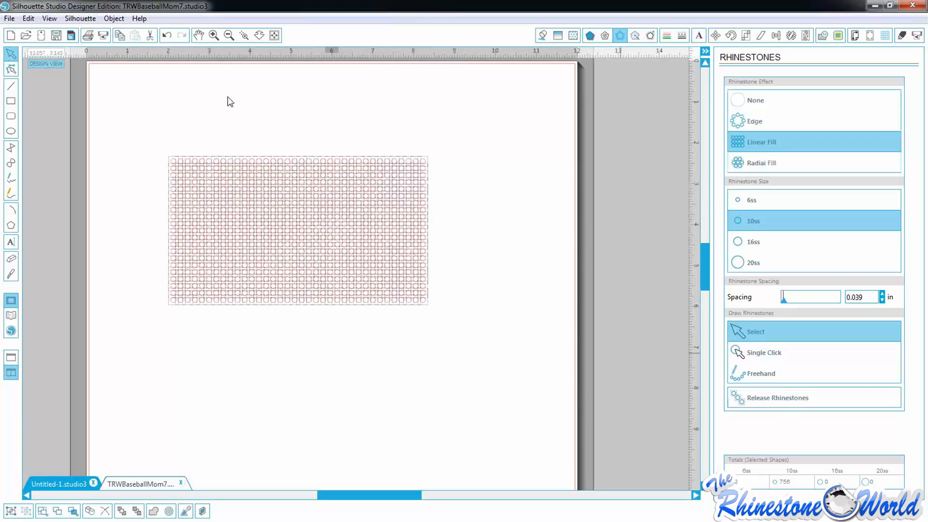
click(193, 314)
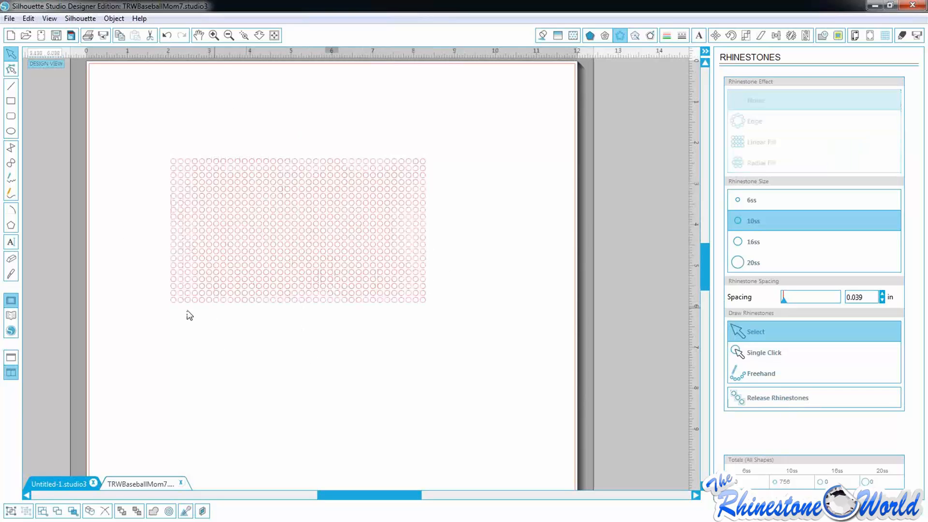
click(176, 303)
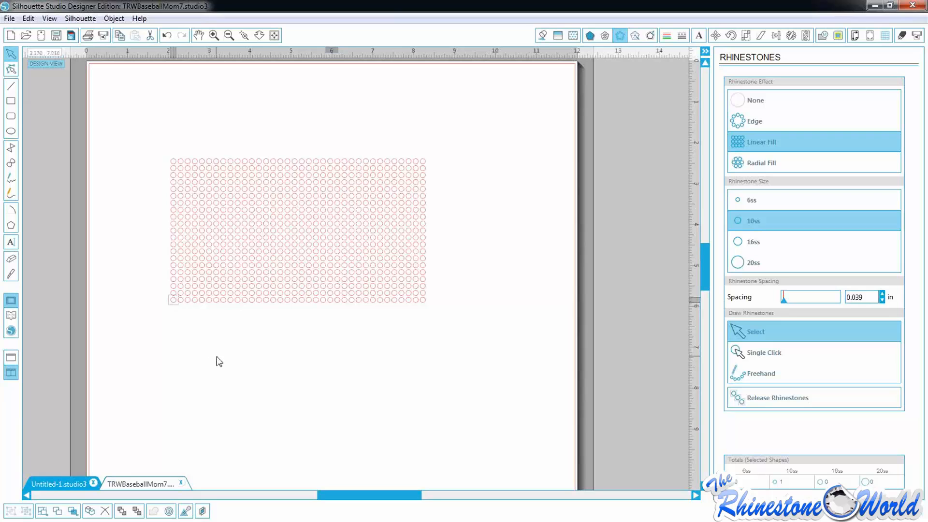
Combine all the released stones of the rectangle into one compound path
drag(141, 128, 451, 335)
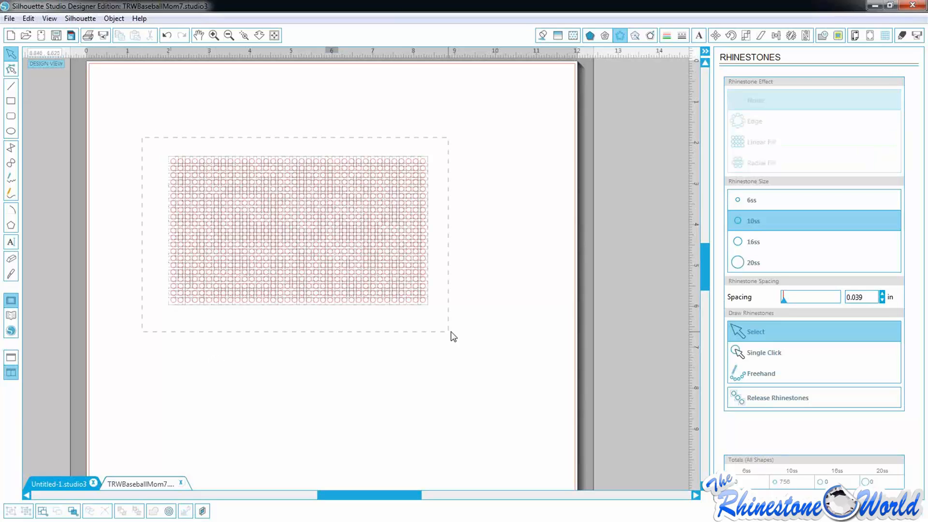
right_click(323, 244)
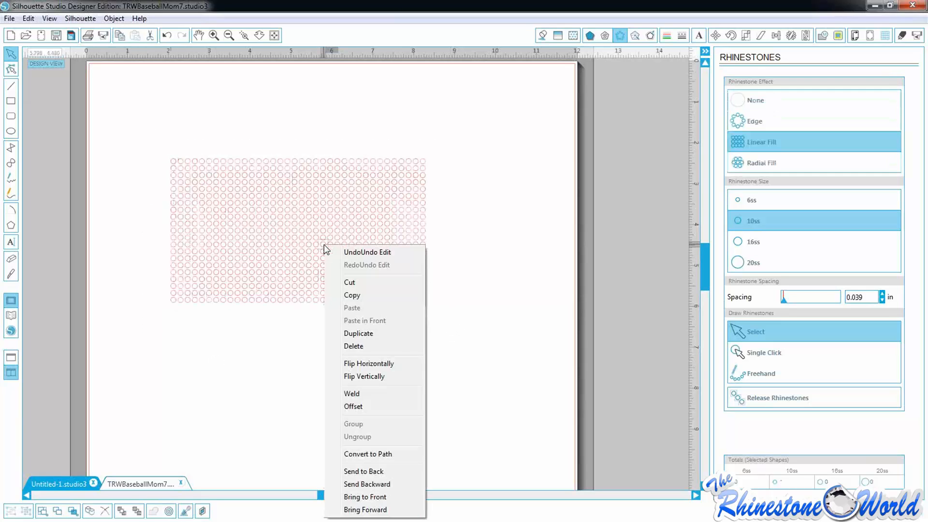
click(150, 140)
drag(152, 139, 458, 325)
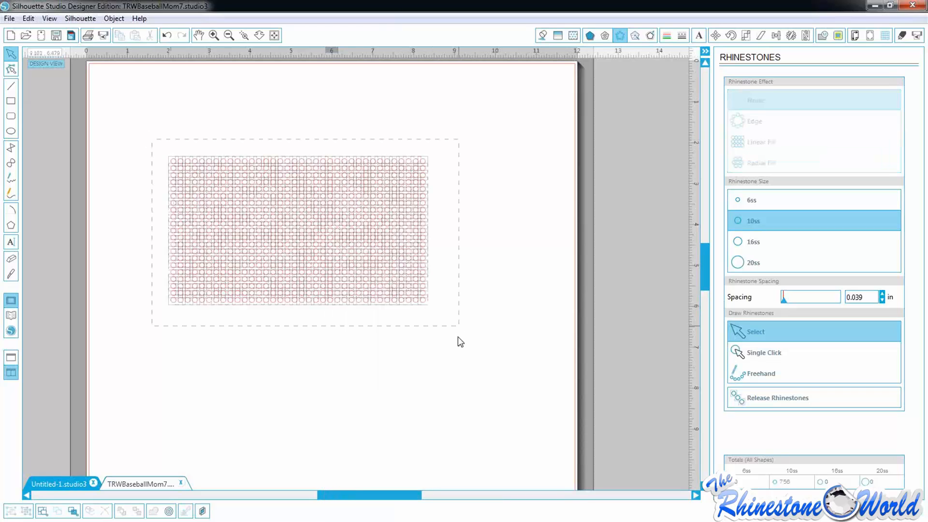
right_click(404, 290)
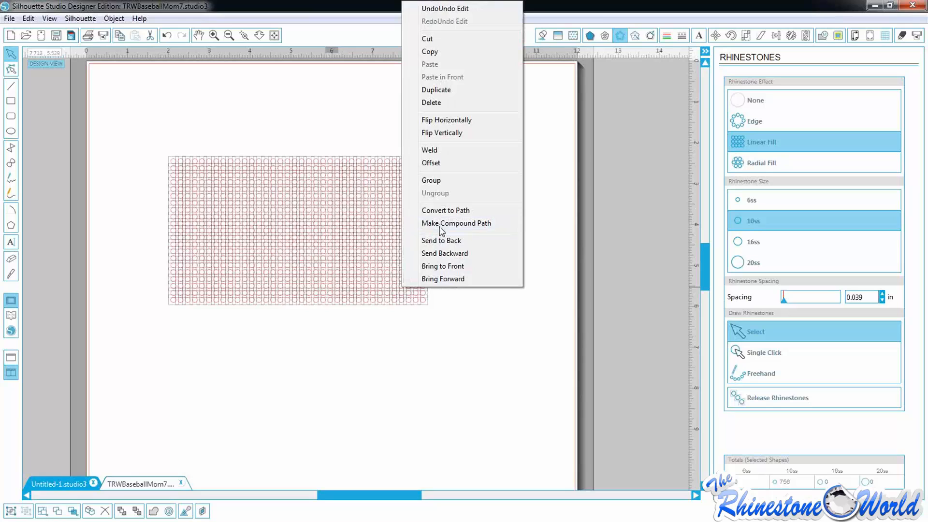
click(441, 225)
Release the stone rectangle's compound path and check that a single bottom-row stone can be selected alone
click(245, 201)
click(249, 201)
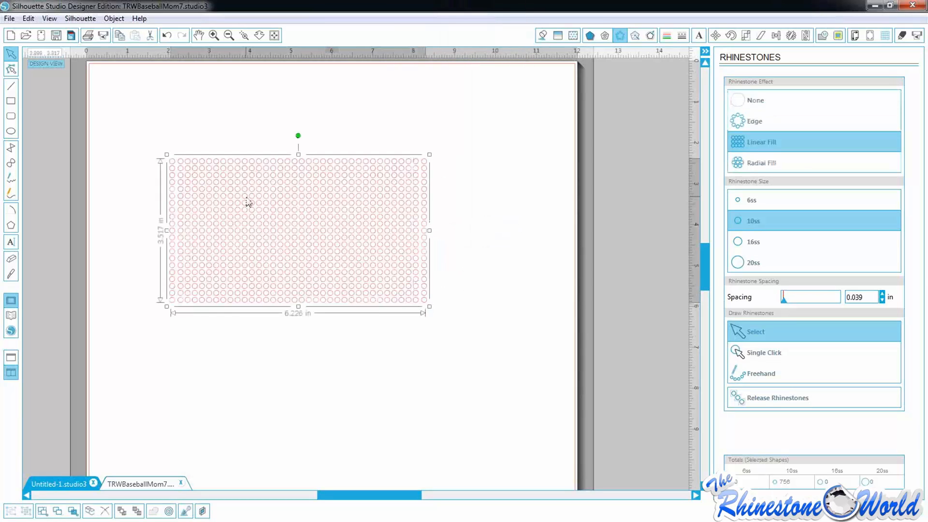
right_click(248, 199)
click(271, 419)
click(139, 356)
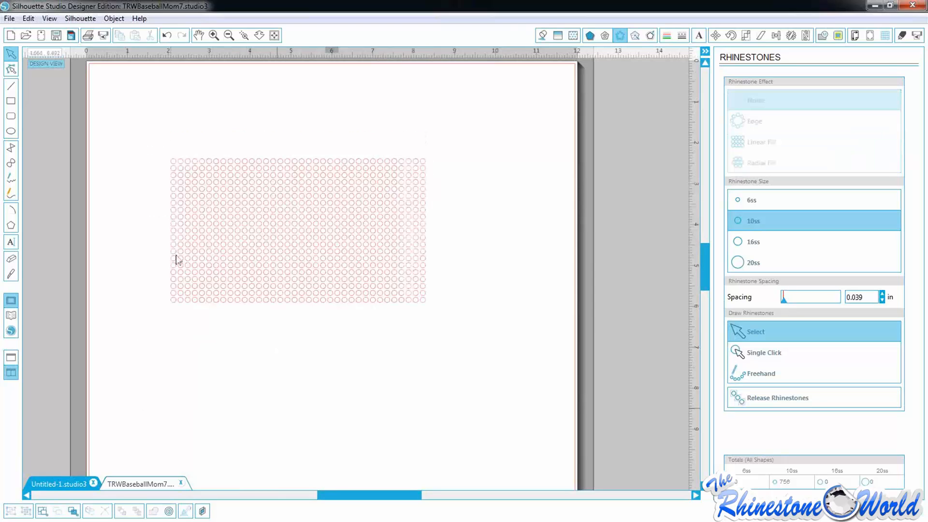
click(182, 303)
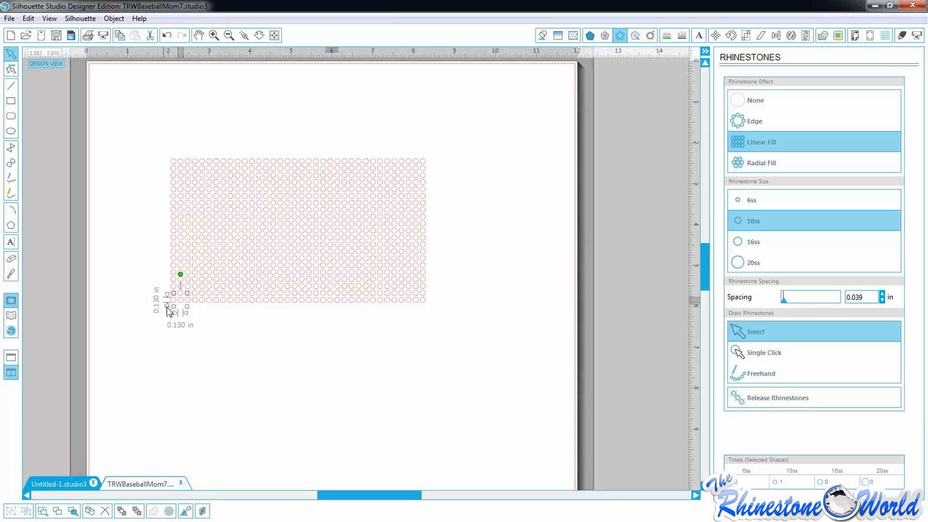
click(225, 117)
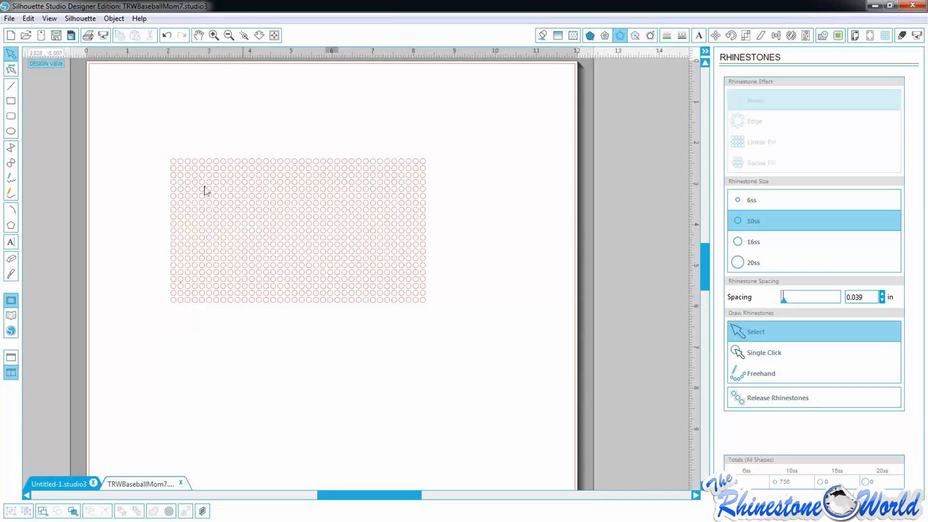
Pull two corner stones at the rectangle's lower left out of the grid and delete the adjacent bottom-row stone
click(244, 36)
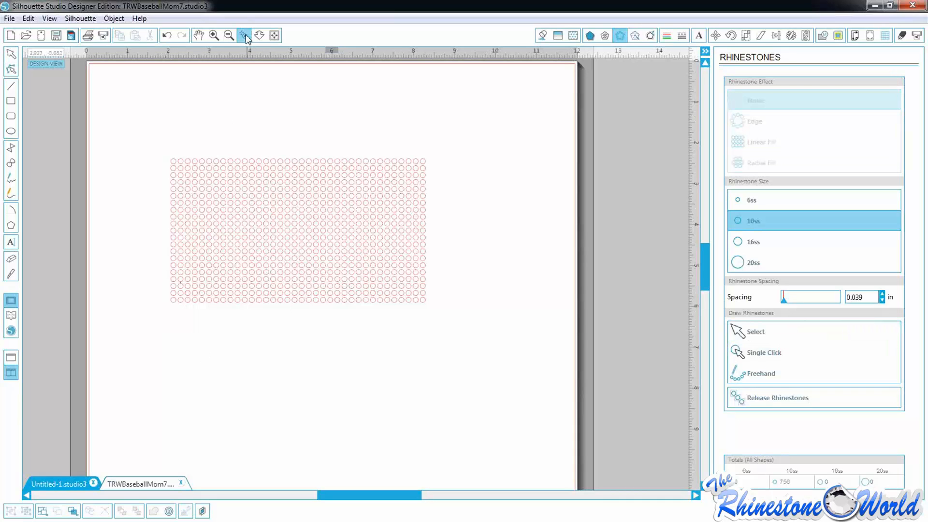
click(193, 301)
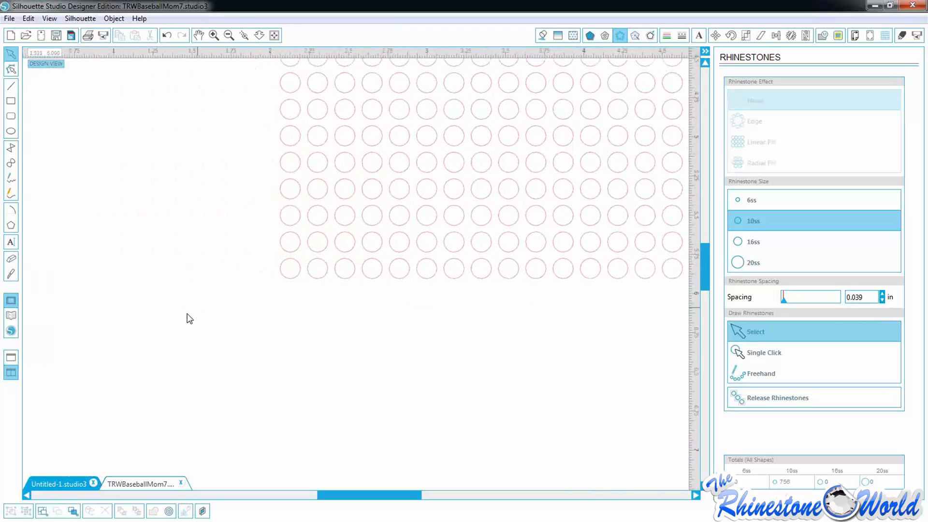
drag(289, 282, 197, 299)
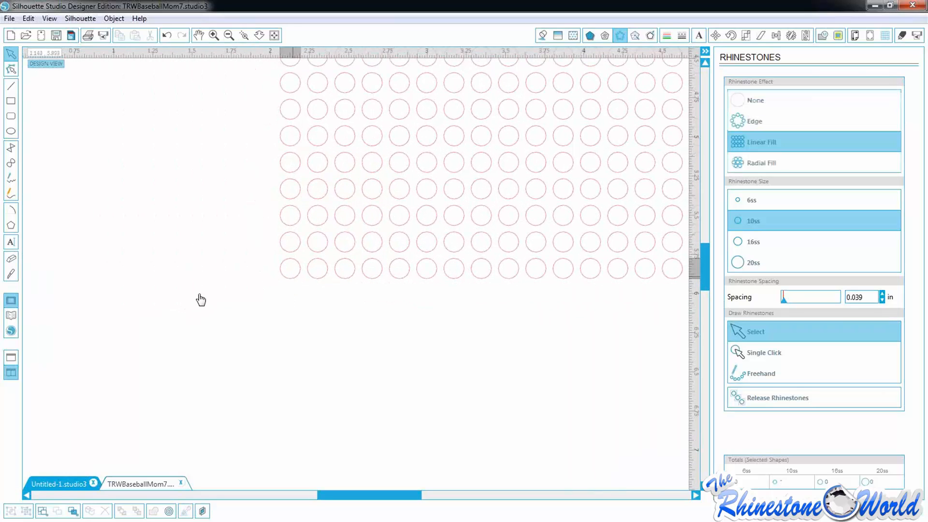
drag(287, 251, 271, 384)
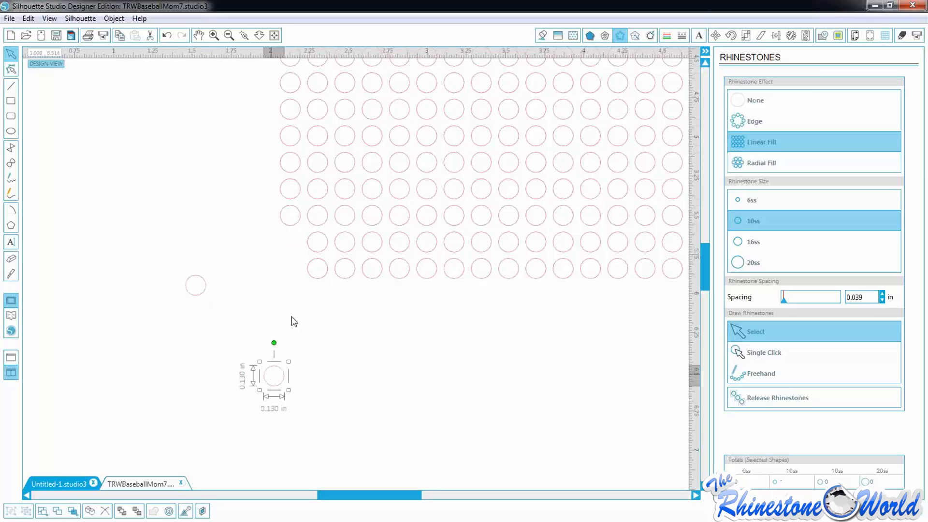
double_click(317, 267)
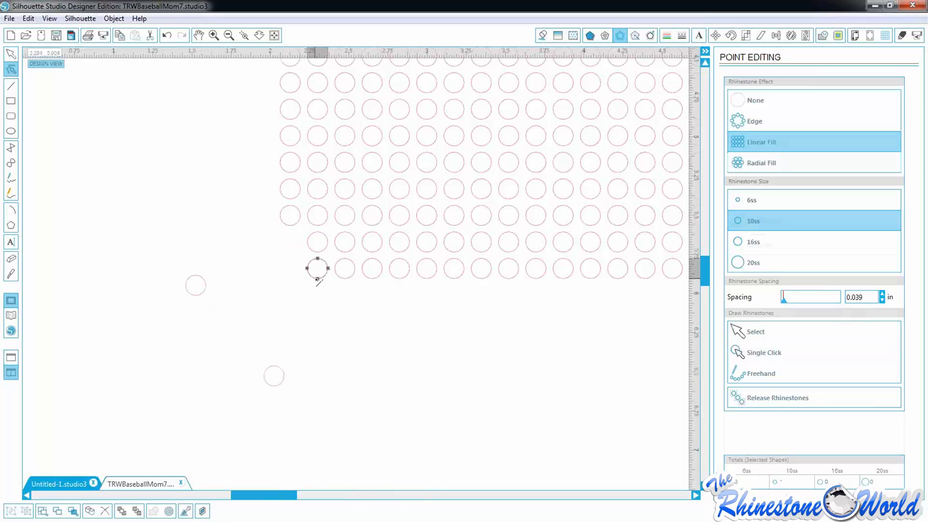
click(11, 53)
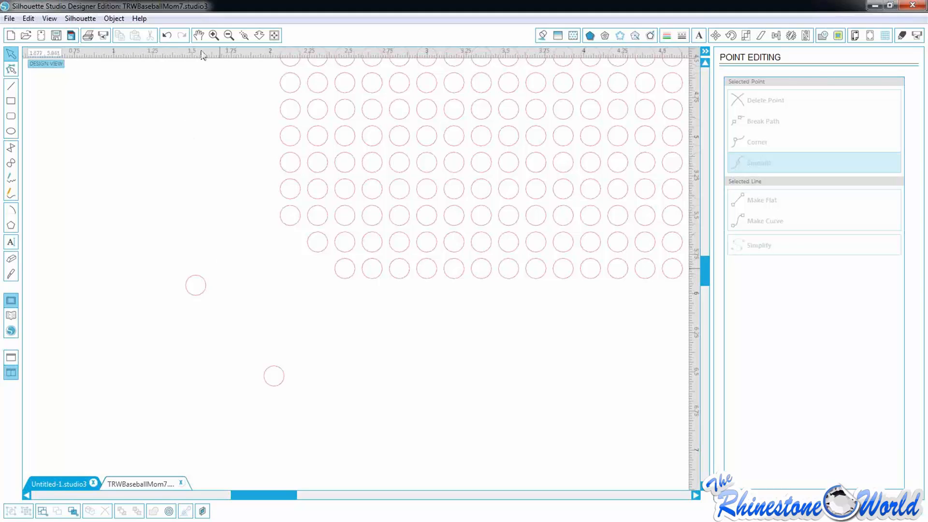
Delete all the stones on the page, including the two pulled out of the grid
click(229, 35)
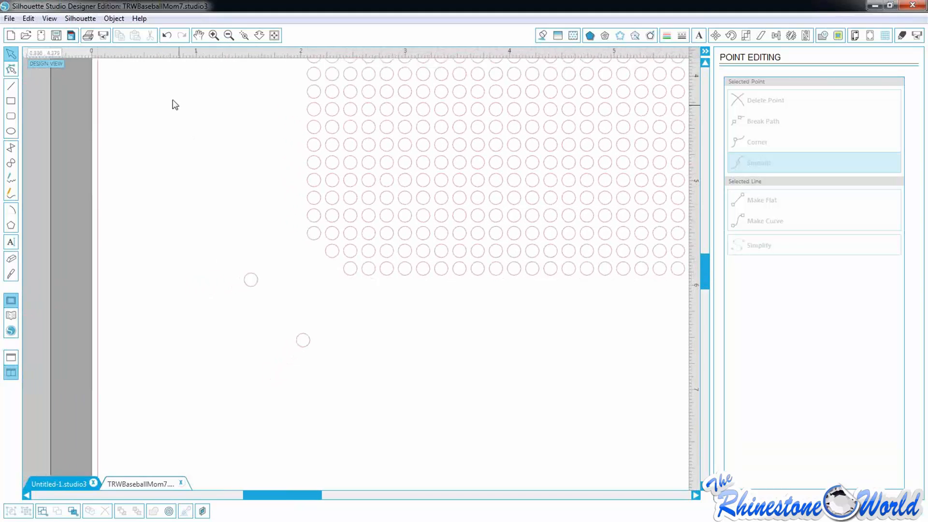
click(229, 35)
click(229, 35)
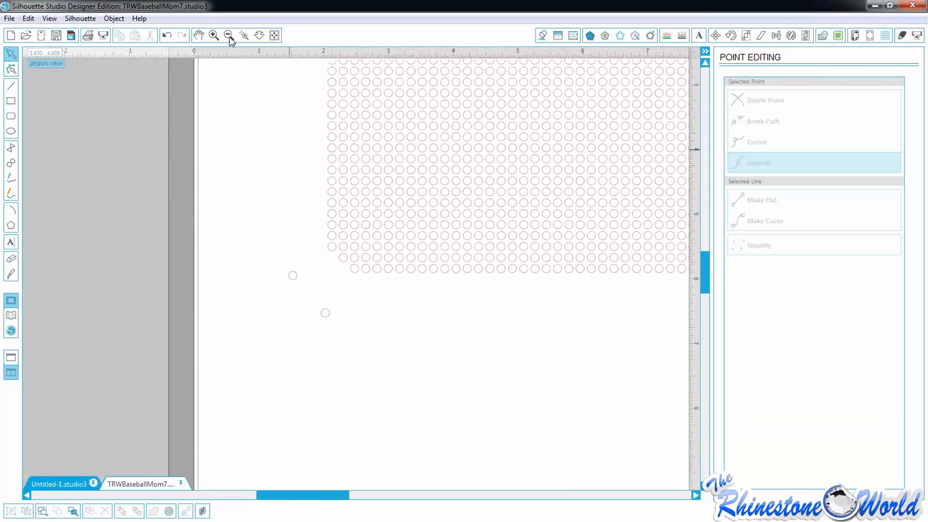
drag(573, 139, 262, 332)
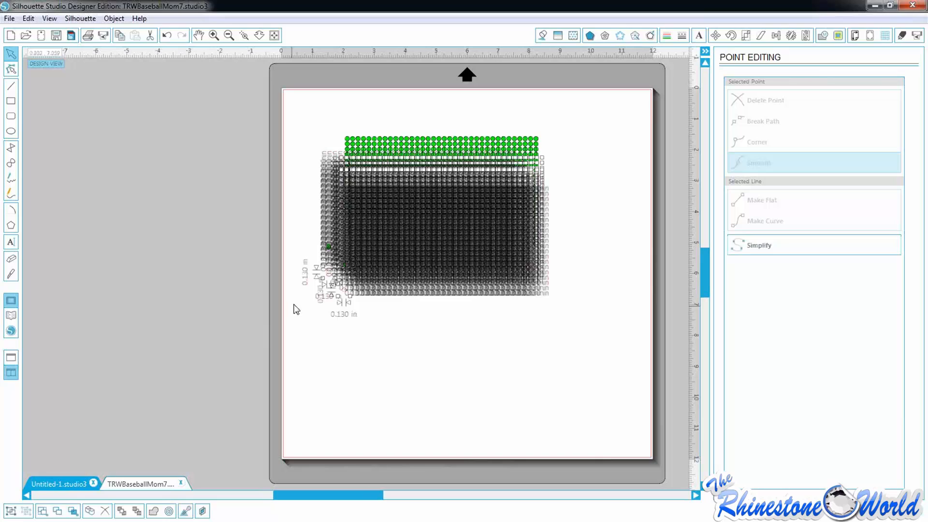
key(Delete)
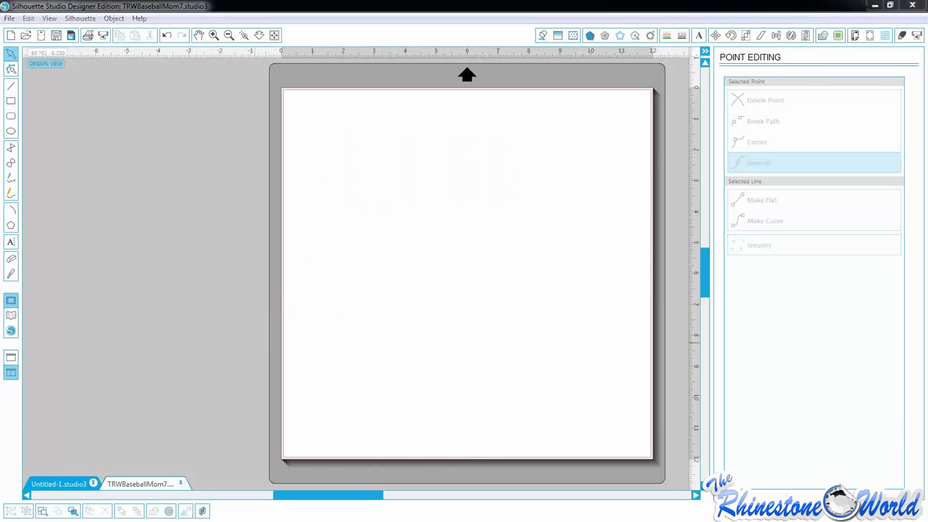
Place the diamond image on the empty page, resize it to about 6.64 by 6.38 in and position it near the page's centre
drag(486, 263, 354, 180)
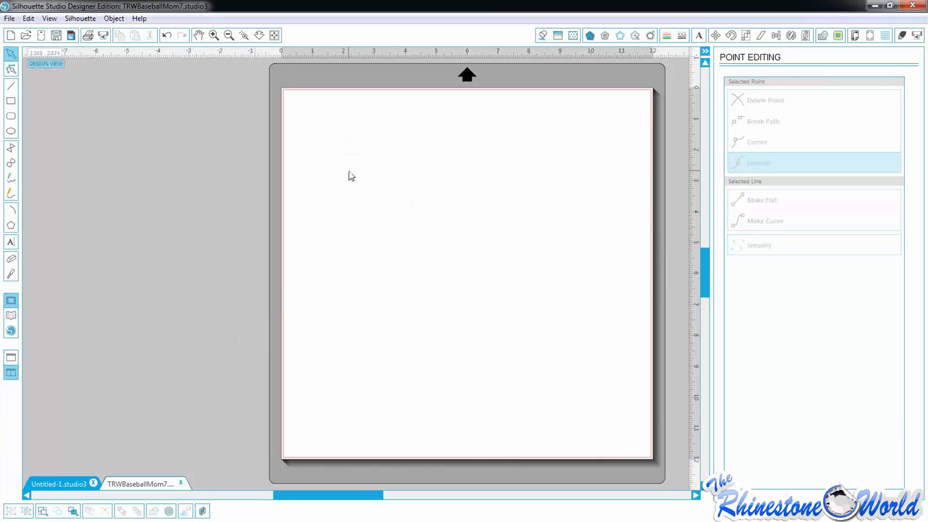
click(362, 175)
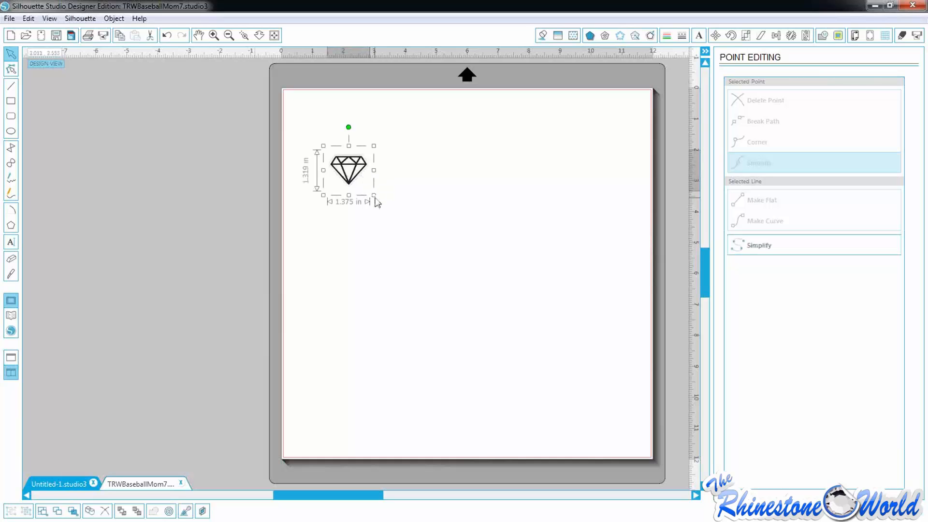
drag(374, 196, 590, 403)
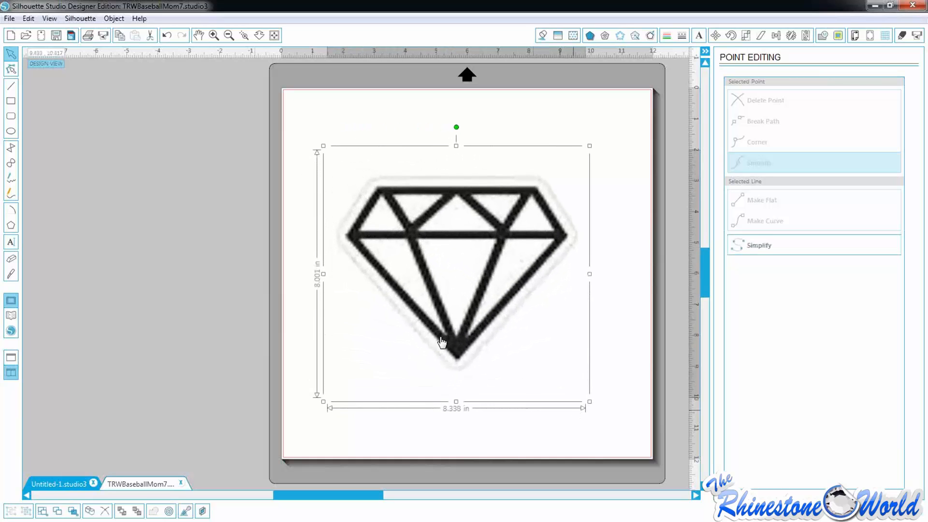
drag(421, 278, 381, 261)
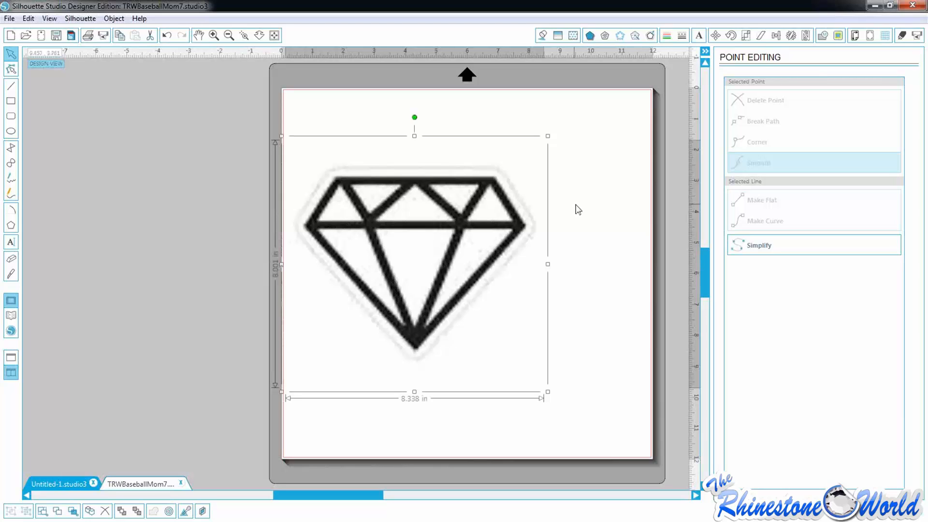
drag(546, 137, 495, 186)
drag(472, 259, 547, 223)
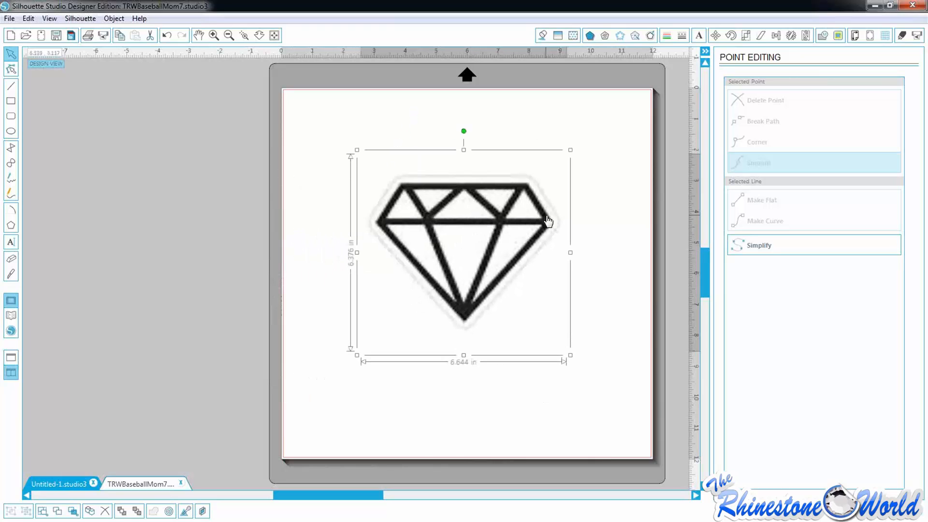
Set a trace area of about 6.11 by 5.73 in around the diamond image and trace its lines with the standard Trace method
click(837, 37)
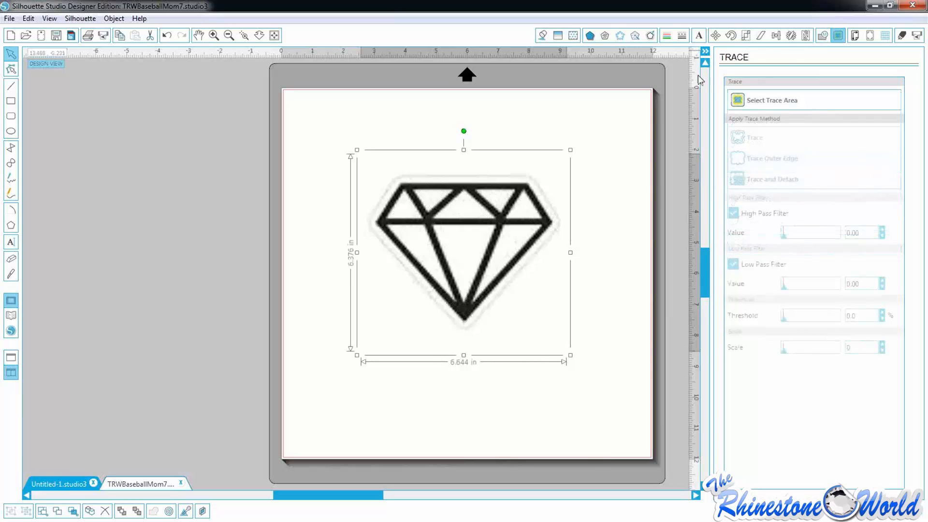
click(752, 105)
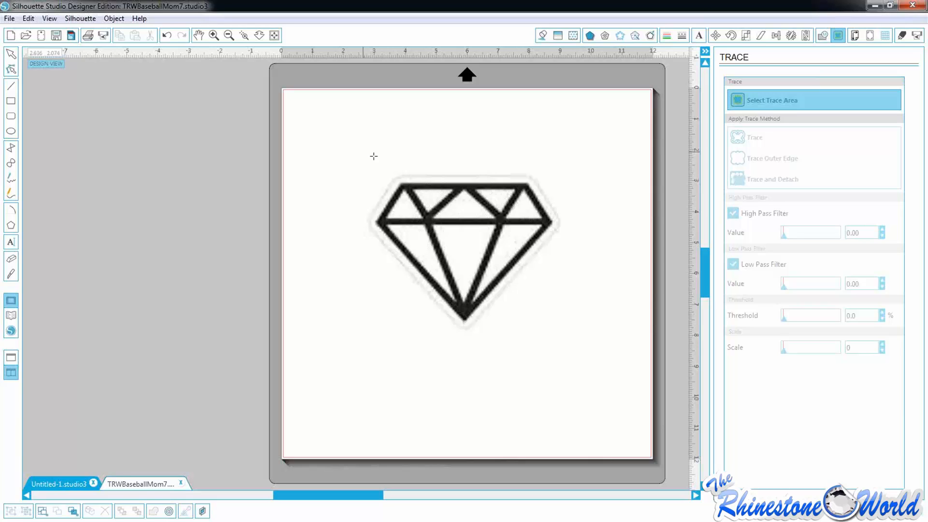
mouse_move(363, 153)
mouse_down()
mouse_move(373, 172)
mouse_move(563, 317)
mouse_move(561, 330)
mouse_up()
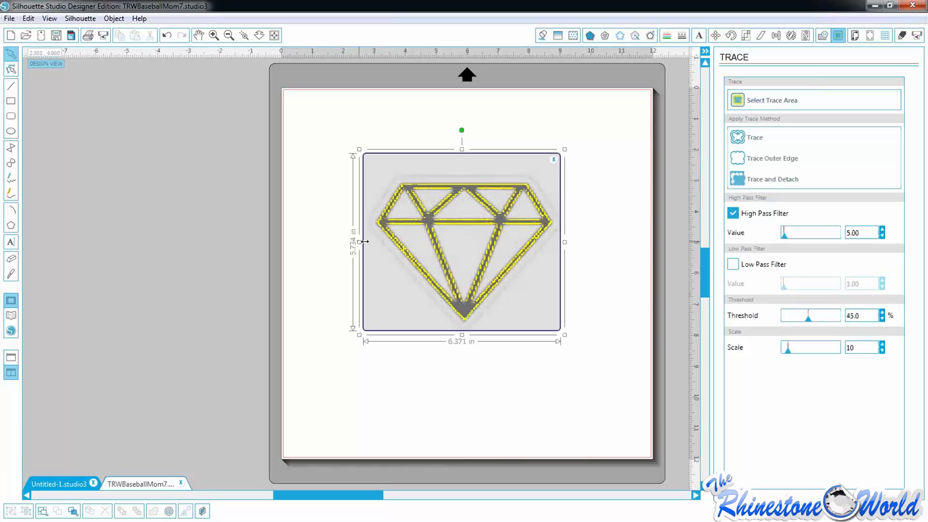
drag(364, 241, 372, 242)
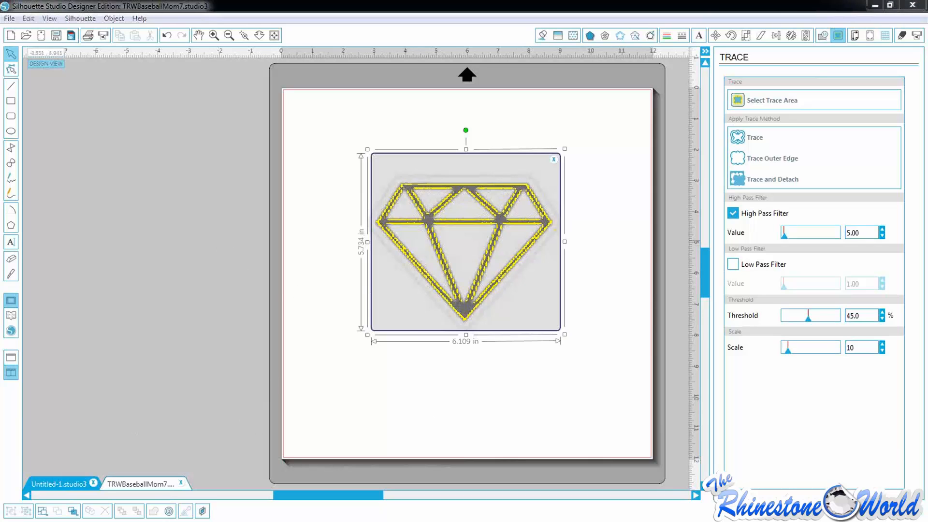
mouse_move(0, 405)
mouse_down()
mouse_move(355, 385)
mouse_move(315, 306)
mouse_move(333, 346)
mouse_move(312, 417)
mouse_up()
click(741, 140)
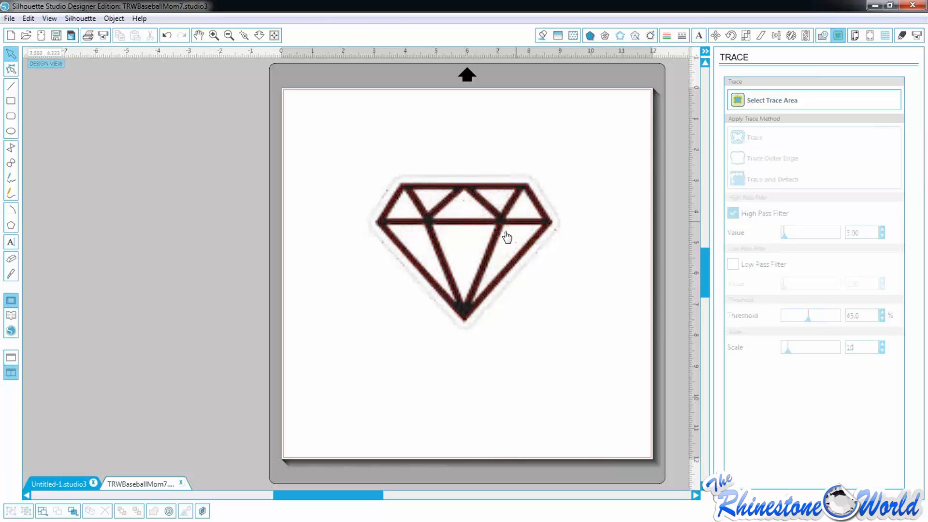
Move the original diamond image off the traced outline, down toward the page's lower-left edge
drag(488, 254, 427, 412)
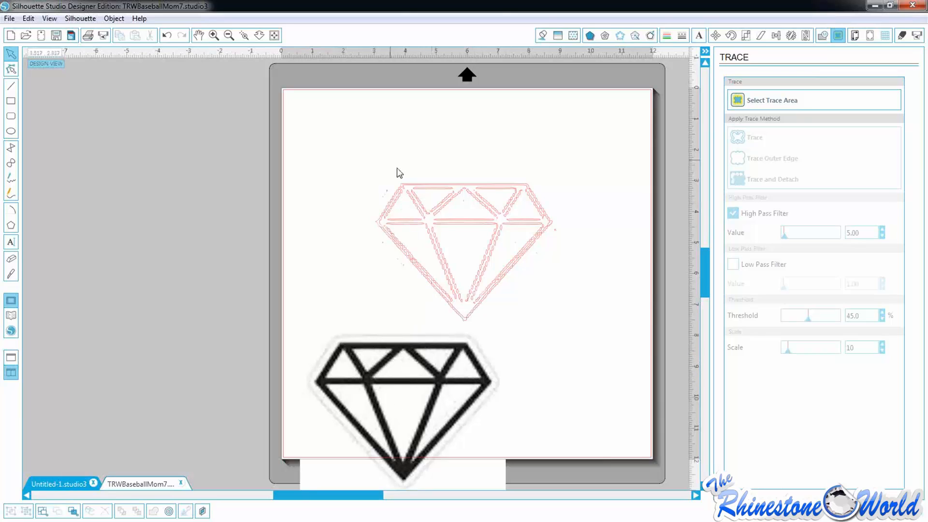
drag(372, 363, 376, 361)
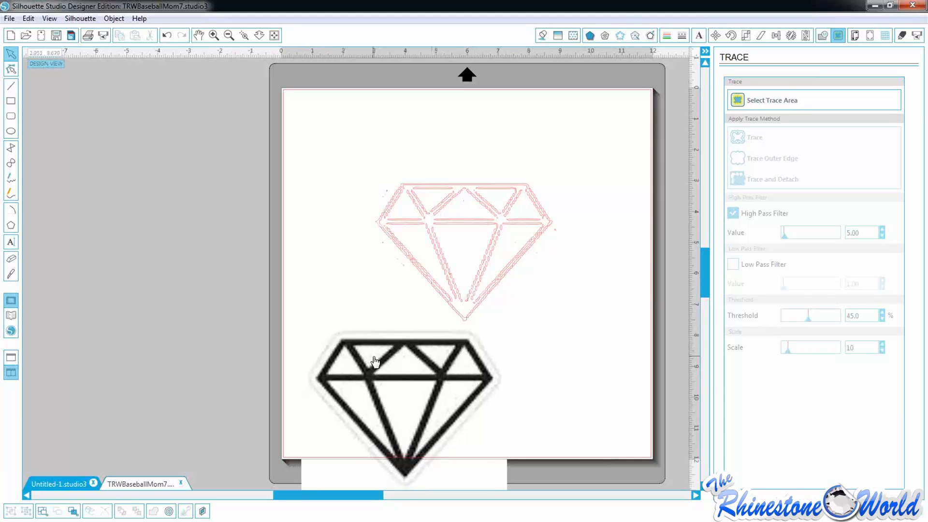
Undo the standard trace and try Trace Outer Edge on the diamond, moving the image down off the traced result
key(ctrl+z)
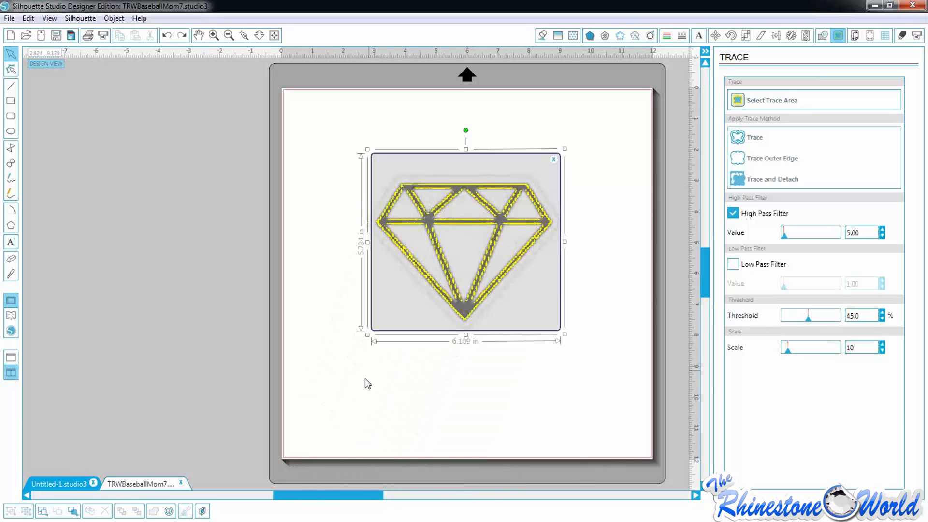
click(758, 161)
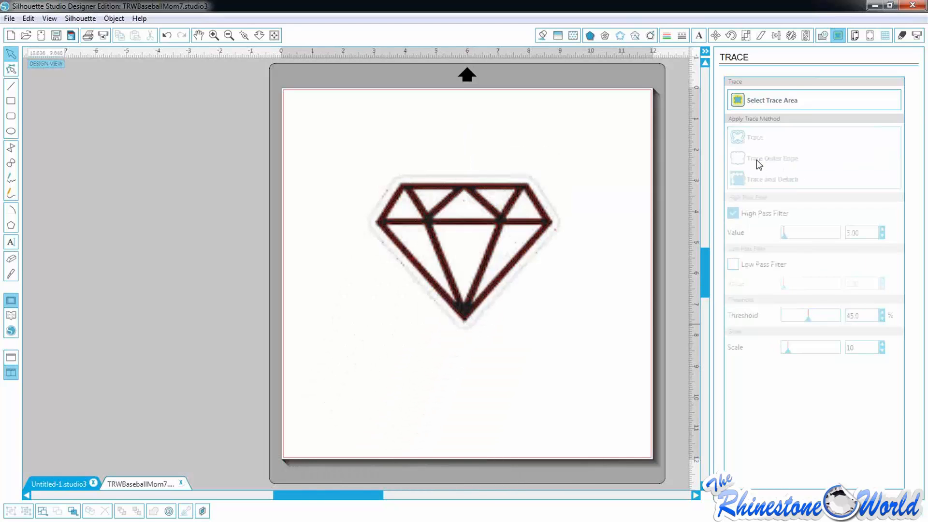
mouse_move(503, 238)
mouse_down()
mouse_move(483, 283)
mouse_move(474, 366)
mouse_up()
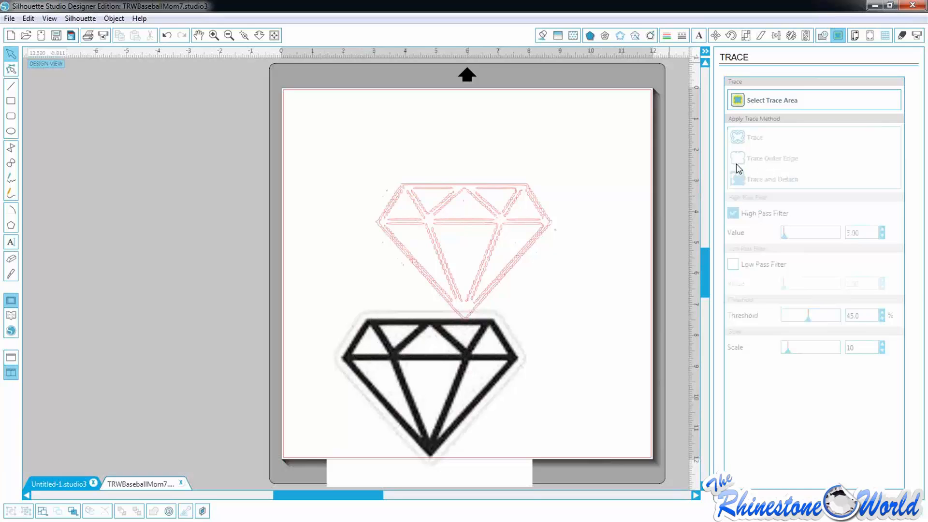
Undo the image move and the outer-edge trace of the diamond
key(ctrl+z)
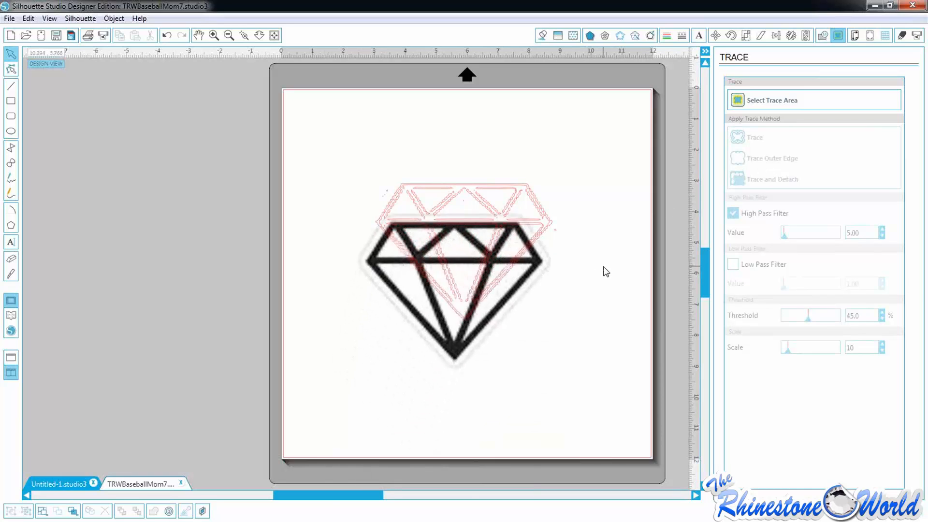
key(ctrl+z)
key(ctrl+z)
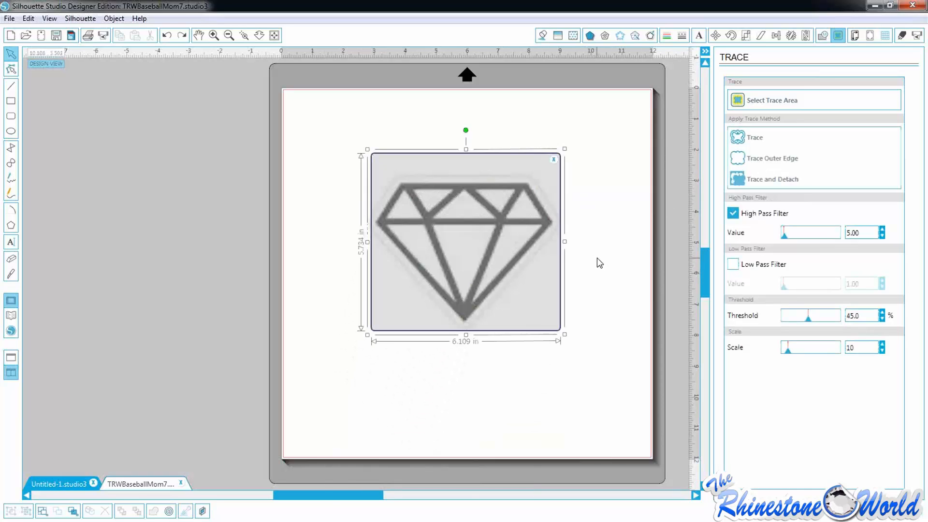
click(605, 257)
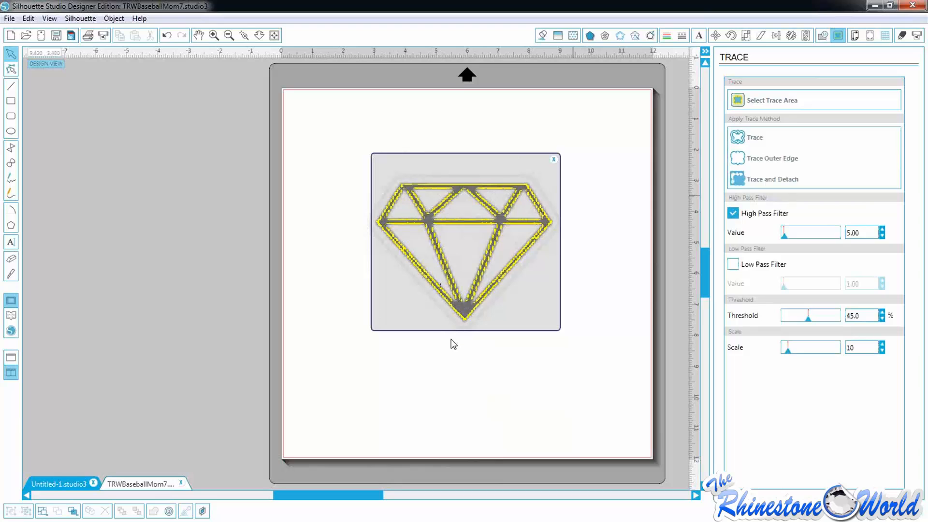
Try Trace and Detach on the diamond, pulling the image and some detached line pieces away from the design
click(552, 164)
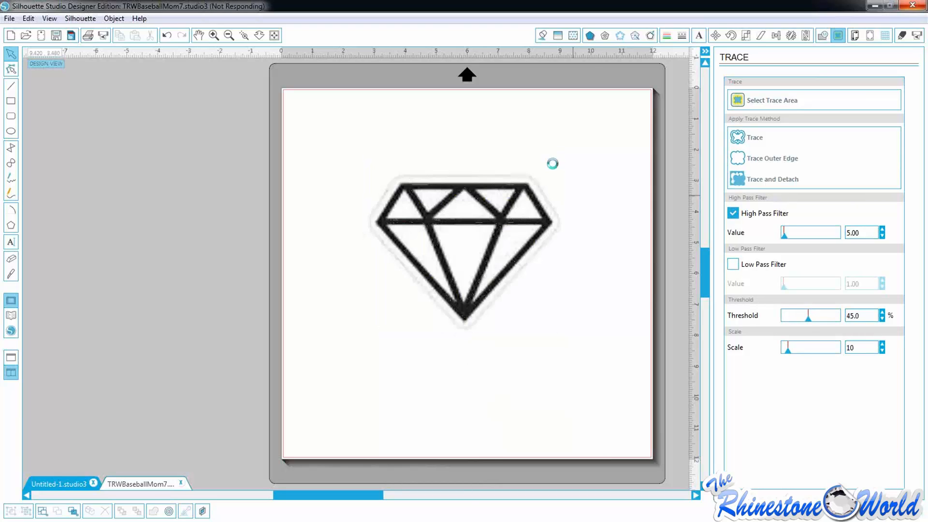
drag(538, 211, 499, 299)
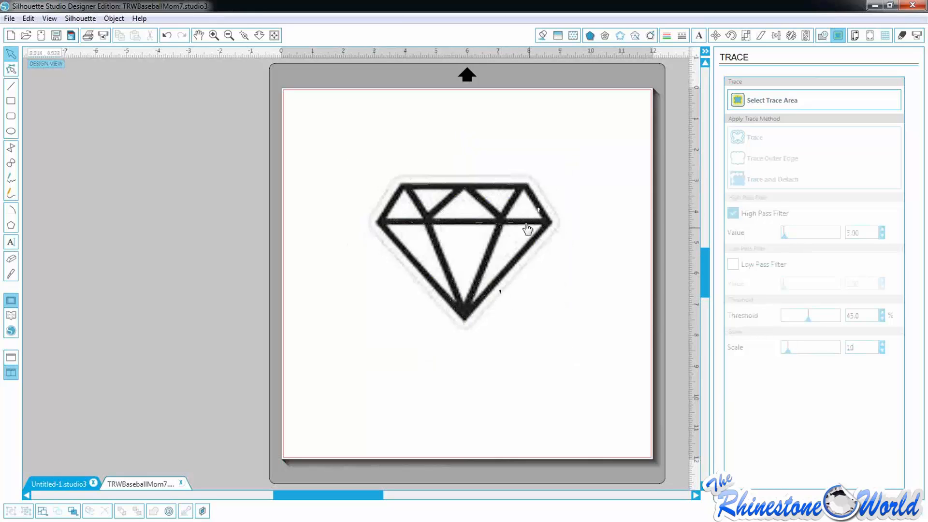
drag(526, 230, 504, 294)
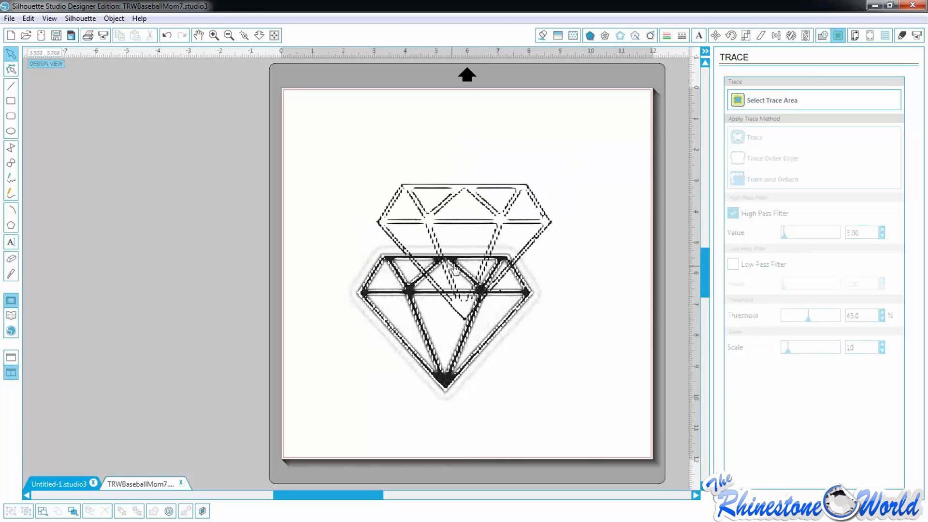
drag(454, 267, 343, 331)
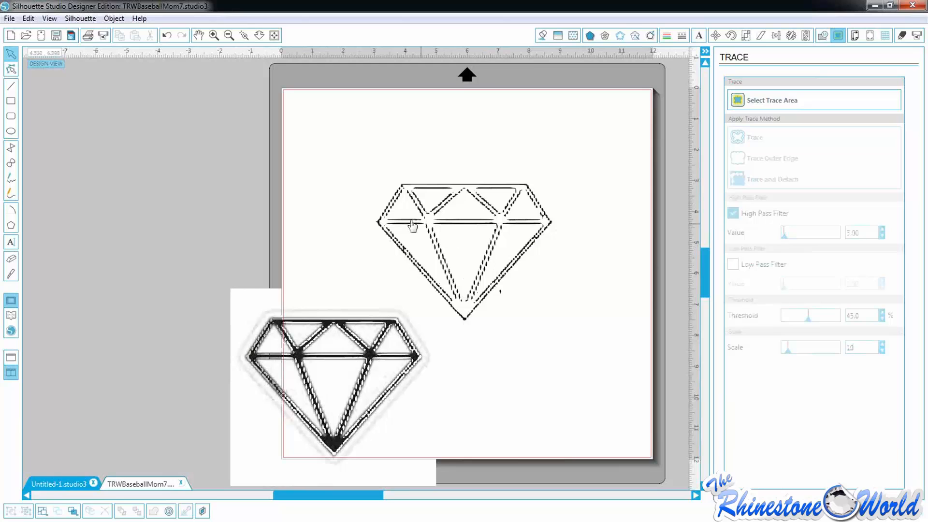
mouse_move(407, 223)
mouse_down()
mouse_move(414, 262)
mouse_move(413, 248)
mouse_move(449, 237)
mouse_move(459, 250)
mouse_move(439, 249)
mouse_move(439, 228)
mouse_up()
Undo the moves of the detached pieces and the Trace and Detach operation
key(ctrl+z)
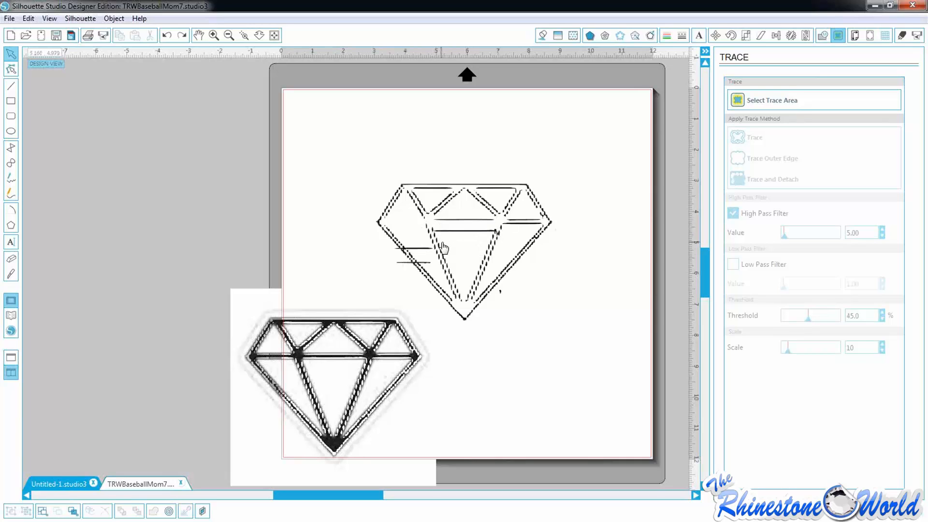
key(ctrl+z)
key(ctrl+z)
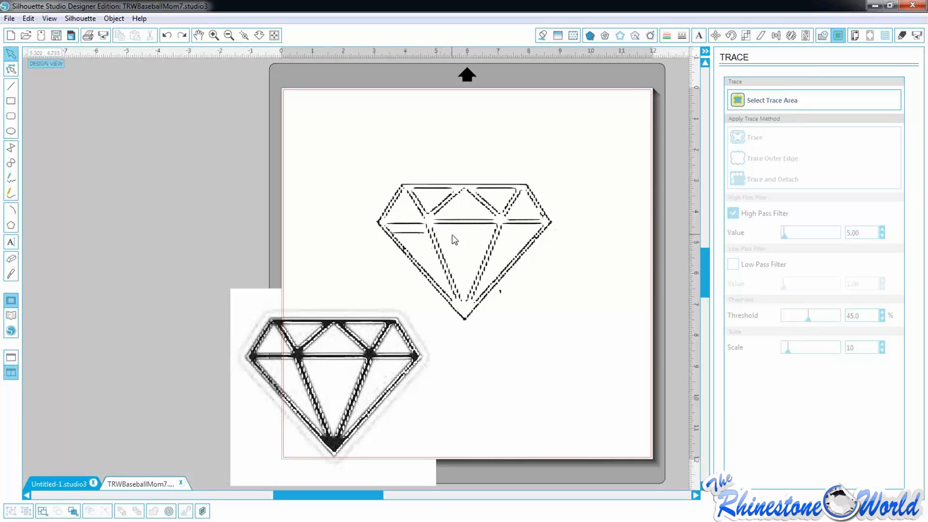
key(ctrl+z)
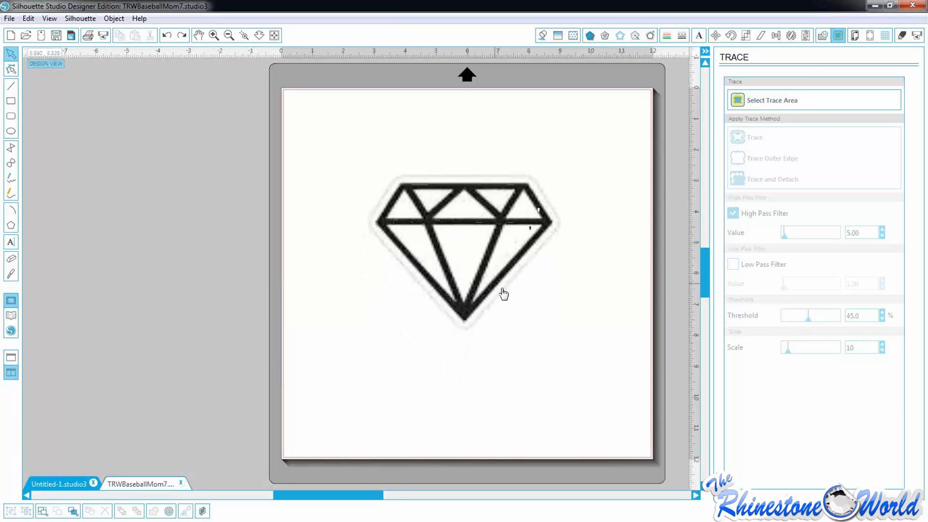
key(ctrl+z)
key(ctrl+z)
key(ctrl+z)
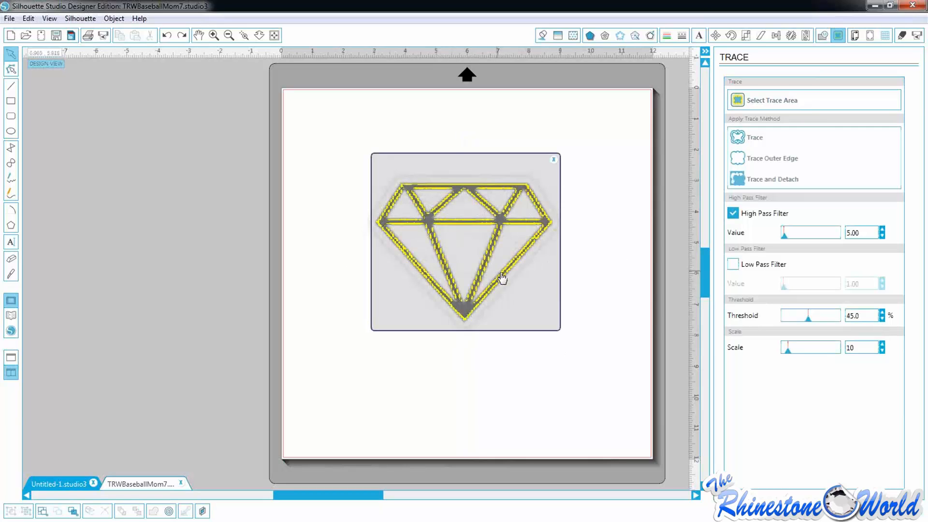
Shift the trace area slightly down over the diamond and set the High Pass Filter value to 135
click(530, 293)
mouse_move(472, 230)
mouse_down()
mouse_move(427, 366)
mouse_move(507, 192)
mouse_move(474, 241)
mouse_up()
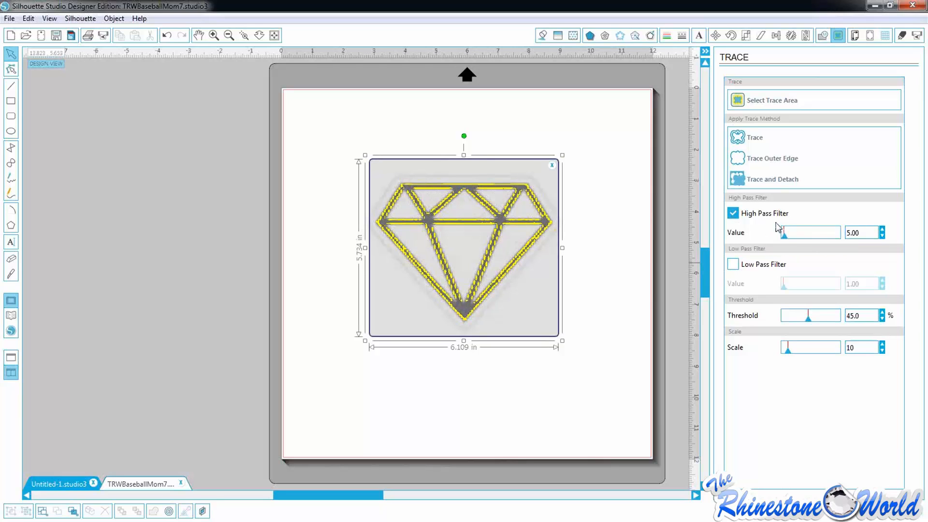
drag(785, 237, 802, 243)
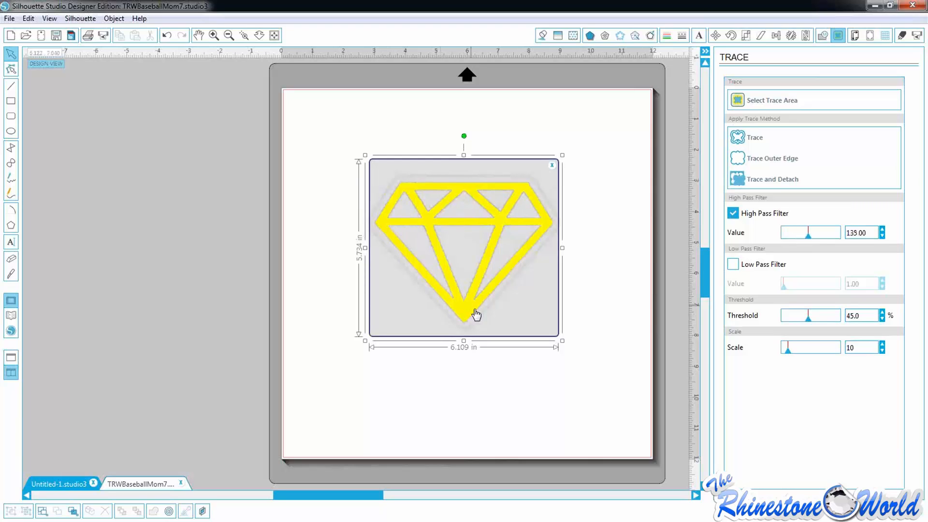
Trace the diamond with the standard Trace method and pull the image and the traced outline apart
click(740, 138)
mouse_move(451, 219)
mouse_down()
mouse_move(352, 325)
mouse_move(374, 334)
mouse_up()
drag(494, 237, 506, 182)
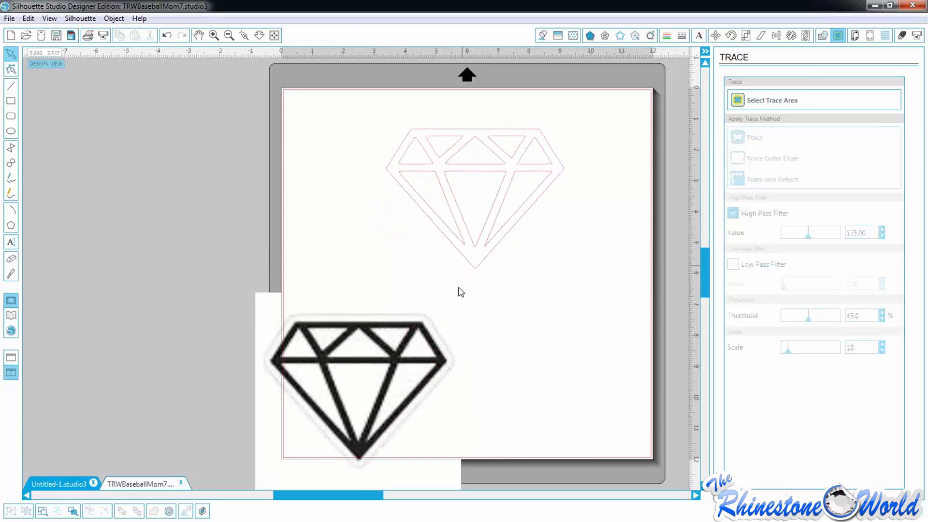
click(454, 253)
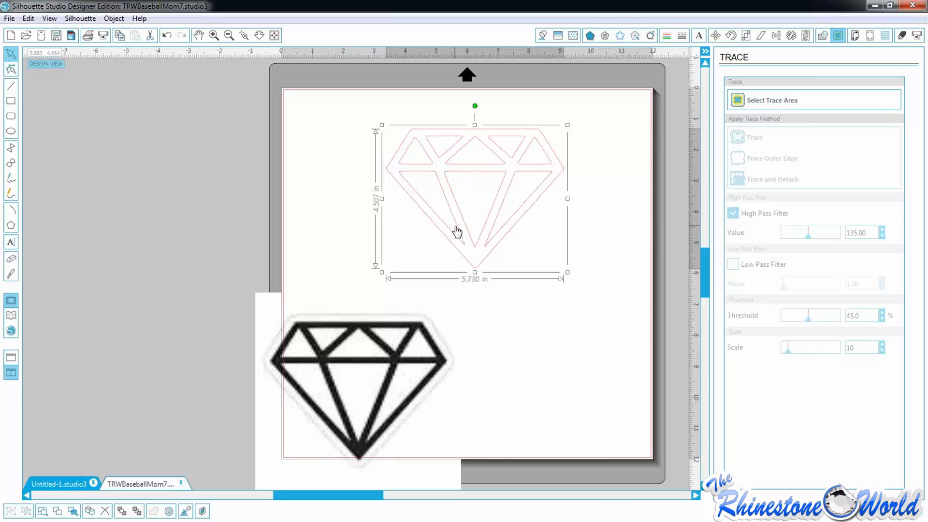
key(i)
click(461, 278)
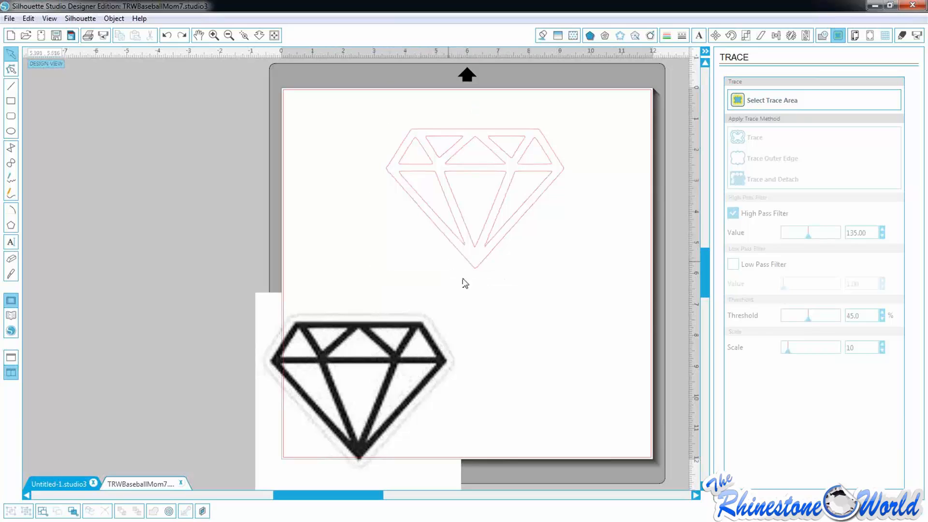
Undo the separation of image and outline and the standard trace, back to the selected trace area
key(ctrl+z)
key(ctrl+z)
key(ctrl+z)
key(ctrl+z)
key(ctrl+z)
key(ctrl+z)
key(ctrl+z)
key(ctrl+z)
key(ctrl+z)
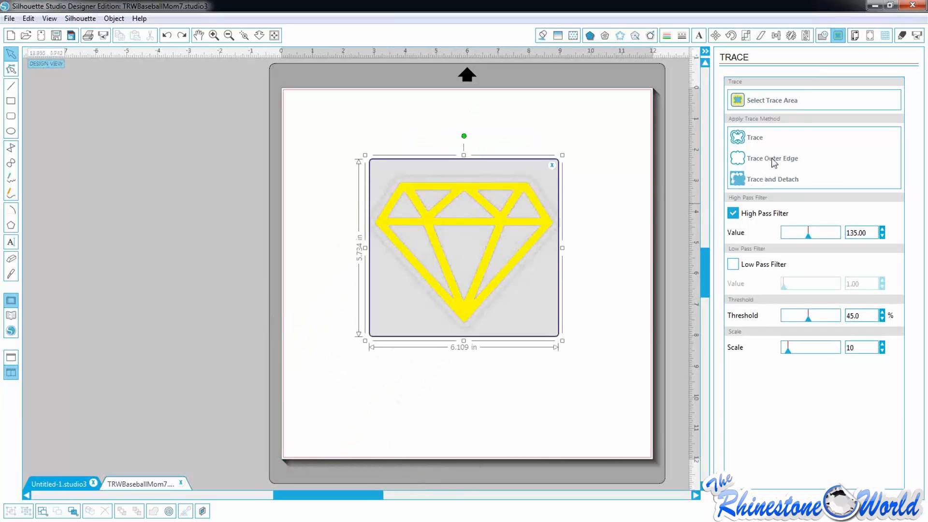
Try Trace Outer Edge on the diamond with the image moved off its outline, and undo it
click(773, 163)
drag(523, 223, 422, 360)
click(386, 210)
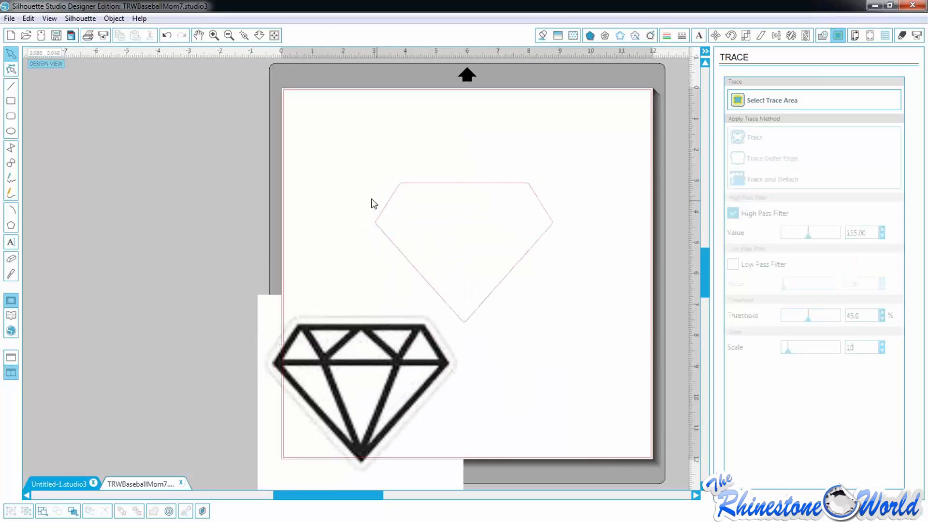
key(ctrl+z)
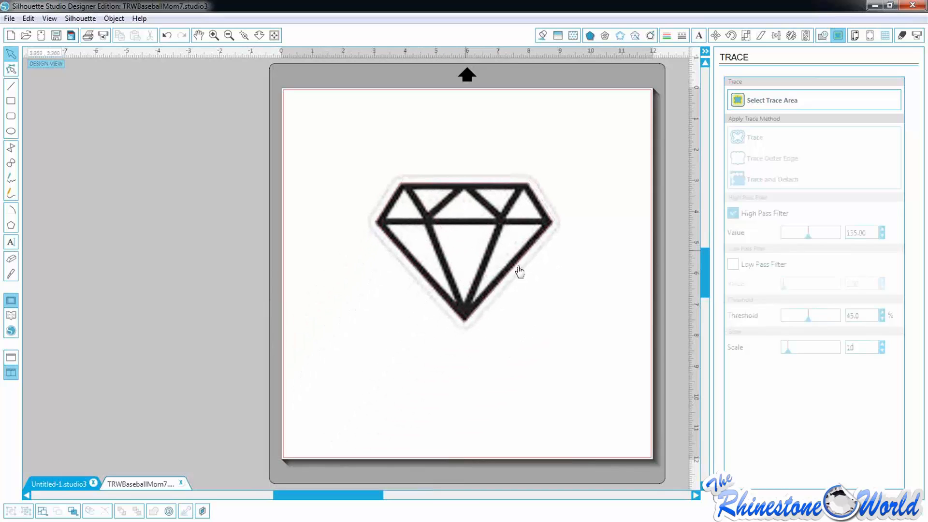
click(435, 244)
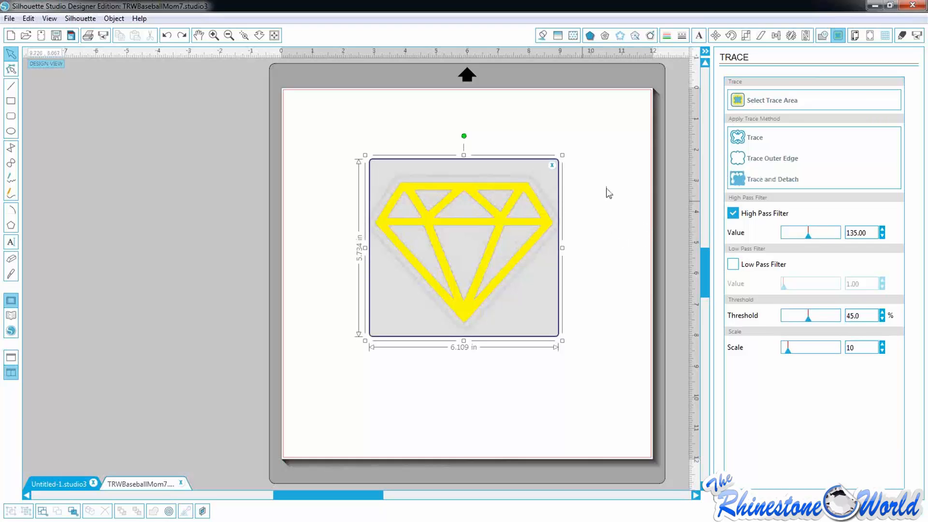
Trace the diamond with the standard Trace method and delete the original image
click(755, 138)
mouse_move(480, 232)
mouse_down()
mouse_move(454, 283)
mouse_move(387, 349)
mouse_up()
key(Delete)
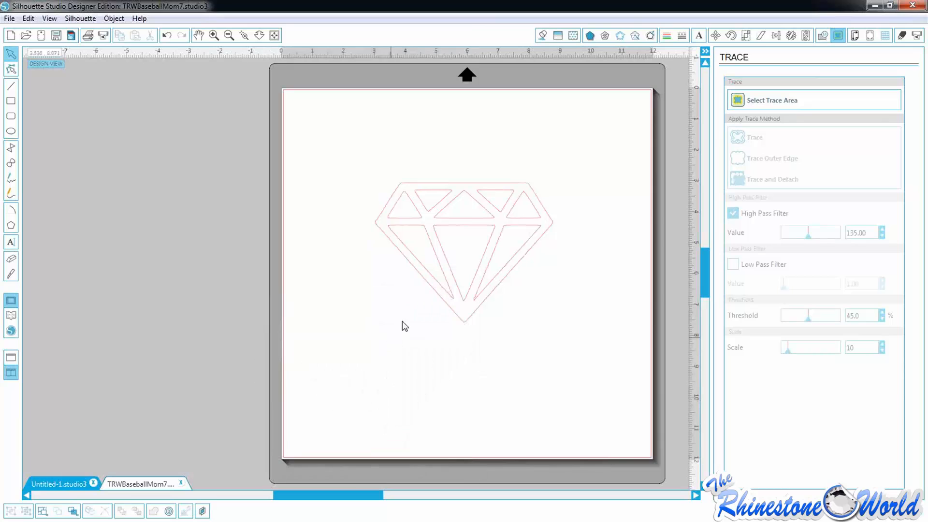
Enlarge the traced diamond to about 7.74 by 6.09 in and place it in the upper part of the page
click(447, 264)
mouse_move(367, 324)
mouse_down()
mouse_move(325, 354)
mouse_move(307, 381)
mouse_up()
drag(413, 295, 422, 251)
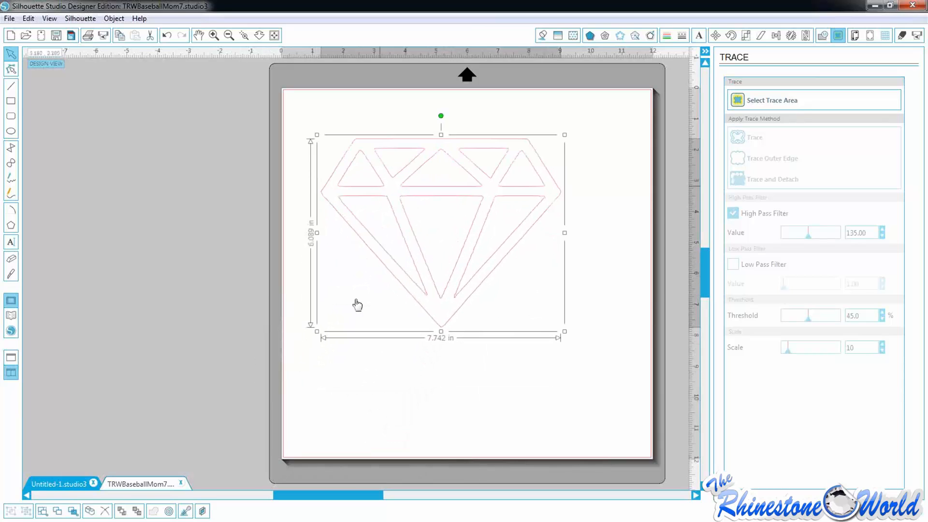
Fill the traced diamond with the red from the second row of the colour palette
click(442, 232)
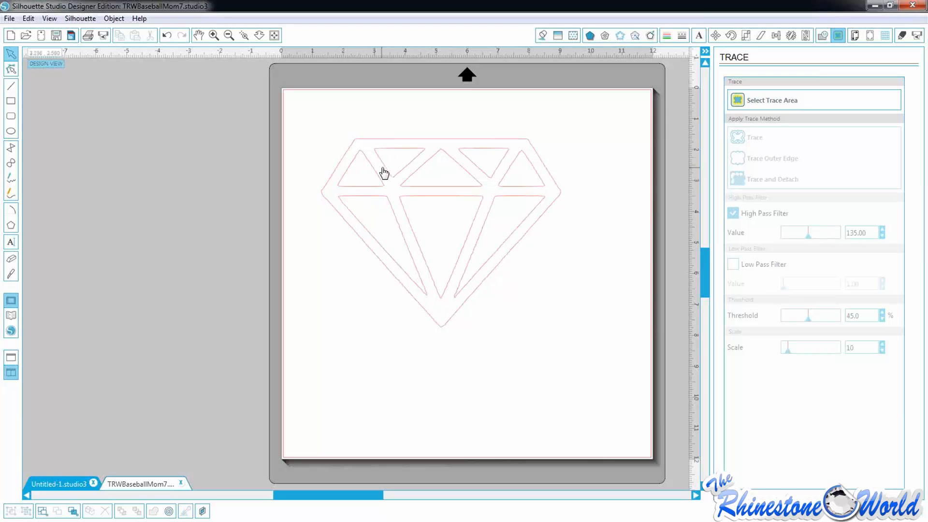
click(437, 203)
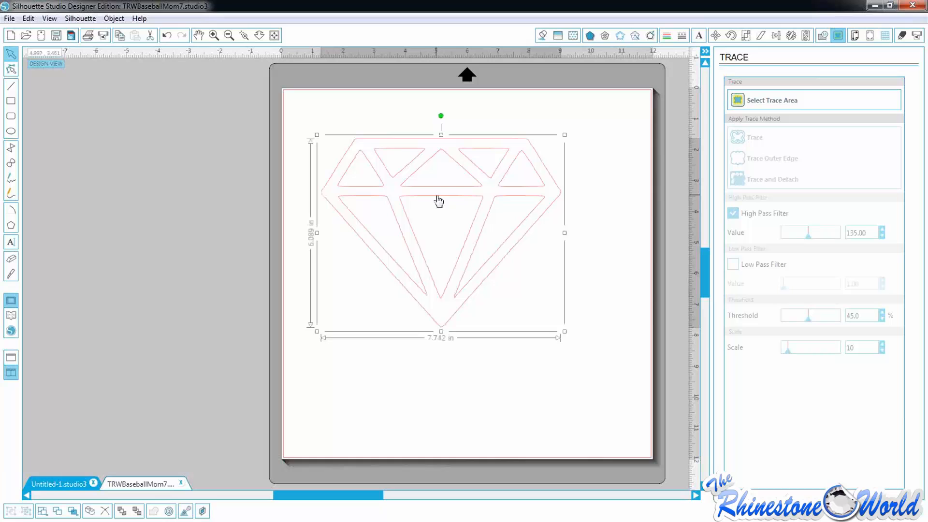
click(543, 36)
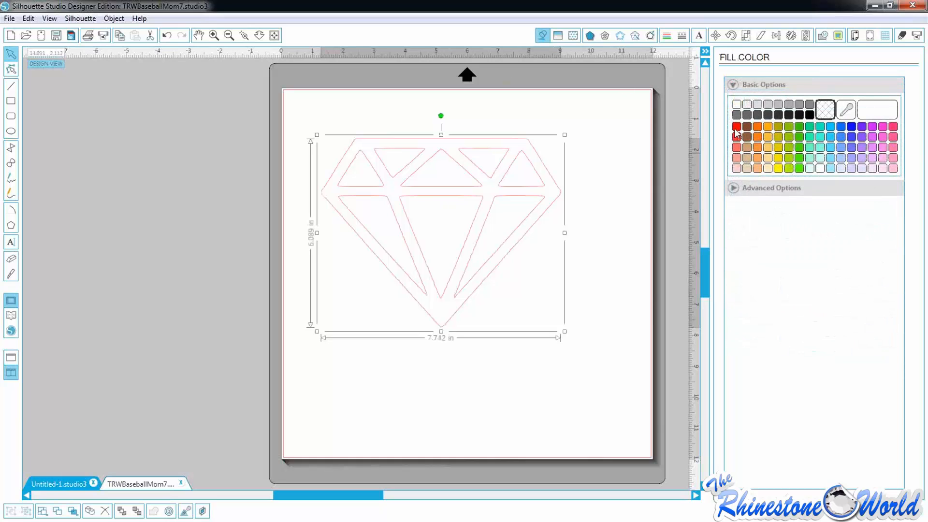
click(736, 137)
click(598, 217)
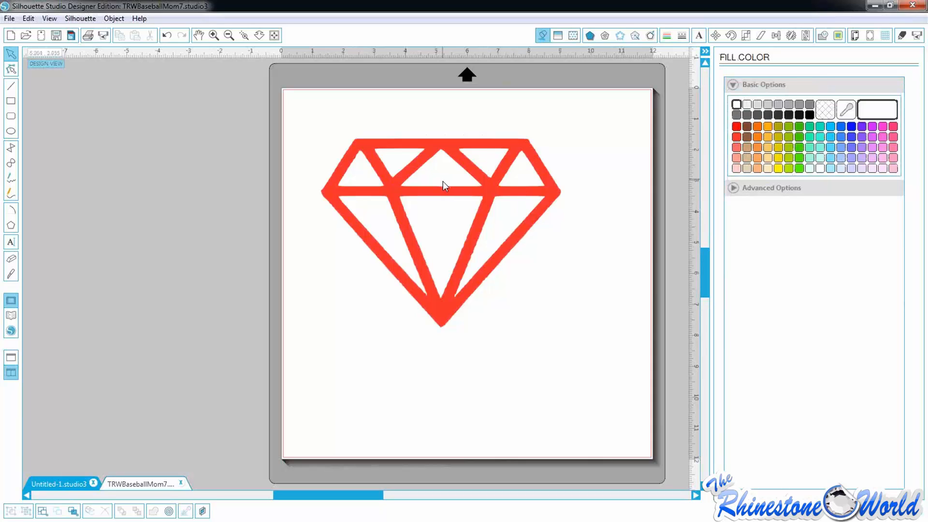
Release the compound path of the red diamond to separate its outer shape from the inner facets
right_click(355, 218)
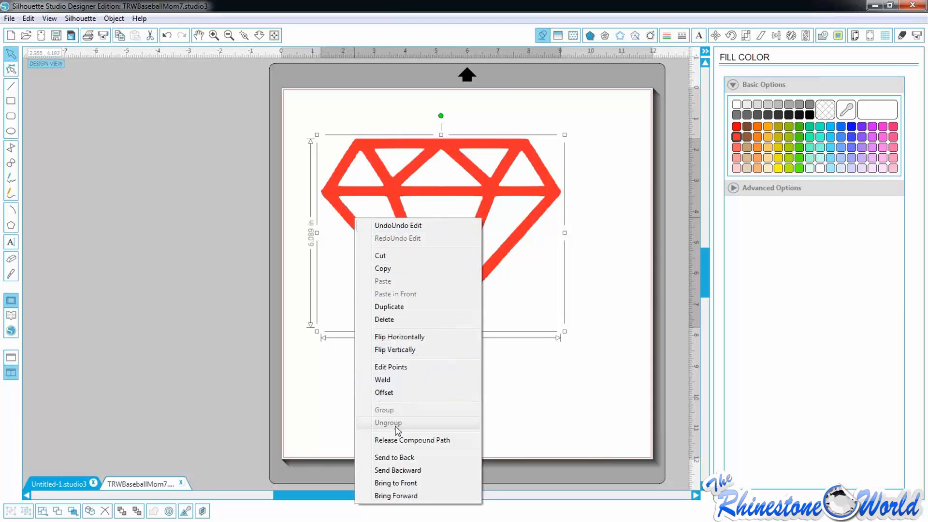
click(412, 440)
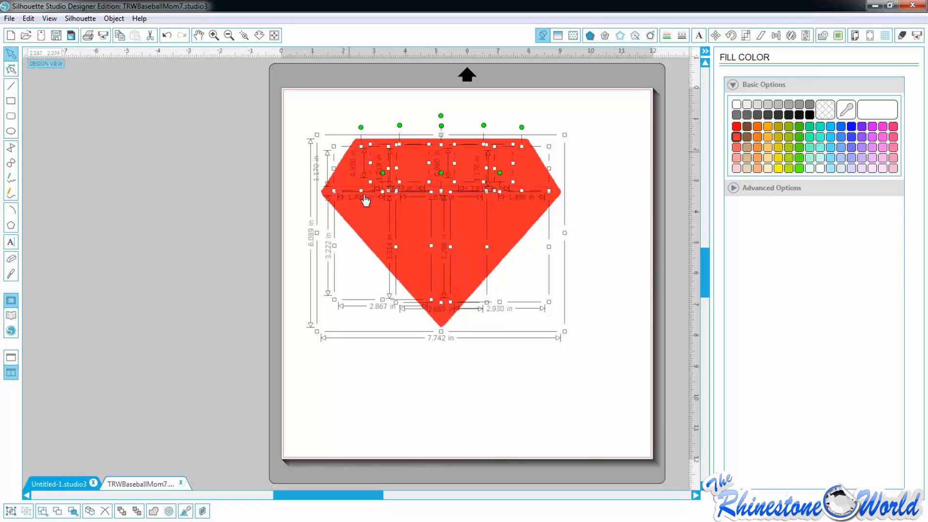
click(327, 405)
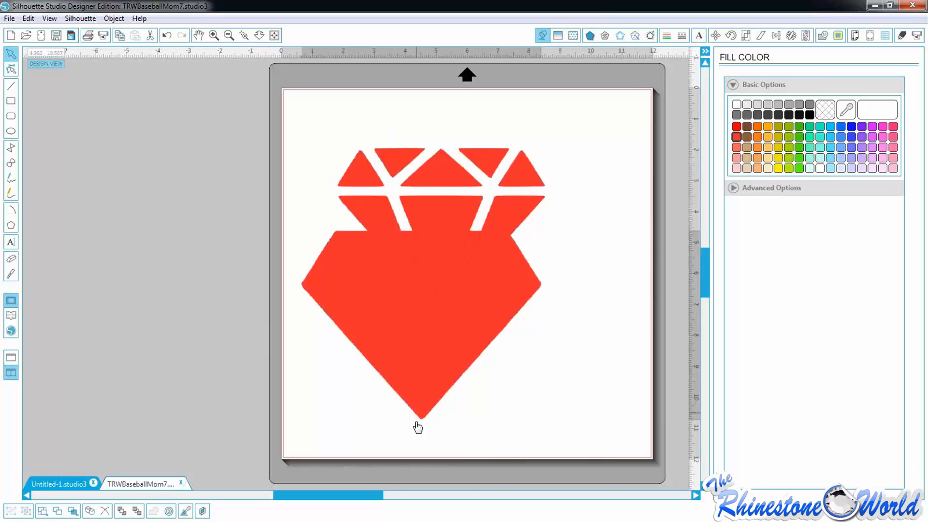
Try moving the outer diamond shape down off the facet pieces, and undo the move
drag(417, 423, 416, 423)
click(417, 423)
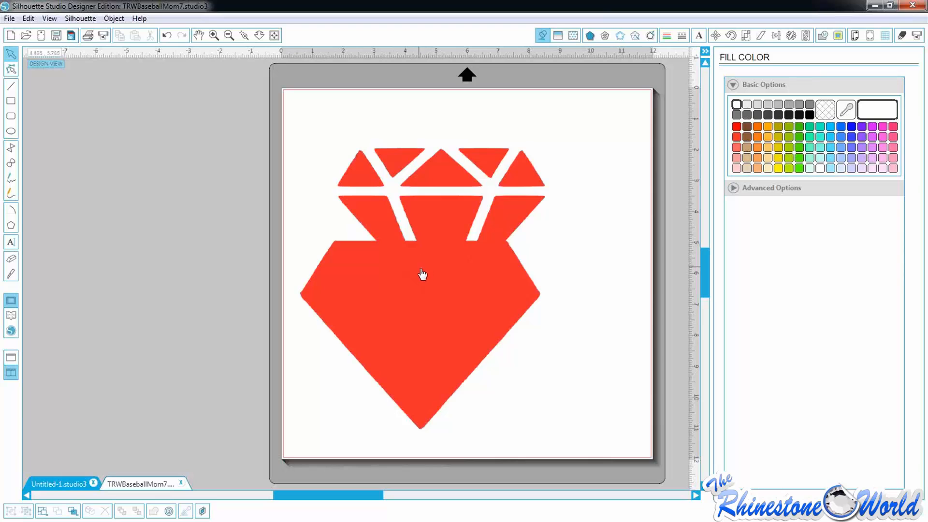
key(ctrl+z)
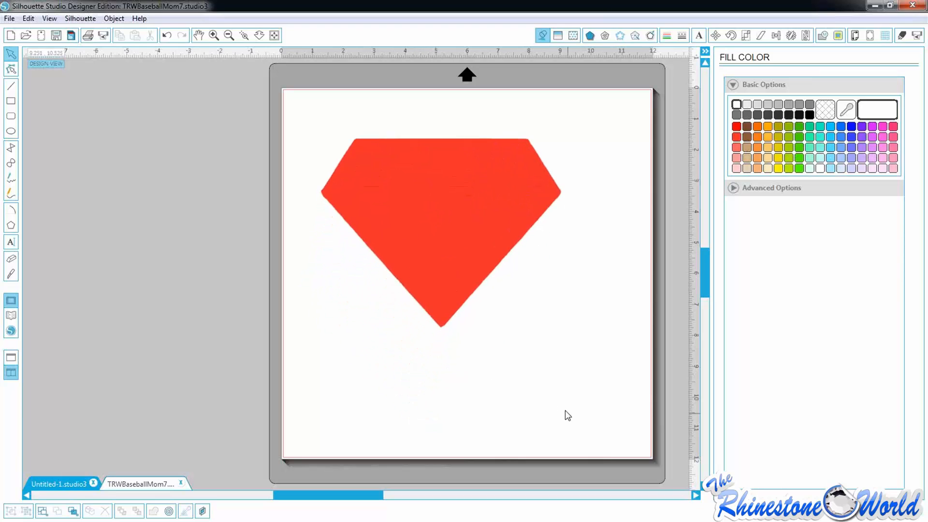
click(441, 327)
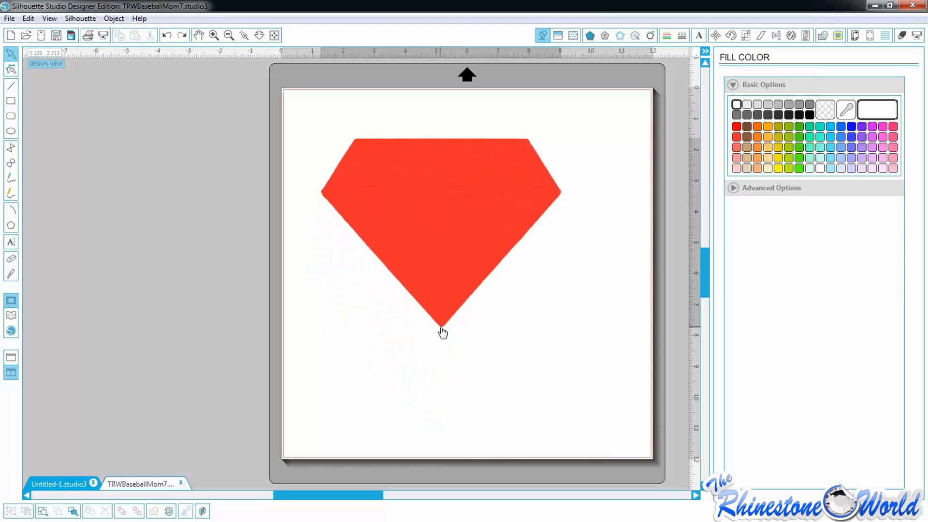
Fill the outer diamond shape with the blue from the second row of the colour palette
click(441, 329)
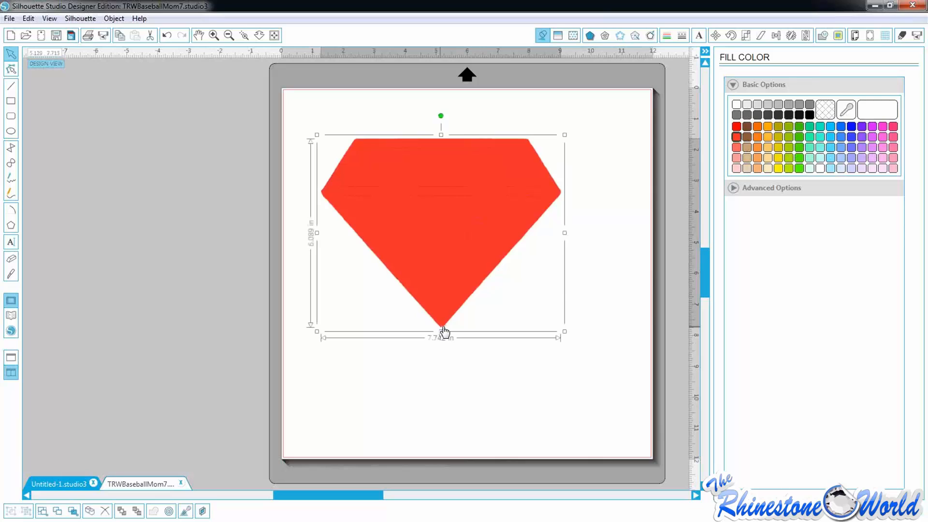
click(850, 137)
click(597, 228)
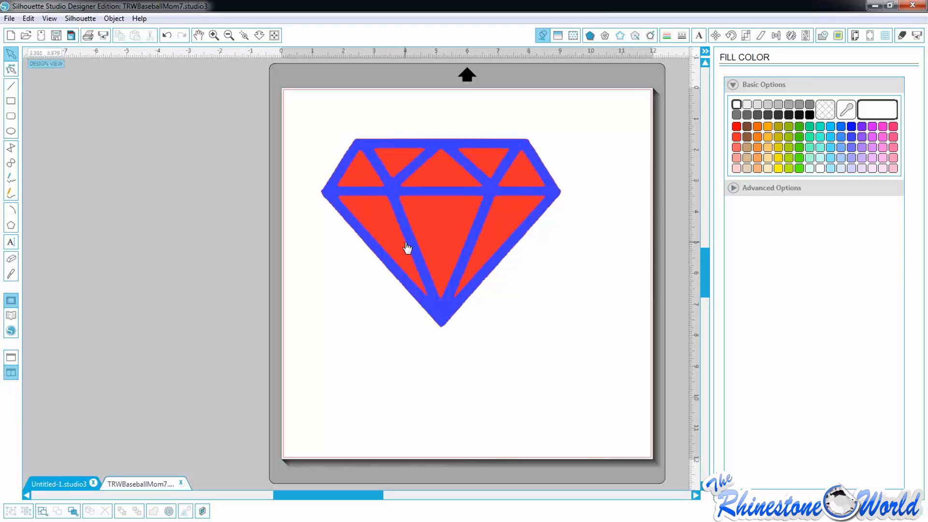
Try moving the lower-left red facet down off the diamond, and undo the move
drag(371, 232, 343, 299)
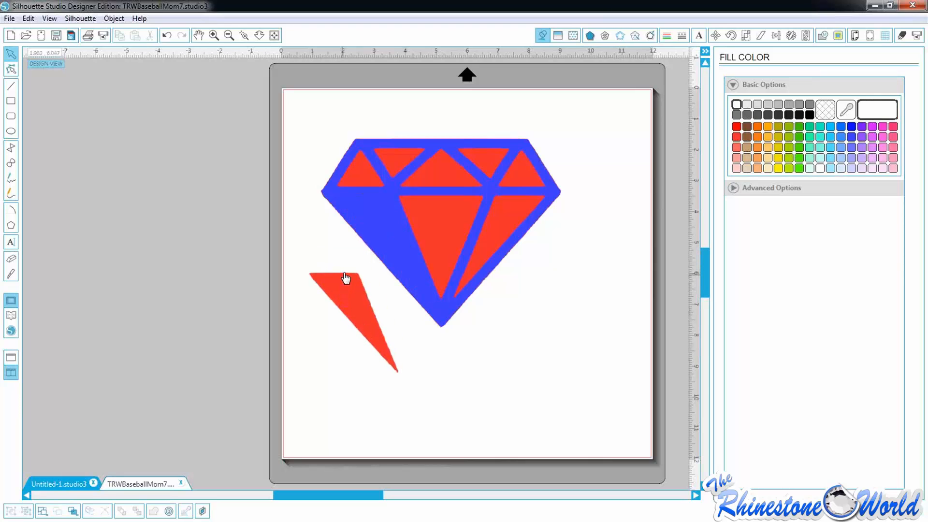
key(ctrl+z)
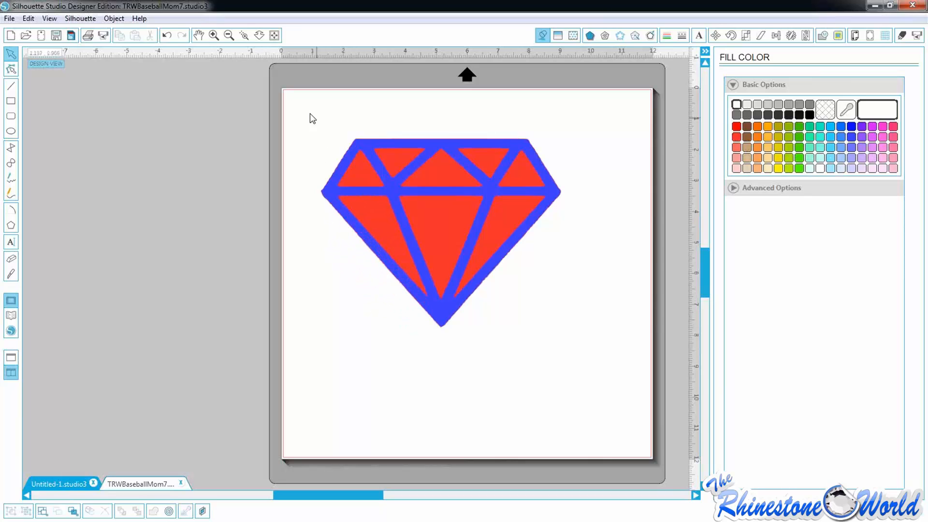
Set the cut mode for the whole diamond to Advanced, with the cut order arranged by fill color
drag(310, 118, 579, 342)
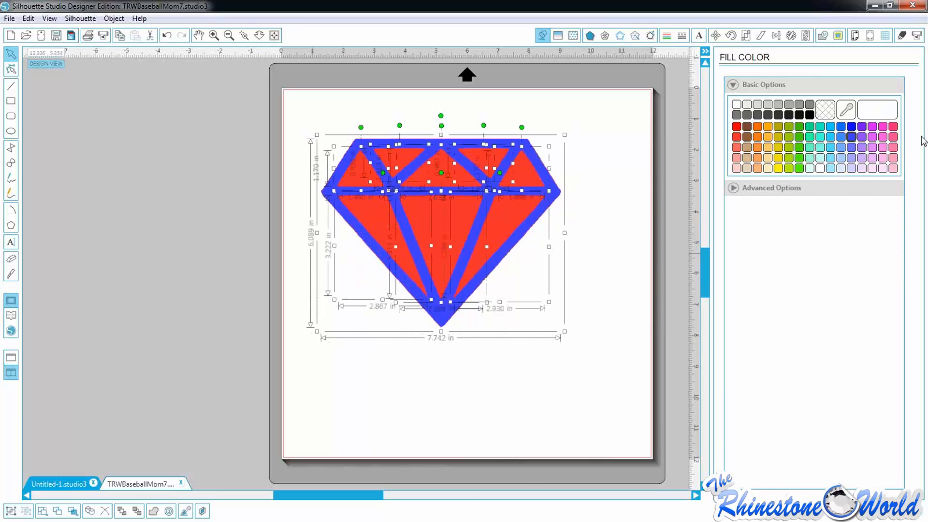
click(901, 36)
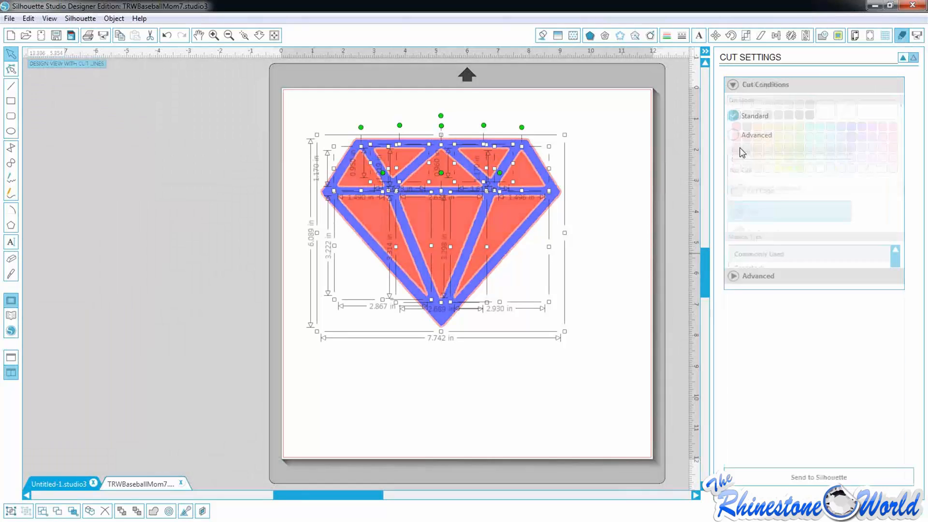
click(735, 135)
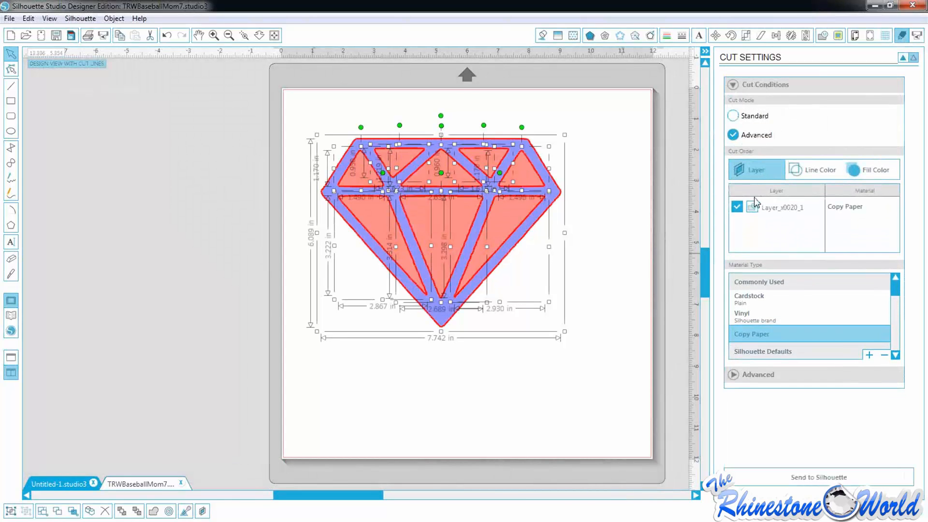
click(867, 180)
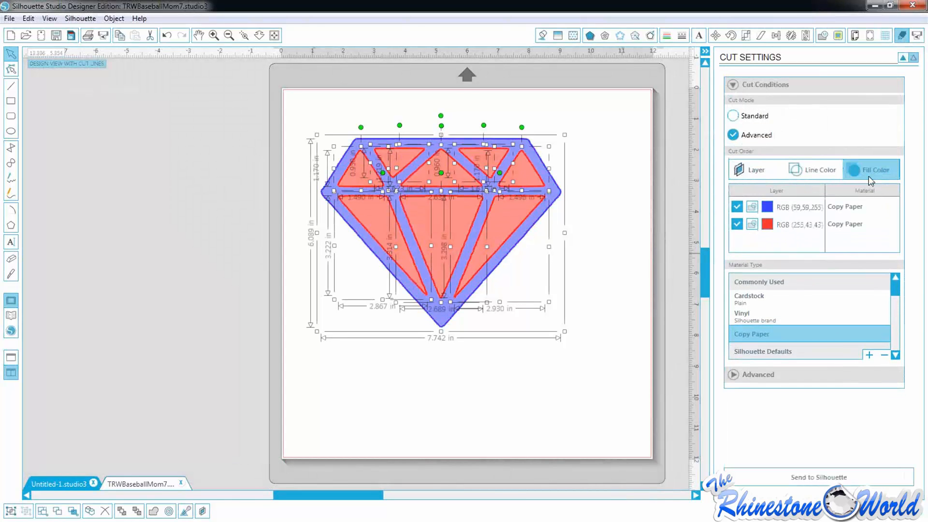
Try cutting only the red facets and only the blue outline, re-enable both colours, and return to the fill colour settings
click(736, 207)
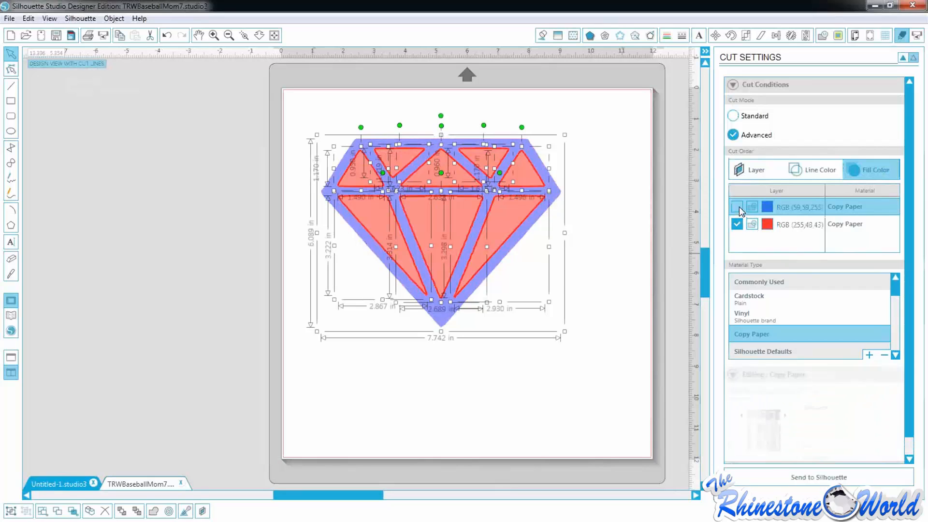
click(737, 225)
click(736, 208)
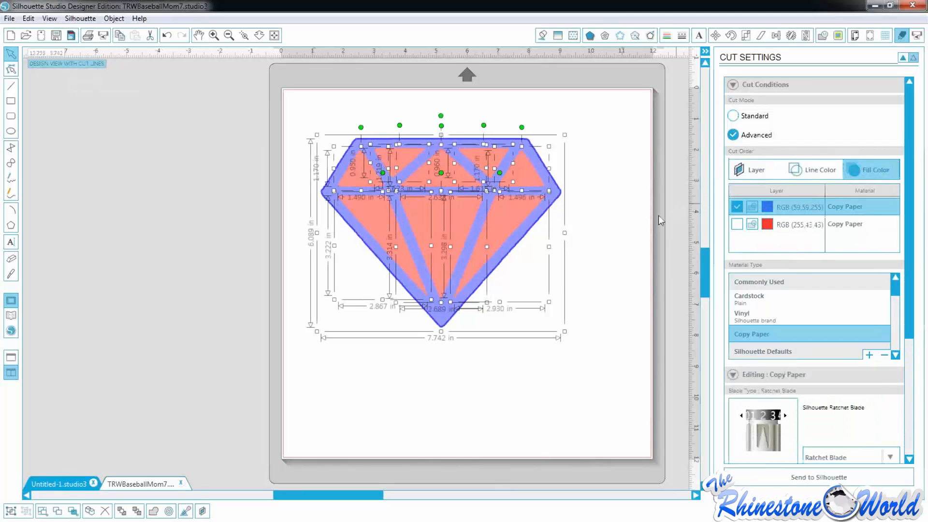
click(631, 244)
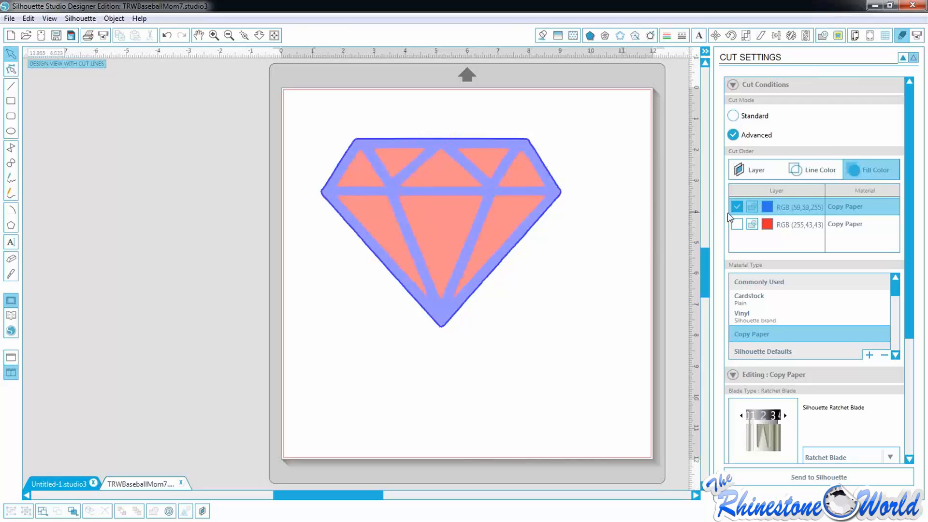
click(736, 224)
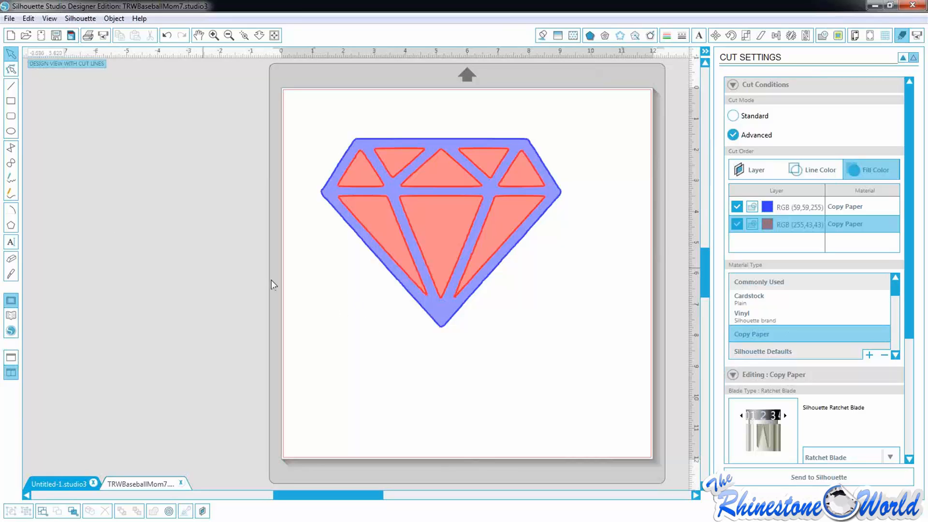
click(542, 35)
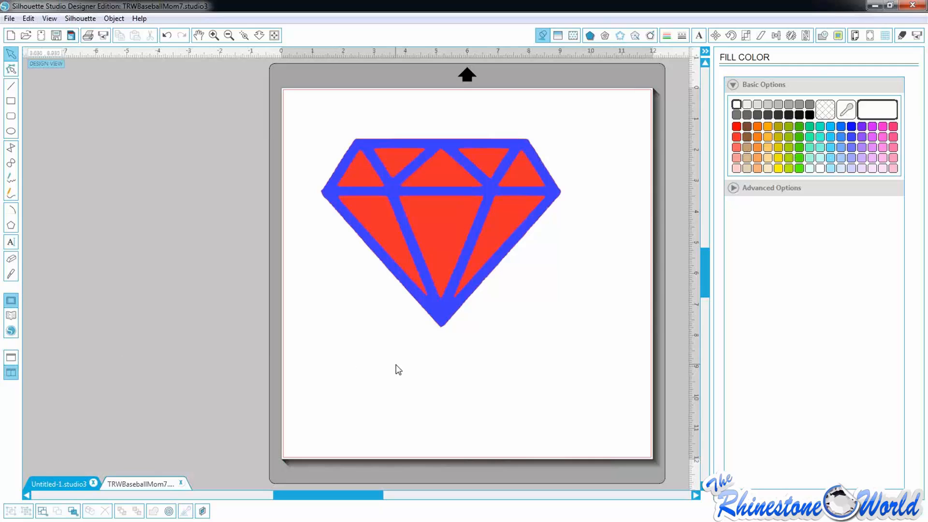
Create a round outward offset of 0.125 in around the blue outer diamond shape
click(442, 329)
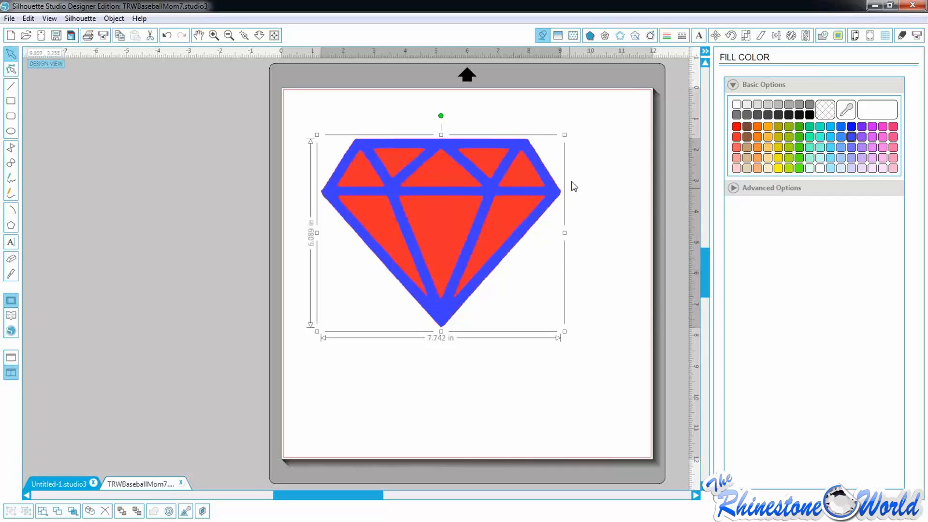
click(650, 36)
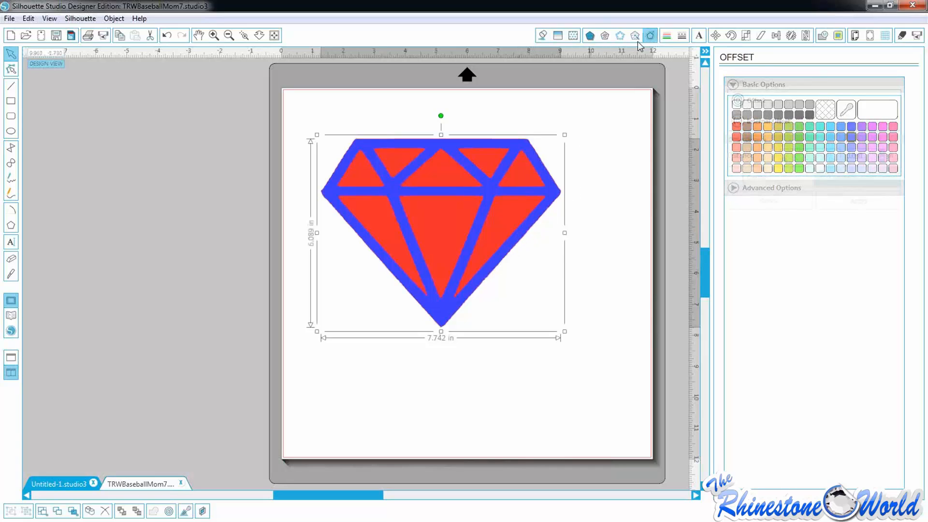
click(749, 102)
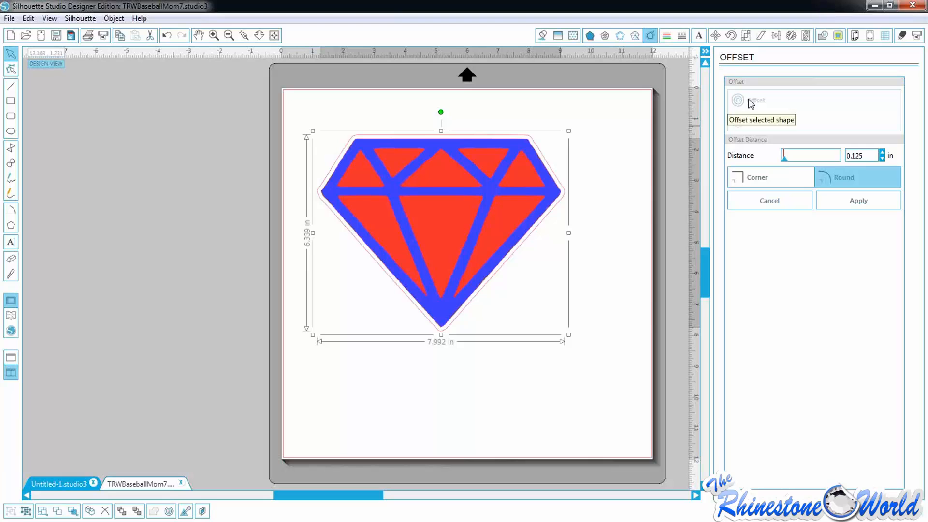
click(600, 229)
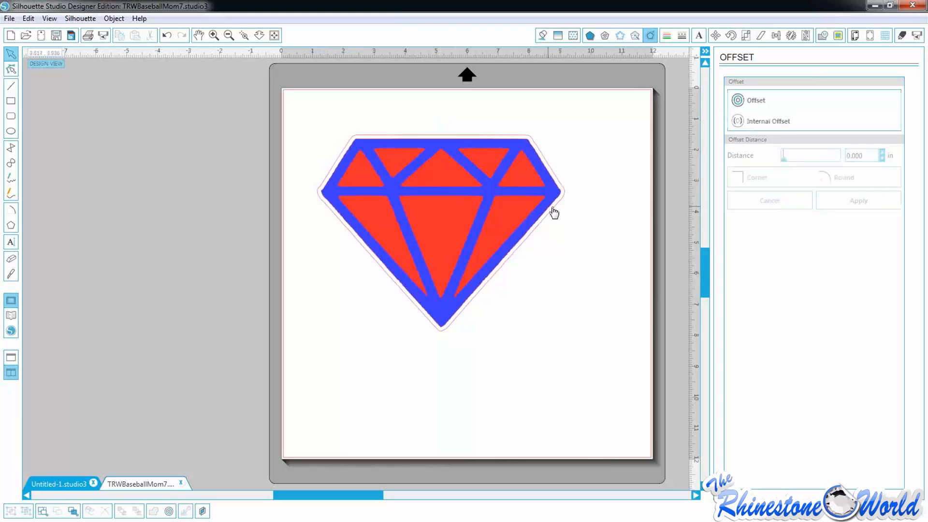
Apply an Edge rhinestone effect to the offset outline with 10ss stones at 0.039 in spacing
click(554, 208)
click(620, 35)
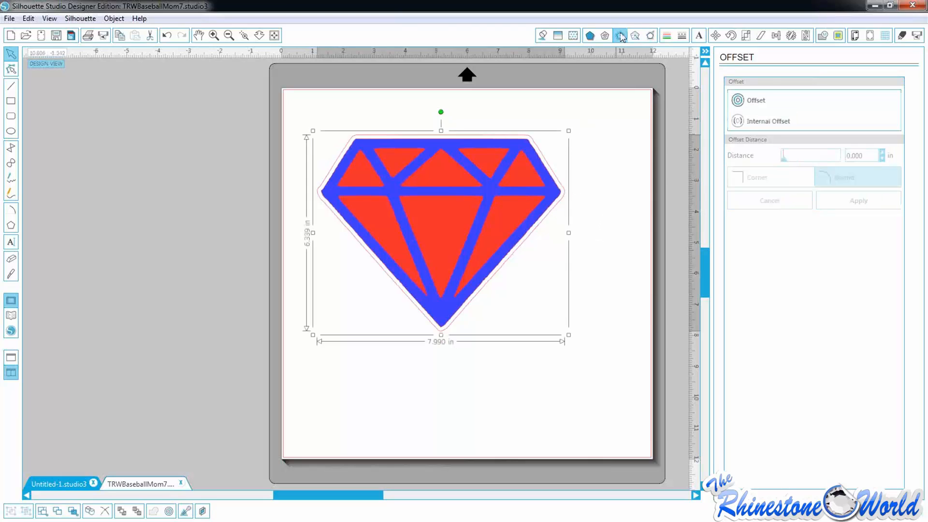
click(746, 121)
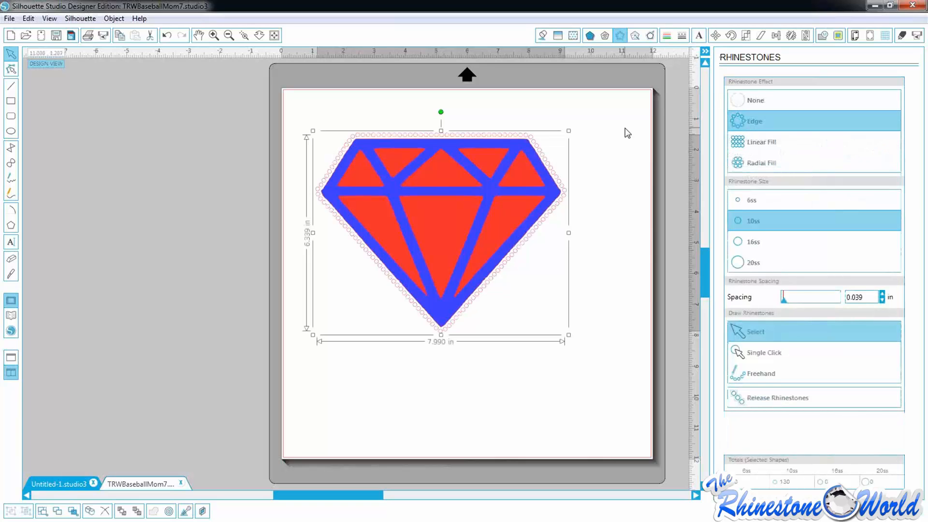
click(612, 171)
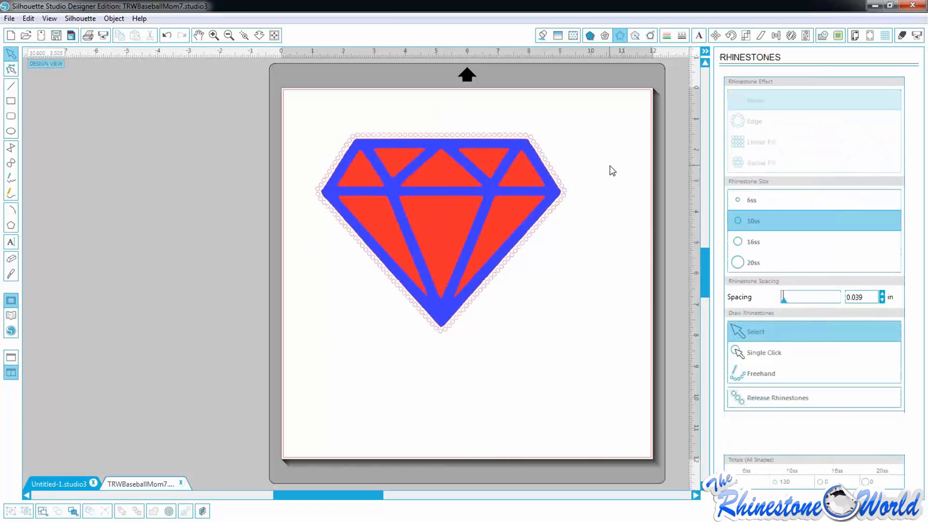
Delete the diamond pieces and the rhinestone outline from the page
click(497, 272)
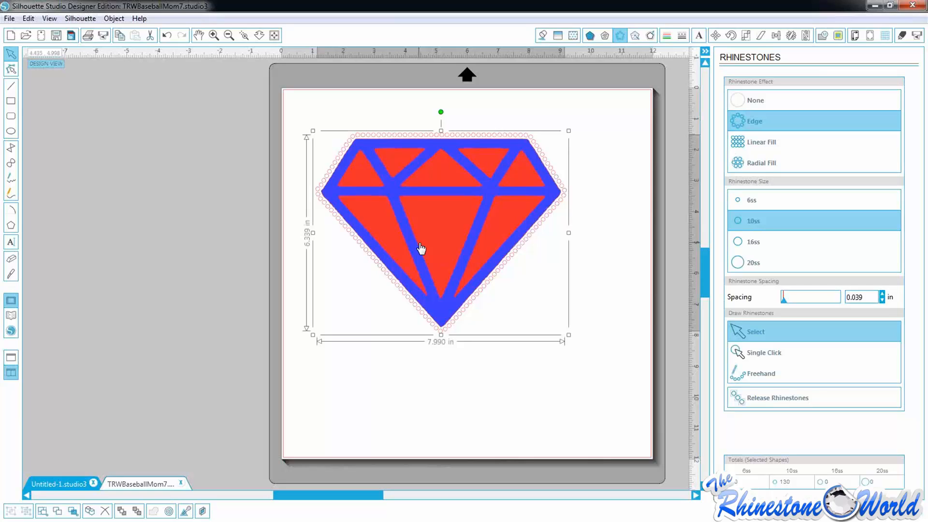
drag(598, 123, 292, 352)
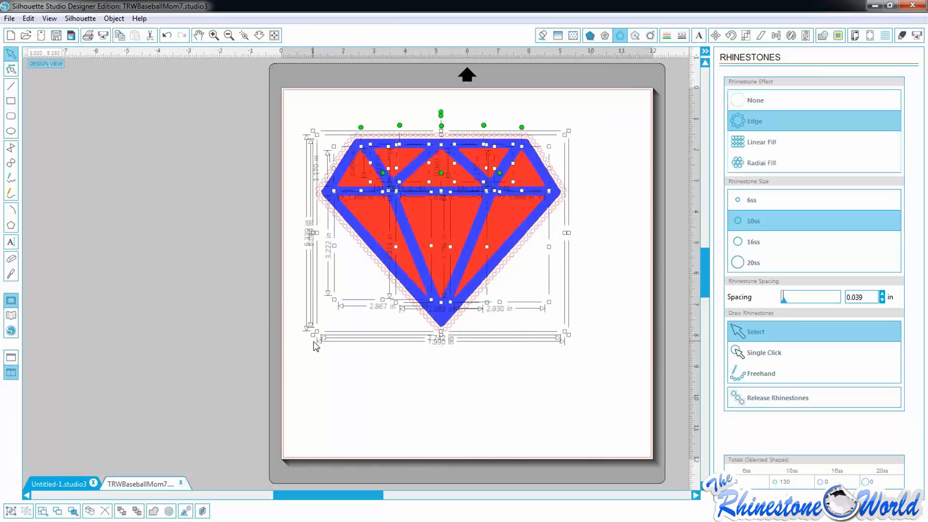
key(Delete)
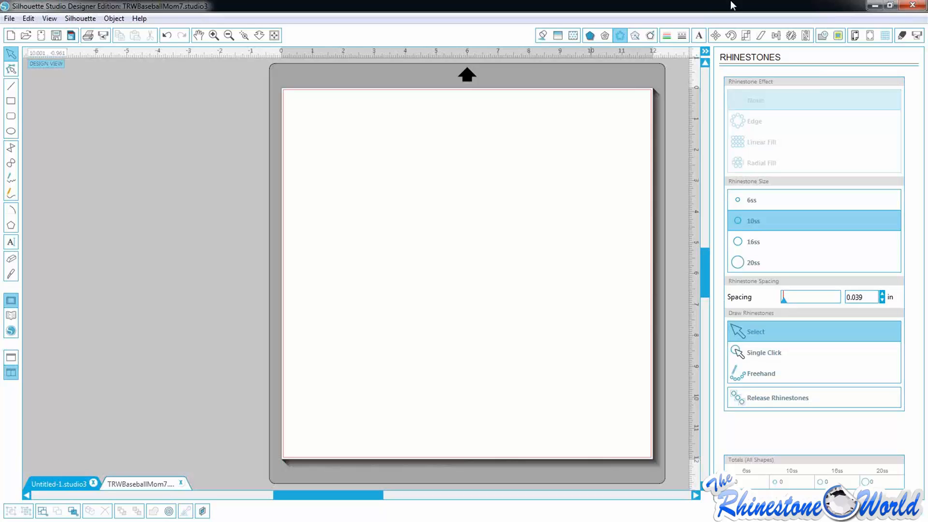
Draw a rounded rectangle about 6.77 by 4.33 in in the upper-left part of the page
click(821, 36)
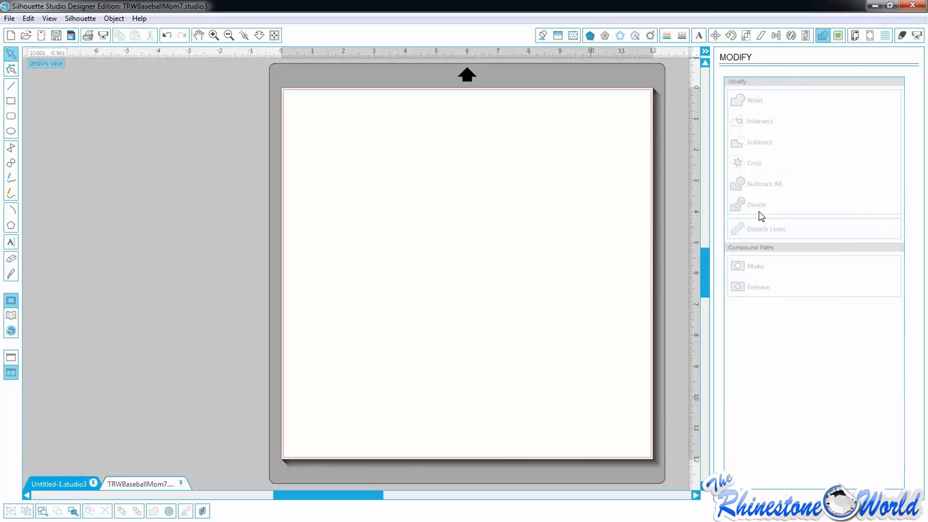
click(8, 116)
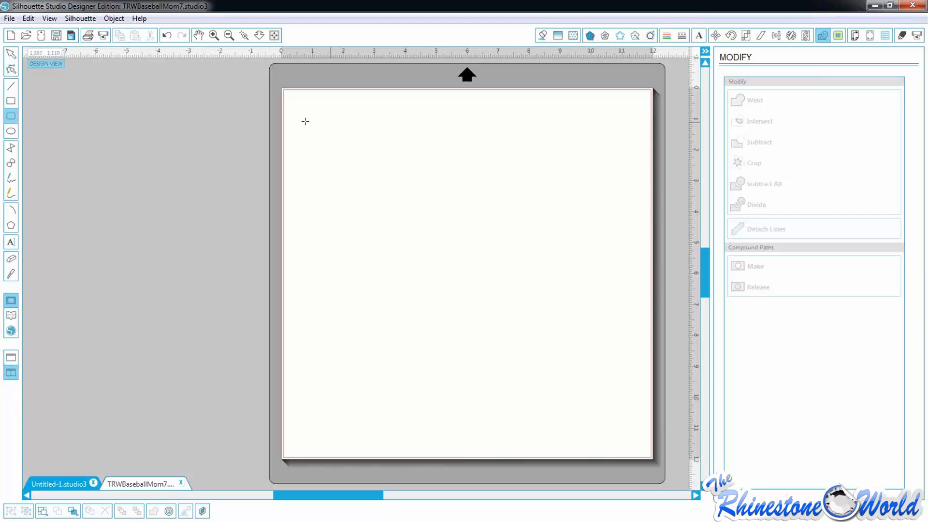
drag(306, 121, 516, 254)
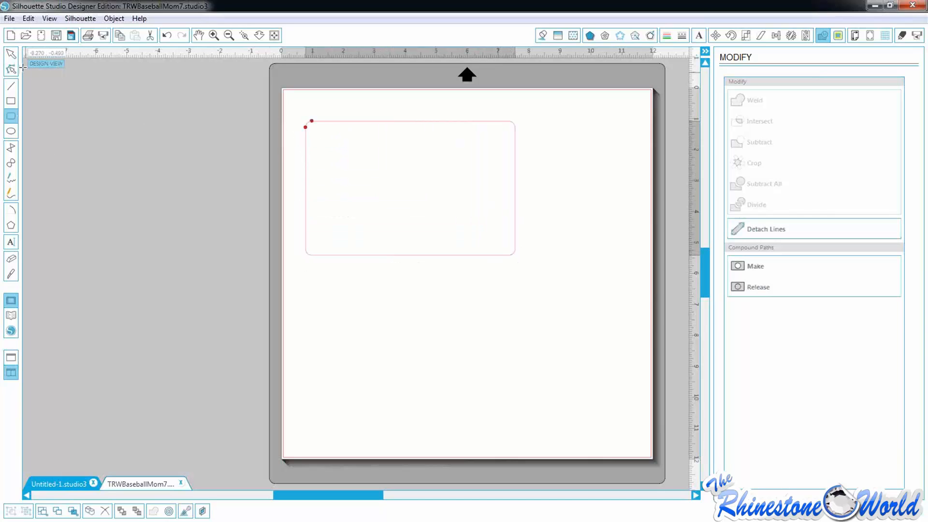
click(11, 53)
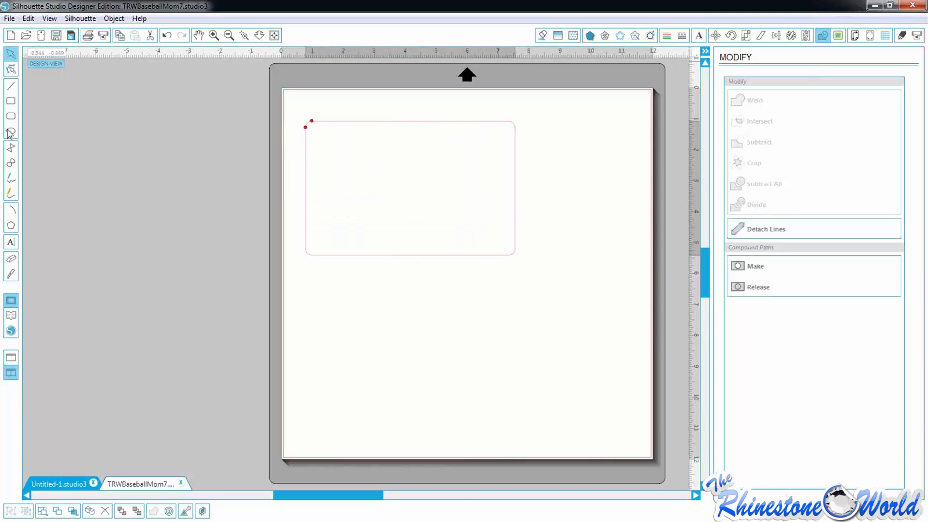
Draw a plain rectangle about 4.54 by 3.15 in overlapping the rounded rectangle's lower-right corner
click(11, 100)
drag(433, 309, 573, 212)
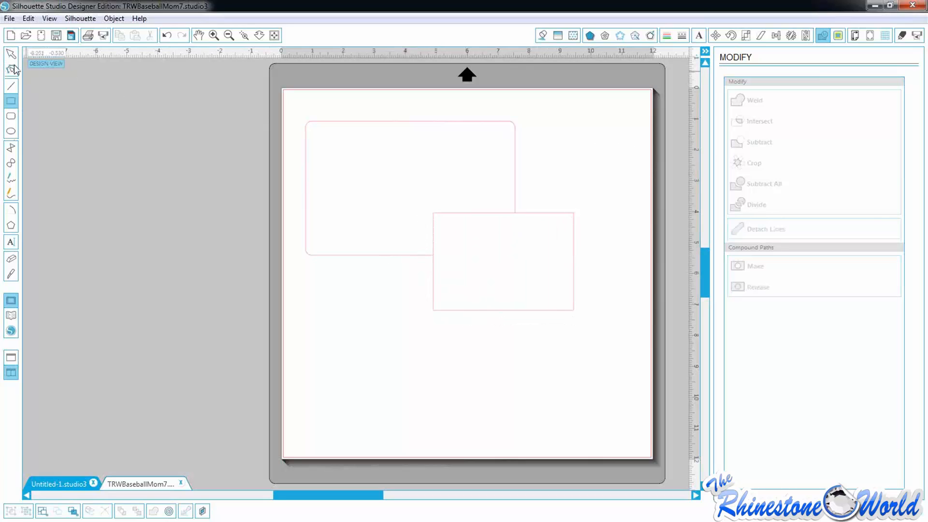
click(10, 54)
Fill the plain rectangle with blue and the rounded rectangle with red, both from the palette's brightest colour row
click(472, 288)
click(540, 40)
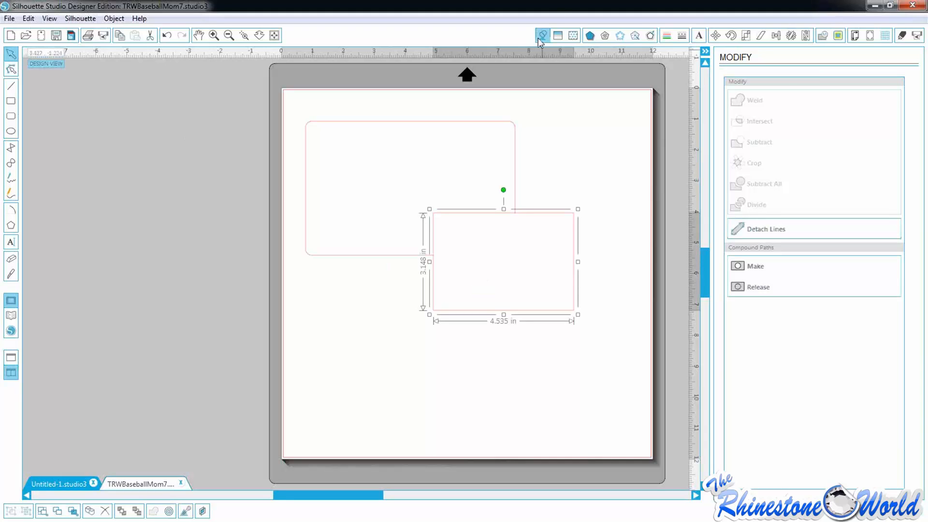
click(850, 127)
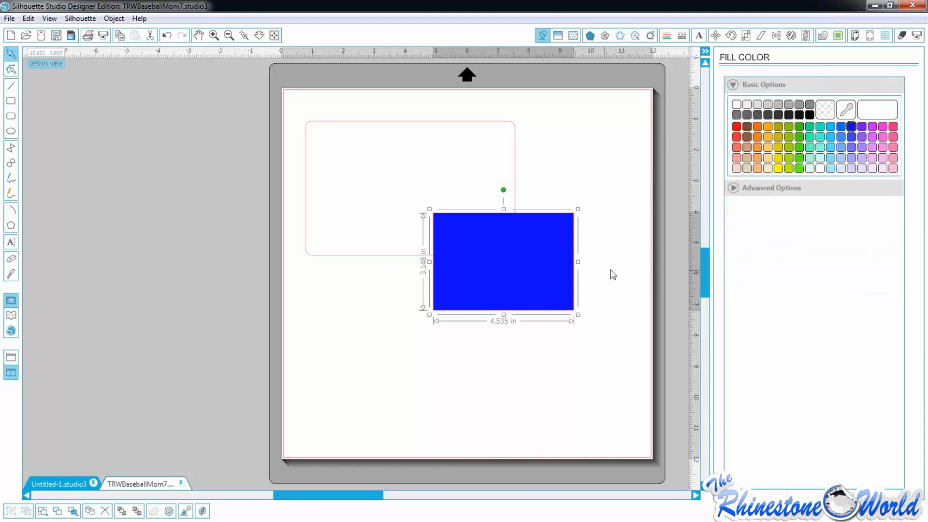
click(512, 162)
click(306, 124)
click(736, 126)
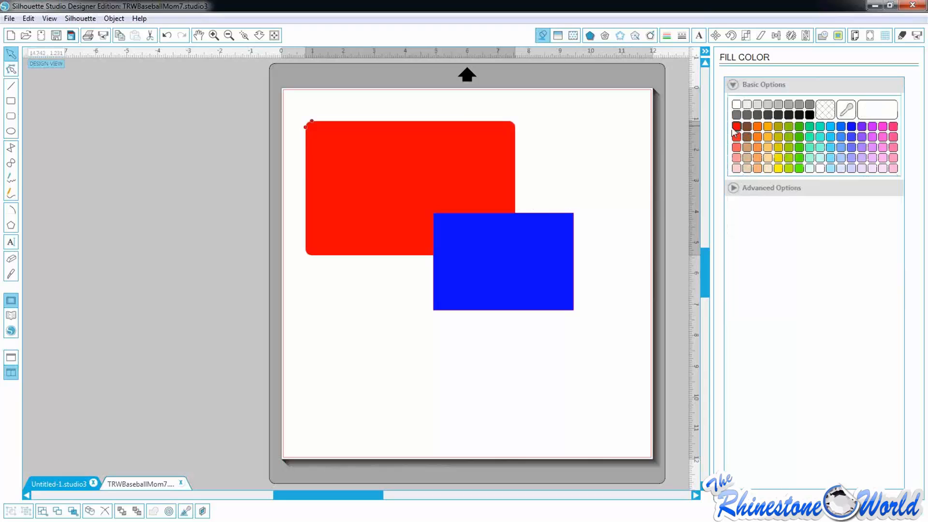
click(581, 175)
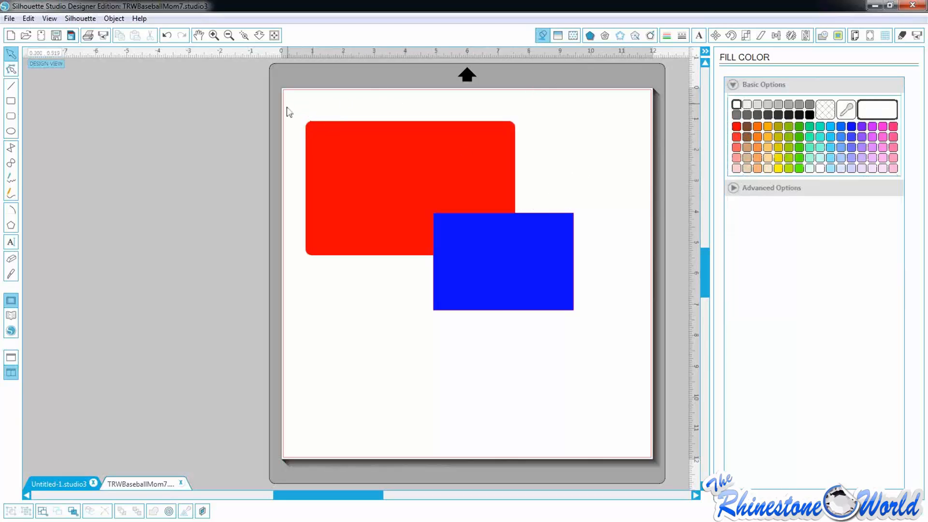
Weld the red rounded rectangle and the overlapping blue rectangle into one shape
drag(302, 109, 645, 367)
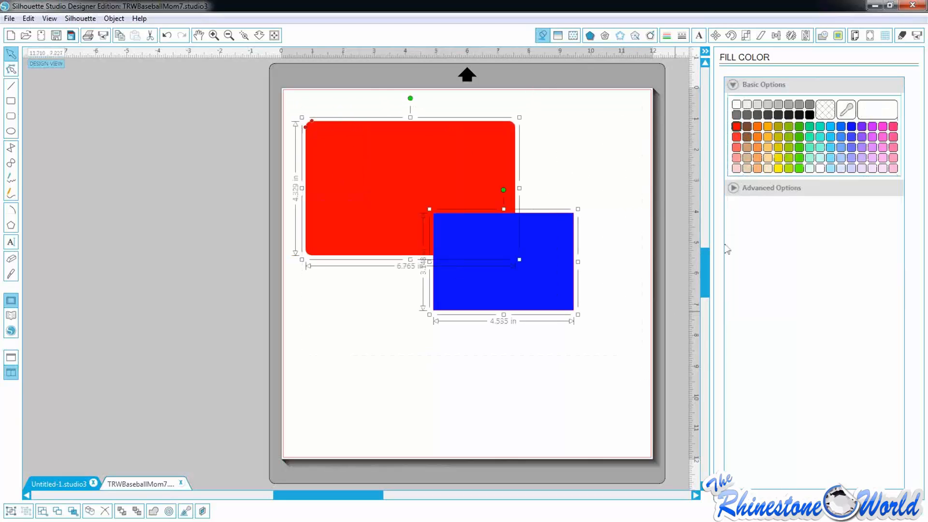
click(822, 37)
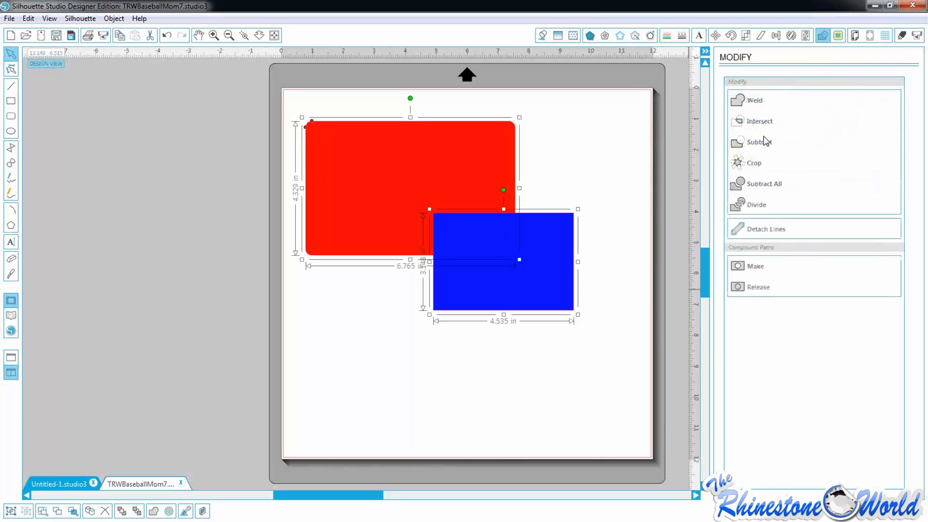
click(755, 101)
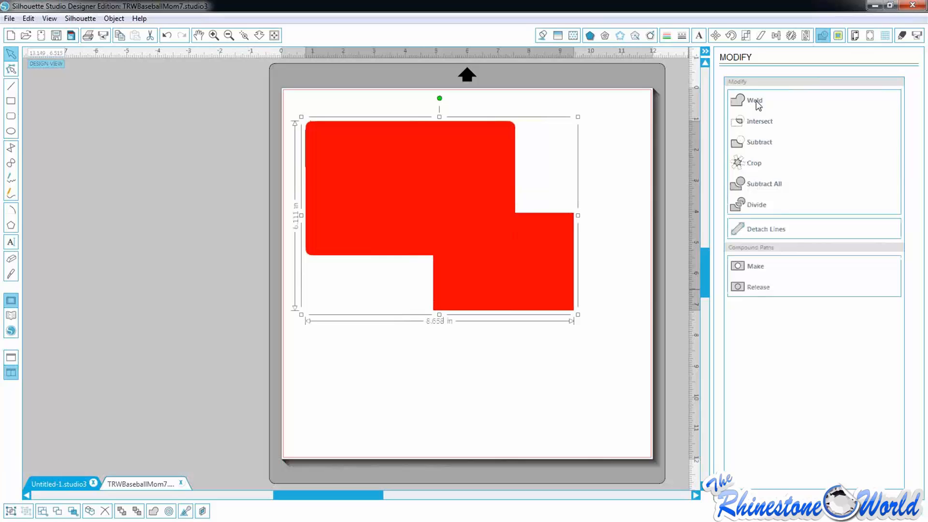
Try moving the welded red shape, and undo both the move and the weld
click(622, 205)
drag(557, 265, 583, 273)
click(618, 263)
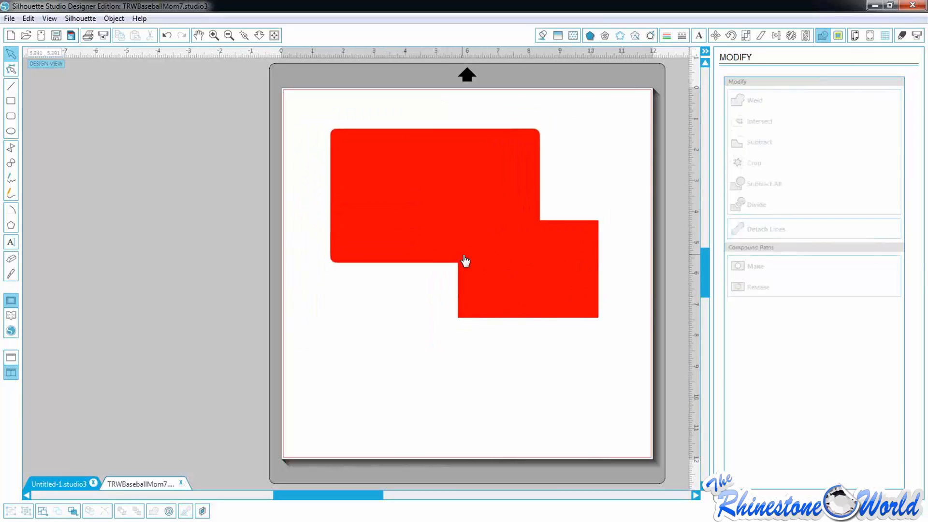
key(ctrl+z)
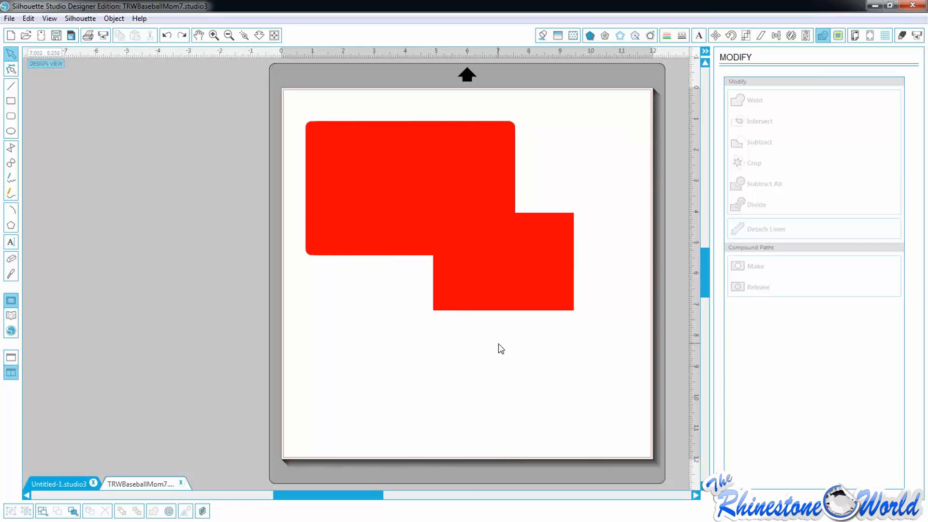
key(ctrl+a)
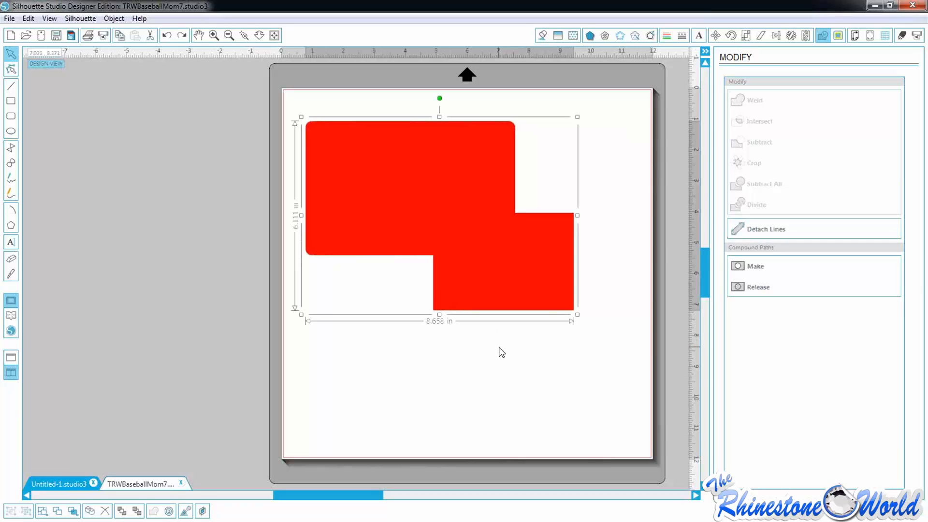
key(ctrl+z)
click(501, 347)
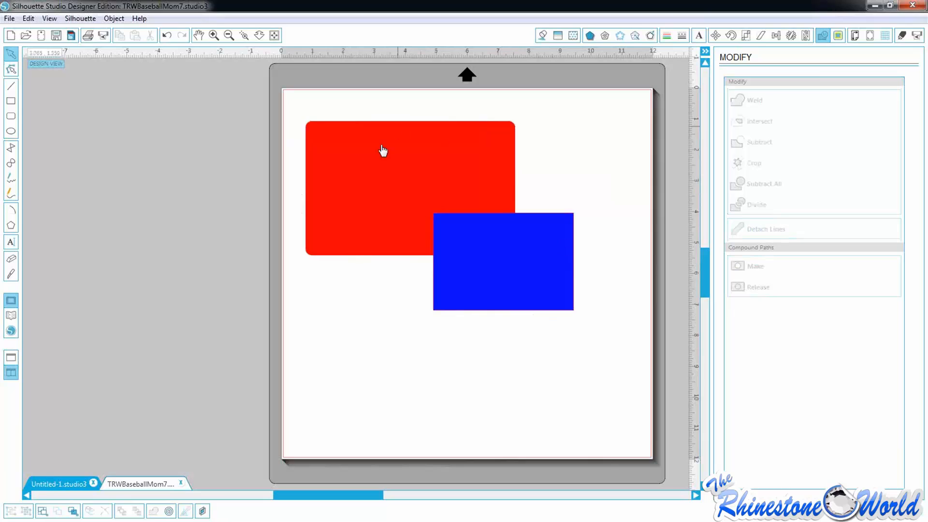
Intersect the red rounded rectangle with the blue rectangle, and undo the intersection
drag(293, 100, 614, 356)
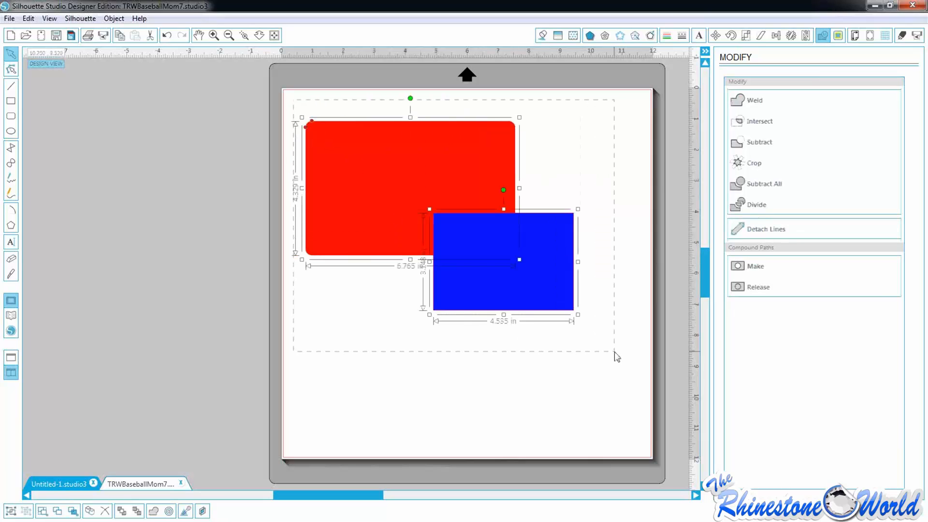
click(756, 123)
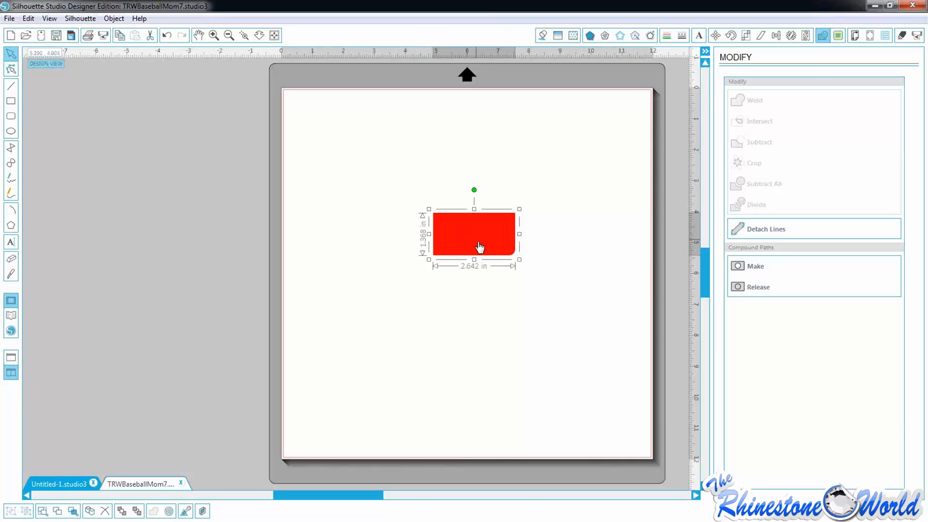
key(ctrl+z)
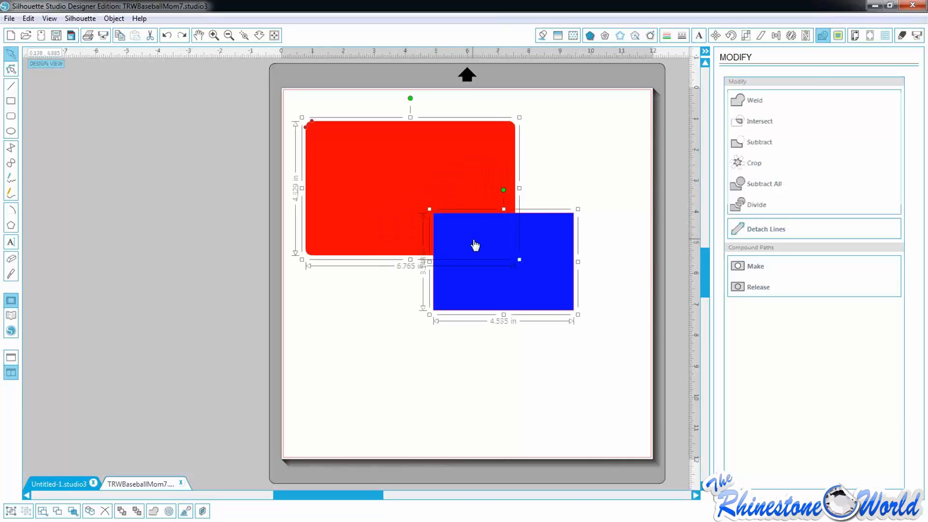
Subtract the blue rectangle from the red rounded rectangle, and undo the subtraction
click(571, 375)
drag(294, 101, 575, 356)
click(756, 145)
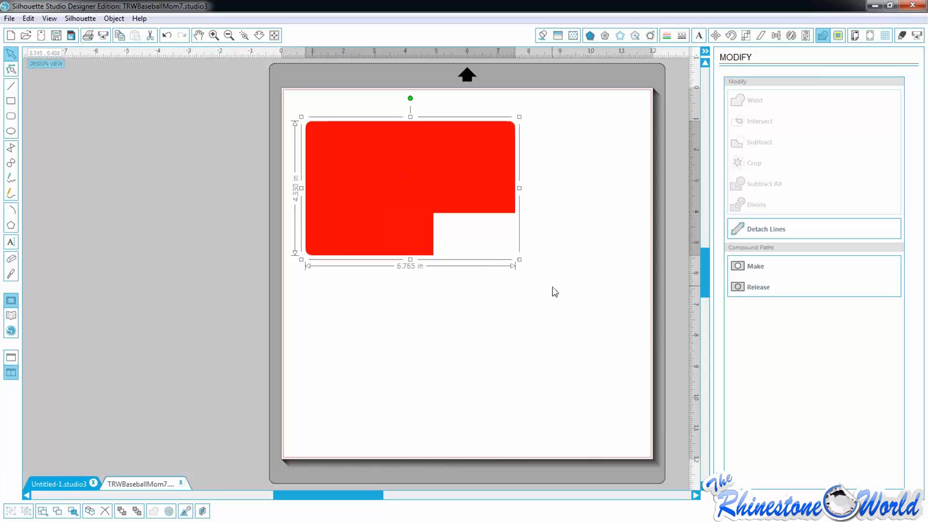
key(ctrl+z)
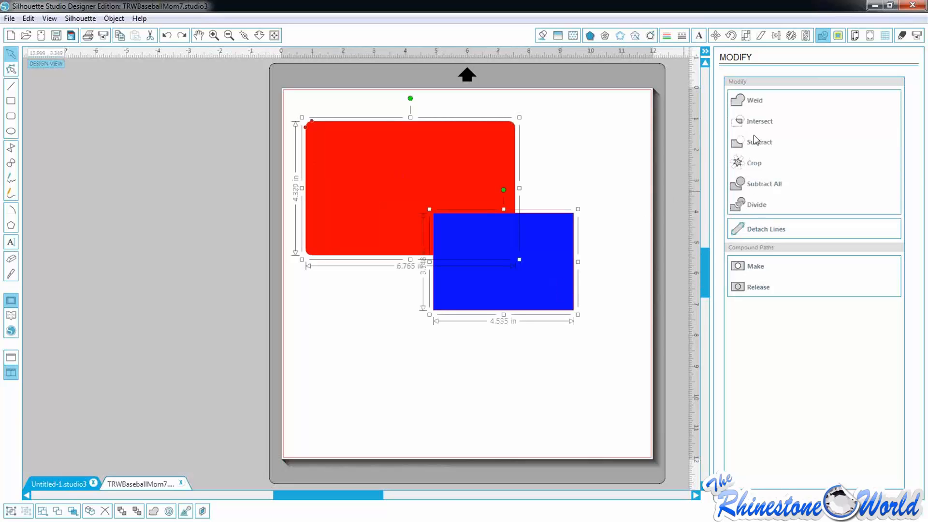
click(244, 65)
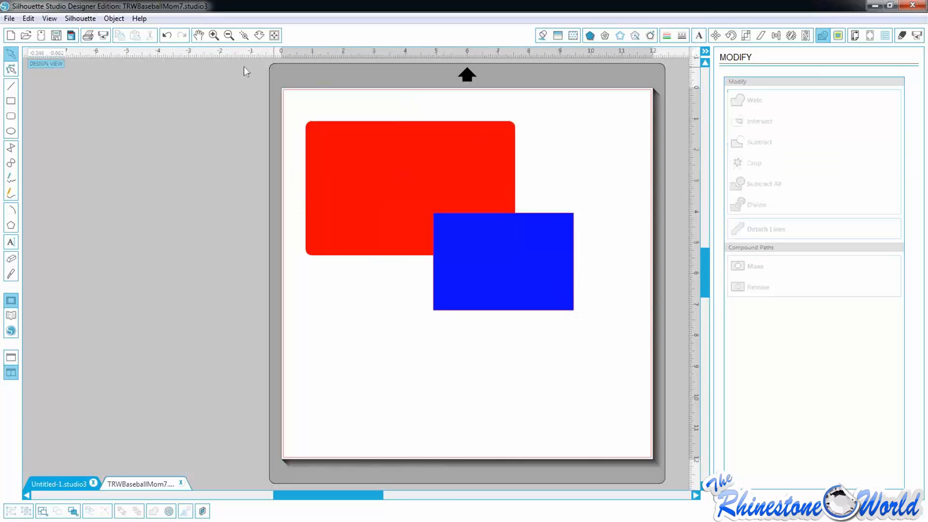
Crop the overlapping red and blue rectangles to their common area, and undo the crop
drag(293, 111, 596, 325)
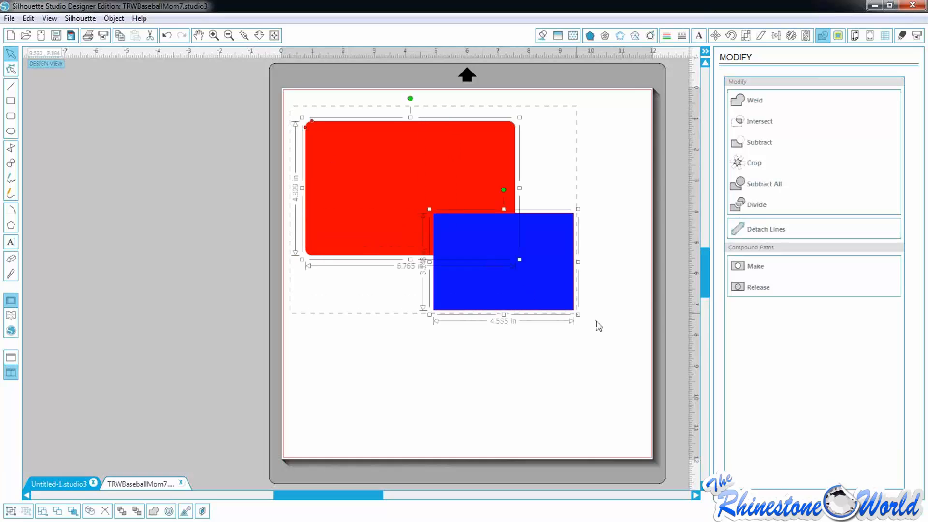
click(750, 165)
click(545, 265)
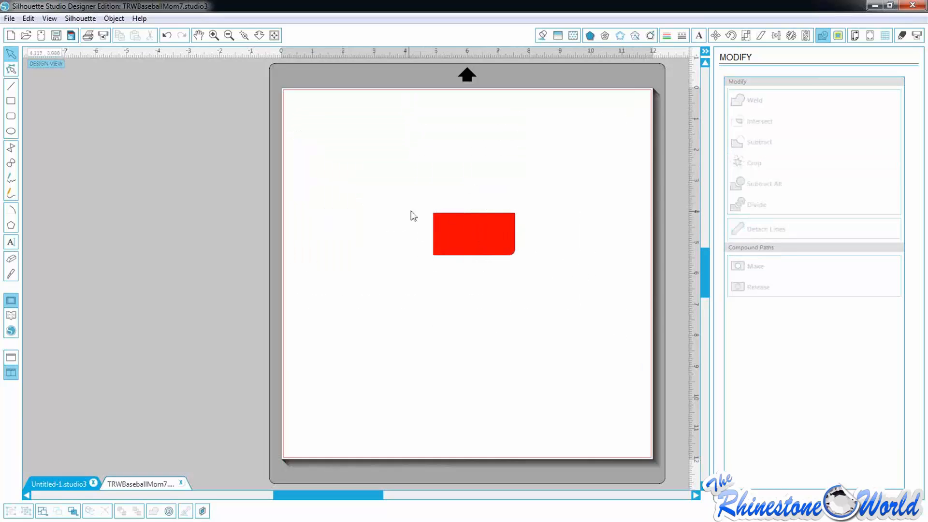
click(435, 222)
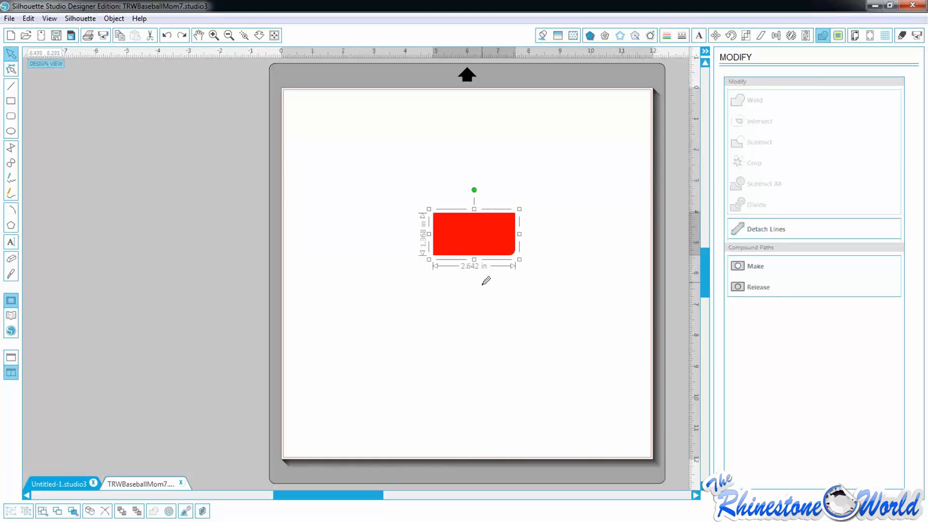
key(ctrl+z)
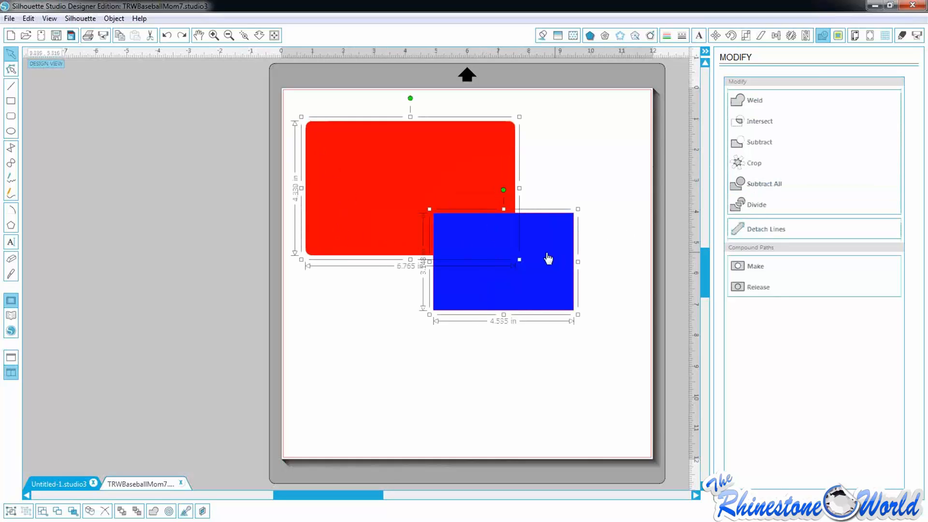
Apply Subtract All to the overlapping rectangles and move the blue rectangle down, clear of the red shape
drag(546, 256, 548, 355)
click(604, 294)
click(558, 282)
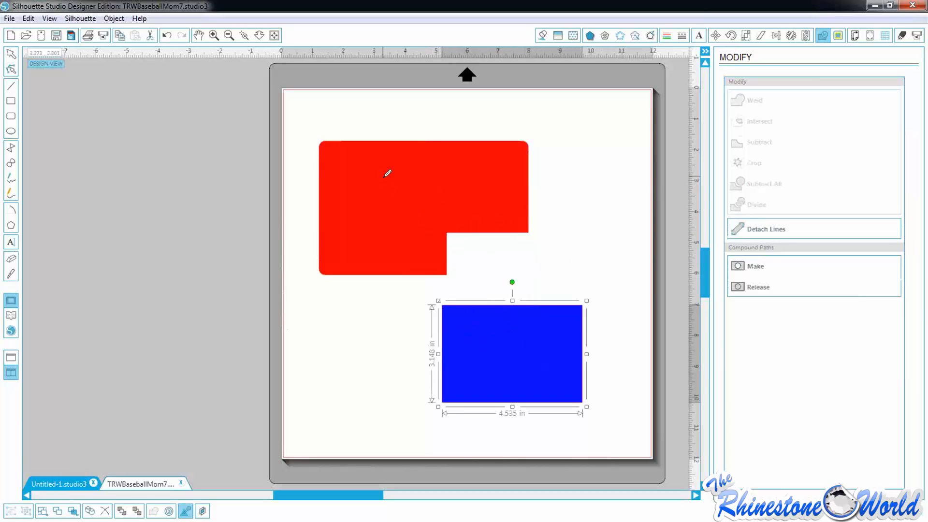
Nudge the blue rectangle up and slightly right until it fits into the red shape's cut-out corner
key(Up)
key(Up)
key(Up)
key(Up)
key(Up)
key(Up)
key(Up)
key(Up)
key(Up)
key(Up)
key(Up)
key(Up)
key(Up)
key(Up)
key(Up)
key(Up)
key(Right)
key(Up)
key(Up)
key(Up)
key(Up)
key(Up)
key(Up)
key(Up)
key(Up)
key(Up)
key(Up)
key(Up)
key(Up)
key(Up)
key(Up)
key(Up)
key(Up)
key(Up)
key(Up)
key(Up)
key(Up)
key(Right)
key(Right)
click(410, 367)
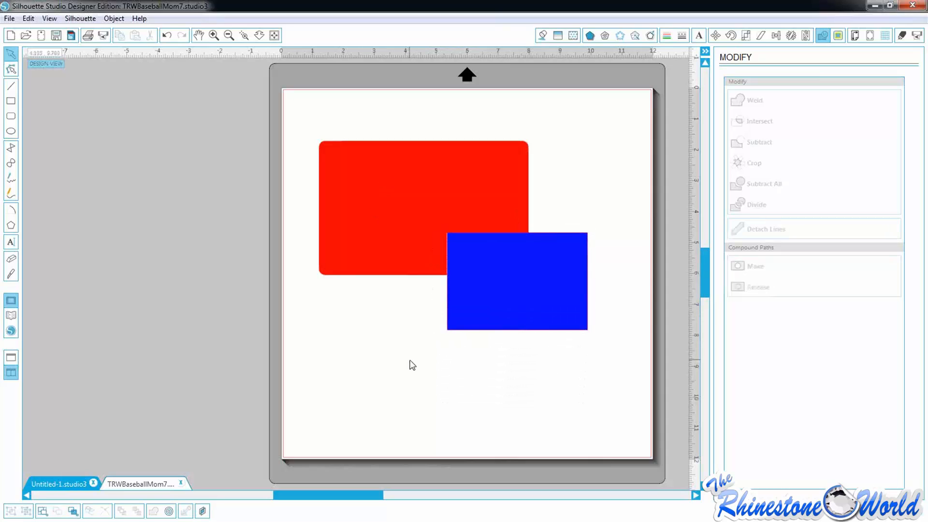
Spread the blue rectangle and the notched red shape apart, and undo the last two moves
drag(293, 106, 619, 396)
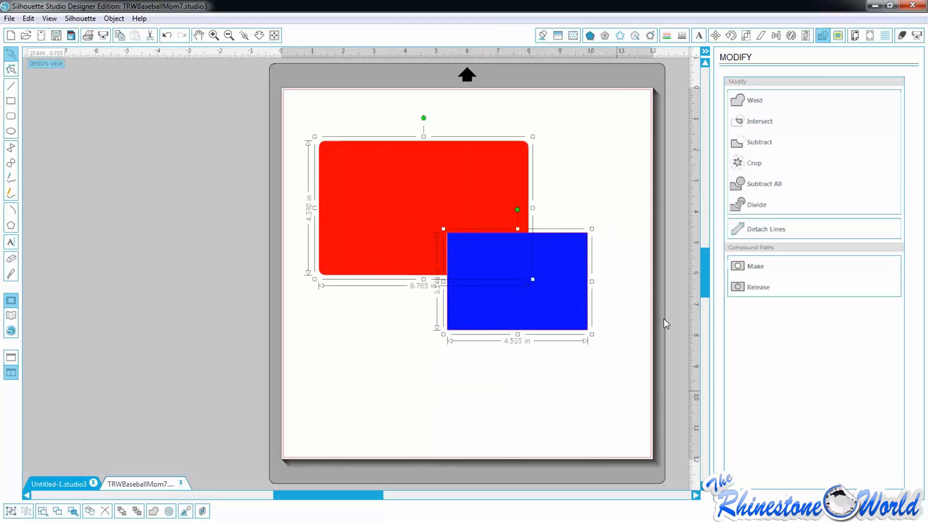
drag(542, 292, 563, 378)
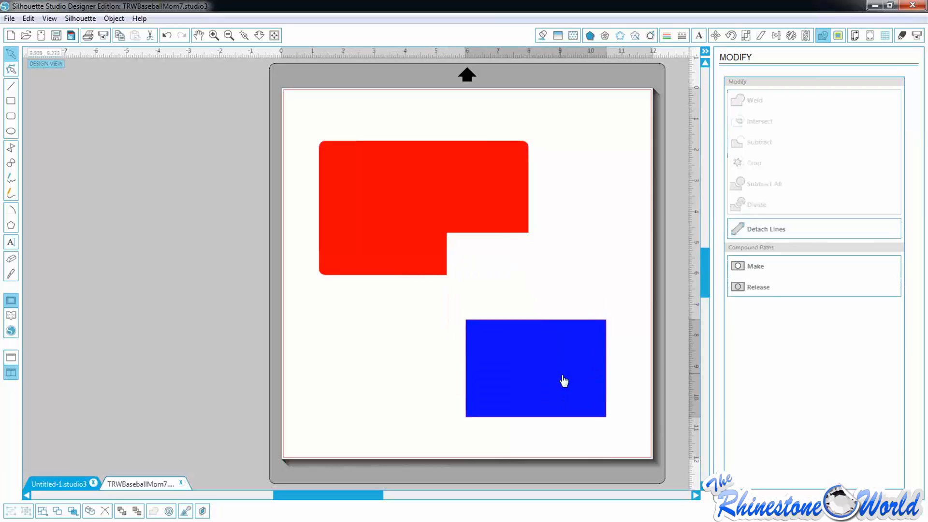
drag(464, 207, 561, 165)
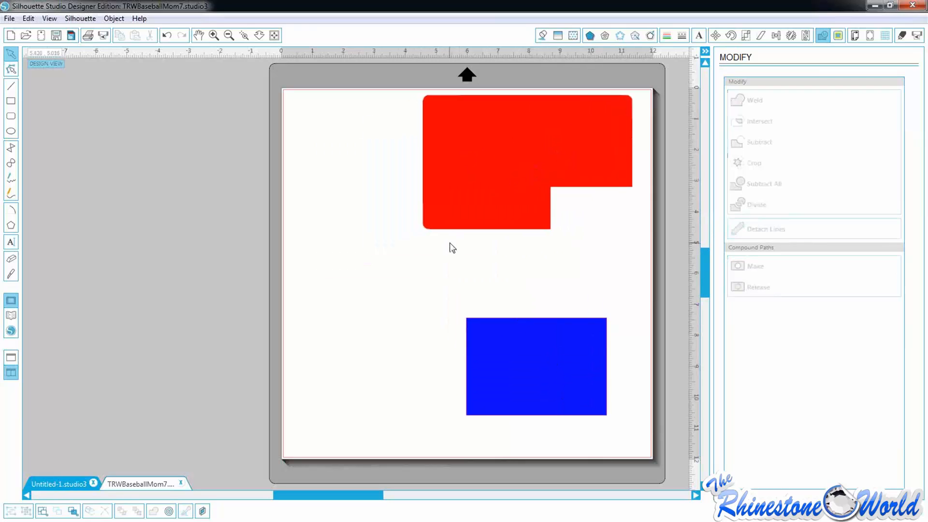
drag(517, 352, 463, 305)
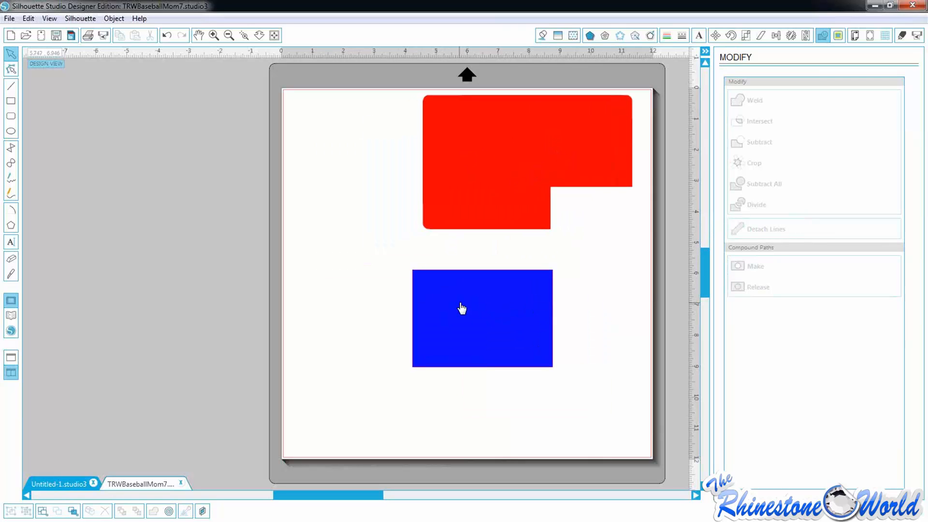
key(ctrl+z)
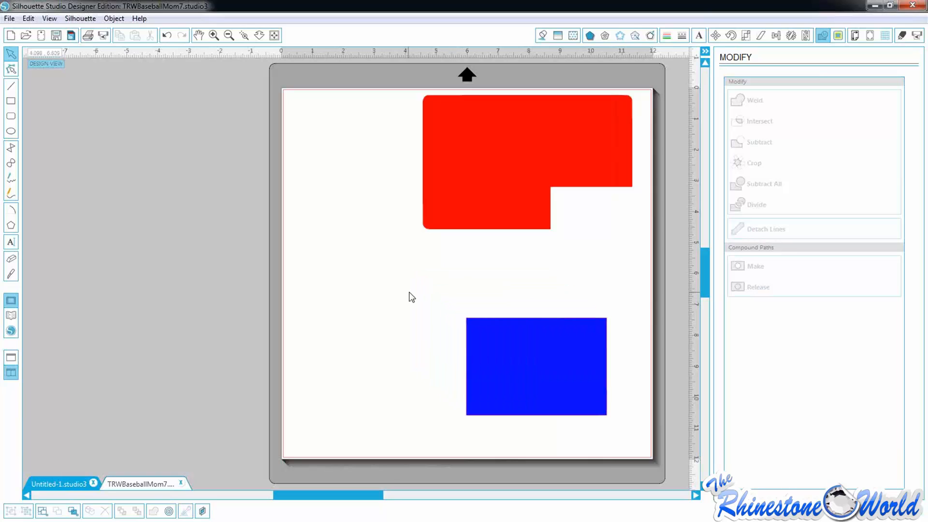
key(ctrl+z)
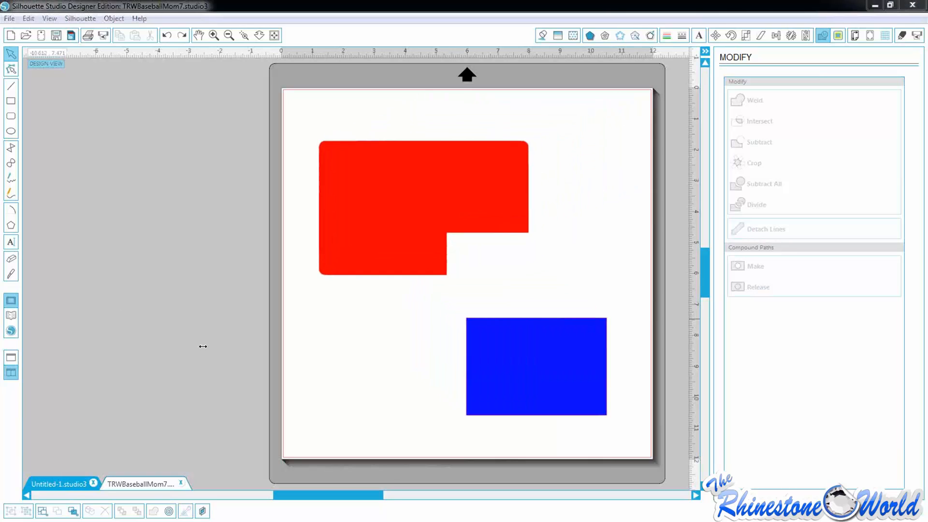
Delete both shapes from the page and open the Replicate options
drag(302, 112, 634, 442)
key(Delete)
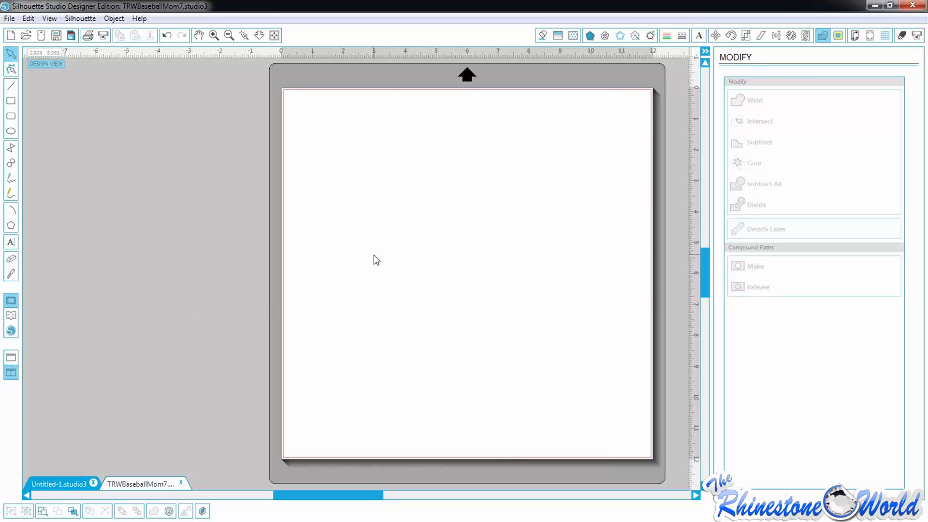
click(790, 36)
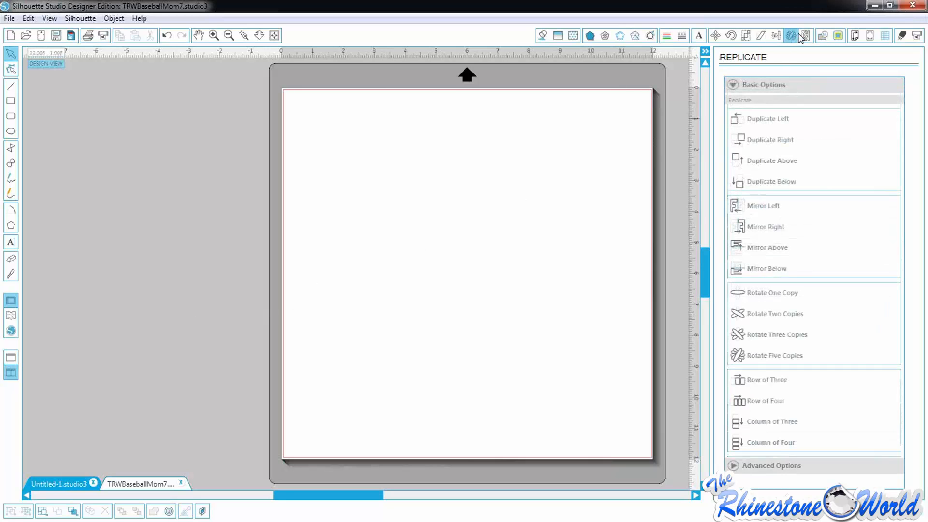
click(804, 35)
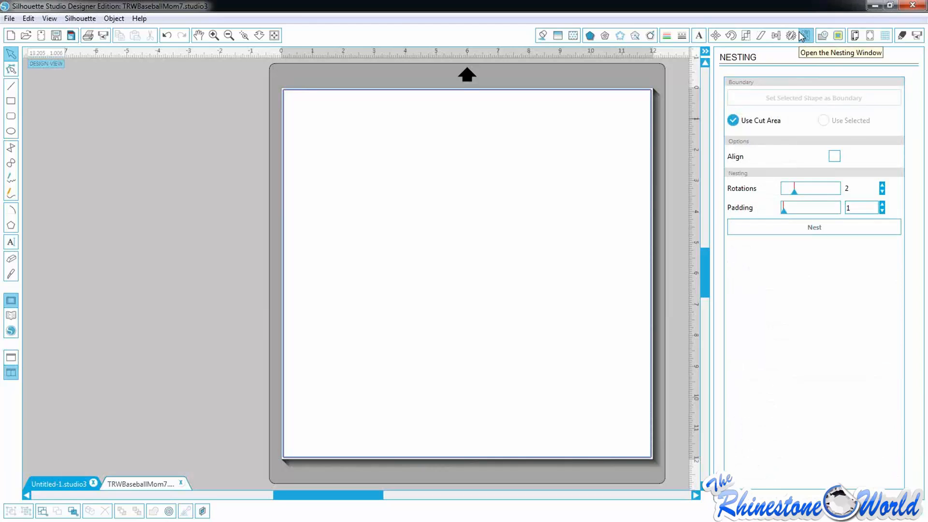
click(791, 35)
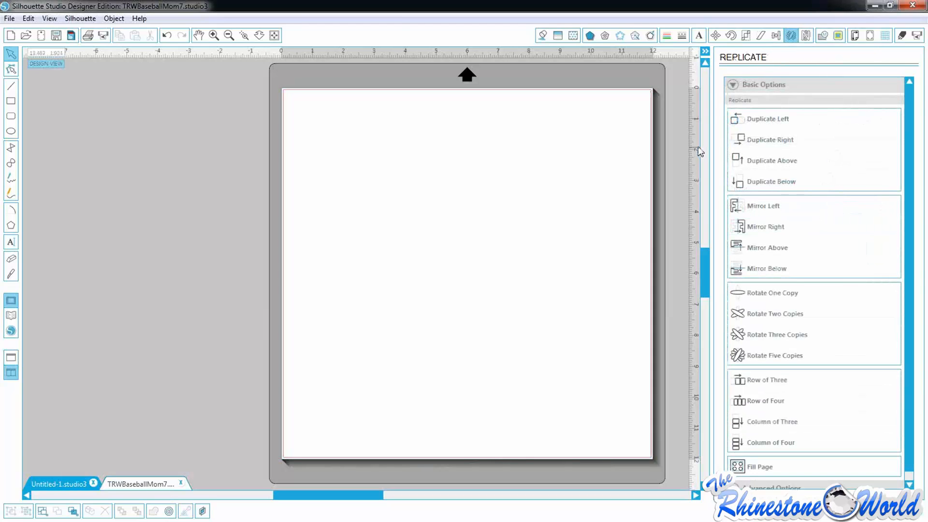
Draw a rounded rectangle about 5.15 by 3.56 in in the page's upper half and fill it with blue
click(10, 116)
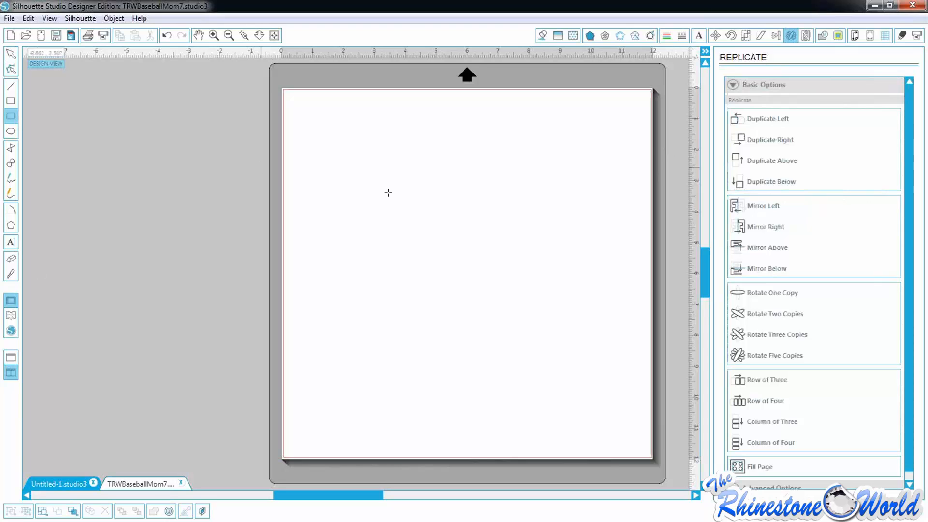
drag(407, 152, 567, 262)
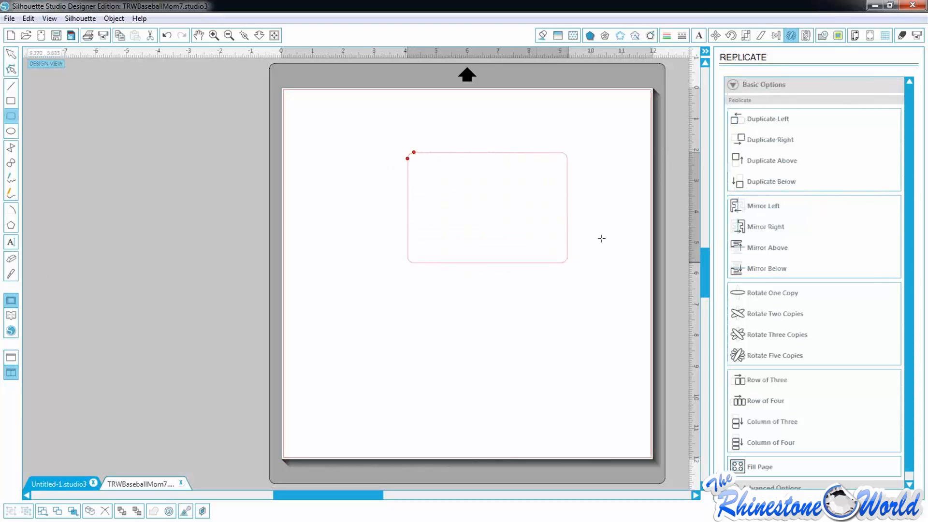
click(11, 54)
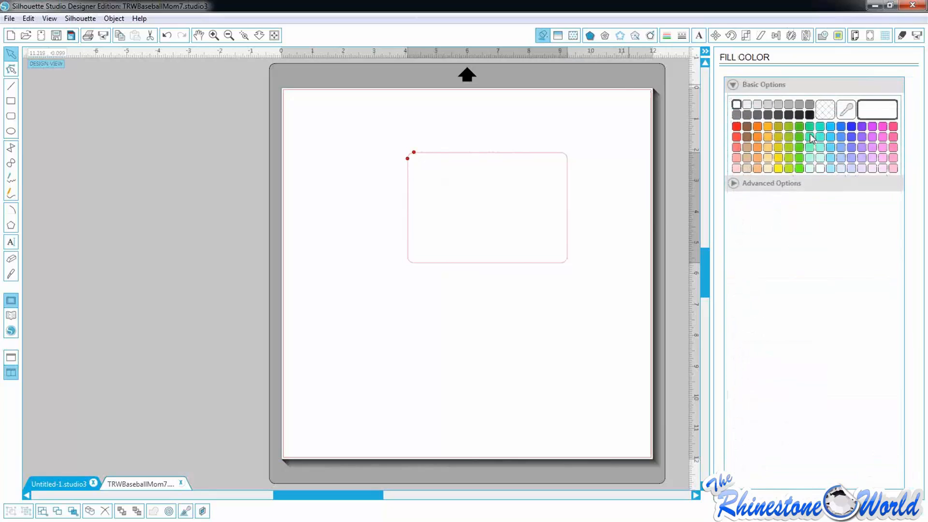
click(852, 126)
Move the blue rounded rectangle near the page's right edge and replicate it with Duplicate Left
click(790, 36)
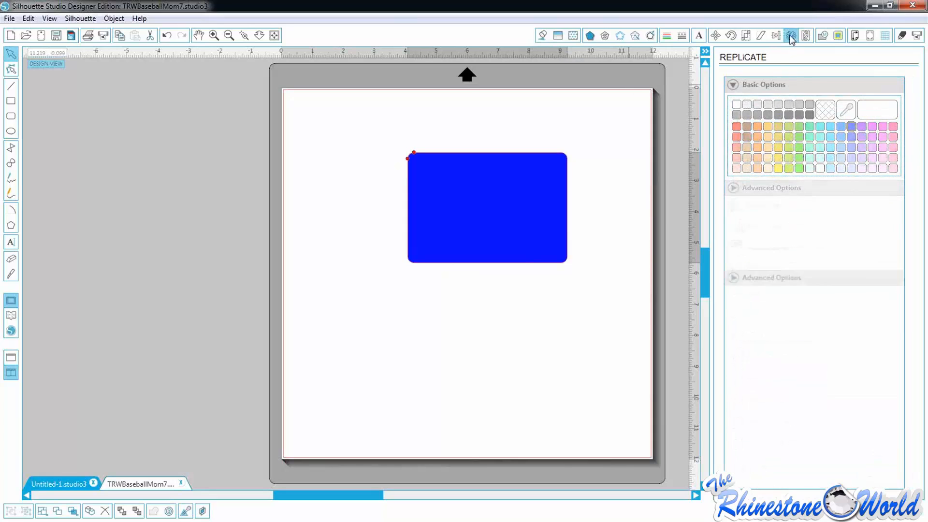
drag(505, 227, 543, 221)
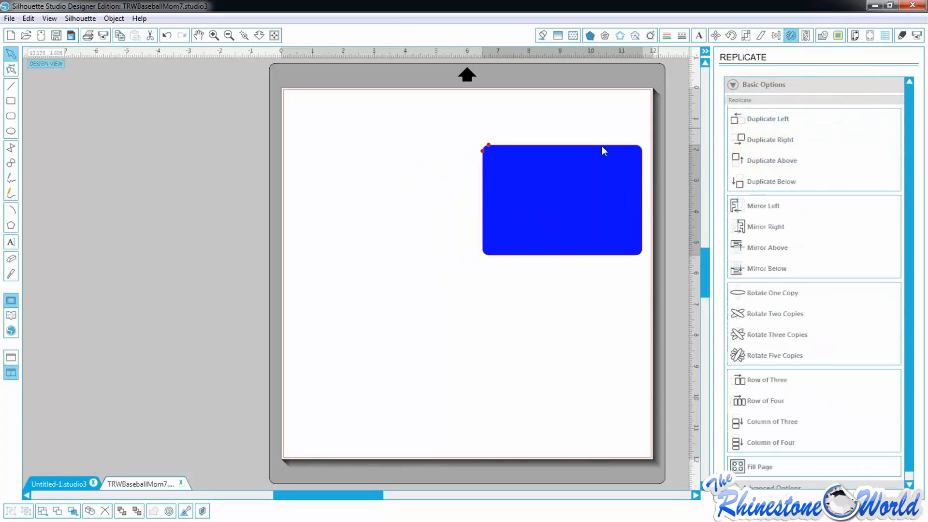
click(575, 184)
click(753, 121)
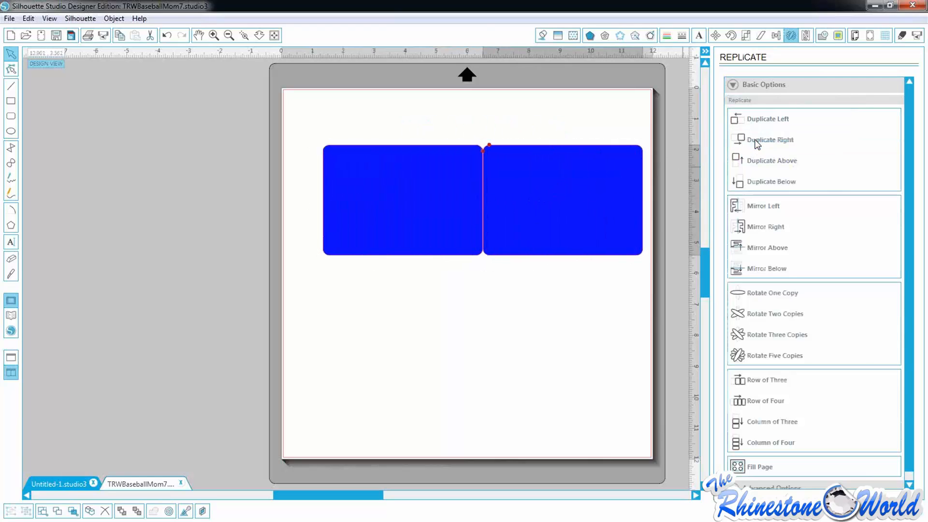
Try Duplicate Right and Duplicate Above on the right-hand rounded rectangle, deleting the extra copies
click(755, 145)
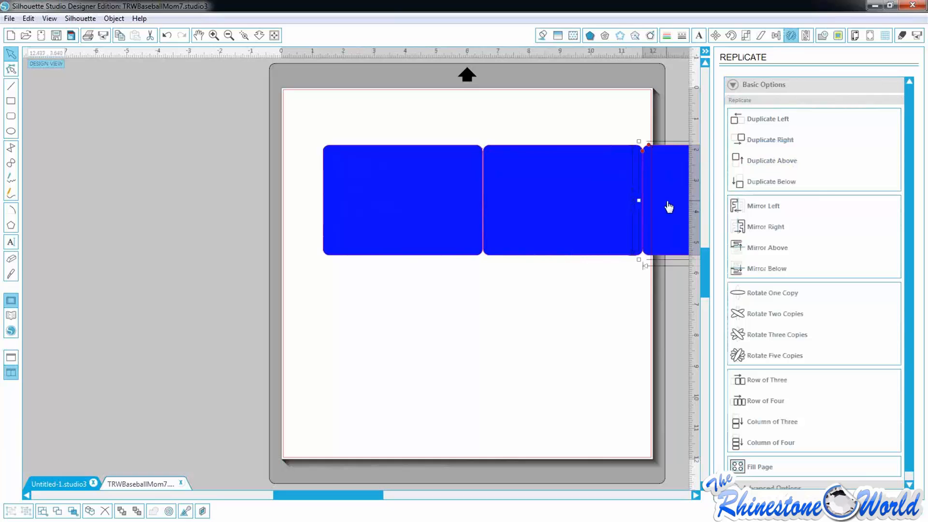
key(Delete)
click(759, 167)
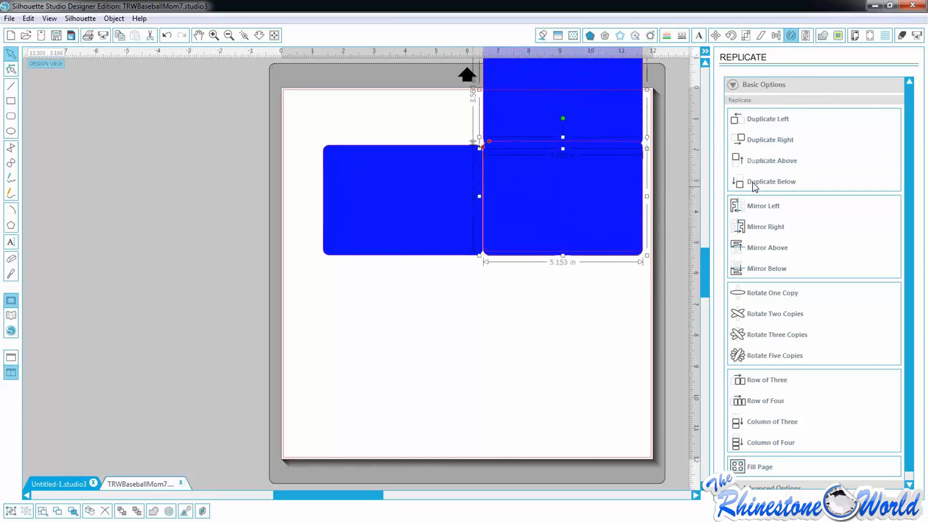
key(Delete)
click(560, 135)
key(Delete)
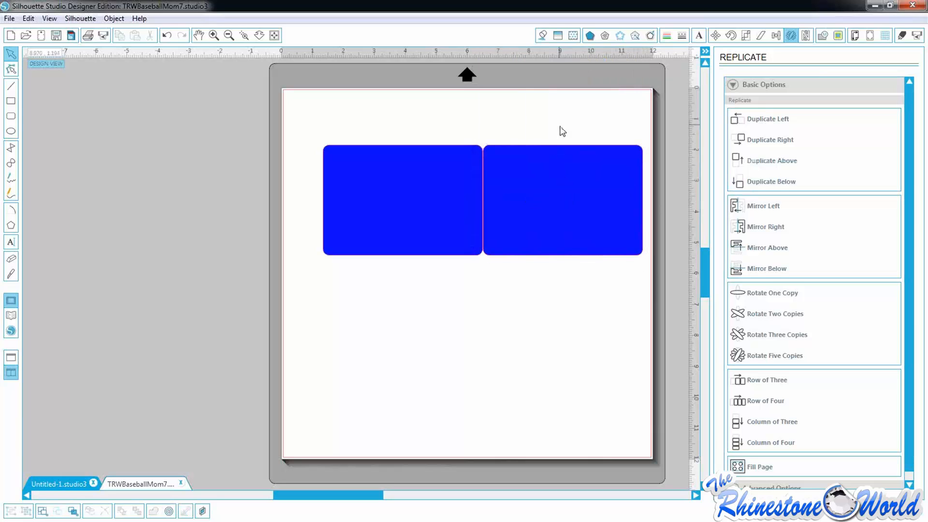
Delete the left-hand blue rounded rectangle and move the remaining one near the page's upper-left corner
click(556, 191)
click(378, 208)
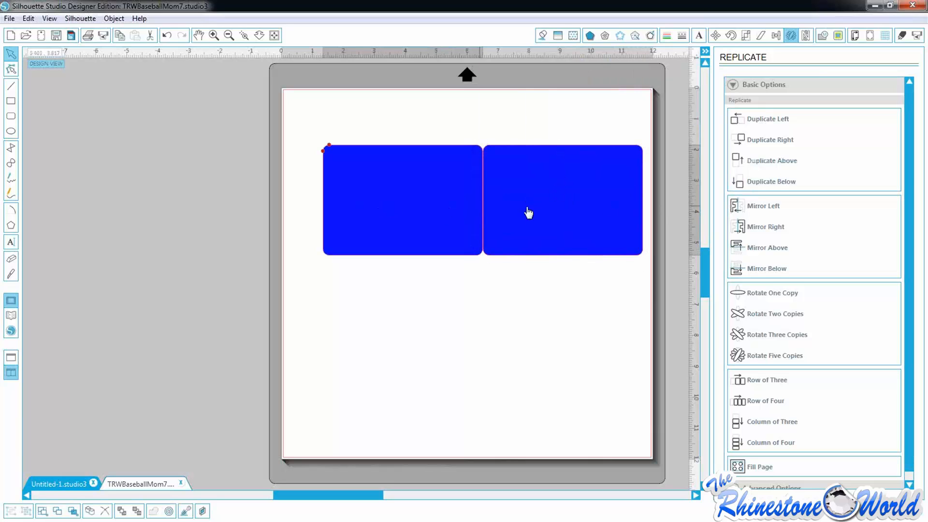
key(Delete)
drag(510, 207, 335, 182)
click(520, 192)
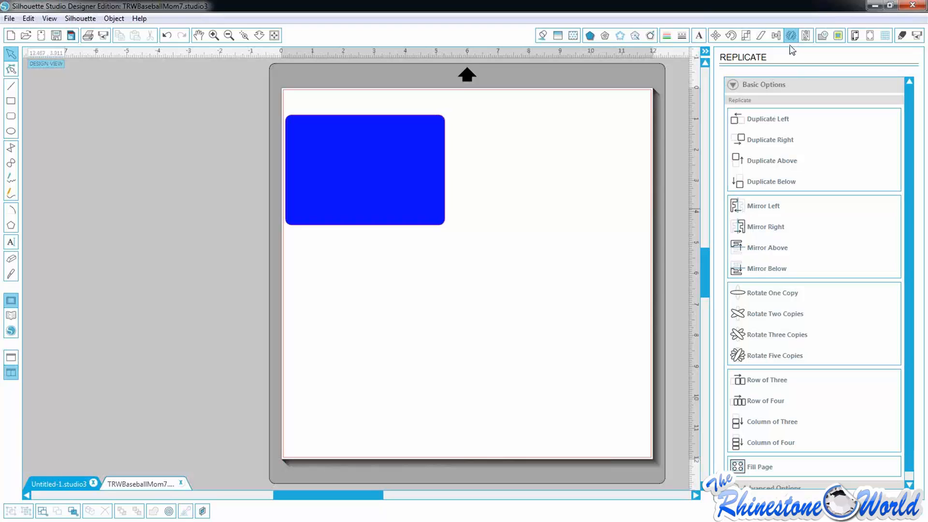
Replicate the blue rounded rectangle with Mirror Left and Mirror Above
click(420, 197)
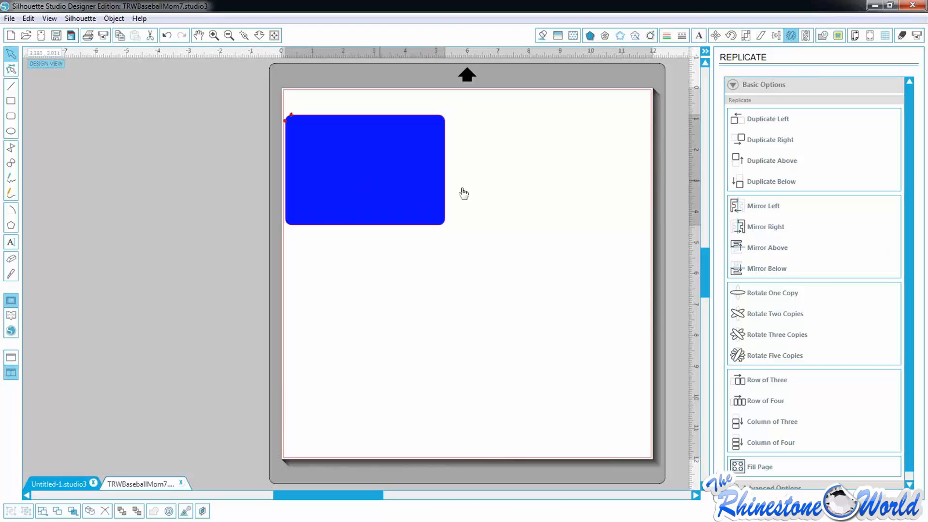
click(762, 211)
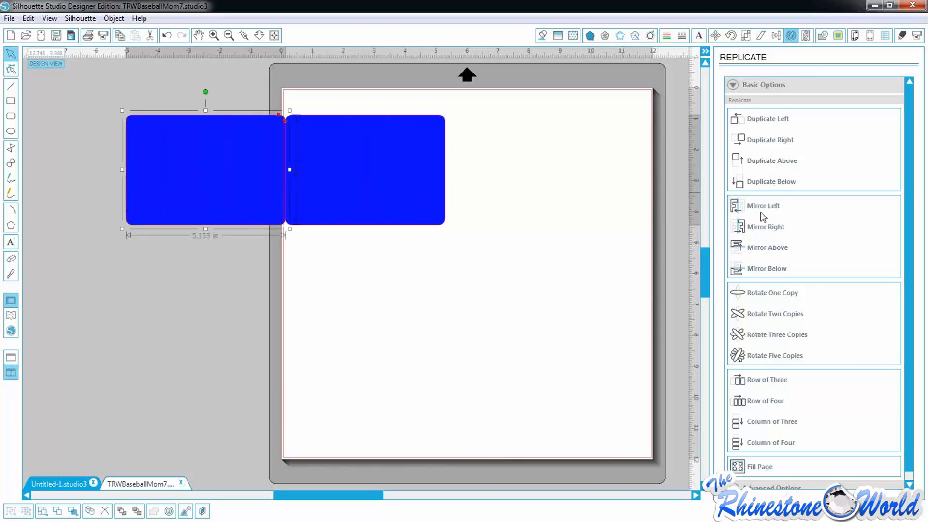
click(406, 184)
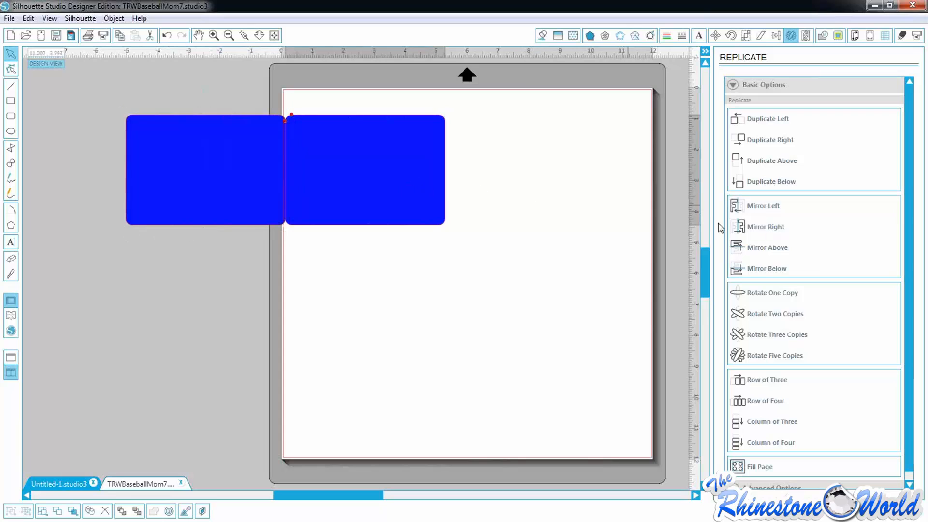
click(767, 245)
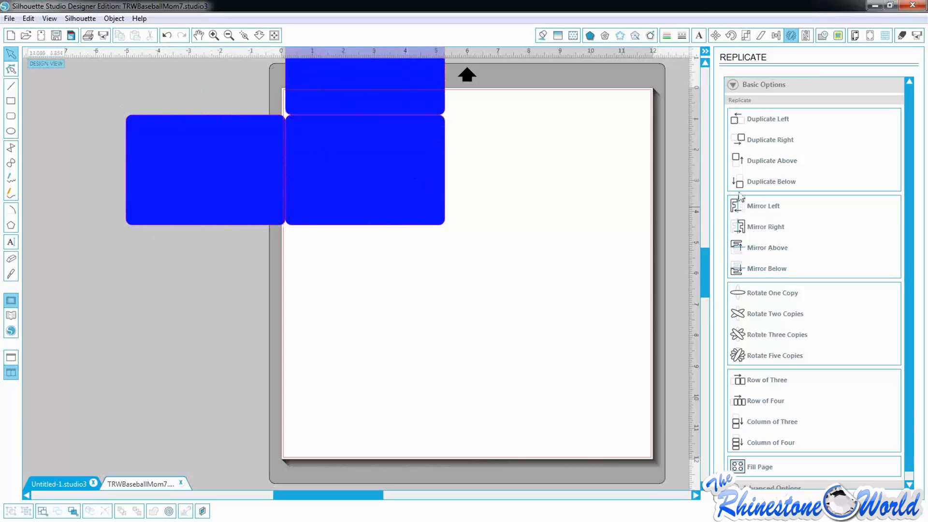
click(762, 208)
Delete all the blue rounded rectangles, including the copies lying off the page
drag(703, 263, 701, 242)
drag(55, 120, 485, 372)
key(Delete)
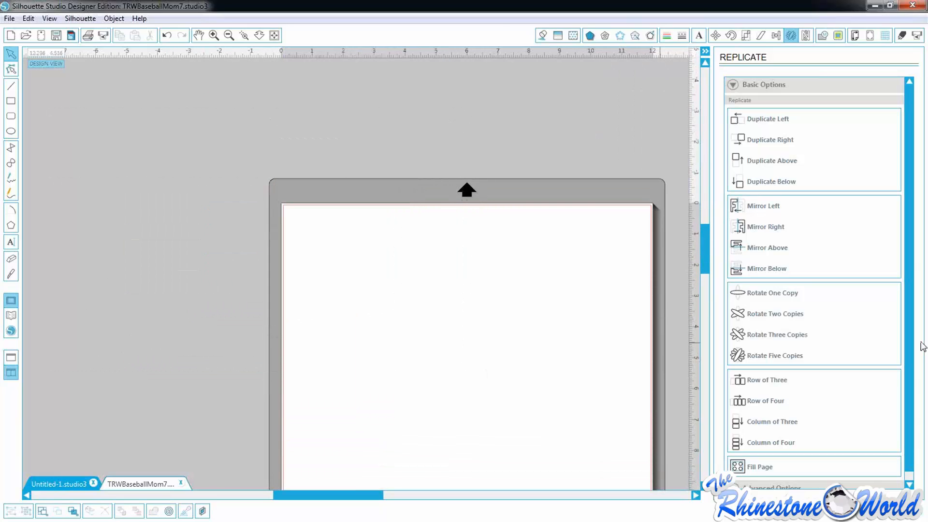
Draw a horizontal ellipse about 4.69 by 1.54 in in the page's upper part and replicate it with Rotate Three Copies
scroll(911, 352, down, 1)
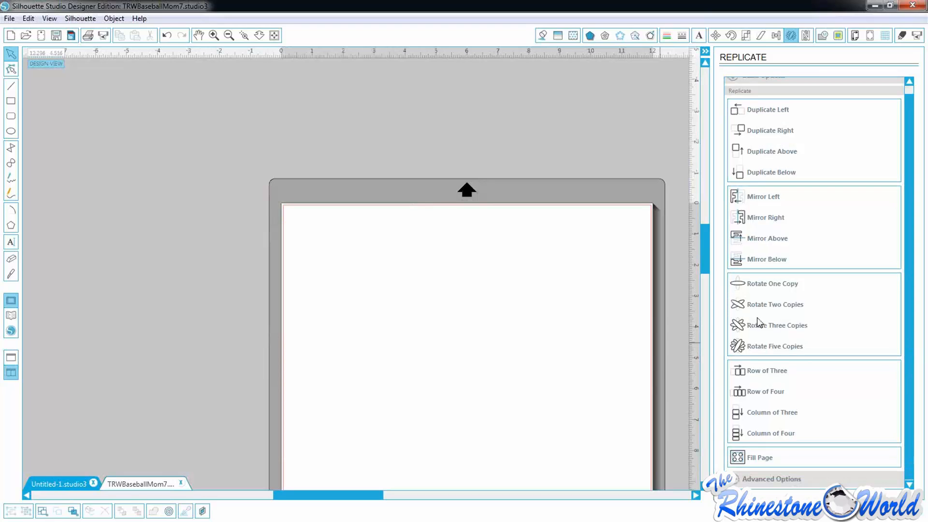
click(10, 131)
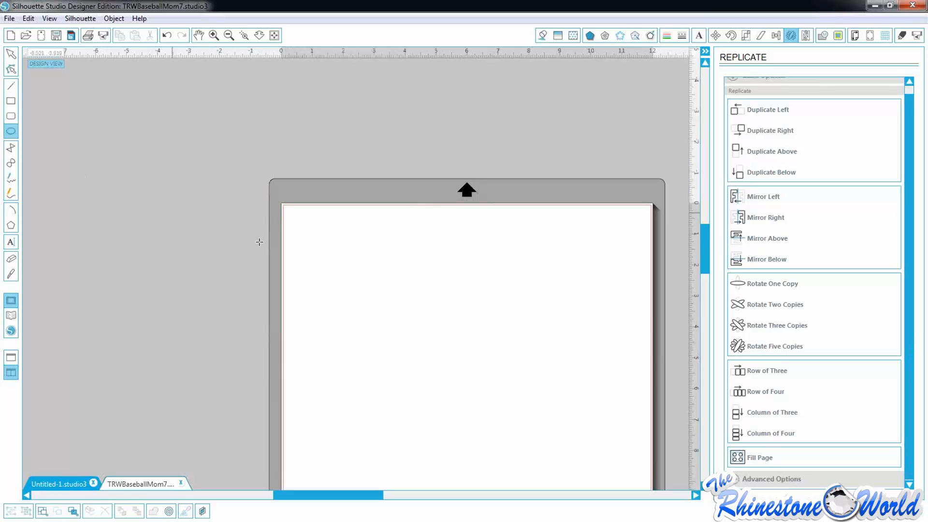
drag(366, 259, 510, 306)
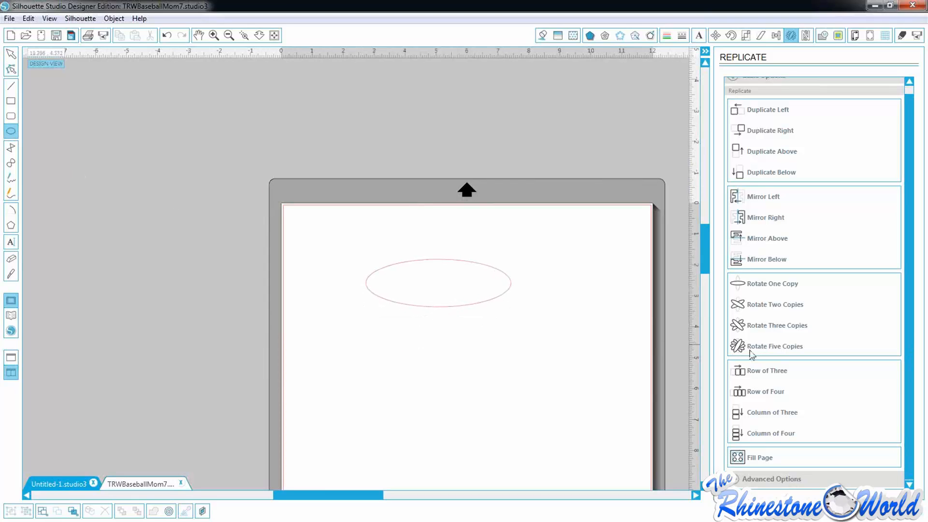
click(10, 53)
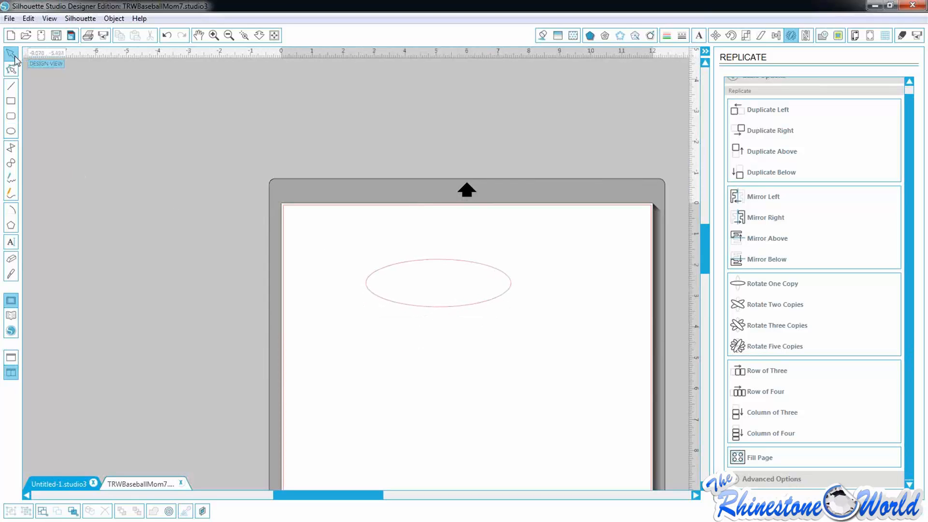
click(387, 299)
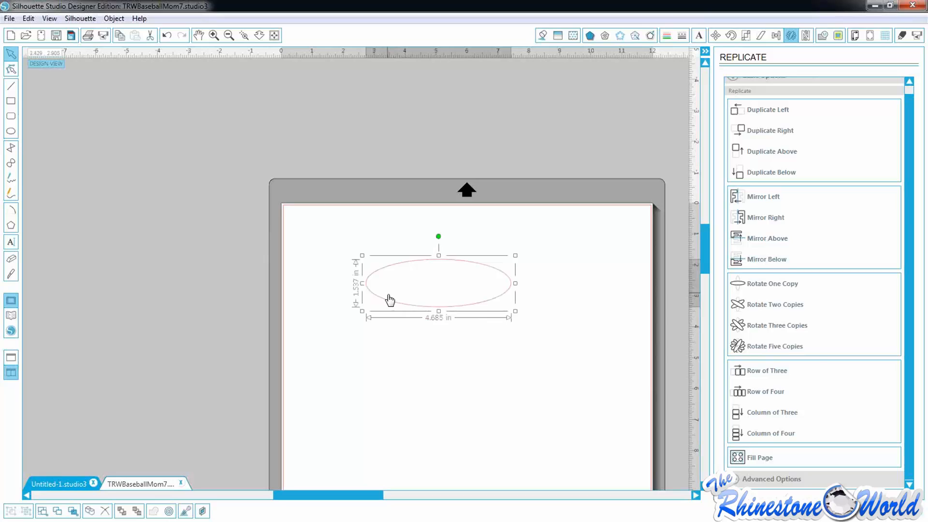
click(768, 327)
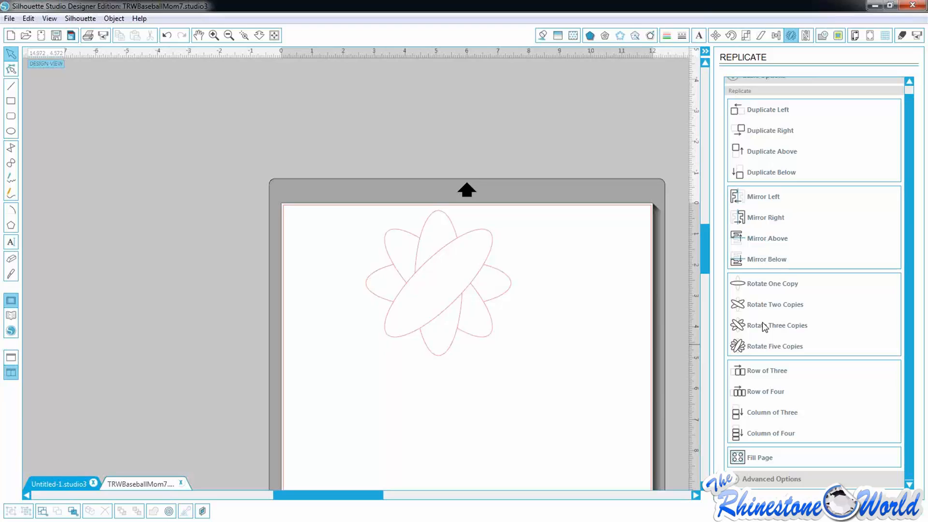
Shift the vertical ellipse and the diagonal one sloping down to the right slightly rightward, and select all four ellipses
drag(388, 236, 436, 234)
click(437, 234)
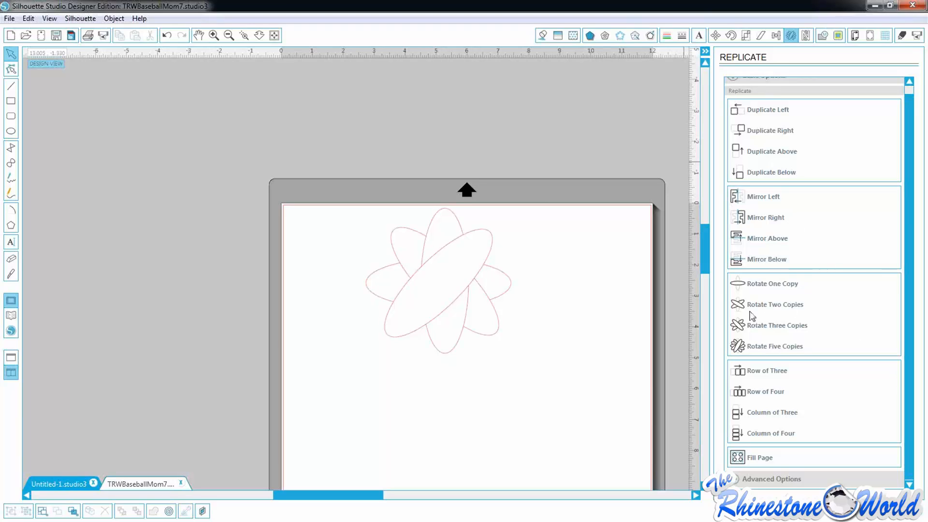
drag(543, 171, 308, 380)
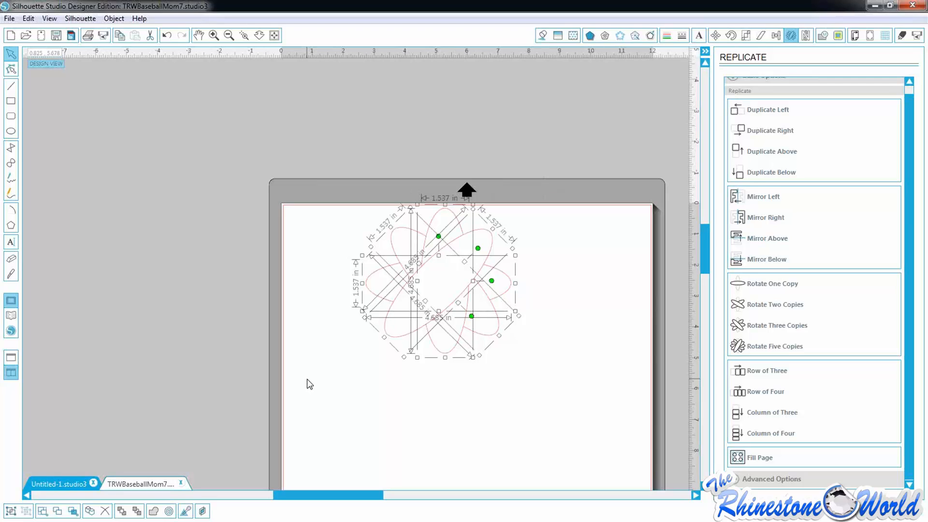